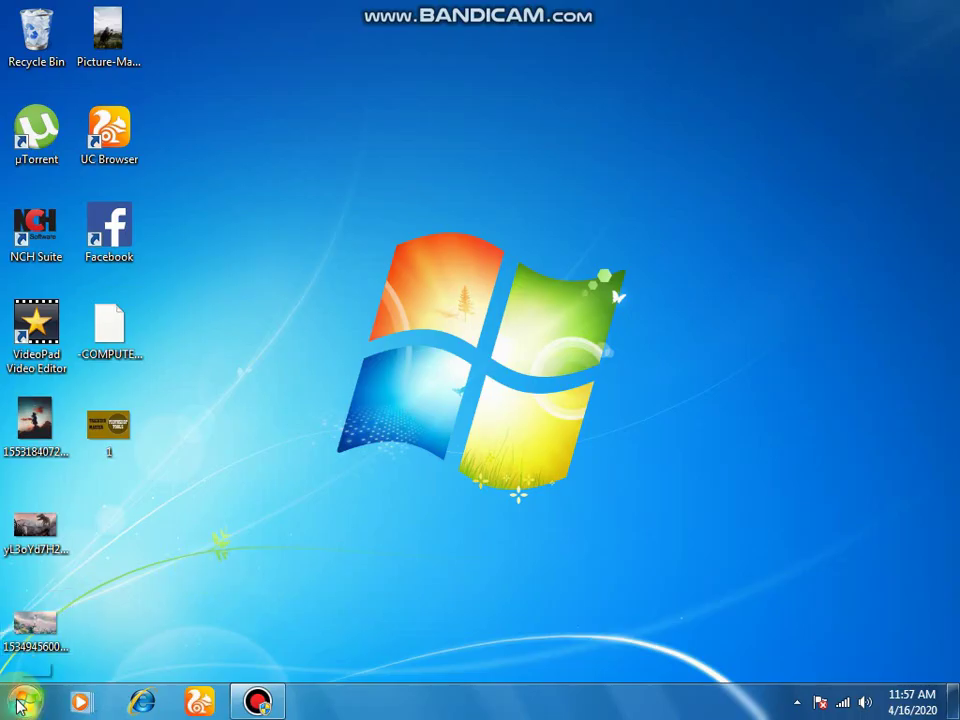
# Browse All Programs in the Start menu, then go back to the pinned programs list.
pyautogui.click(22, 703)
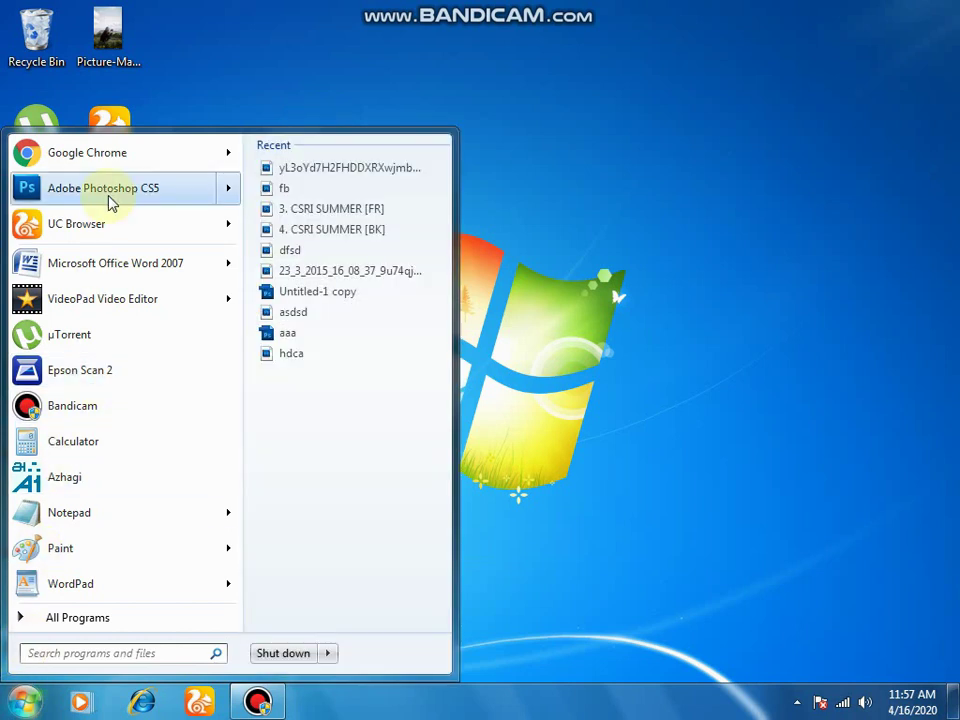
pyautogui.click(118, 655)
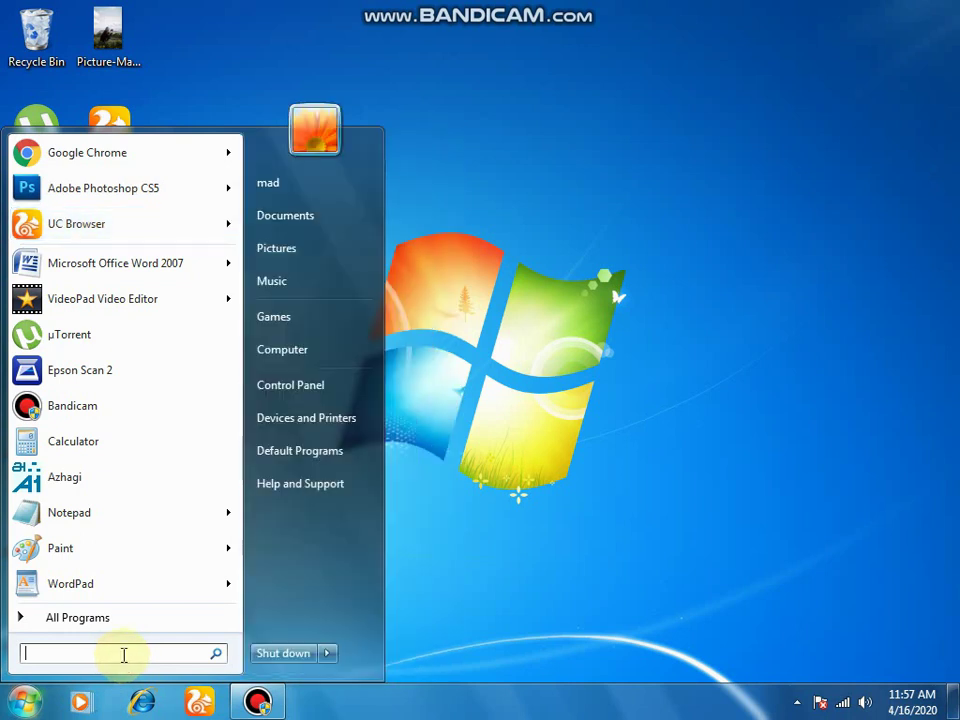
pyautogui.click(122, 620)
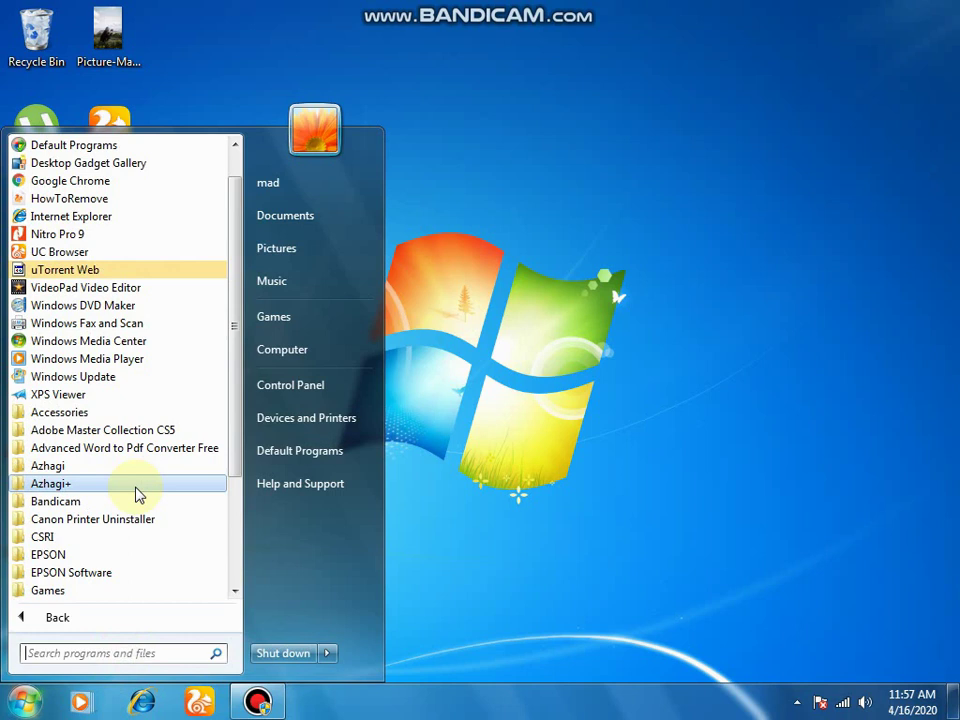
pyautogui.click(24, 702)
pyautogui.click(24, 702)
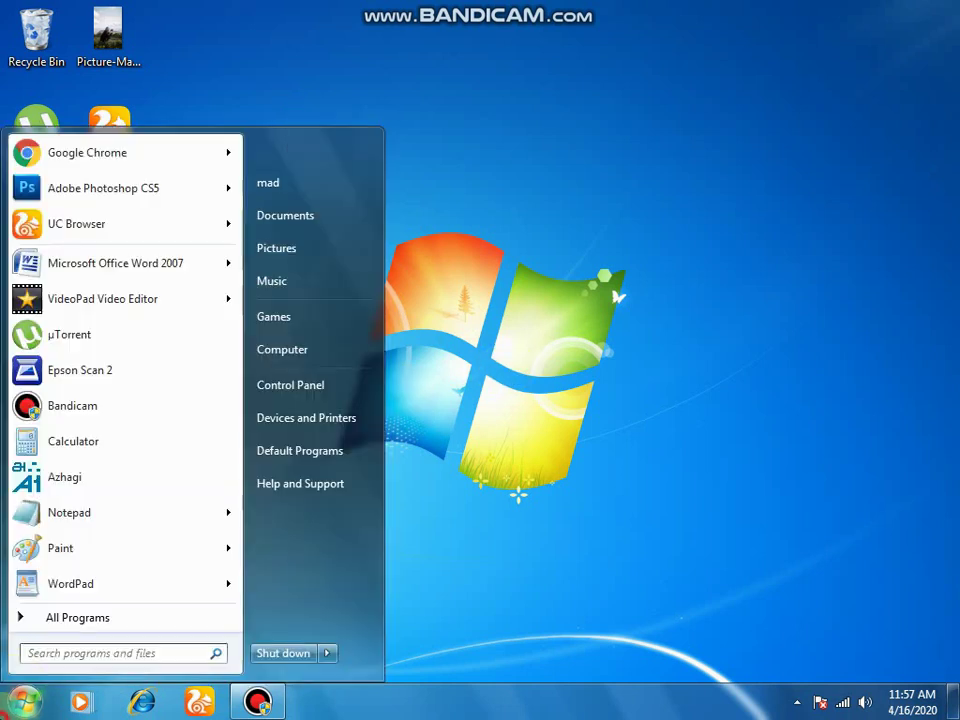
# Launch Adobe Photoshop CS5 and look over the Window menu's panel list.
pyautogui.click(86, 189)
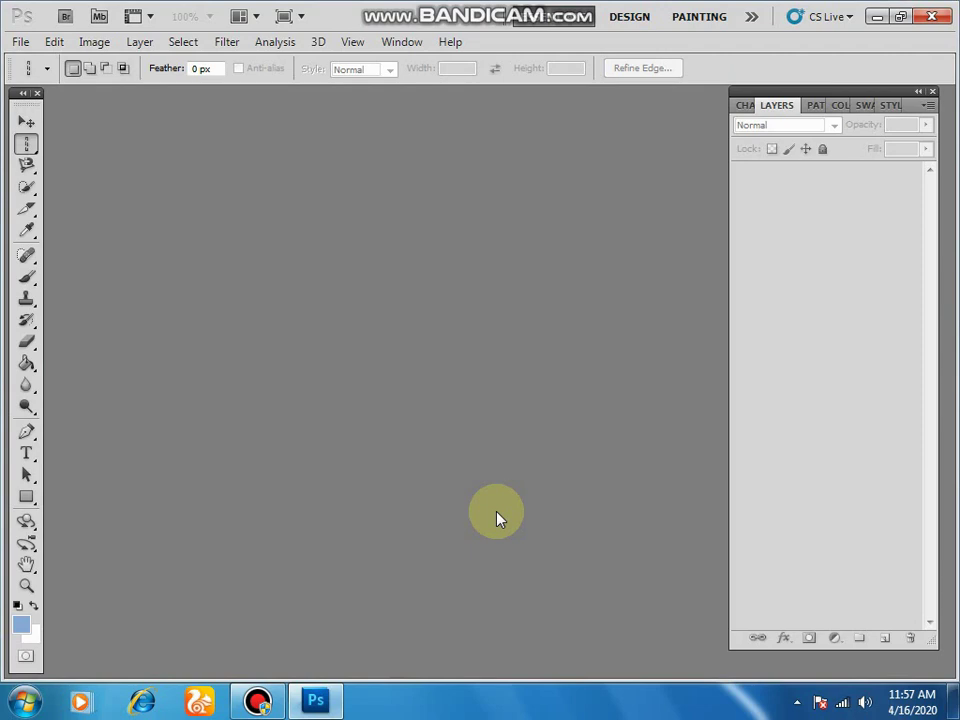
pyautogui.click(403, 45)
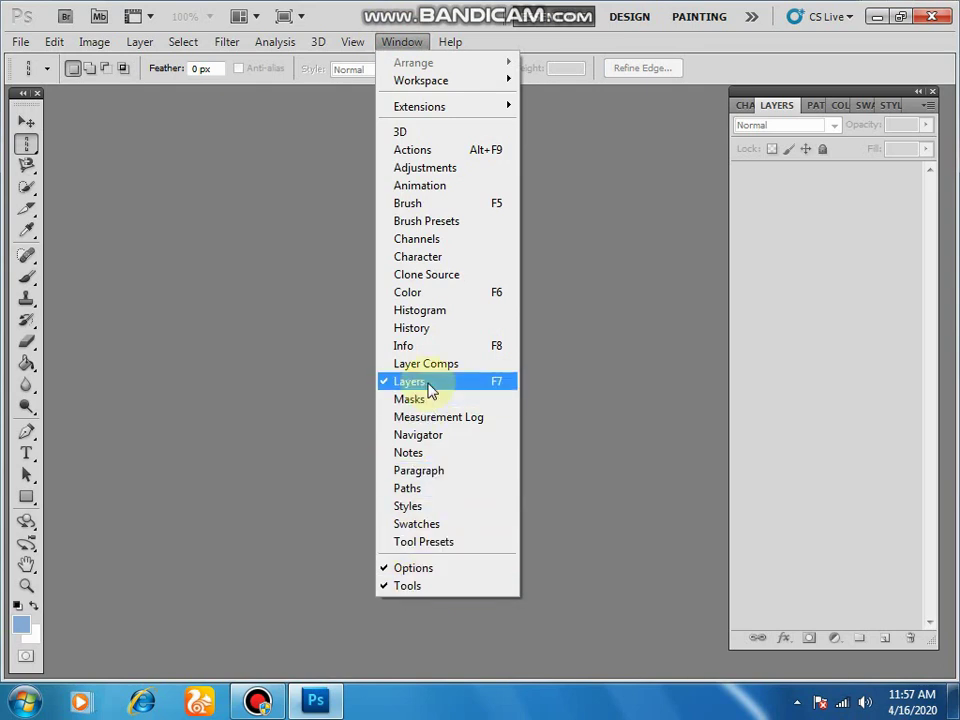
pyautogui.click(267, 430)
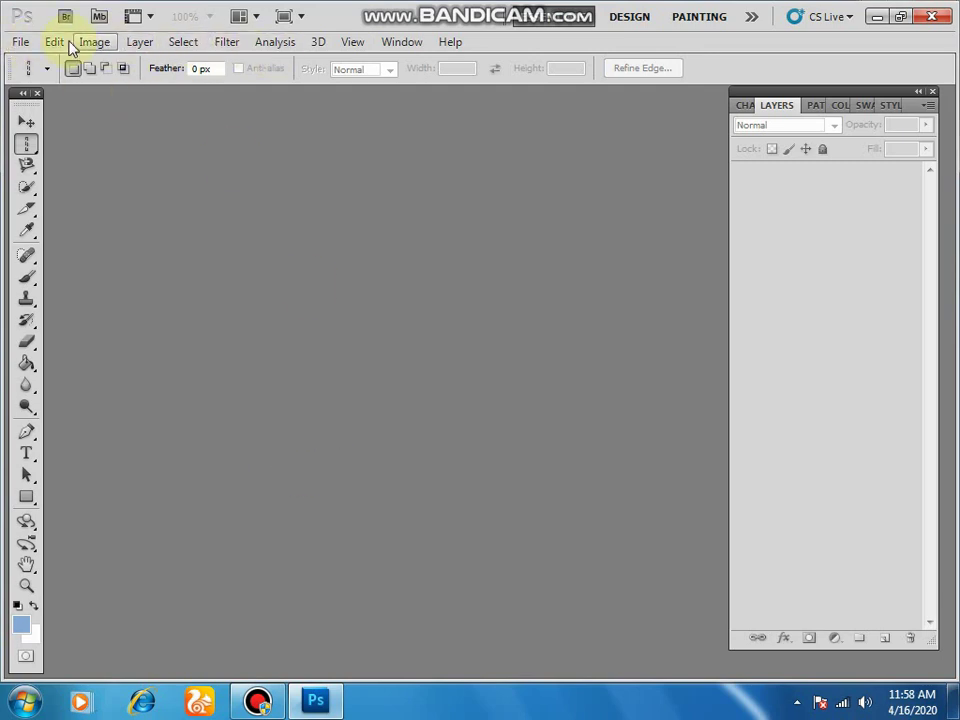
pyautogui.click(20, 42)
# Start a new document named dfg.
pyautogui.click(35, 61)
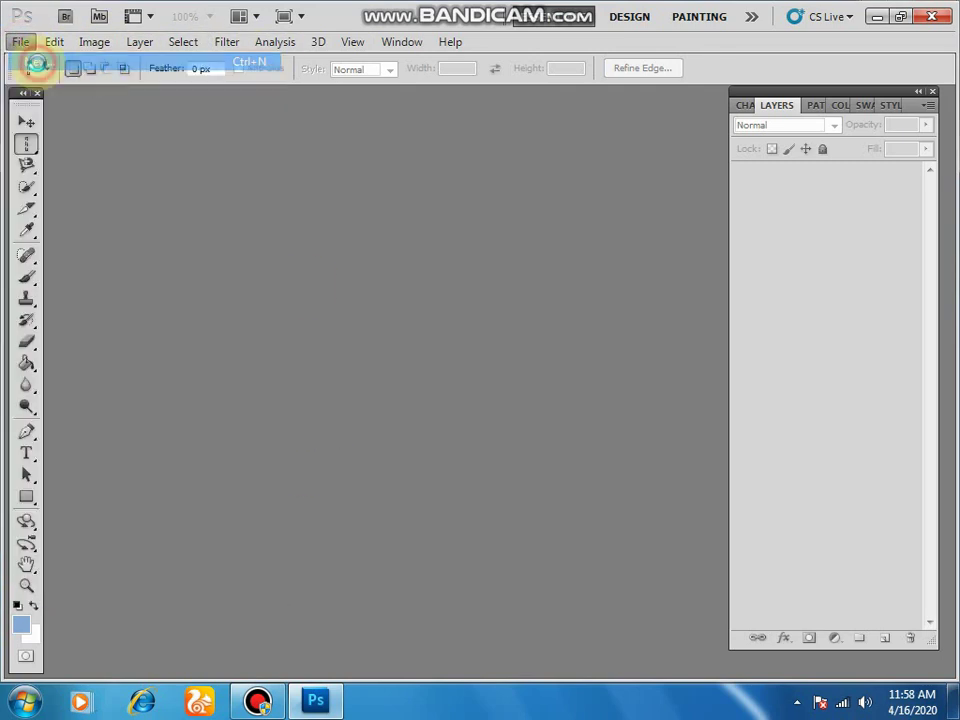
pyautogui.moveTo(270, 136); pyautogui.dragTo(330, 143)
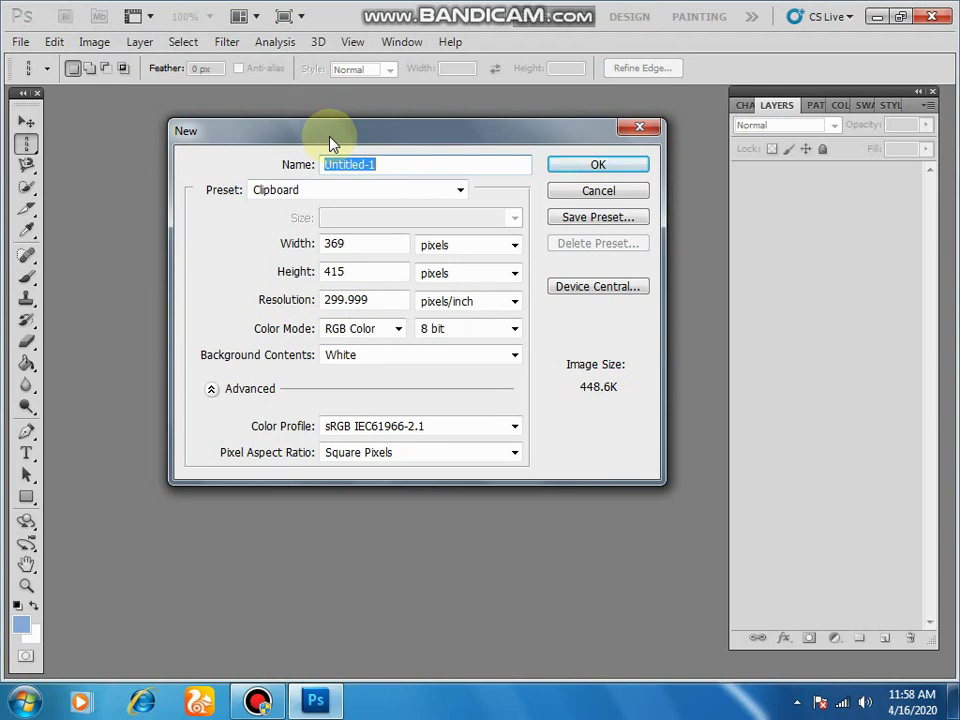
pyautogui.write('dfg')
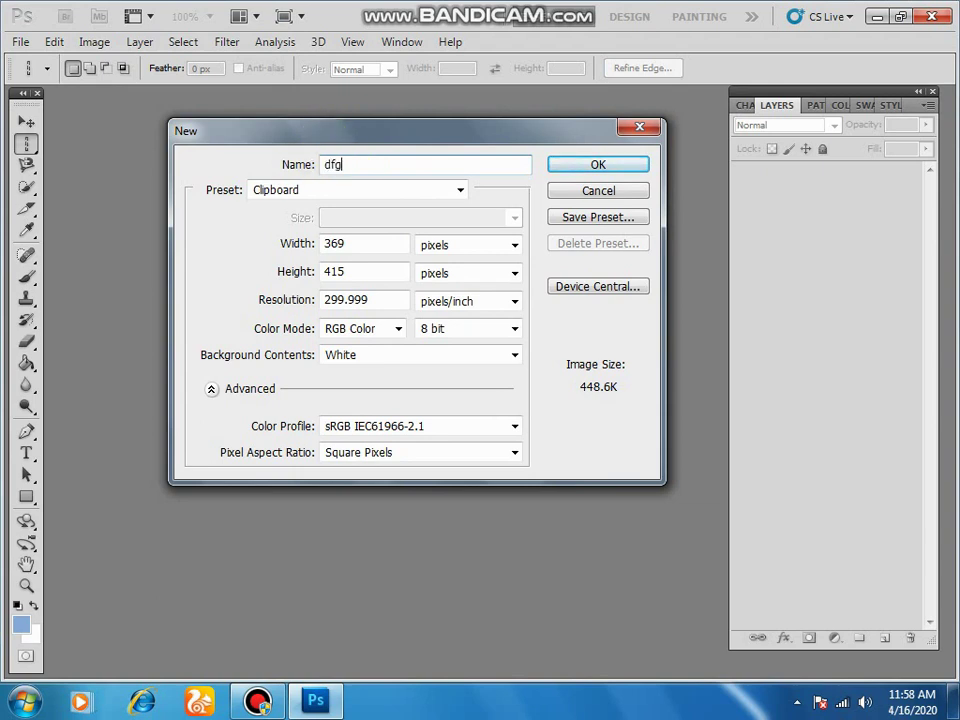
# Apply the Photo preset with Landscape 2 x 3 size, keeping inches as units.
pyautogui.click(265, 193)
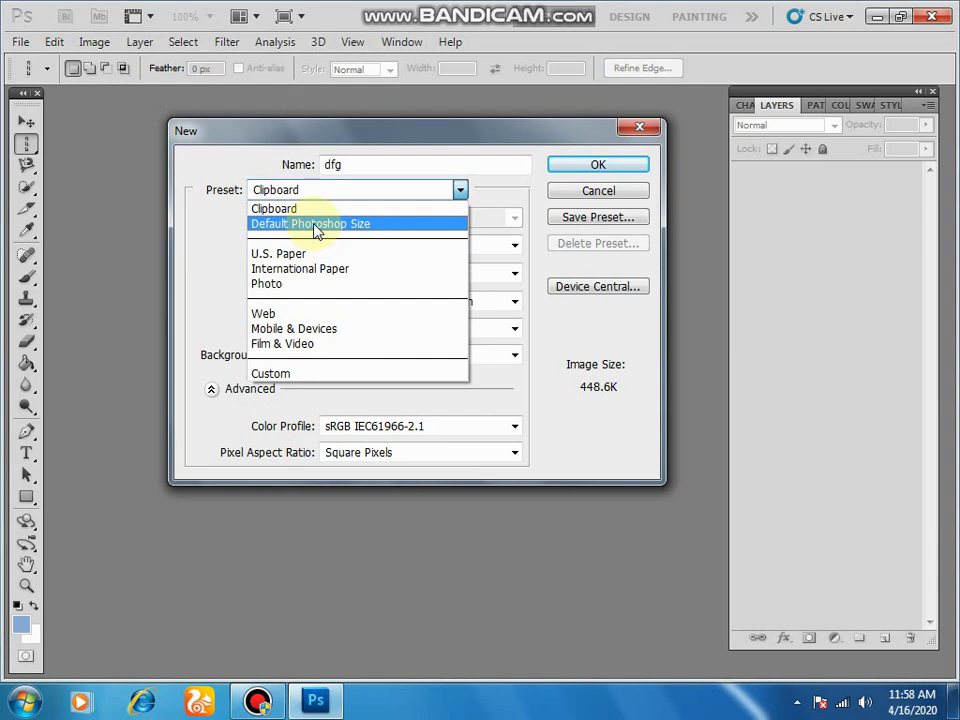
pyautogui.click(311, 285)
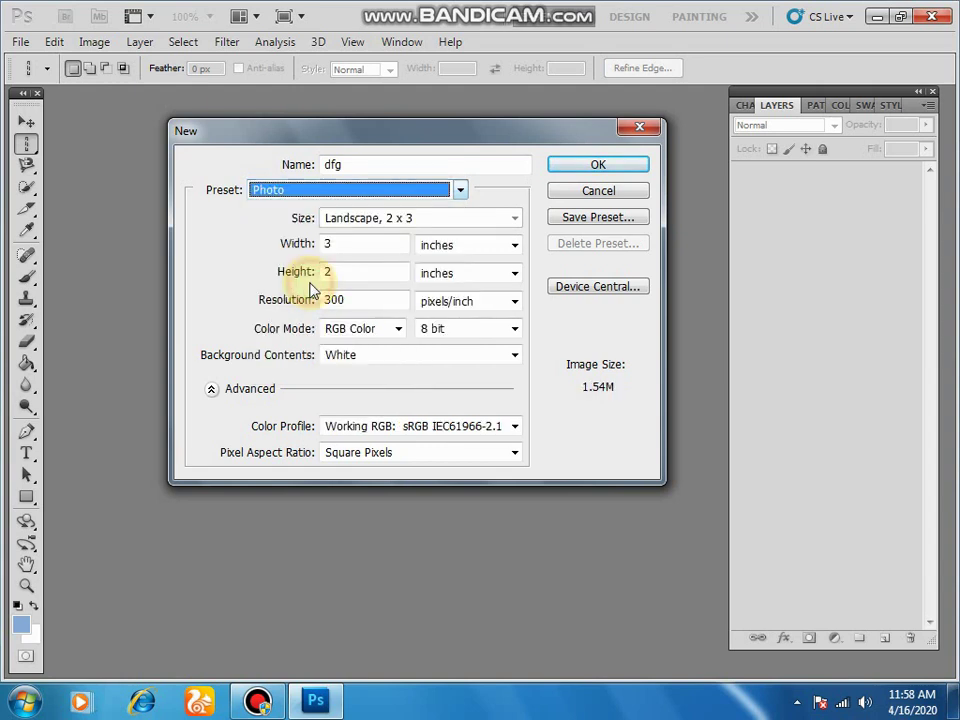
pyautogui.click(356, 229)
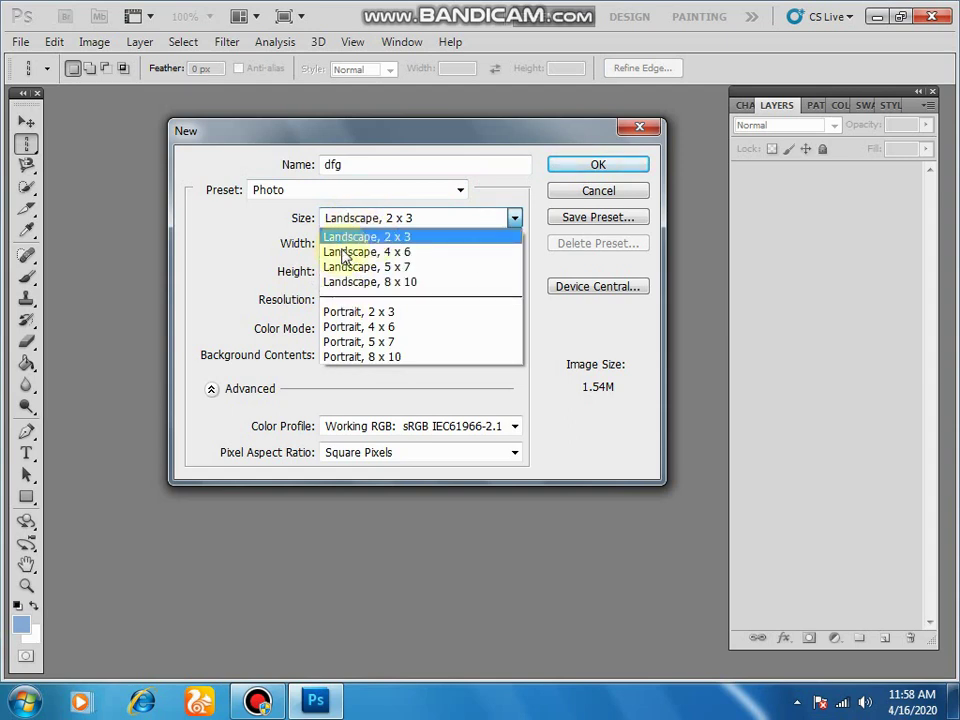
pyautogui.click(261, 264)
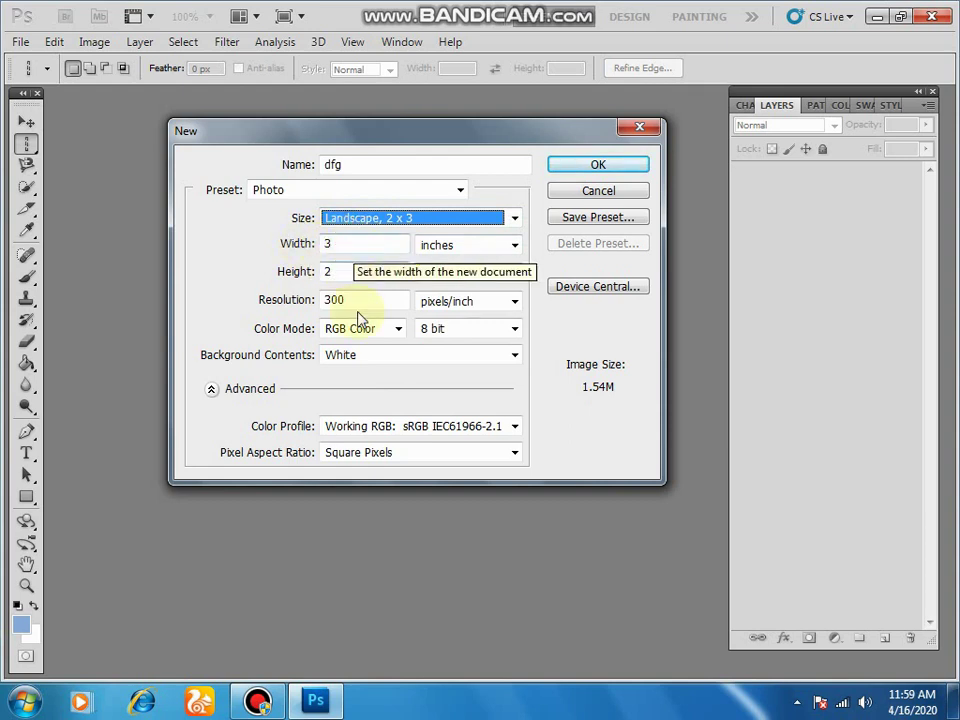
pyautogui.click(349, 192)
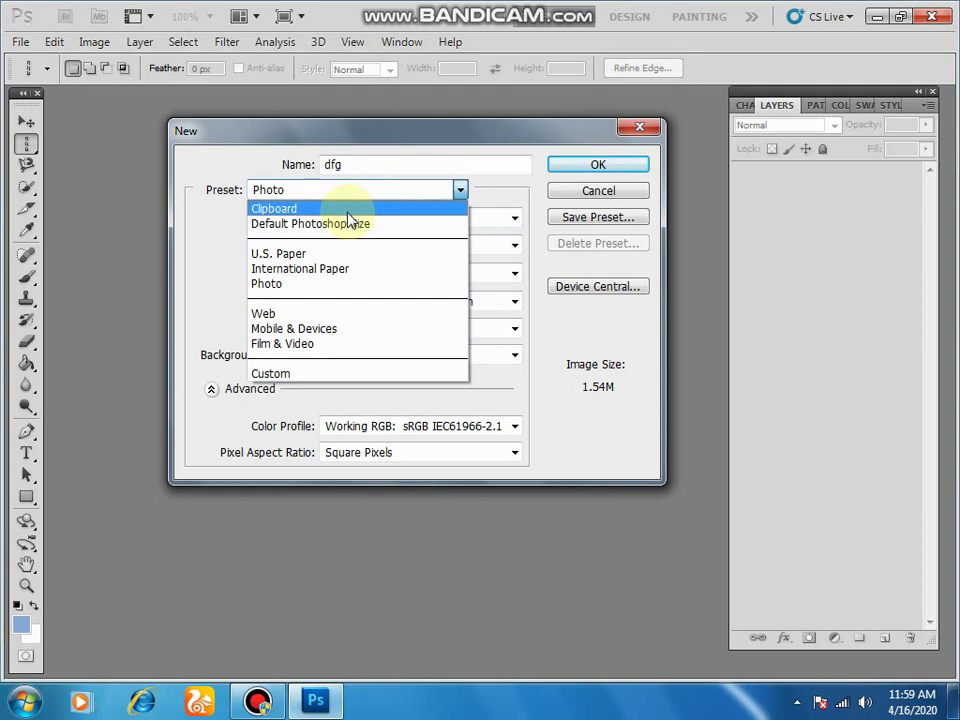
pyautogui.click(215, 280)
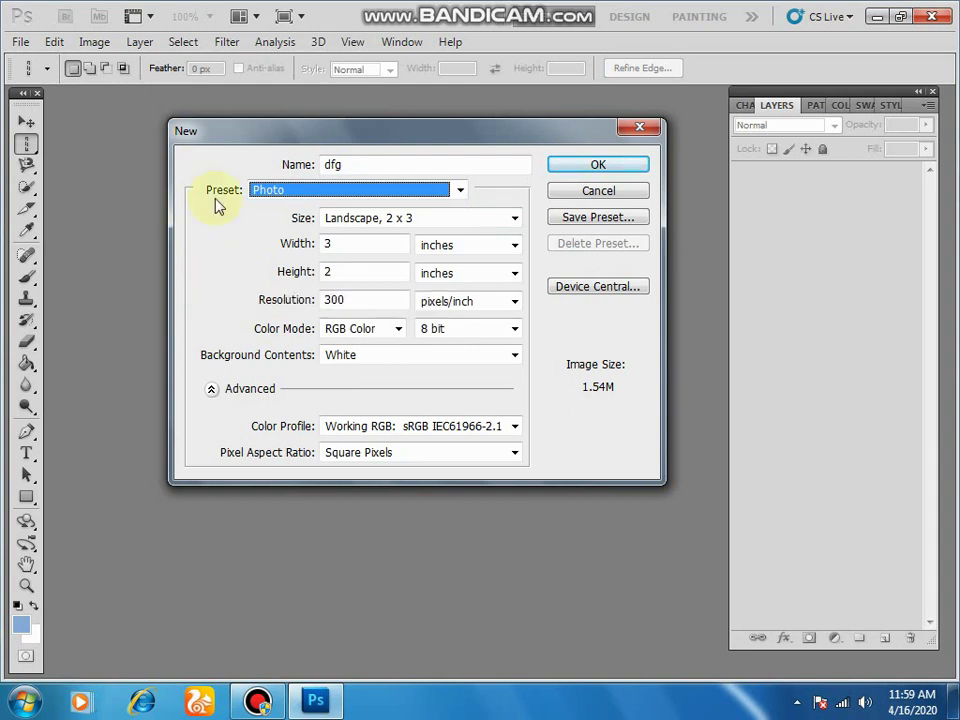
pyautogui.click(477, 250)
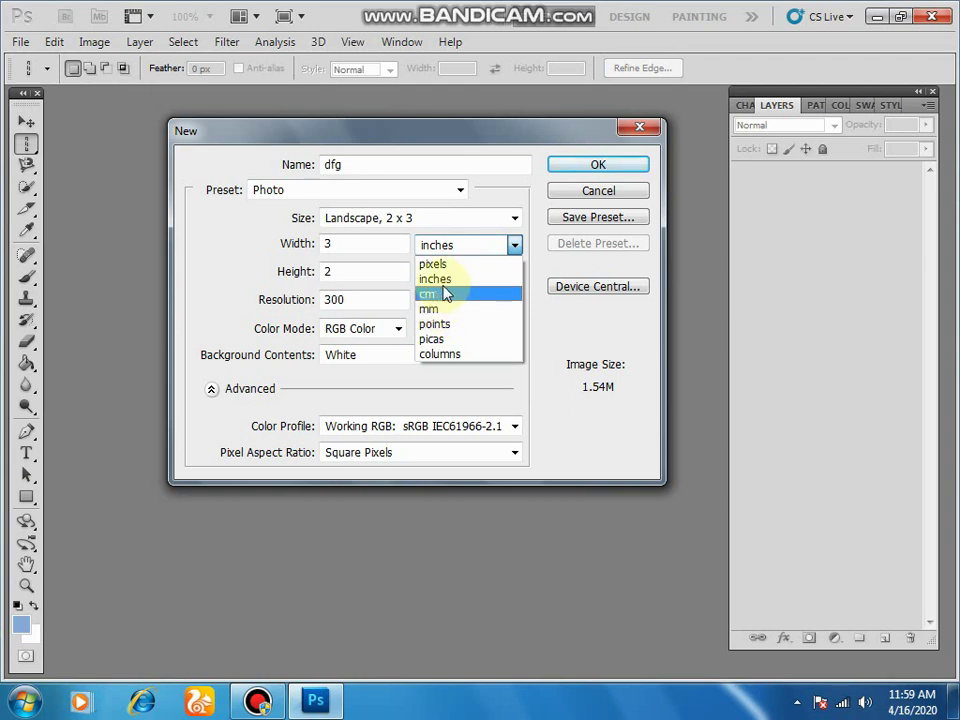
# Set width and height to 120 inches and resolution to 90 pixels/inch.
pyautogui.click(440, 278)
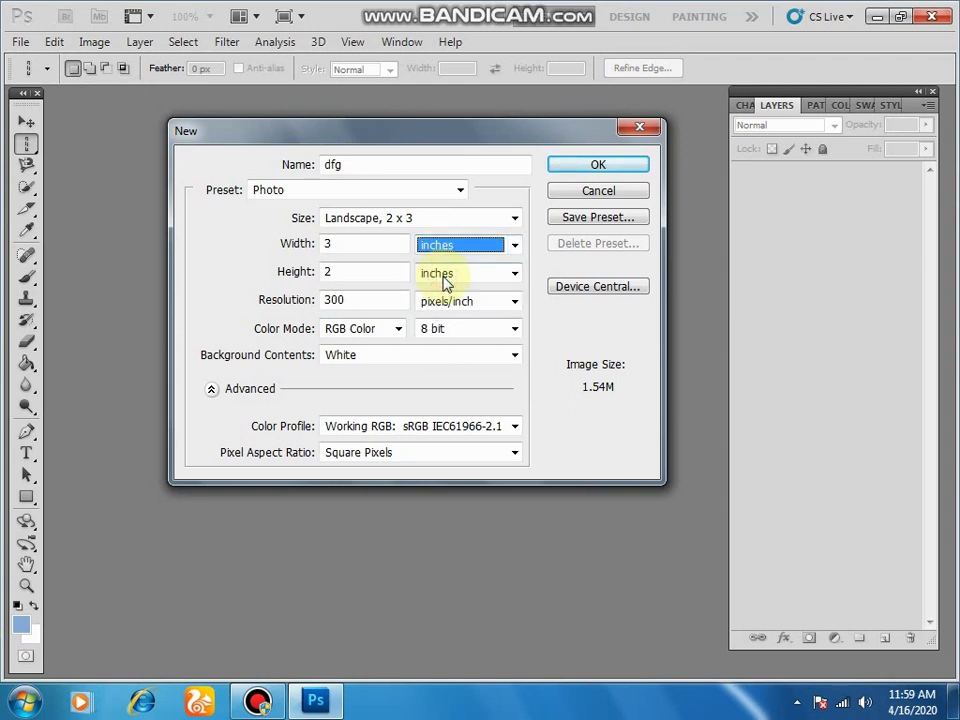
pyautogui.hotkey('shift', 'Tab')
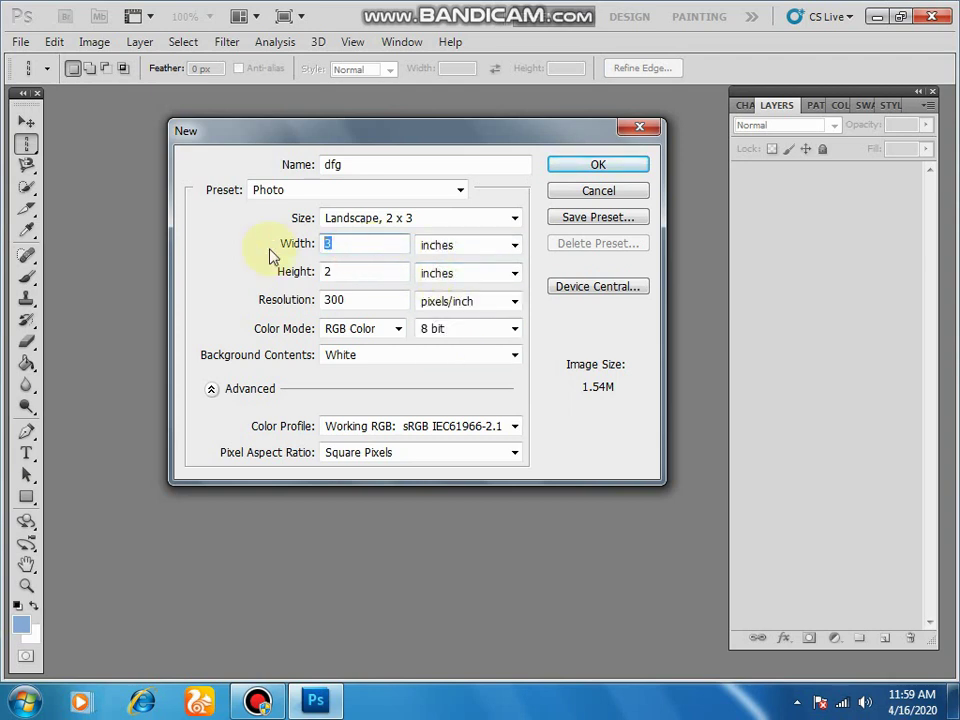
pyautogui.write('120')
pyautogui.doubleClick(347, 270)
pyautogui.write('120')
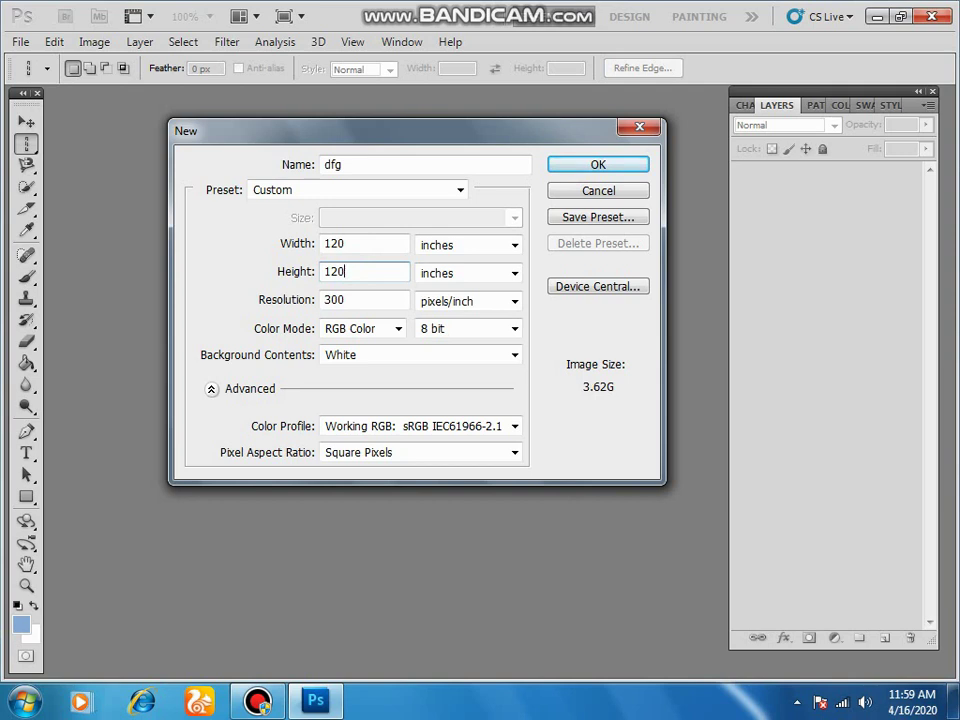
pyautogui.doubleClick(364, 298)
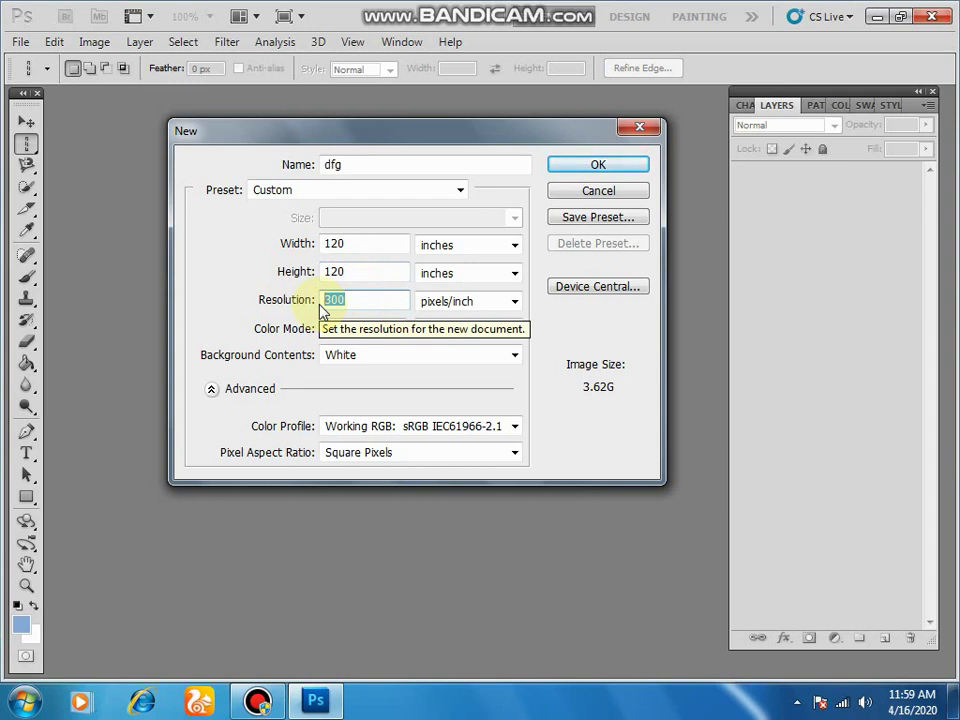
pyautogui.write('90')
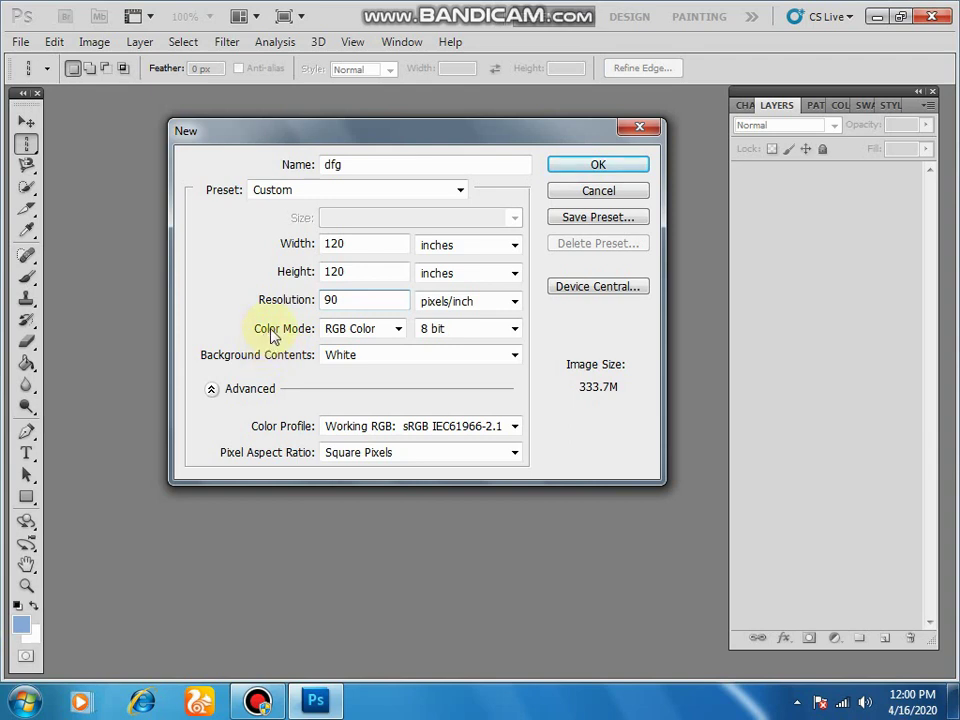
# Keep RGB Color mode and settle on 8 bit depth after trying 32 bit.
pyautogui.click(386, 333)
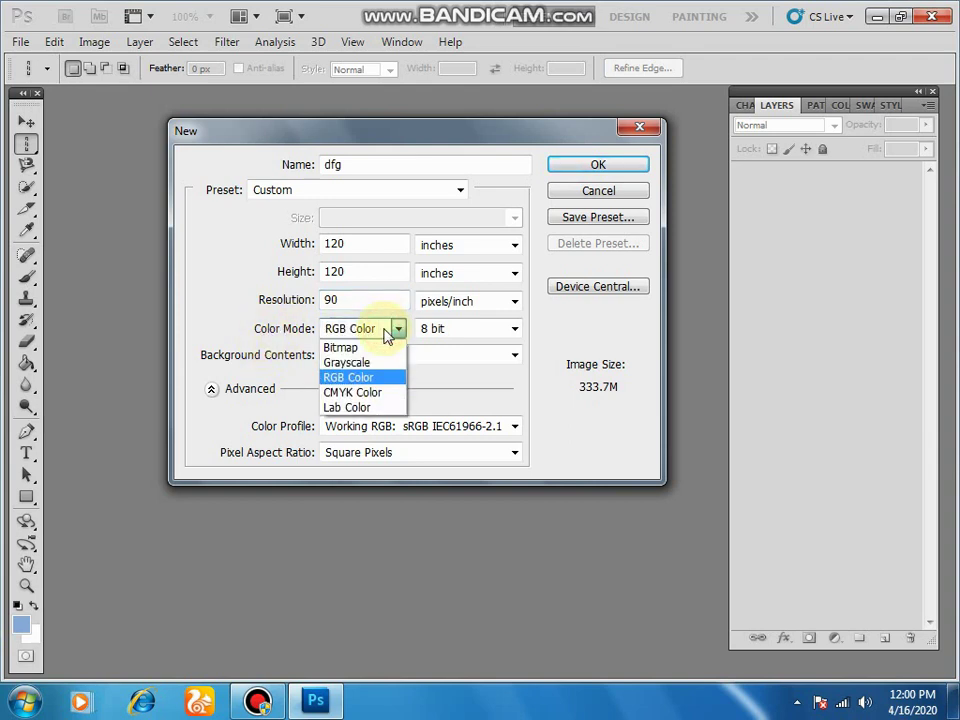
pyautogui.click(338, 379)
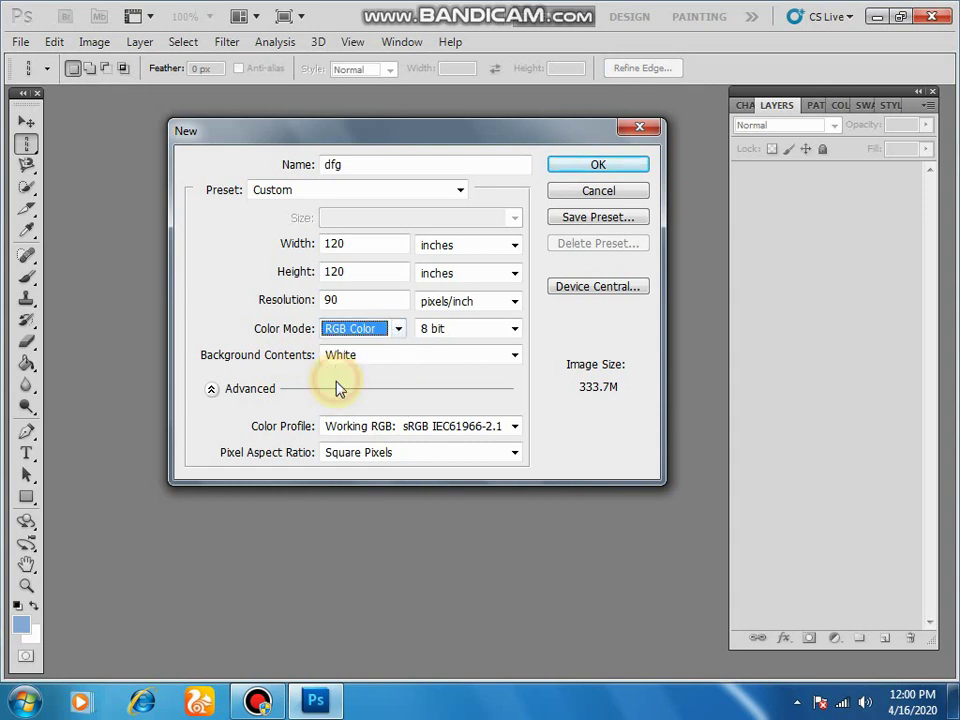
pyautogui.click(452, 337)
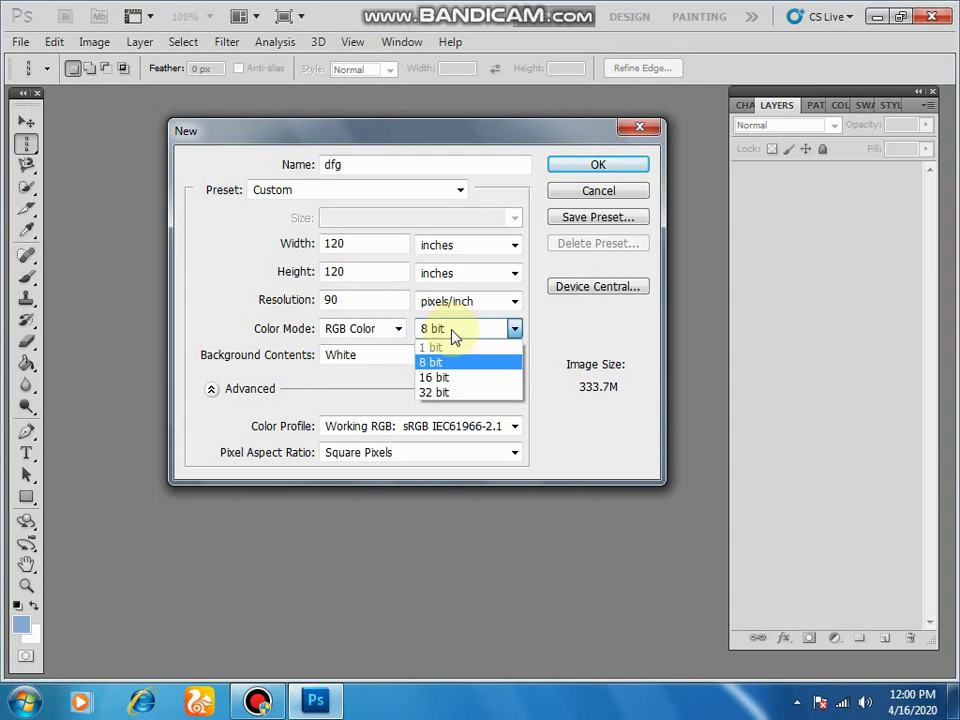
pyautogui.click(474, 392)
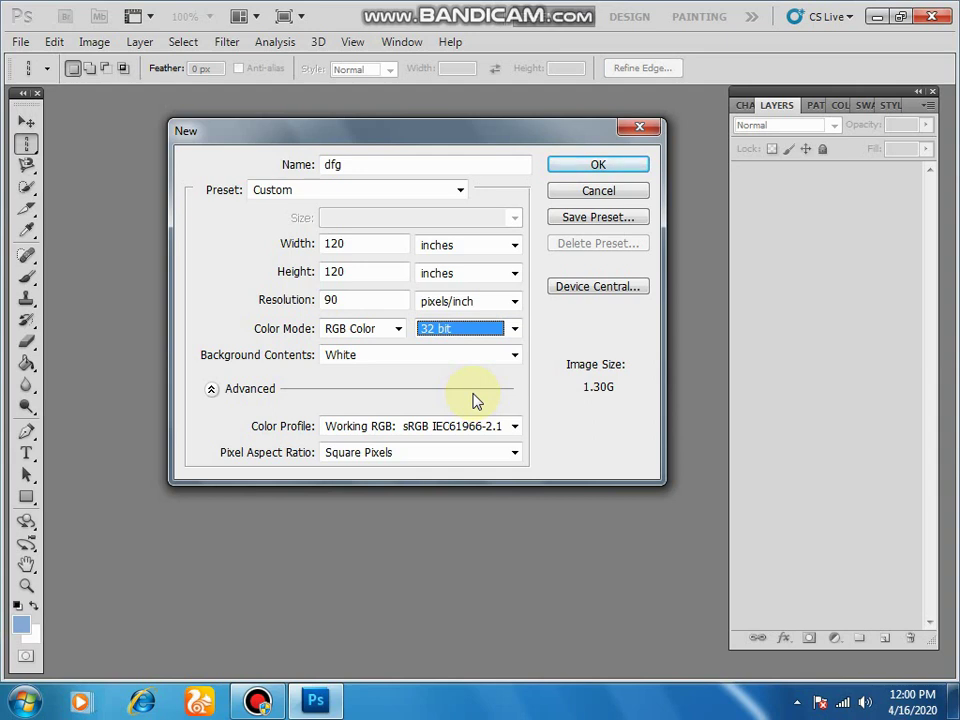
pyautogui.click(497, 332)
pyautogui.click(478, 364)
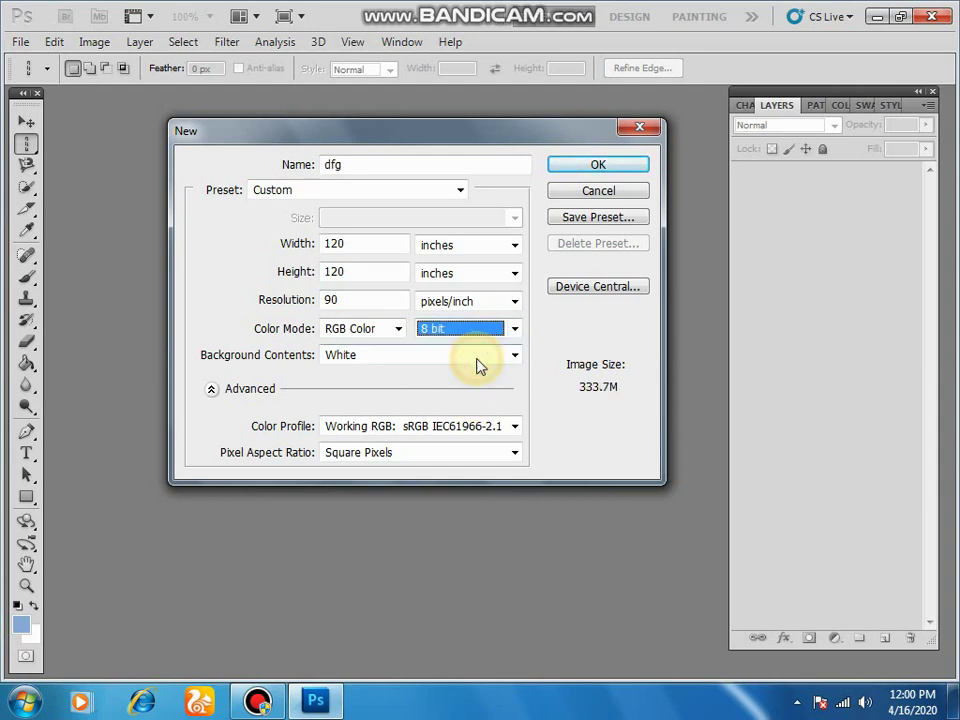
pyautogui.click(478, 366)
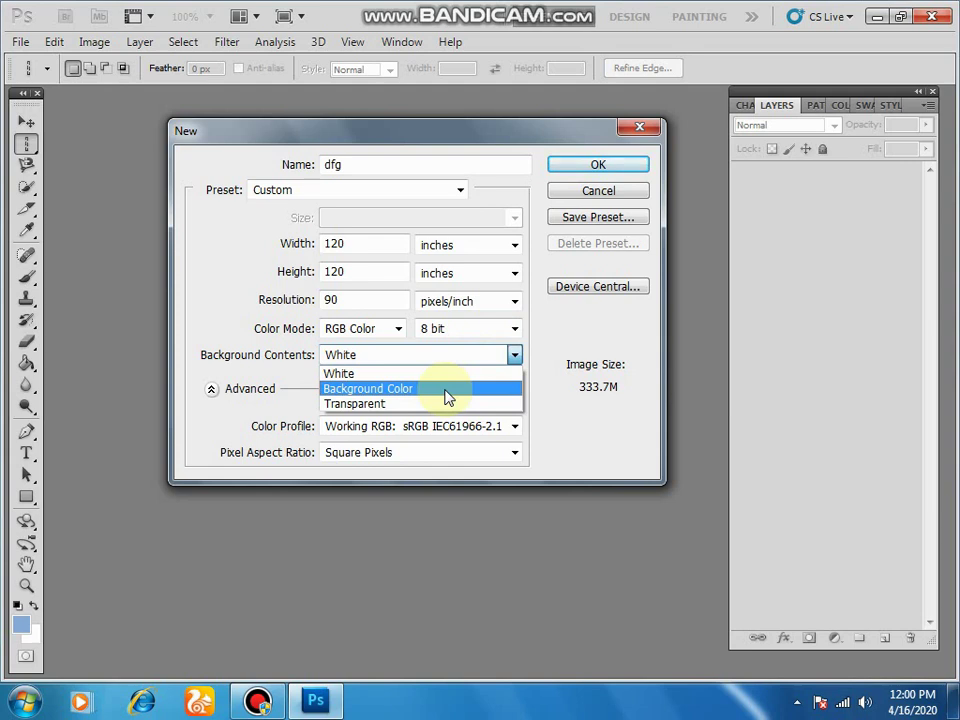
# Set Background Contents to White.
pyautogui.click(446, 396)
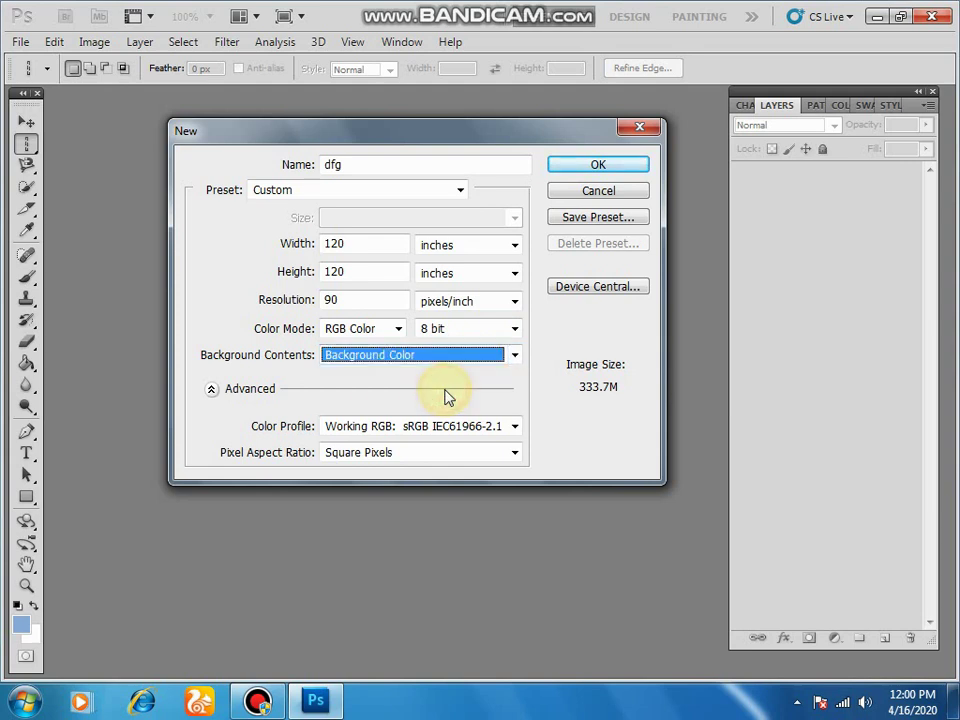
pyautogui.click(388, 358)
pyautogui.click(378, 373)
pyautogui.click(378, 354)
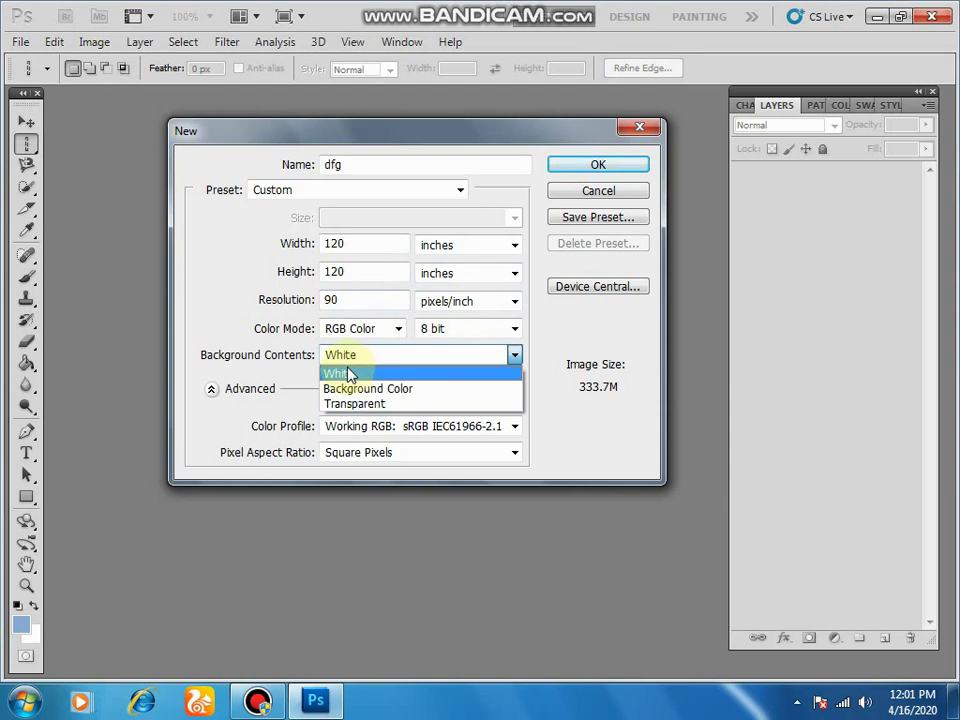
pyautogui.click(352, 372)
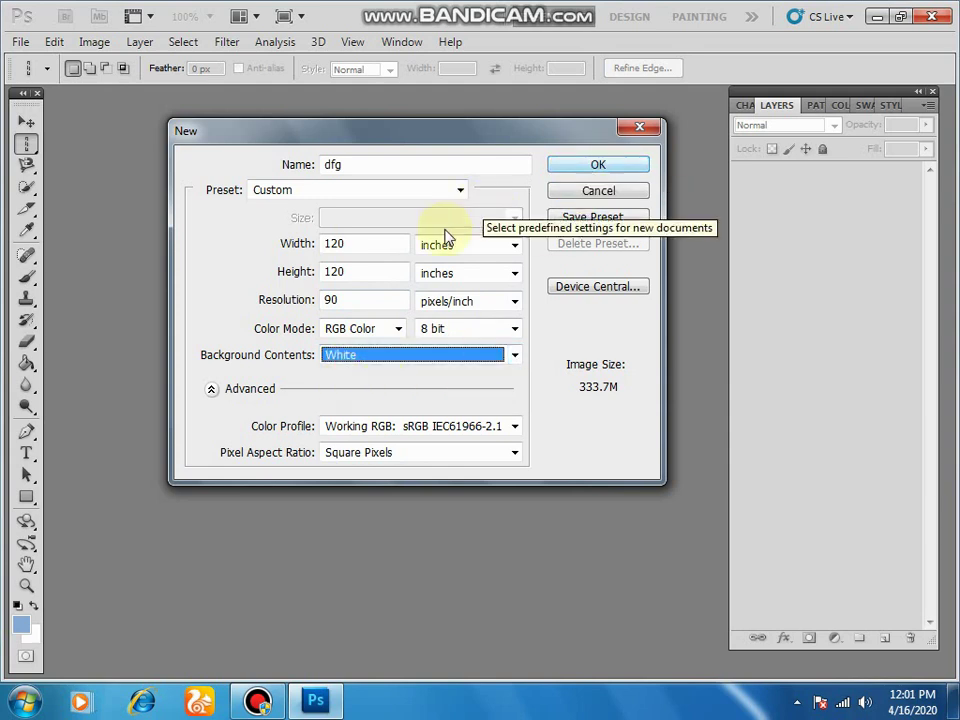
# Apply the International Paper A4 preset at 300 ppi and create the document.
pyautogui.click(420, 190)
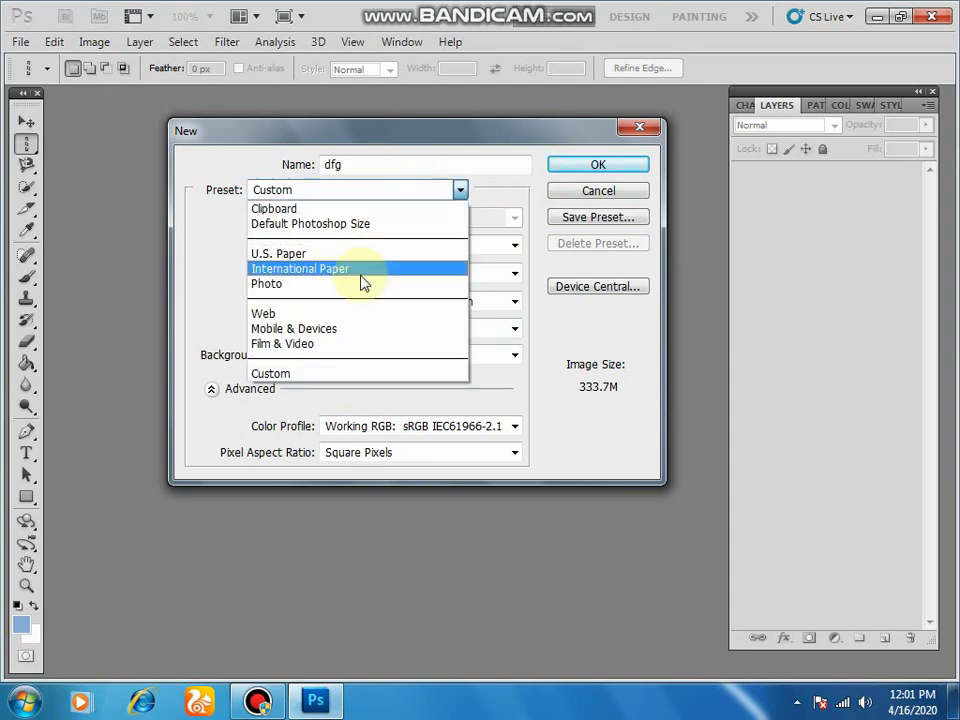
pyautogui.click(363, 270)
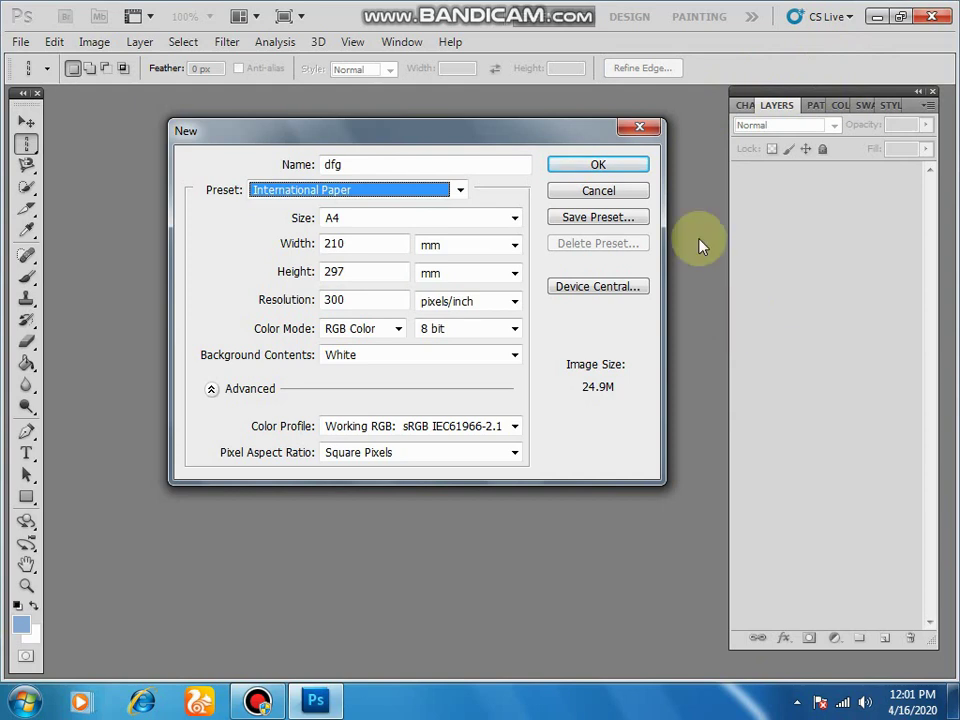
pyautogui.click(616, 168)
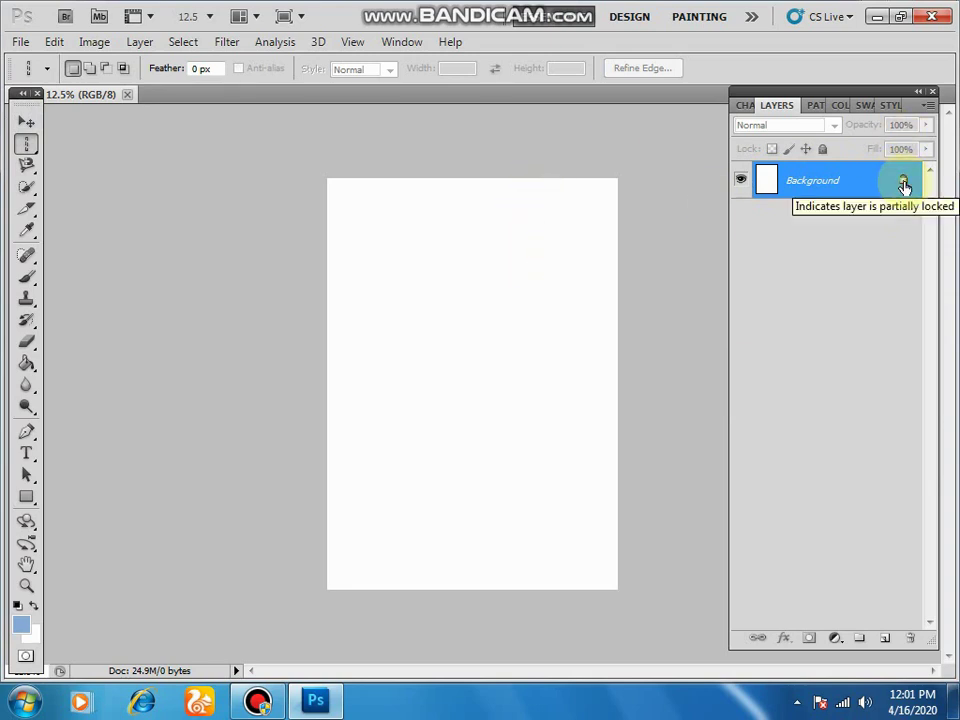
# Convert the Background layer to Layer 0 and float dfg in its own window.
pyautogui.doubleClick(903, 185)
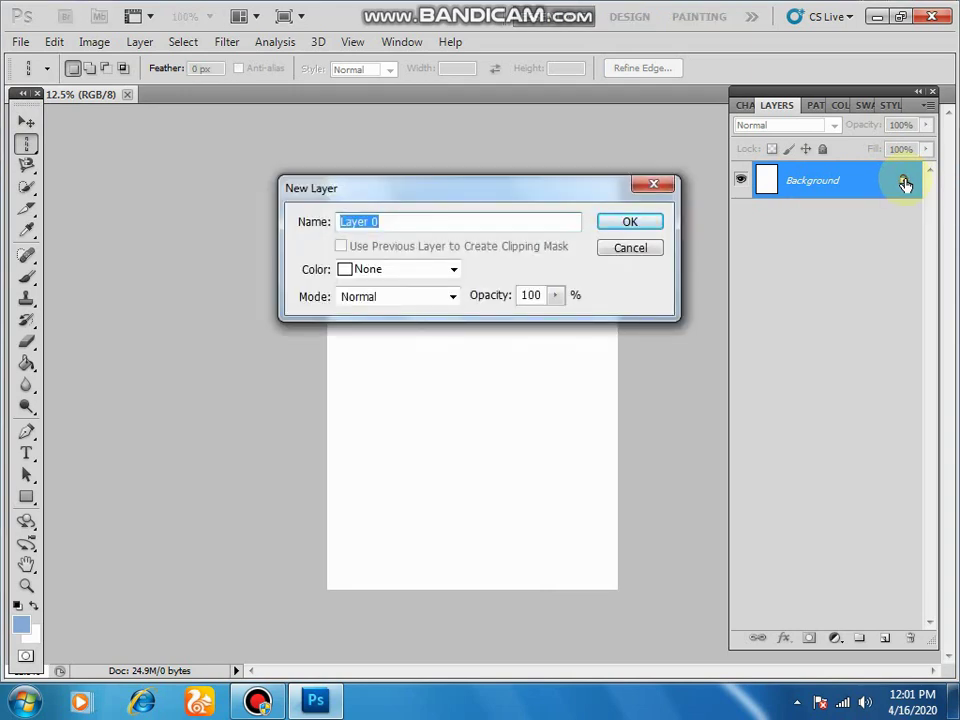
pyautogui.click(645, 221)
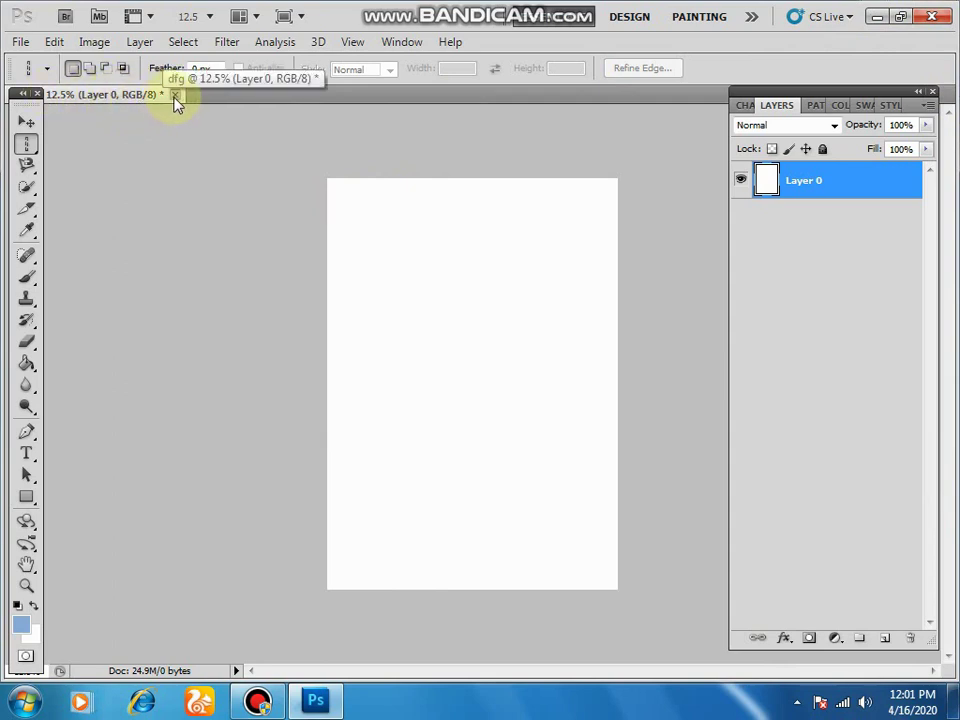
pyautogui.click(110, 100)
pyautogui.moveTo(110, 100); pyautogui.dragTo(478, 128)
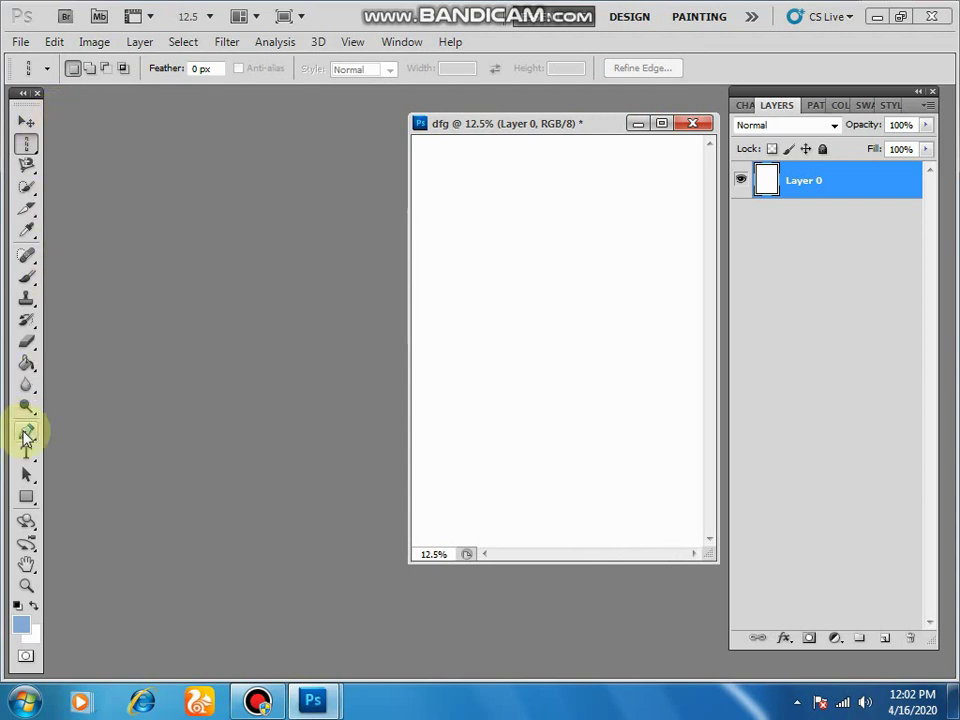
# Open the dinosaur photo yL3oYd7H2FHDDXRXwjmbMf.jpg from the Desktop.
pyautogui.click(20, 42)
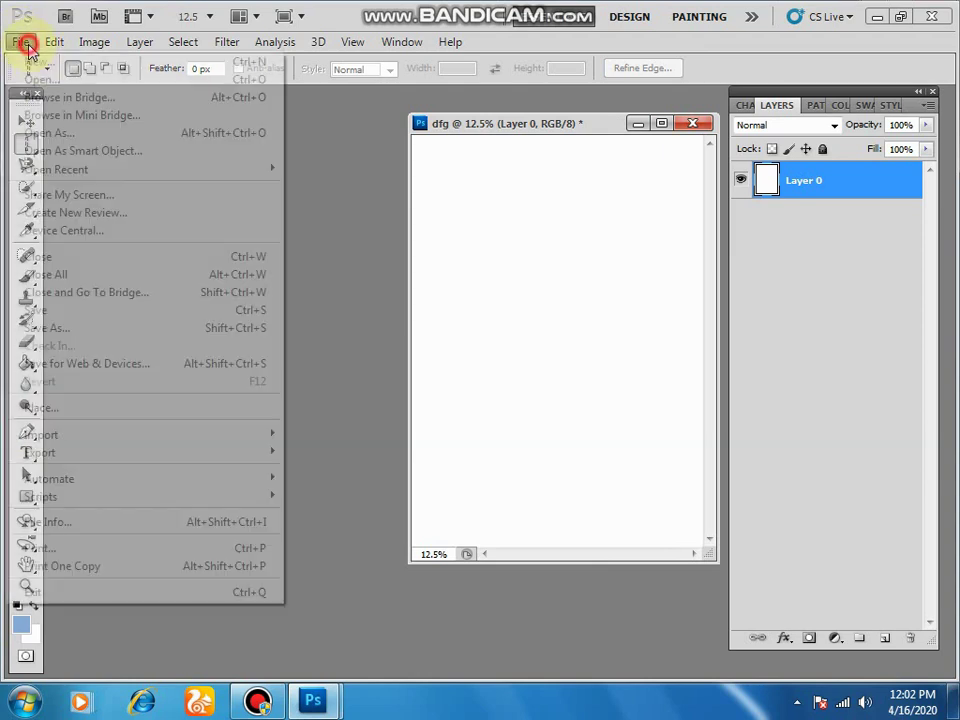
pyautogui.click(40, 80)
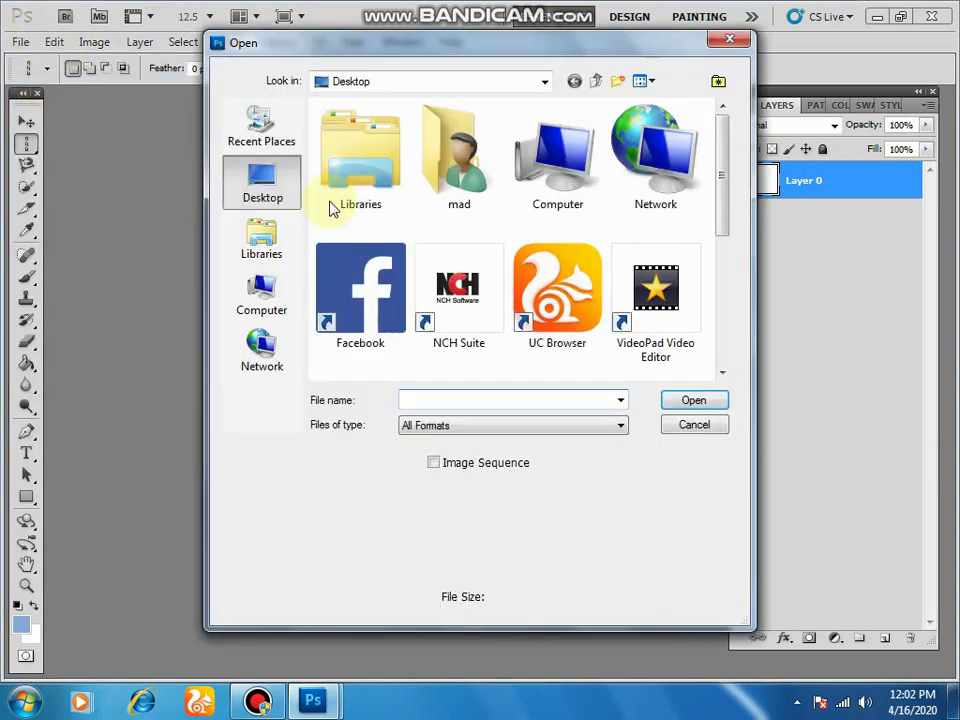
pyautogui.click(487, 266)
pyautogui.scroll(-5, 495, 212)
pyautogui.scroll(5, 480, 212)
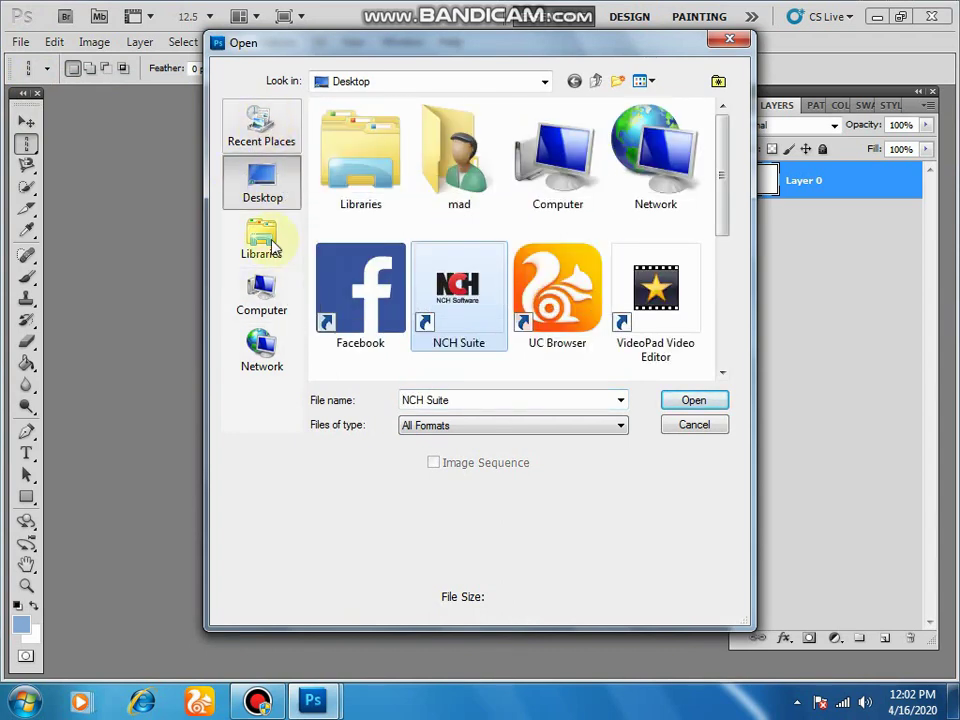
pyautogui.click(282, 305)
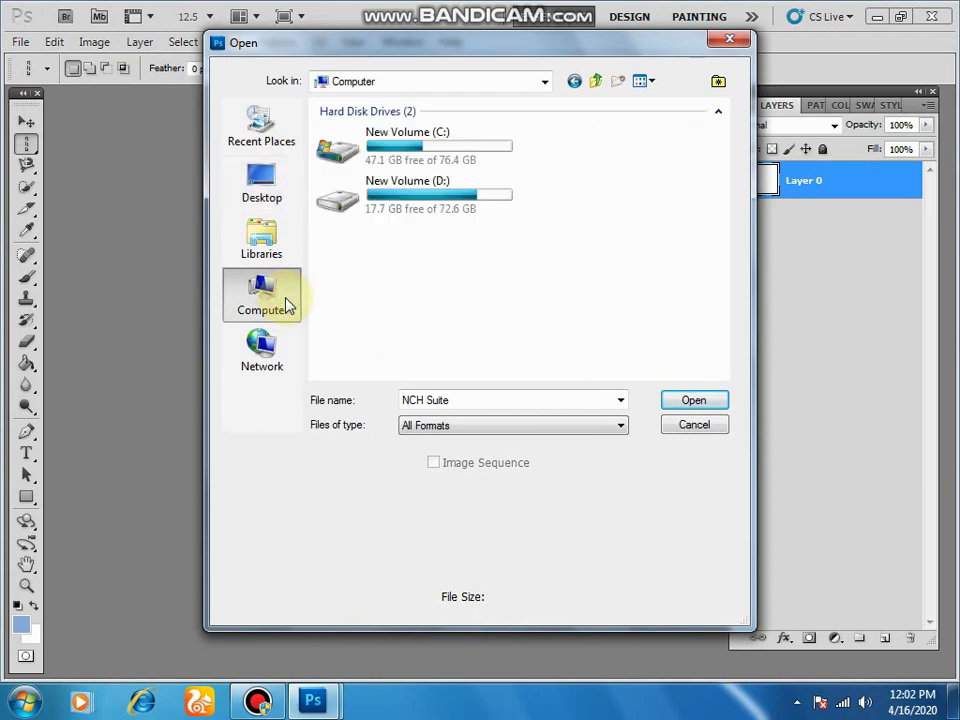
pyautogui.doubleClick(420, 192)
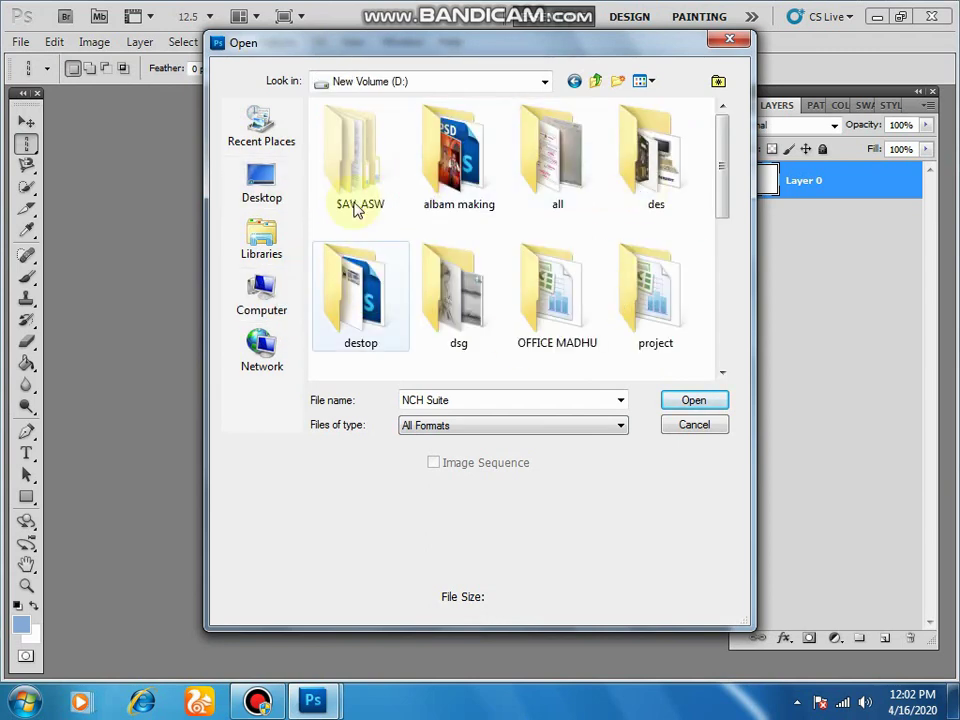
pyautogui.scroll(-5, 527, 240)
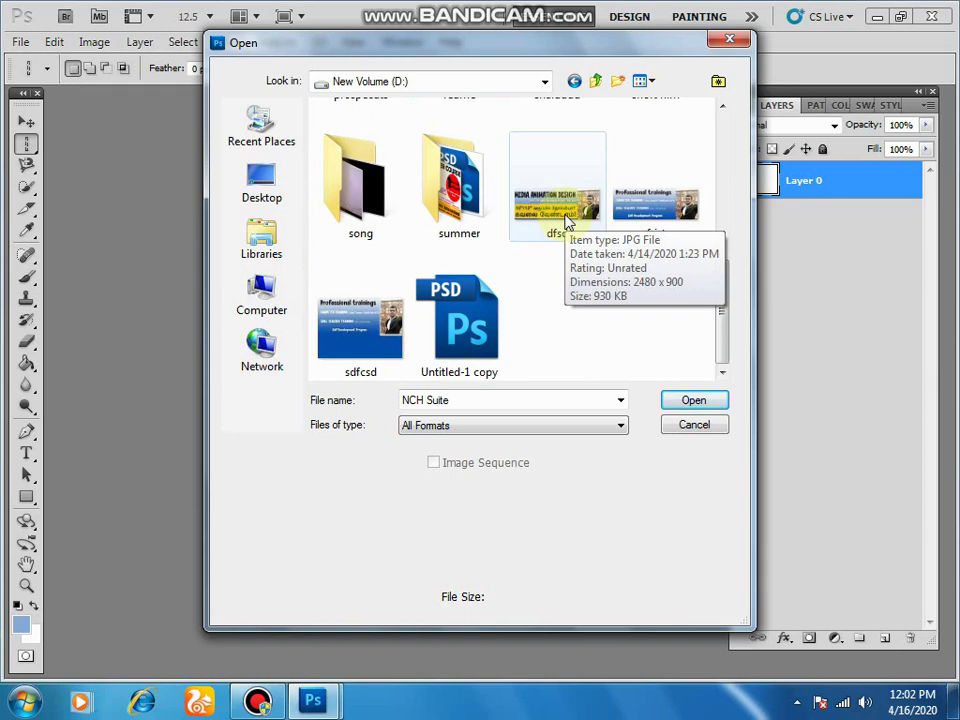
pyautogui.click(266, 177)
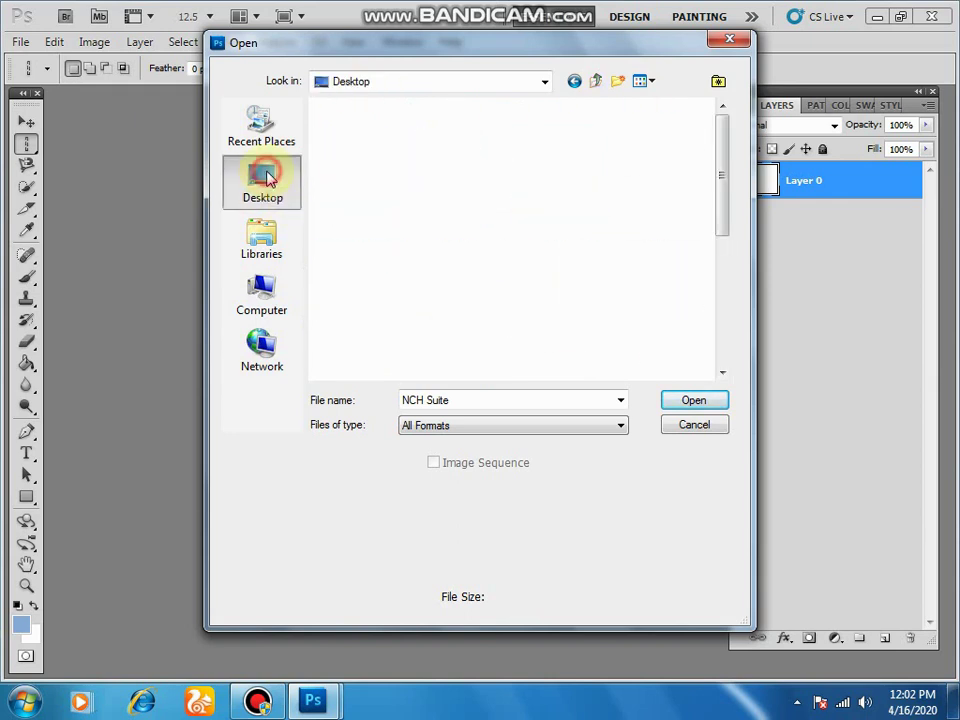
pyautogui.scroll(-5, 491, 261)
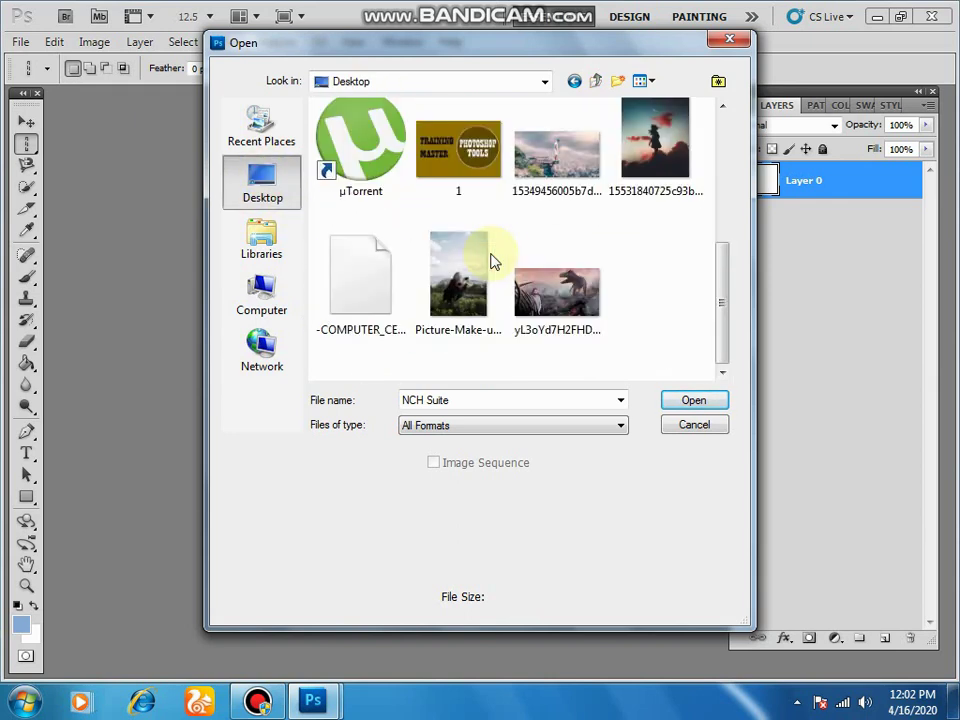
pyautogui.click(442, 318)
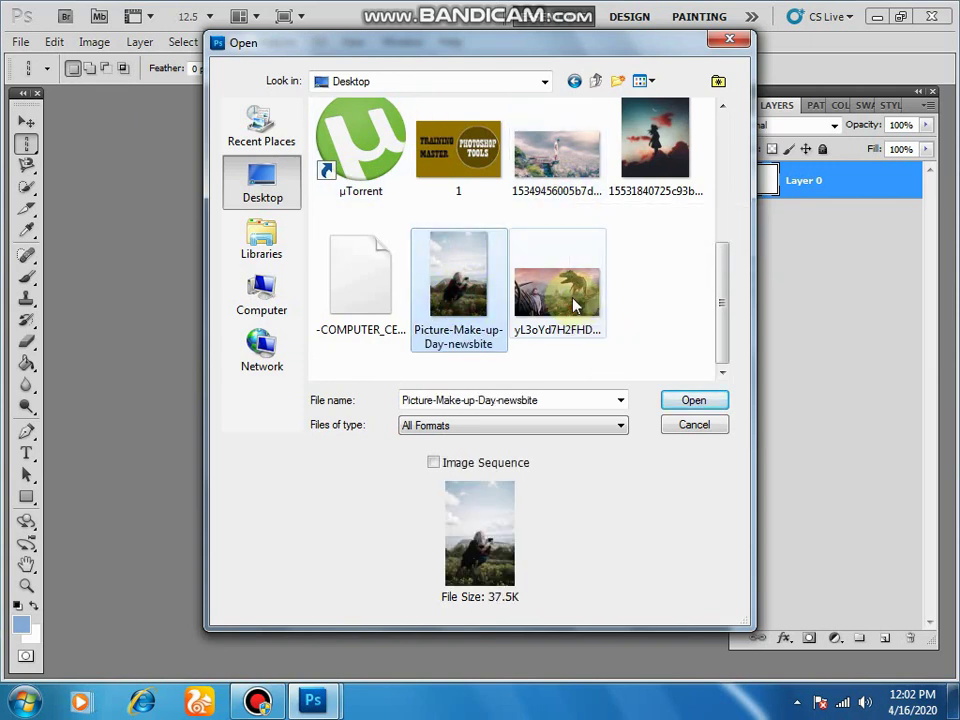
pyautogui.click(575, 305)
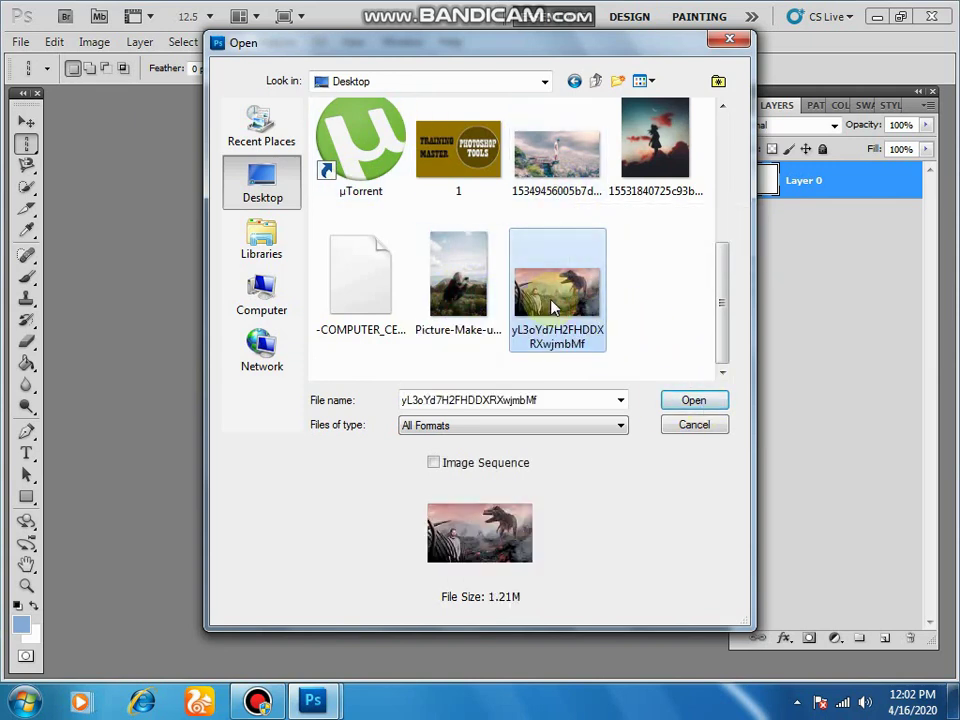
pyautogui.click(682, 401)
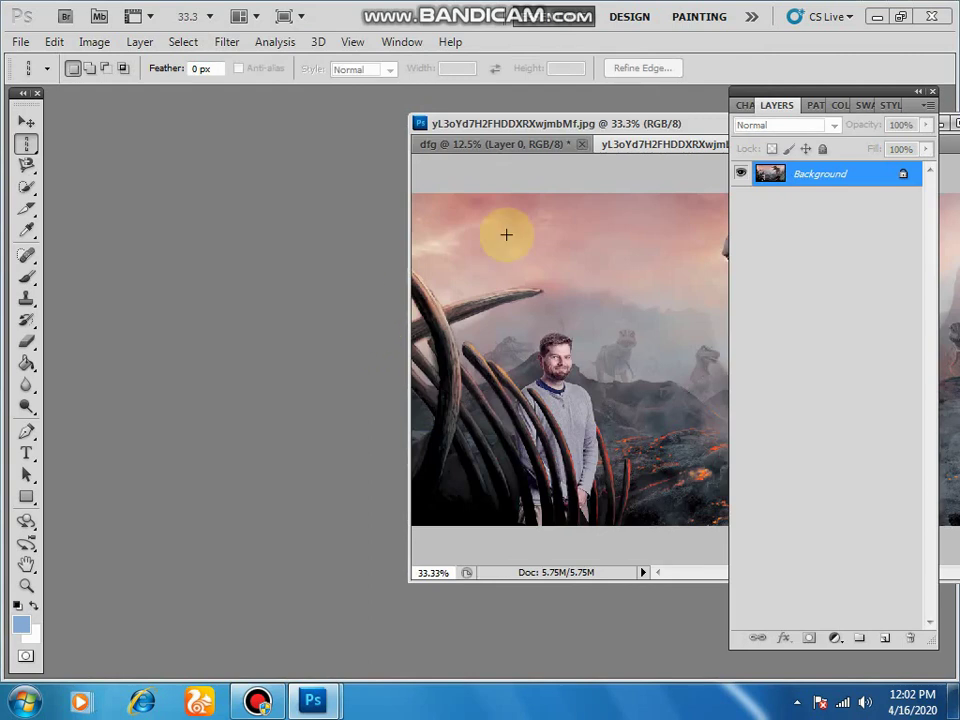
# Float the dfg and dinosaur photo windows side by side, enlarging the photo window.
pyautogui.moveTo(518, 122); pyautogui.dragTo(176, 132)
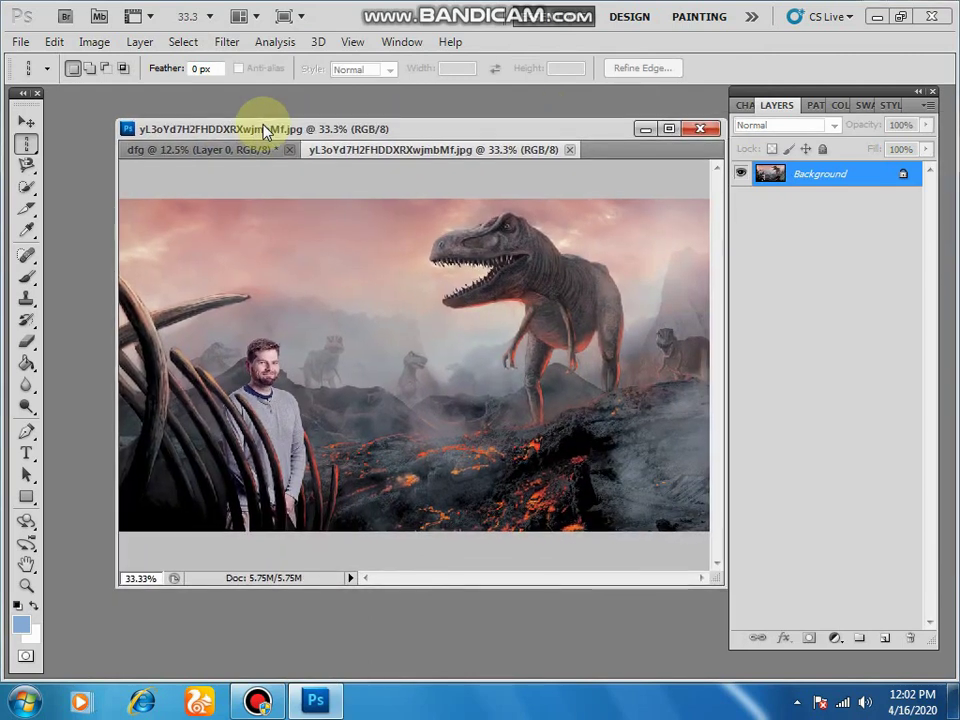
pyautogui.moveTo(240, 160); pyautogui.dragTo(172, 175)
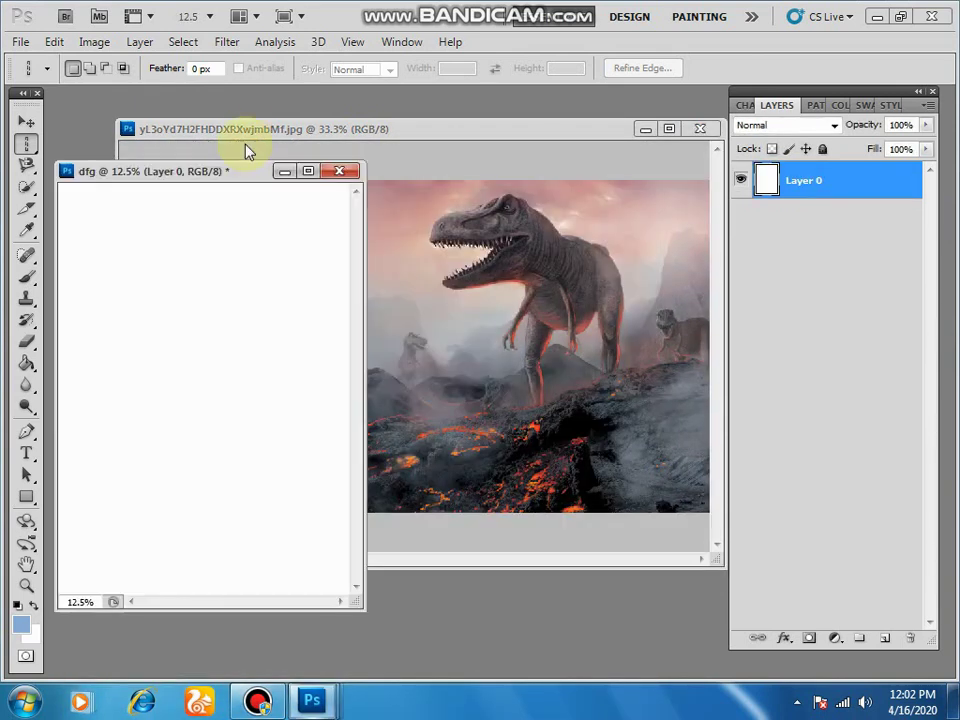
pyautogui.moveTo(258, 140); pyautogui.dragTo(446, 210)
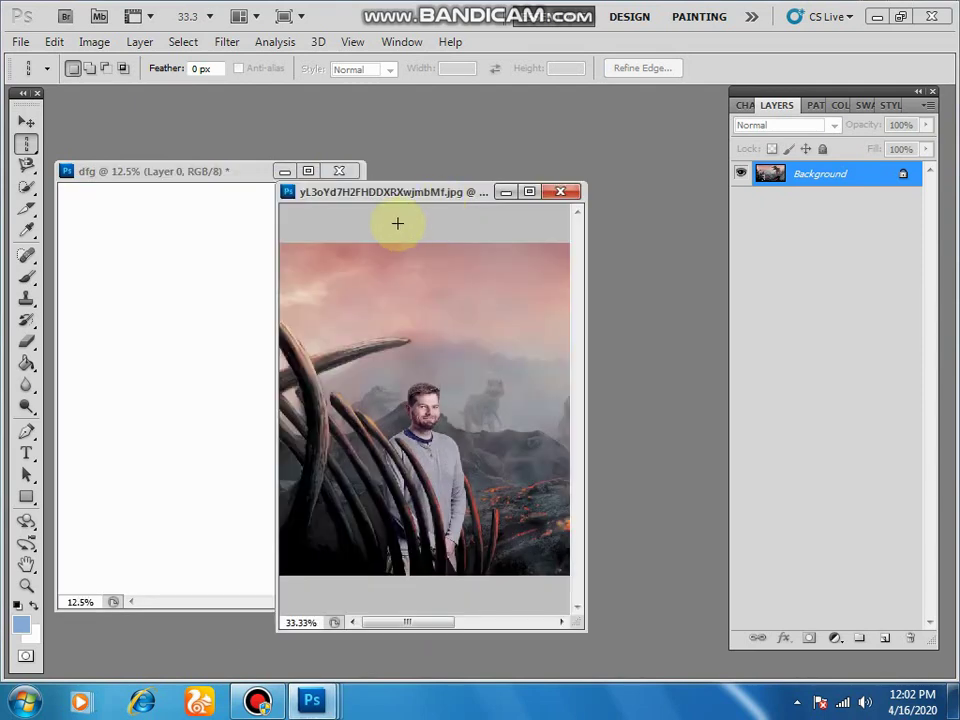
pyautogui.moveTo(585, 626); pyautogui.dragTo(698, 624)
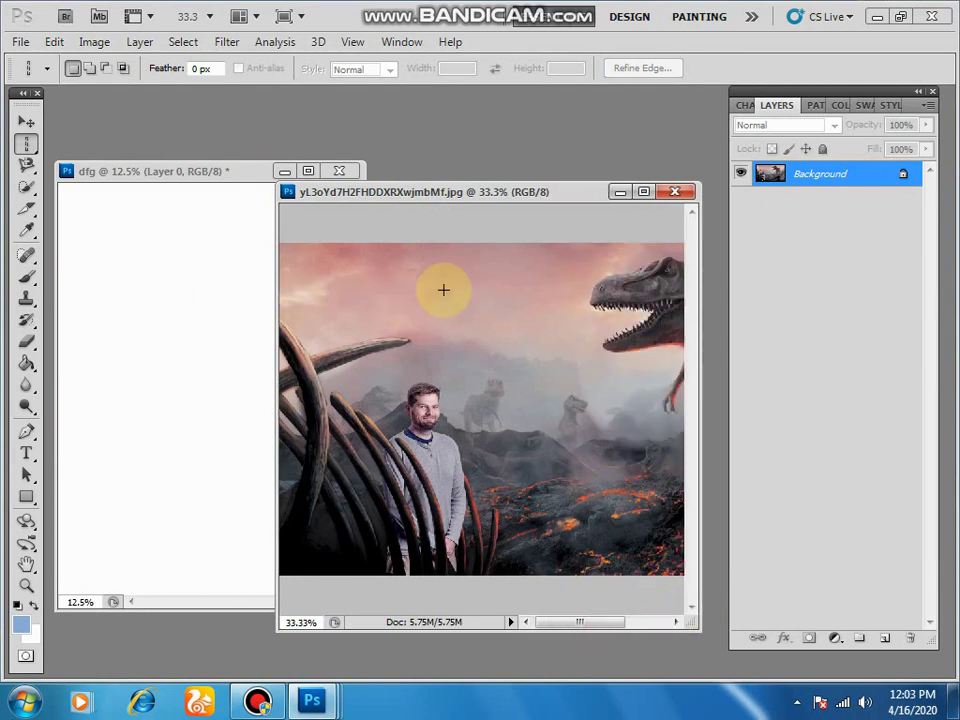
# Unlock the photo's Background layer as Layer 0.
pyautogui.doubleClick(908, 178)
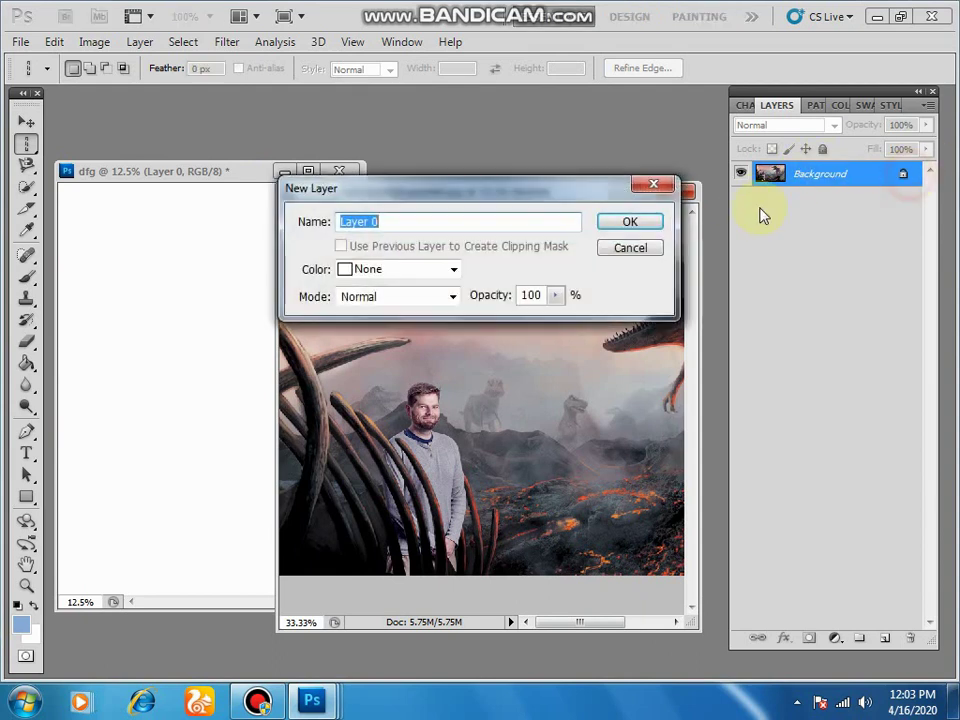
pyautogui.click(645, 221)
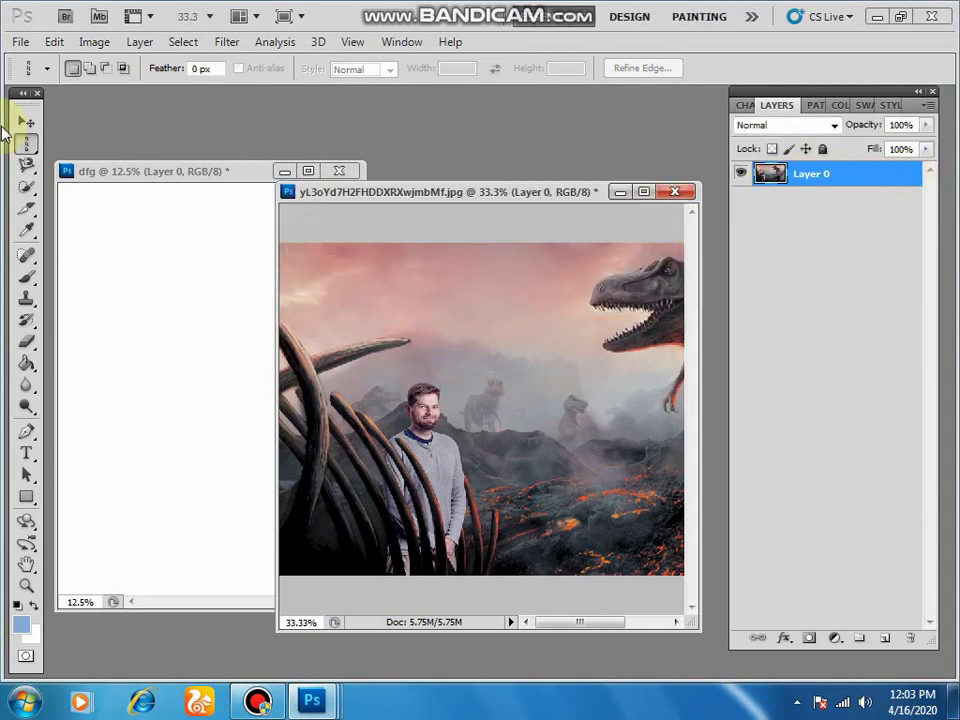
pyautogui.click(24, 124)
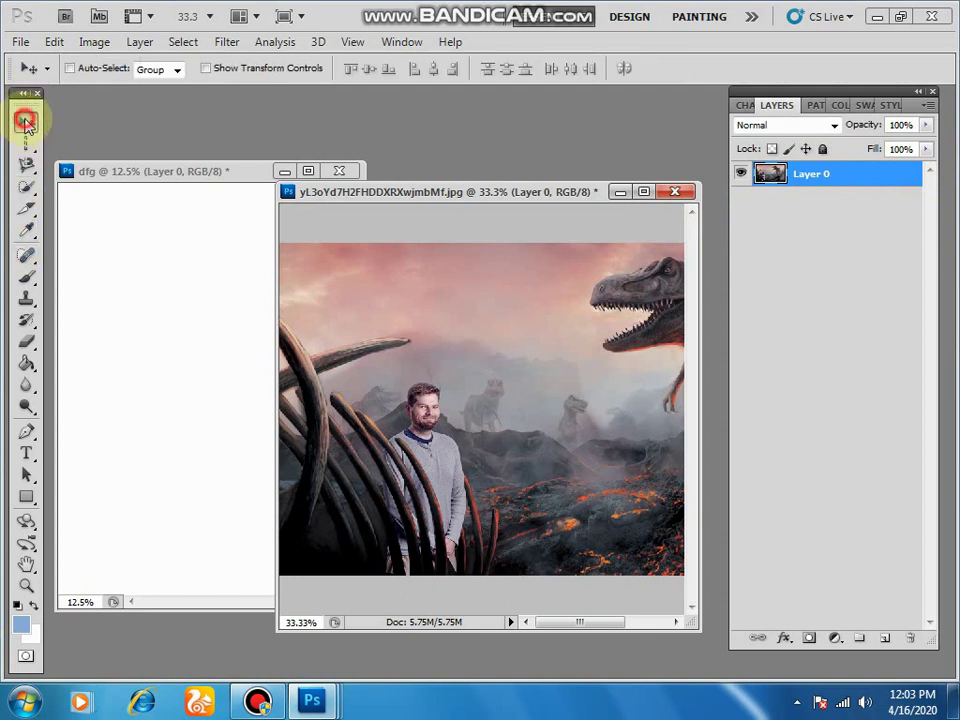
# Drag the dinosaur photo into dfg as Layer 1 and nudge it left.
pyautogui.moveTo(446, 304); pyautogui.dragTo(228, 313)
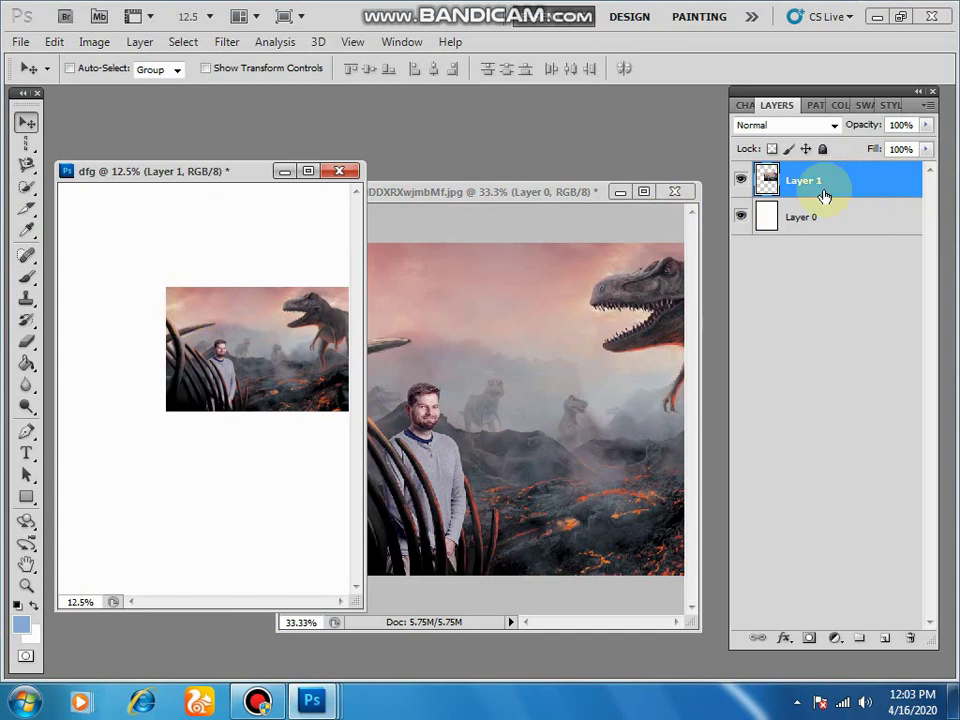
pyautogui.click(482, 328)
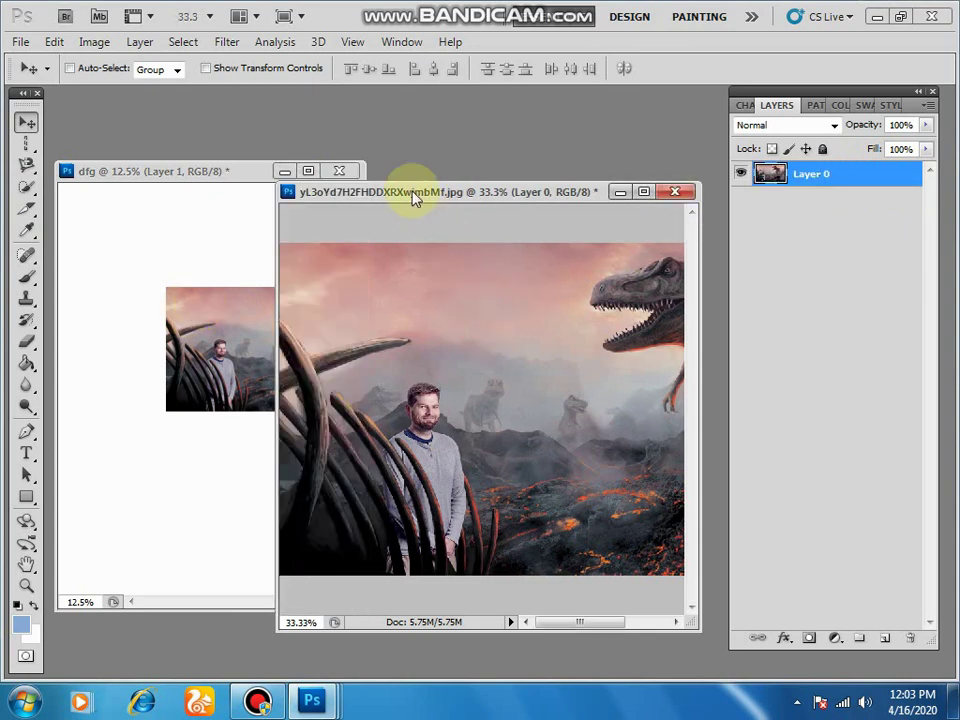
pyautogui.moveTo(415, 192); pyautogui.dragTo(441, 217)
pyautogui.click(225, 336)
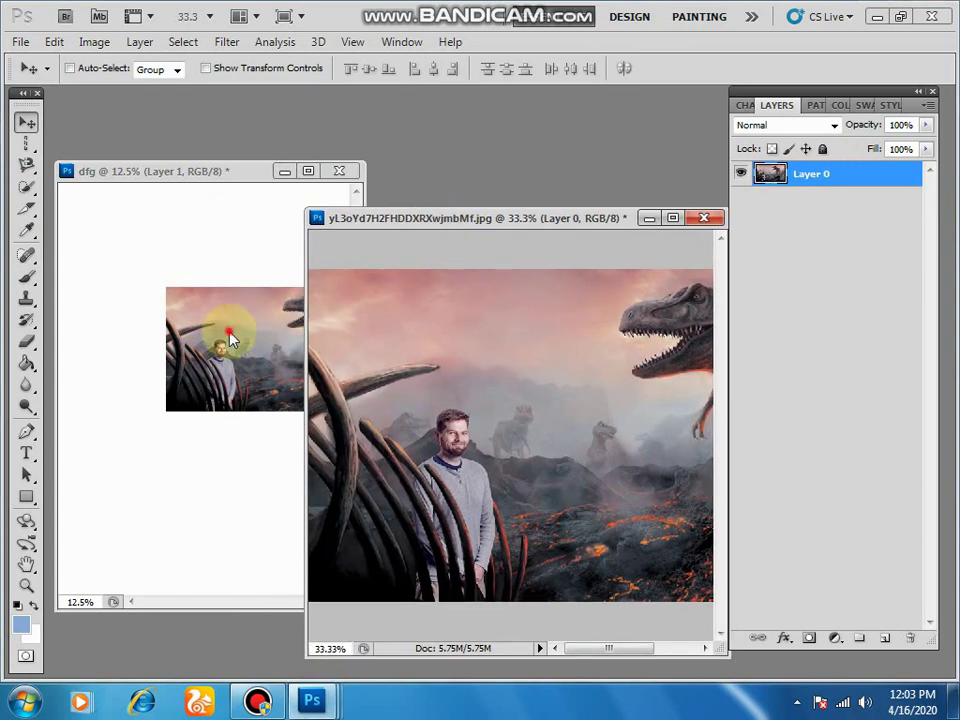
pyautogui.moveTo(237, 372); pyautogui.dragTo(150, 383)
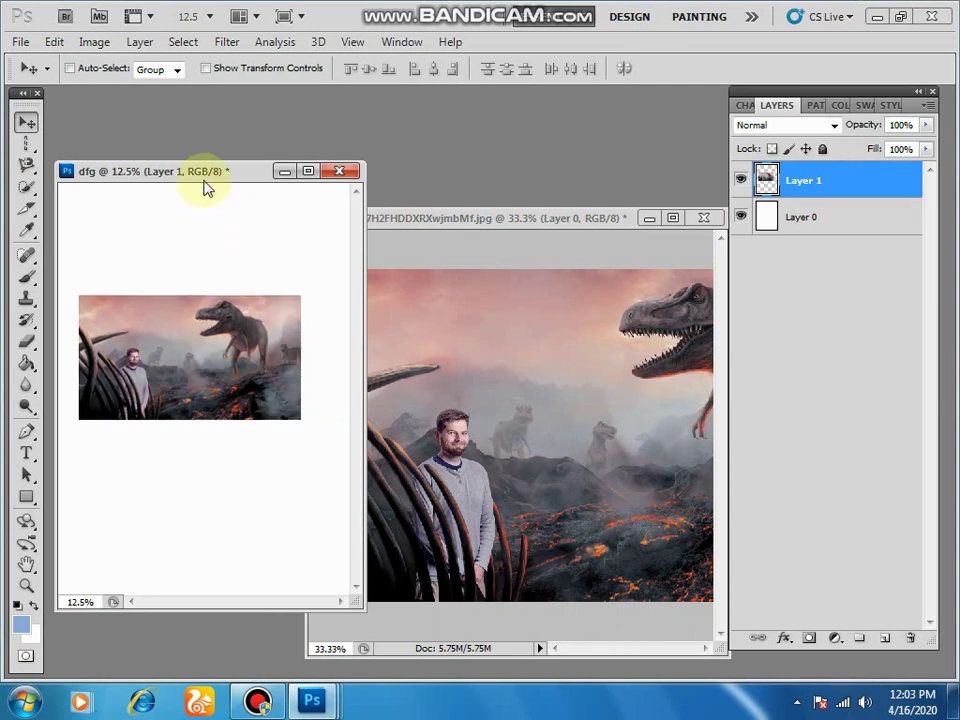
# Widen and reposition the dinosaur photo window, switching between the two documents.
pyautogui.click(449, 277)
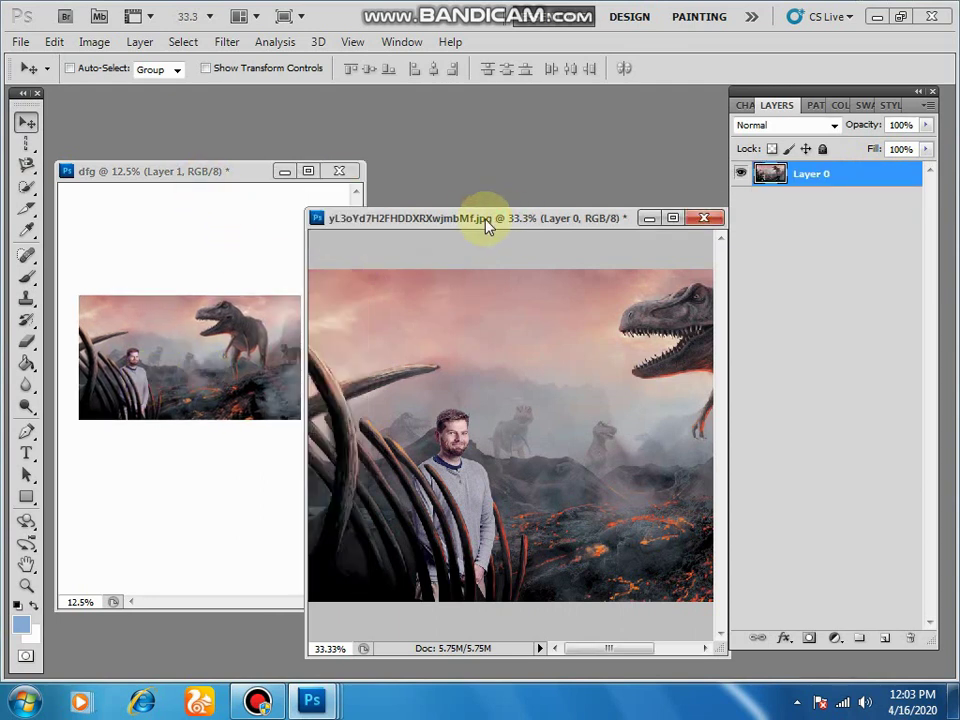
pyautogui.moveTo(306, 273); pyautogui.dragTo(101, 273)
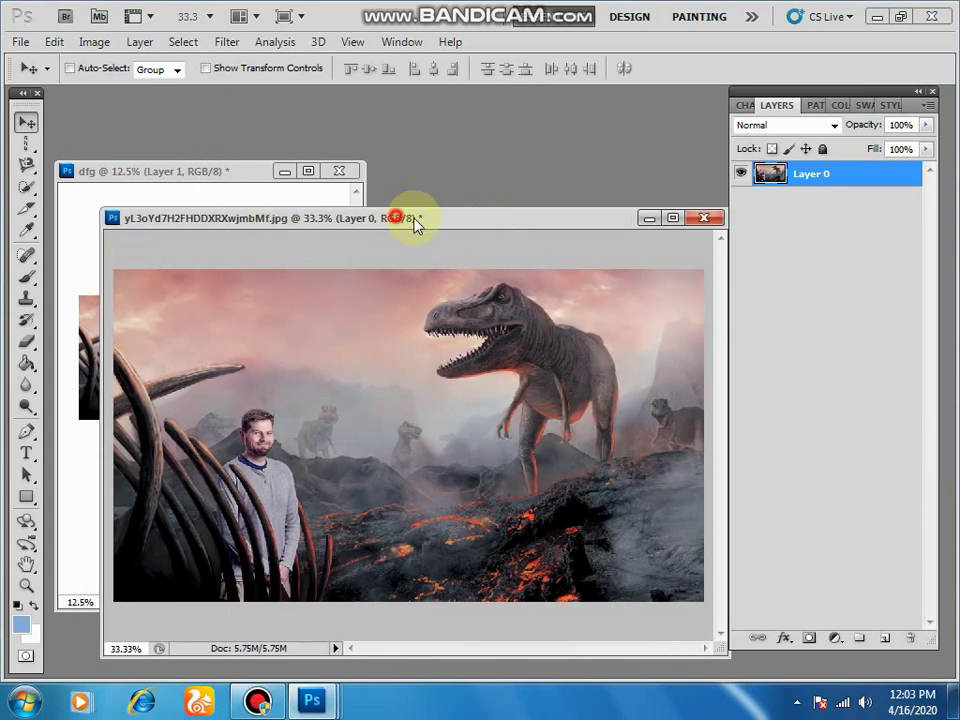
pyautogui.moveTo(396, 217); pyautogui.dragTo(469, 267)
pyautogui.click(245, 247)
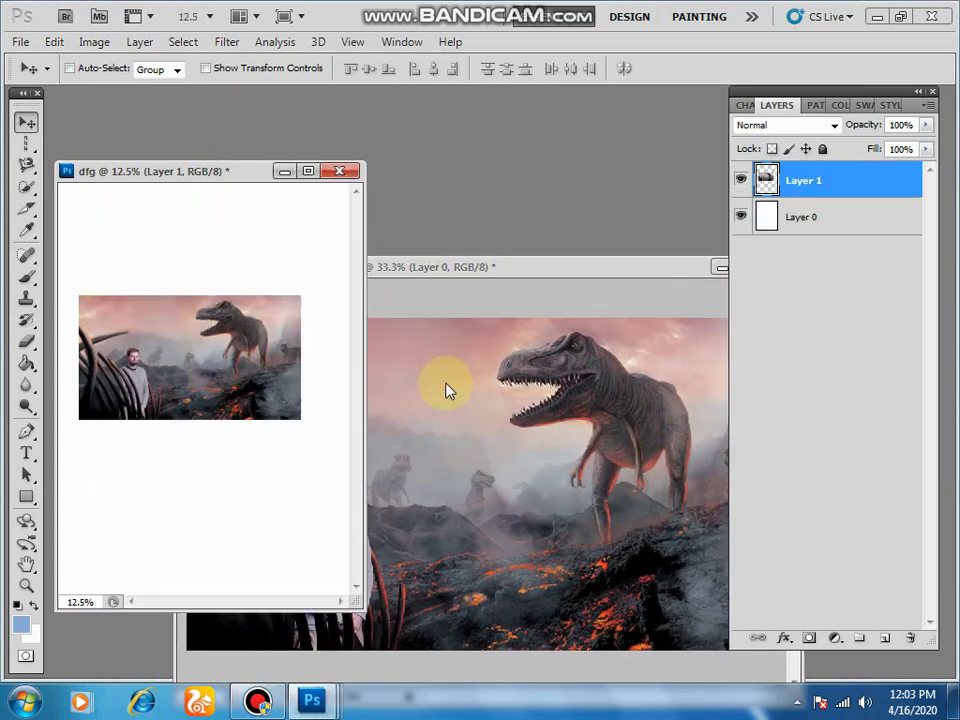
pyautogui.click(553, 388)
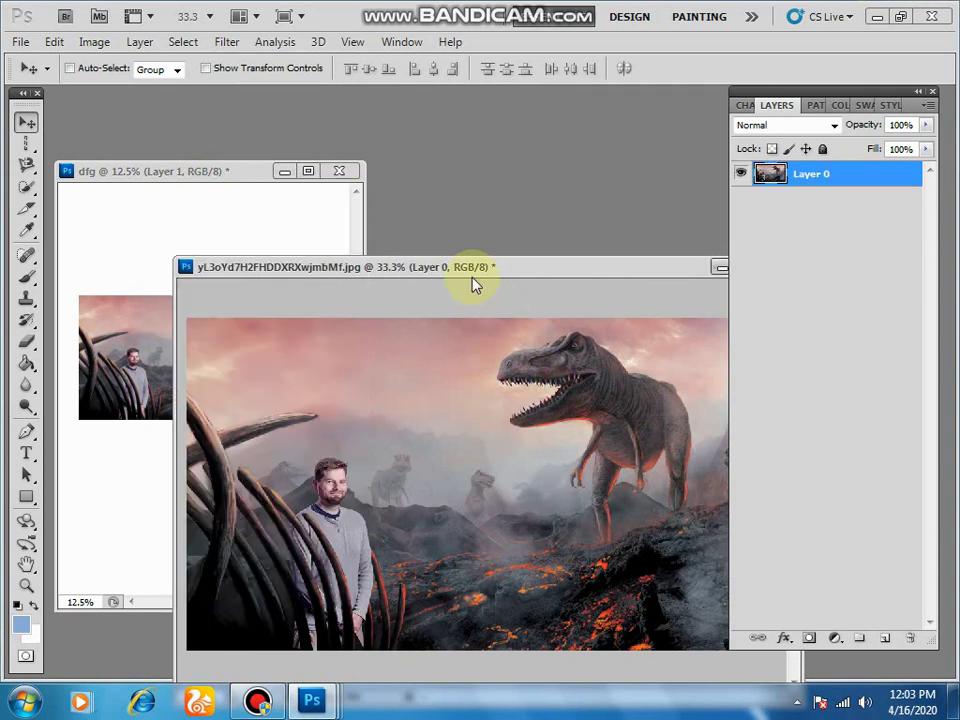
pyautogui.click(215, 209)
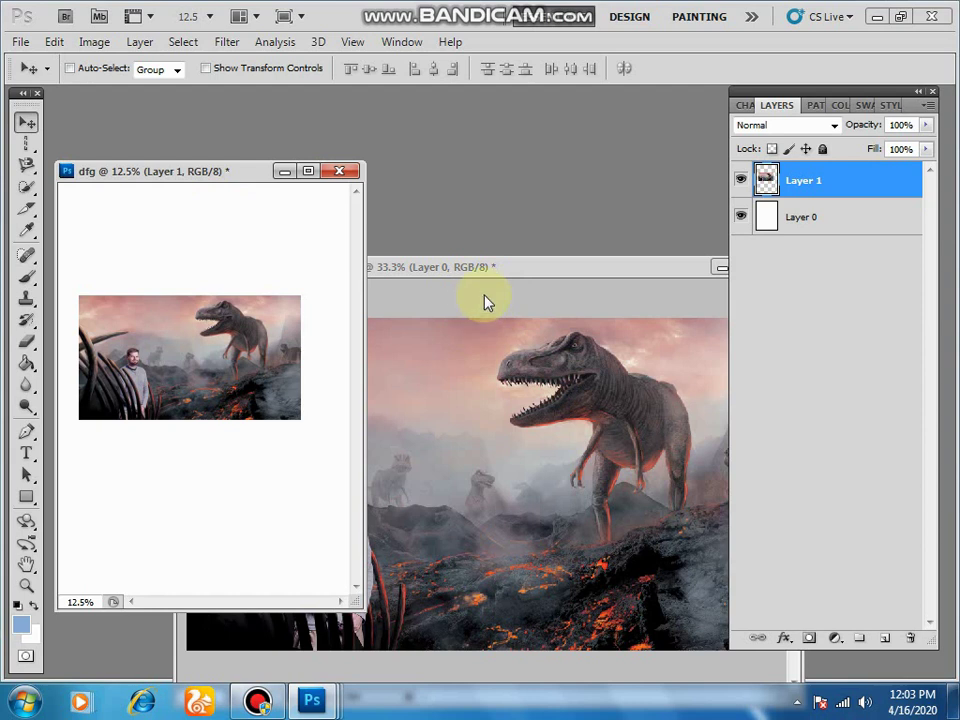
pyautogui.click(317, 326)
# Shift the pasted photo right on dfg and move both windows upward.
pyautogui.moveTo(436, 272); pyautogui.dragTo(436, 216)
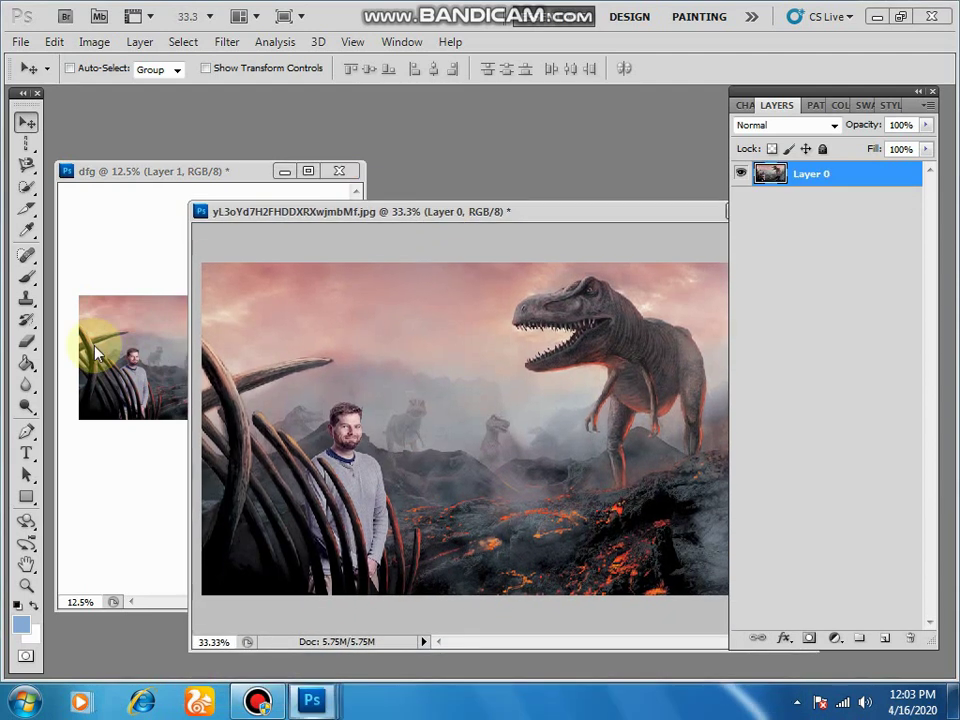
pyautogui.click(203, 342)
pyautogui.moveTo(203, 342); pyautogui.dragTo(238, 338)
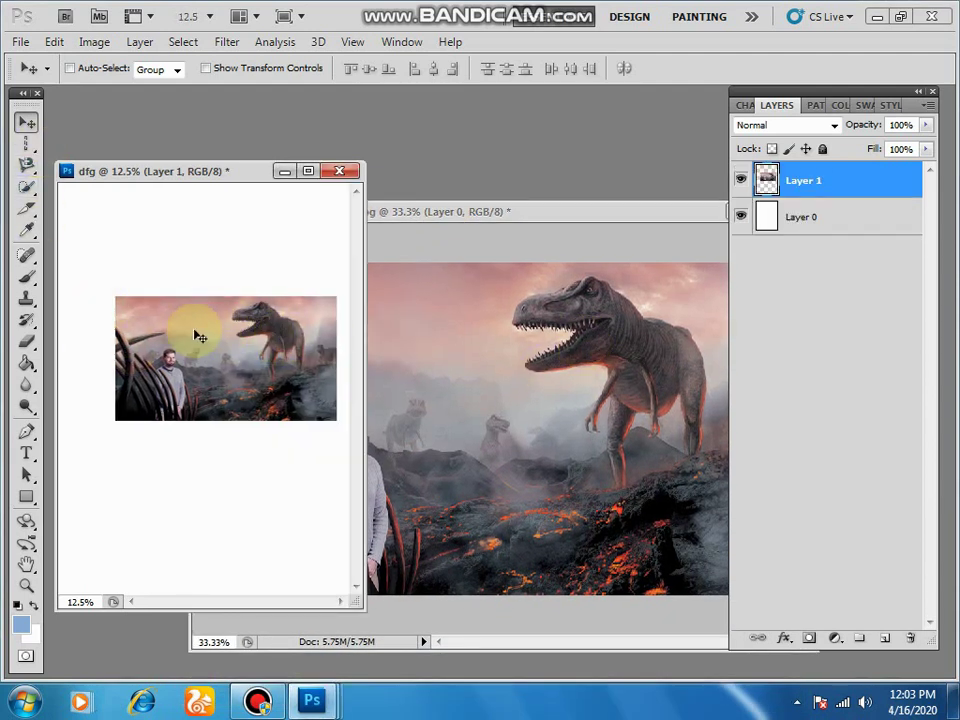
pyautogui.click(514, 390)
pyautogui.click(111, 249)
pyautogui.moveTo(133, 172); pyautogui.dragTo(228, 112)
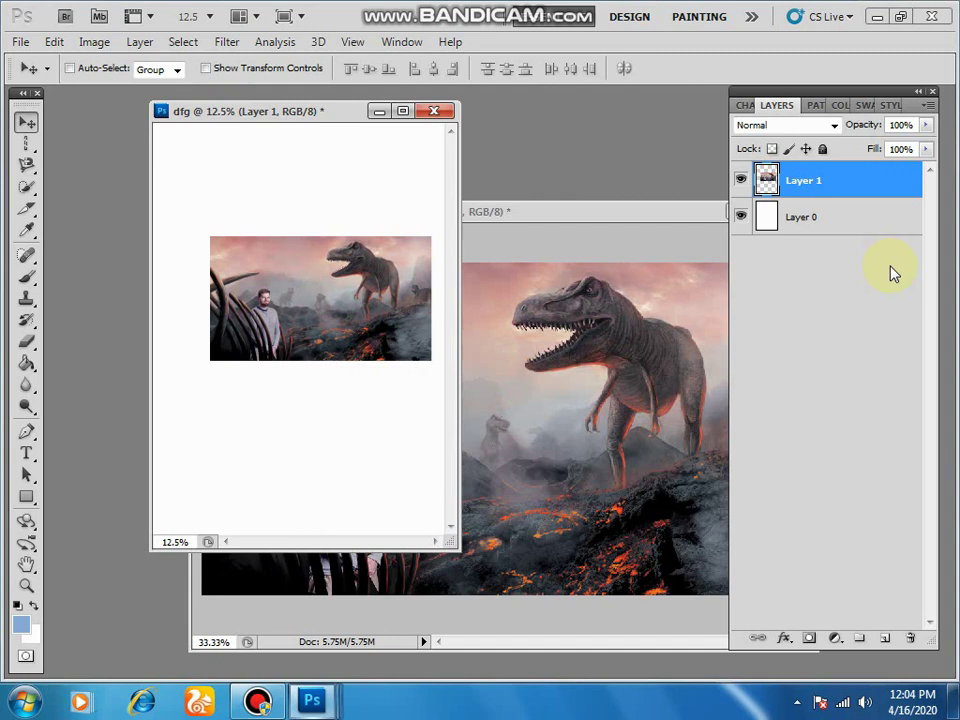
# Select white Layer 0, try moving it, and check the layers under the cursor.
pyautogui.click(852, 223)
pyautogui.moveTo(372, 290); pyautogui.dragTo(337, 413)
pyautogui.rightClick(382, 278)
pyautogui.click(338, 288)
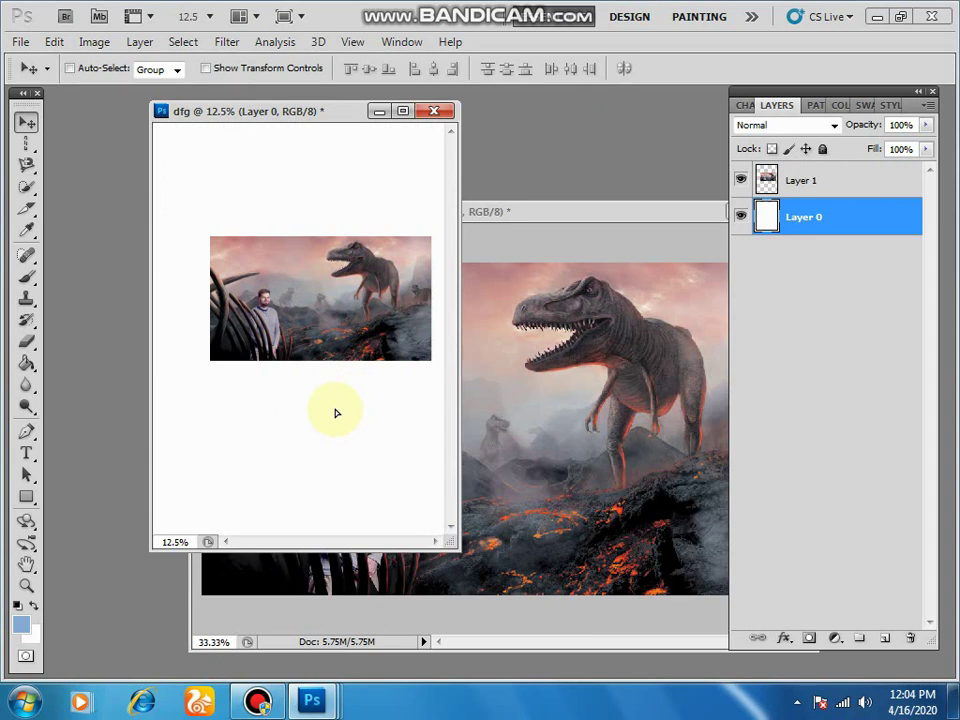
# Select Layer 1, raise the pasted photo slightly, and dismiss the Windows color-scheme prompt.
pyautogui.click(835, 187)
pyautogui.moveTo(298, 291)
pyautogui.mouseDown()
pyautogui.moveTo(334, 228)
pyautogui.moveTo(306, 278)
pyautogui.moveTo(302, 267)
pyautogui.mouseUp()
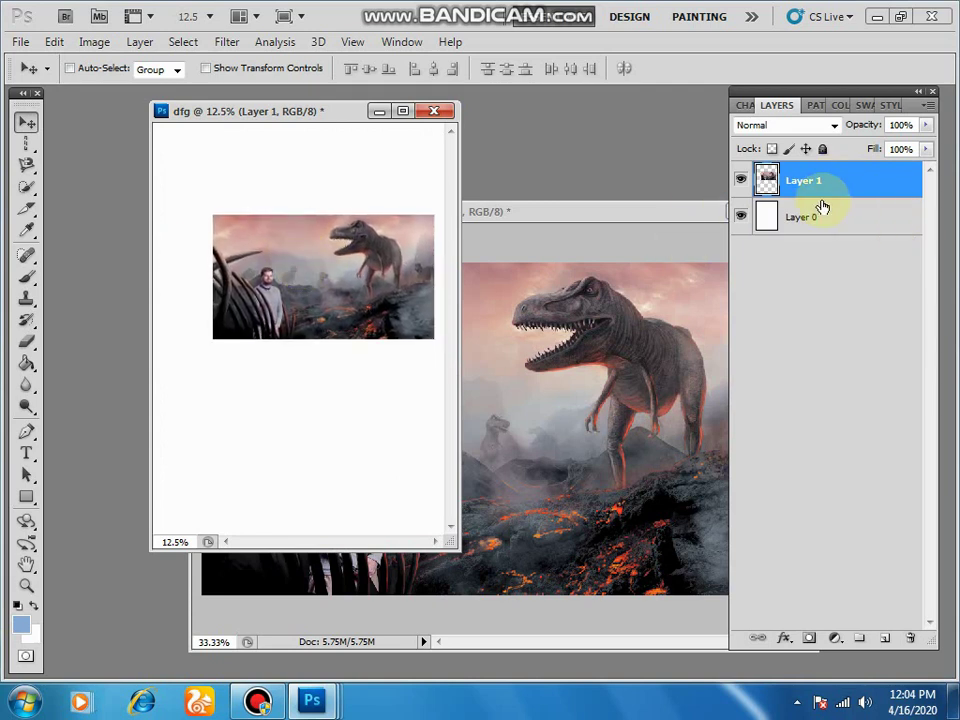
pyautogui.rightClick(305, 257)
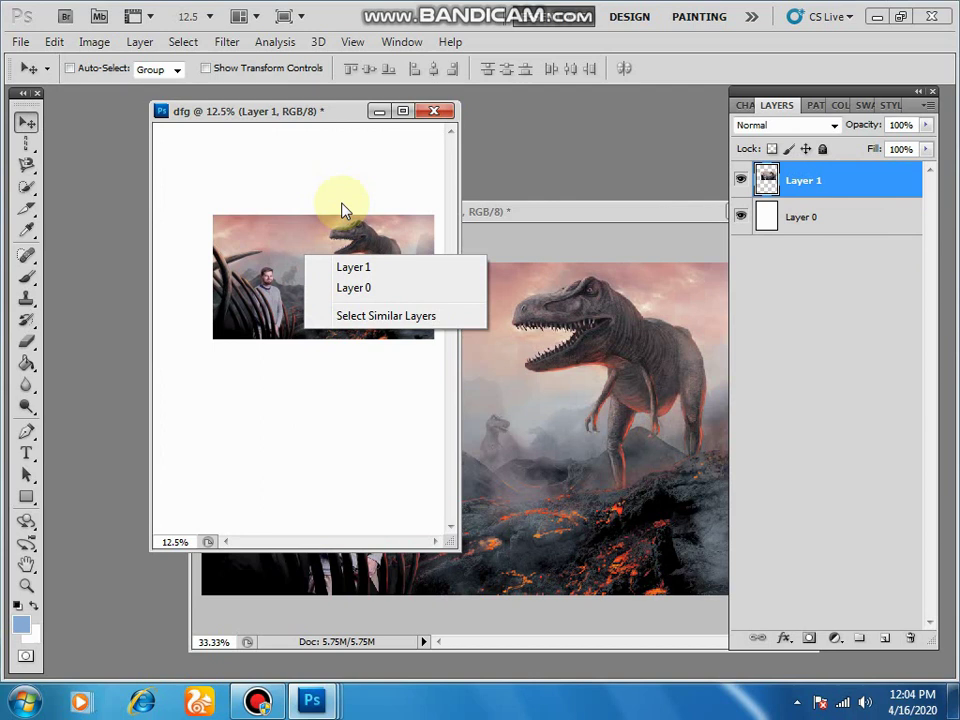
pyautogui.rightClick(292, 229)
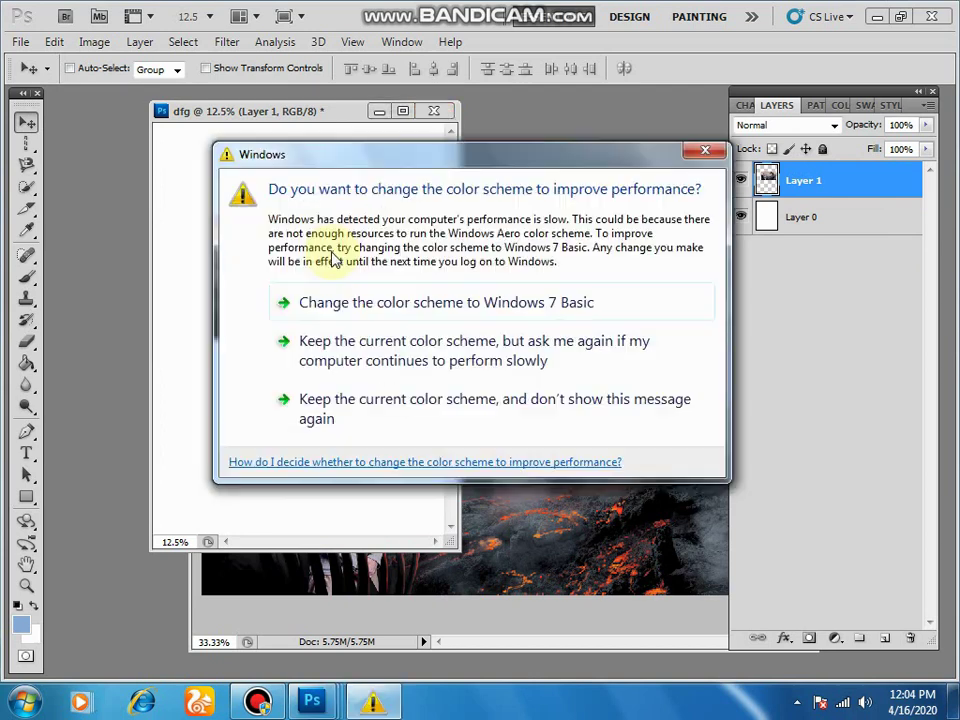
pyautogui.click(692, 153)
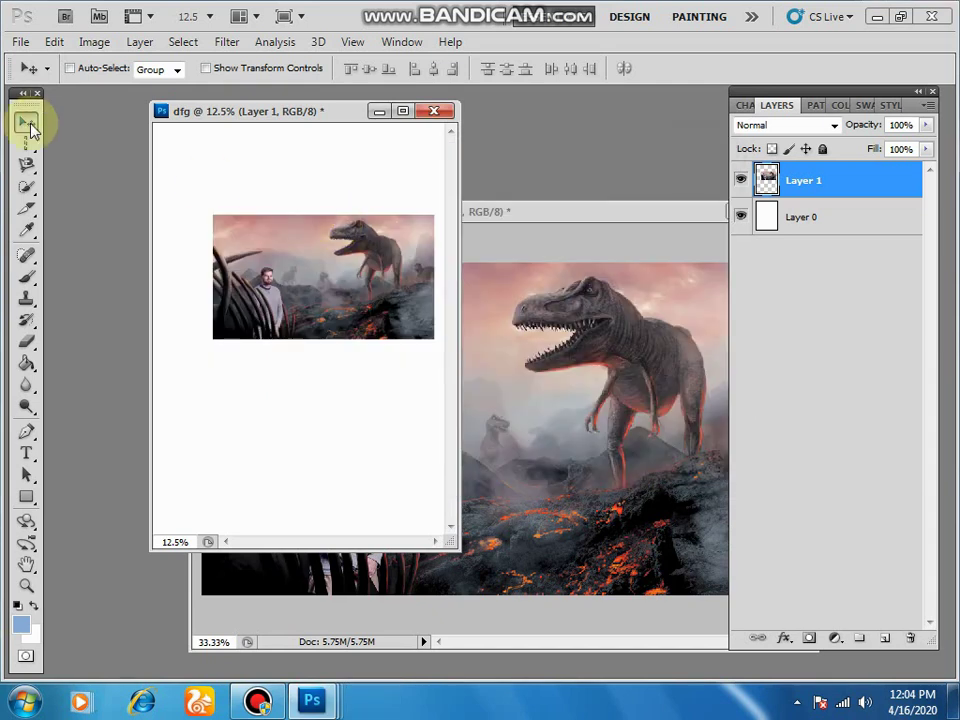
# Delete the pasted Layer 1 from dfg and bring the dinosaur photo window forward.
pyautogui.moveTo(325, 253); pyautogui.dragTo(283, 255)
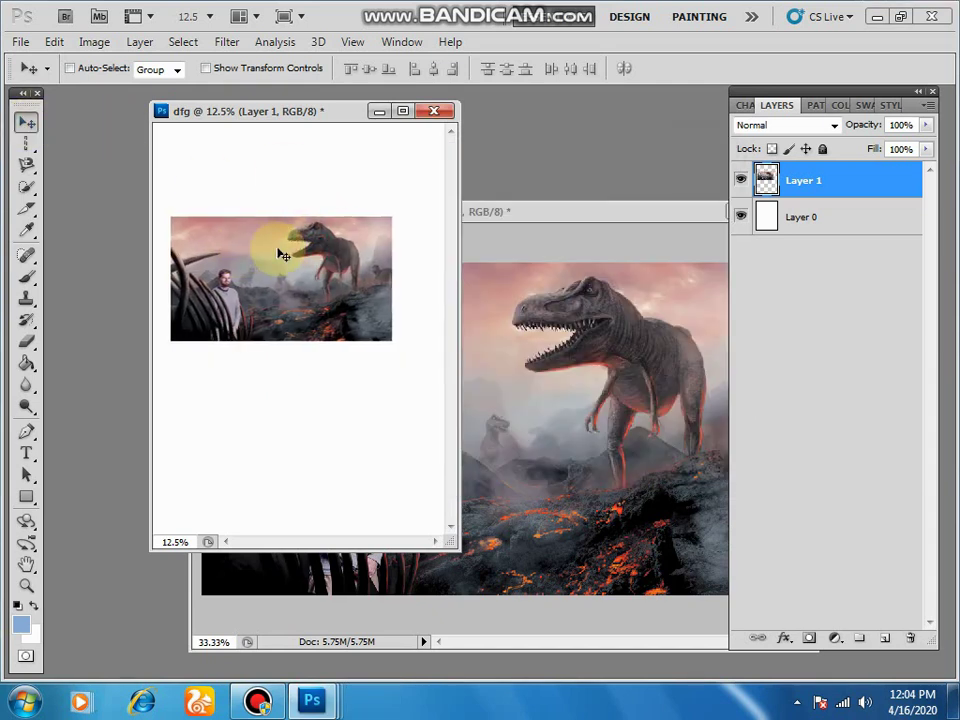
pyautogui.press('Delete')
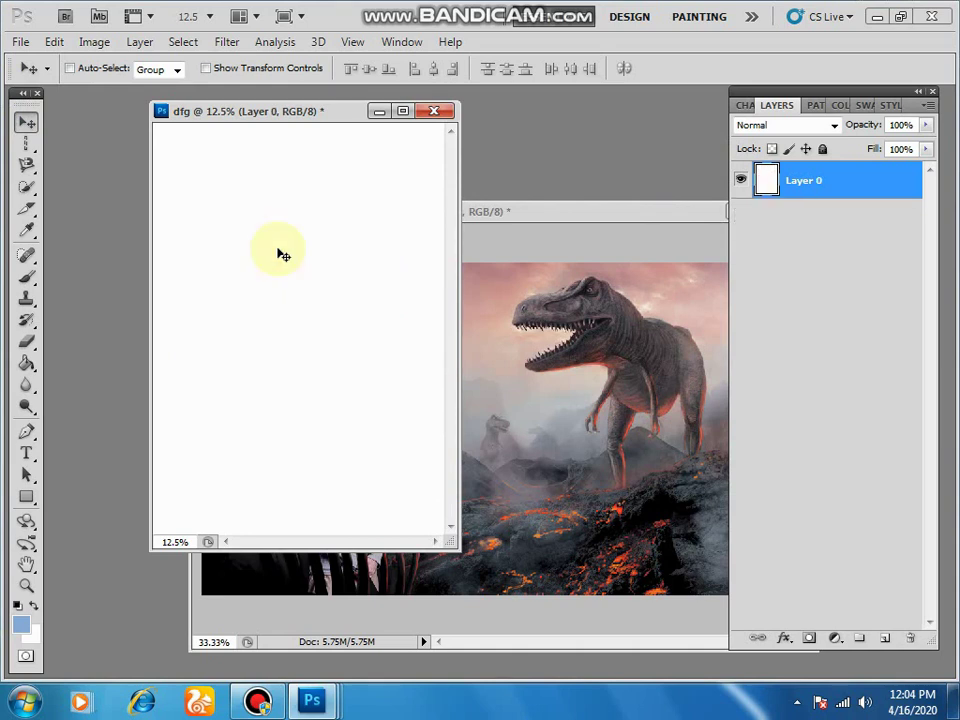
pyautogui.click(611, 285)
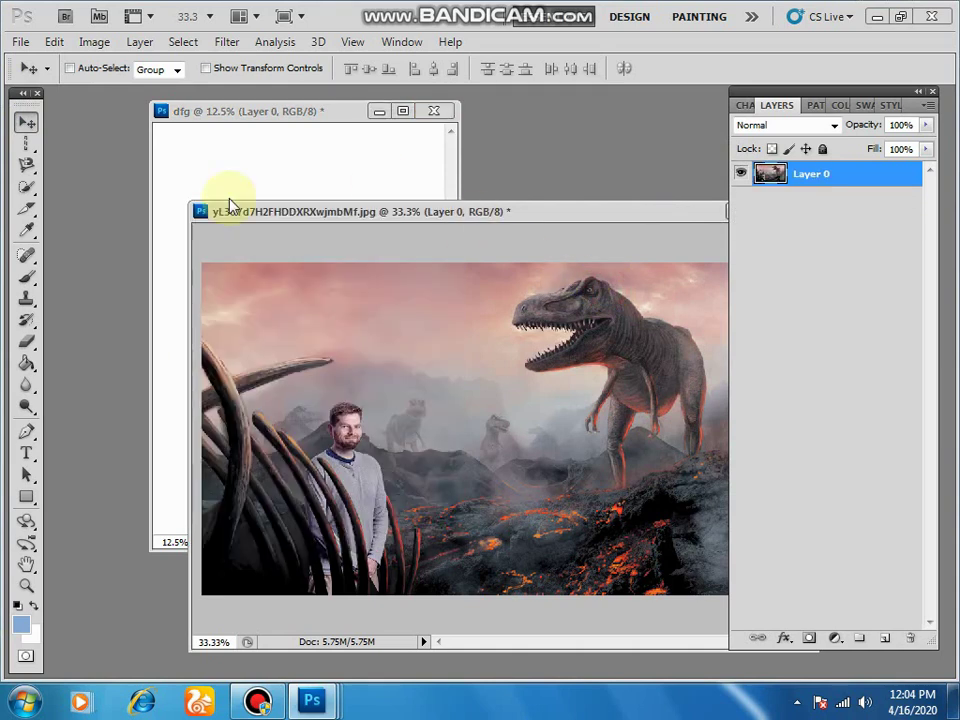
pyautogui.click(30, 146)
pyautogui.click(27, 133)
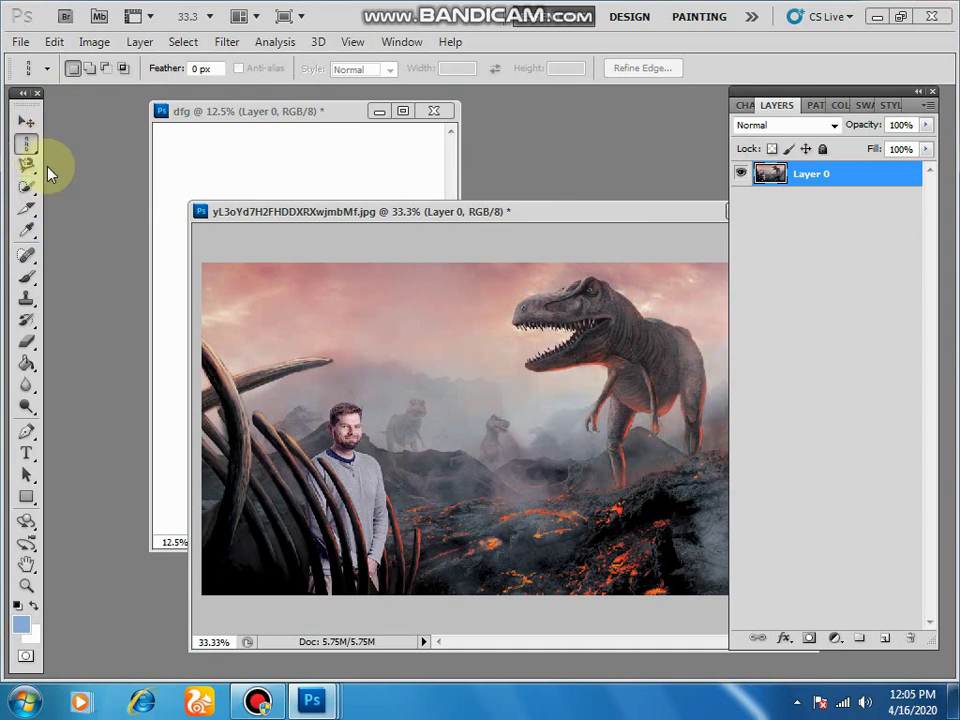
# Draw a rectangular marquee around the T-rex's head, redrawing it until it fits tightly.
pyautogui.click(28, 146)
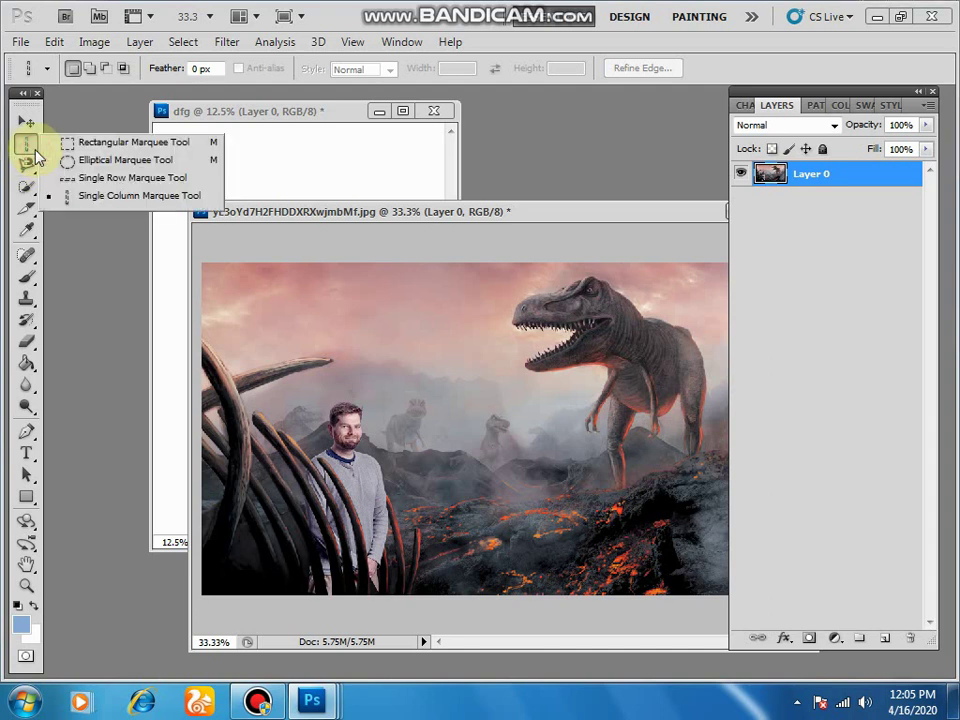
pyautogui.click(80, 175)
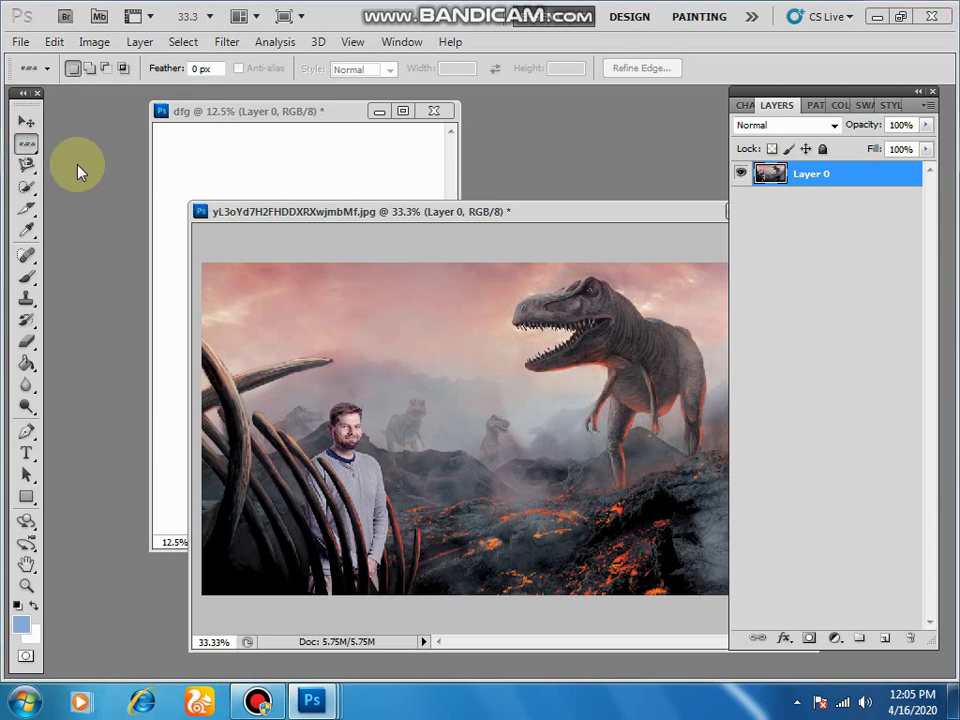
pyautogui.click(28, 146)
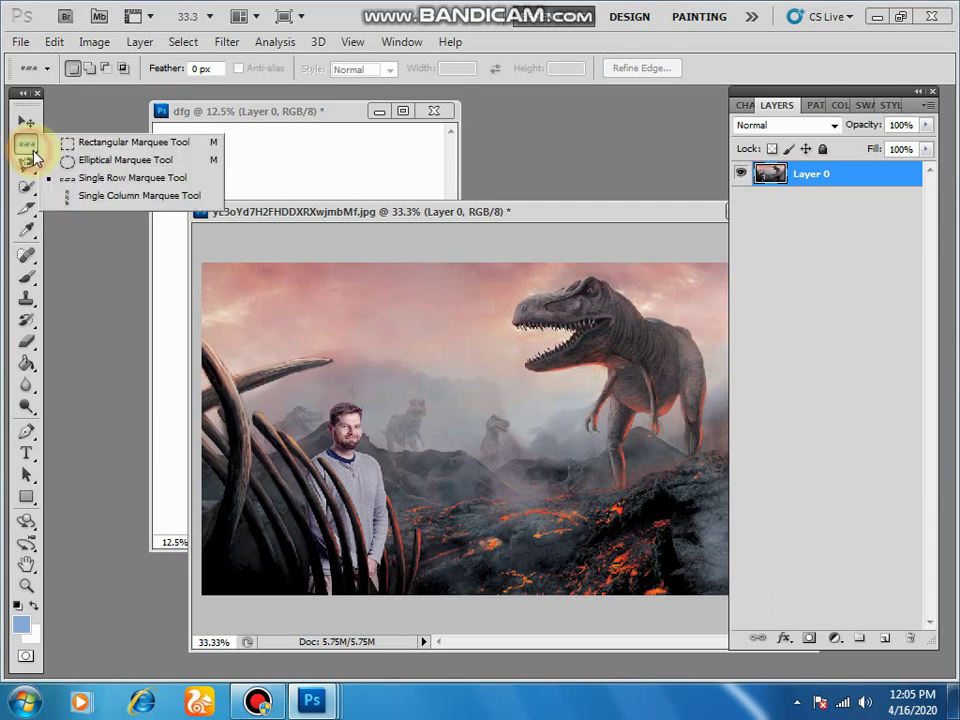
pyautogui.click(92, 145)
pyautogui.moveTo(506, 263); pyautogui.dragTo(627, 397)
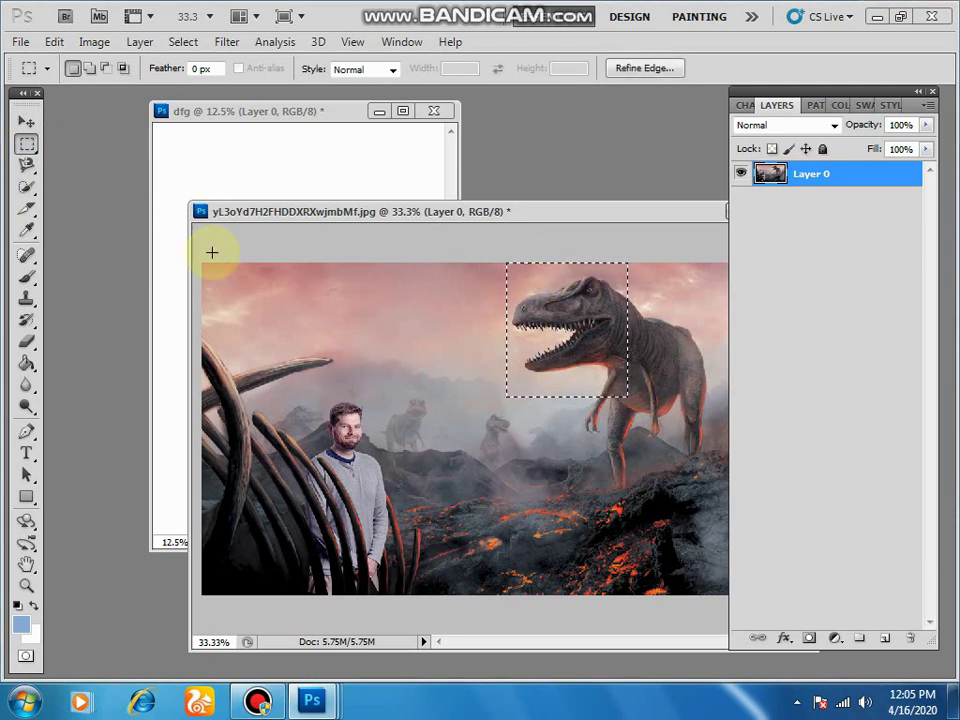
pyautogui.click(26, 121)
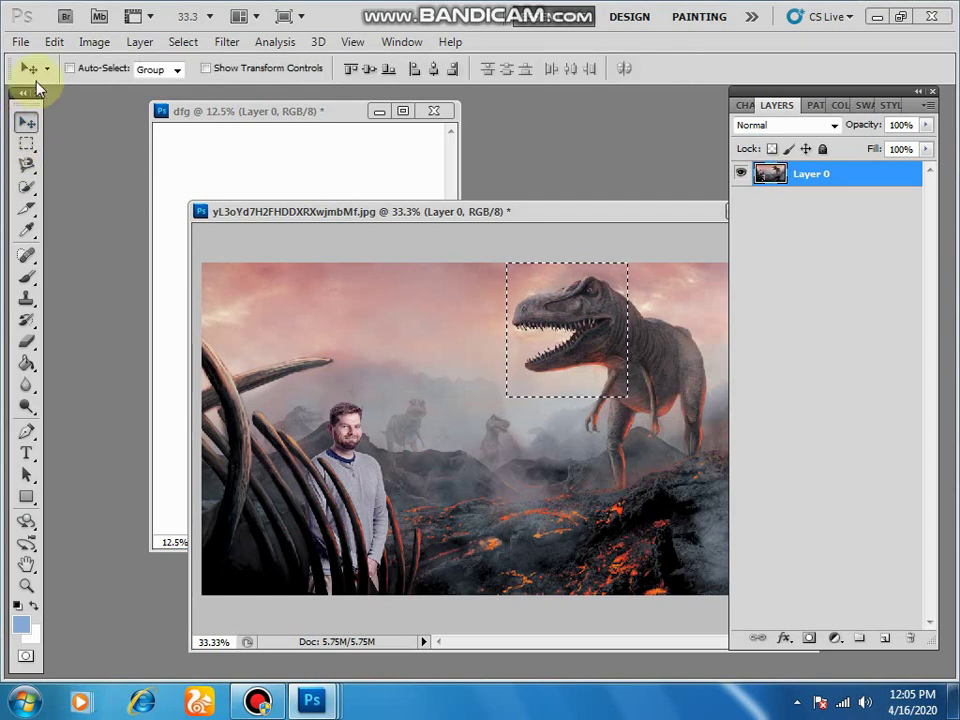
pyautogui.click(26, 143)
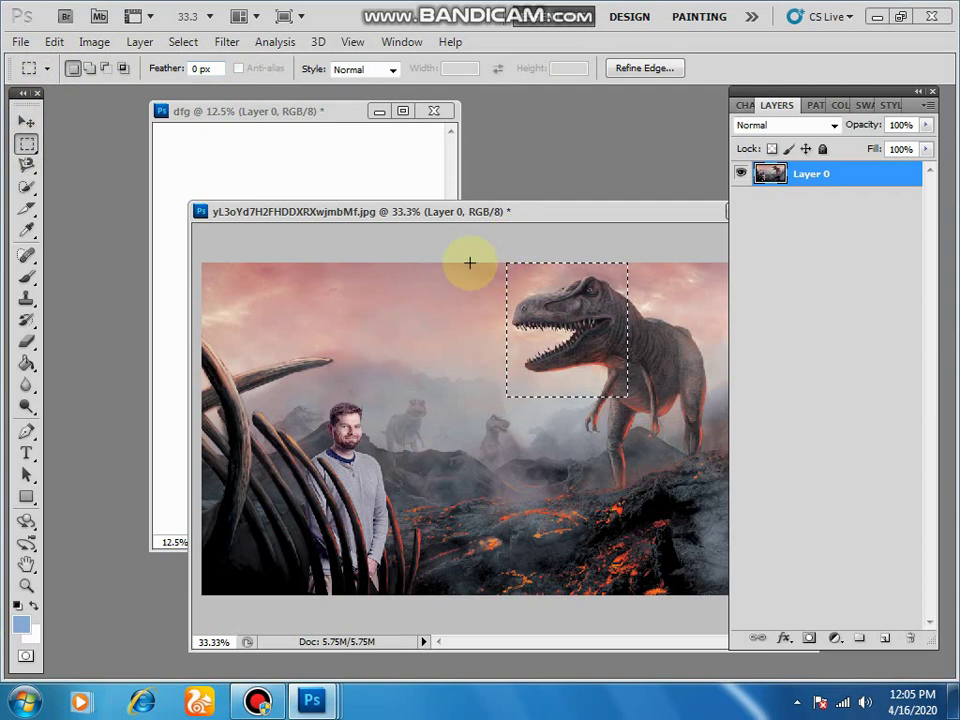
pyautogui.moveTo(469, 301); pyautogui.dragTo(558, 428)
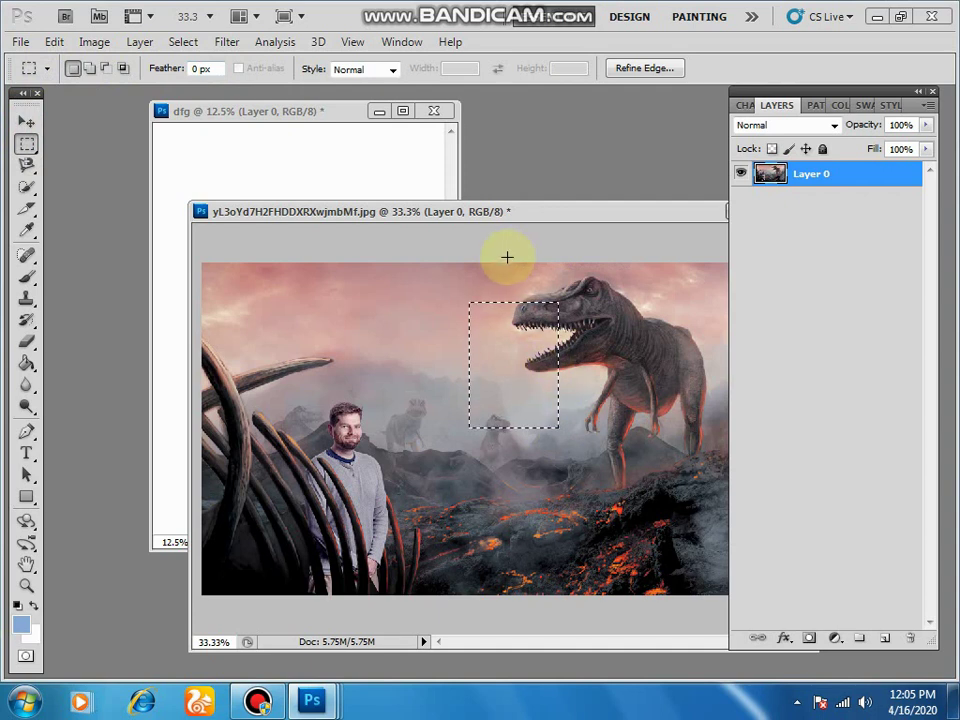
pyautogui.moveTo(507, 264); pyautogui.dragTo(597, 380)
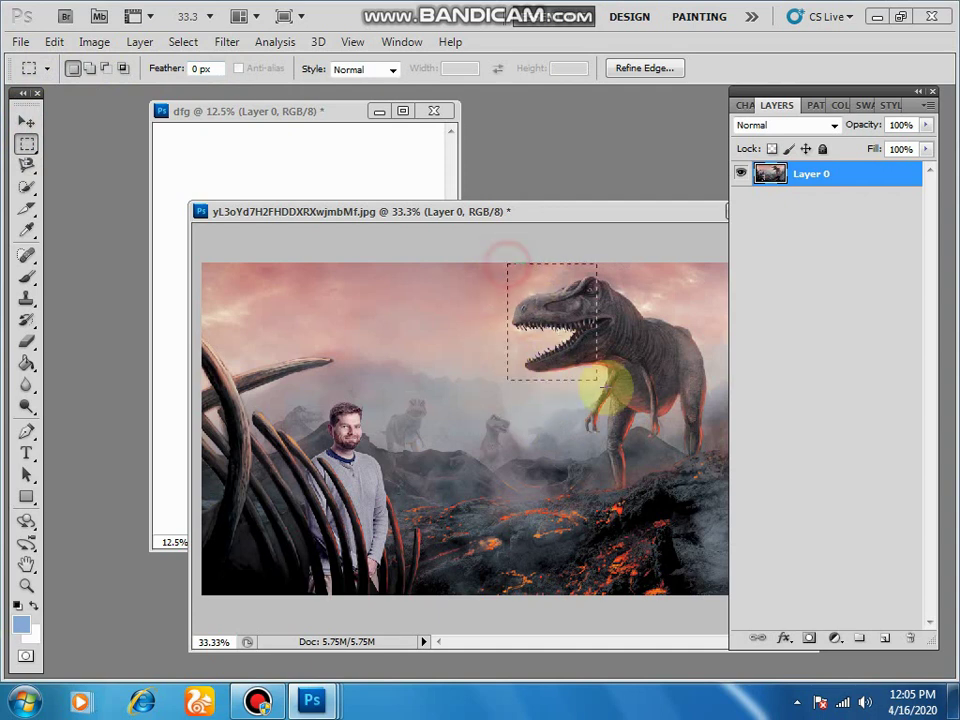
# Add the T-rex's jaw and arms to the selection, then subtract the lower body area.
pyautogui.click(90, 69)
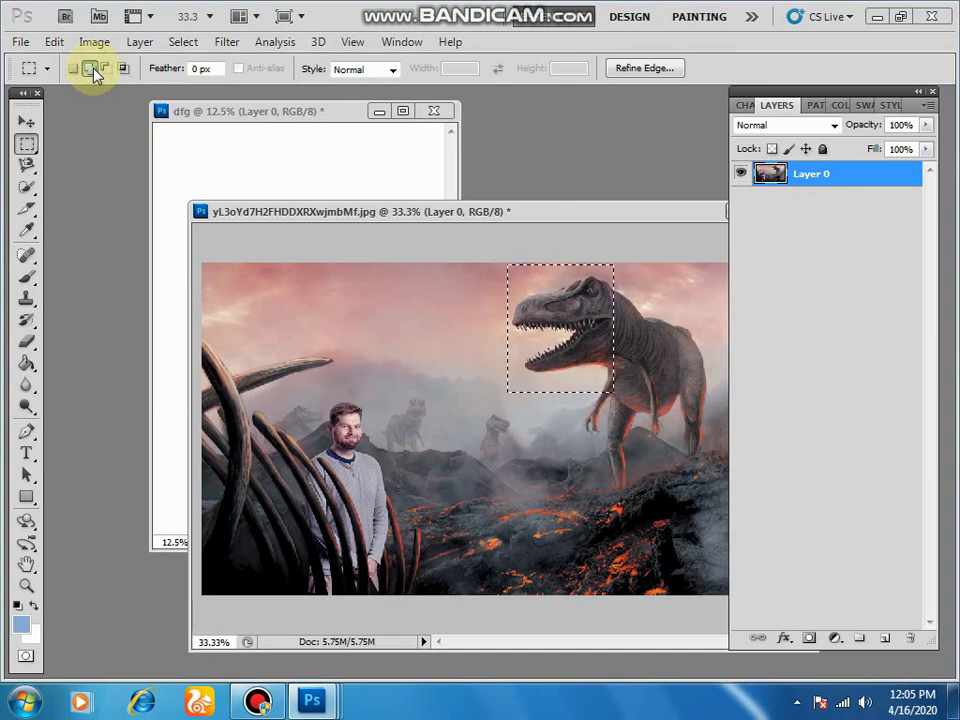
pyautogui.moveTo(490, 321); pyautogui.dragTo(629, 436)
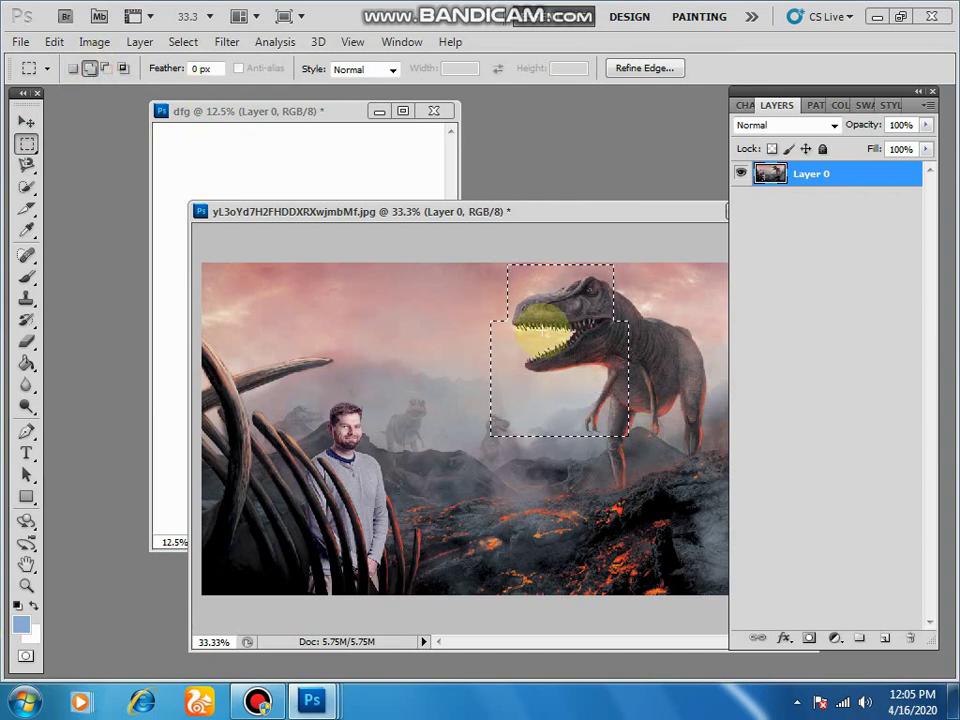
pyautogui.click(106, 68)
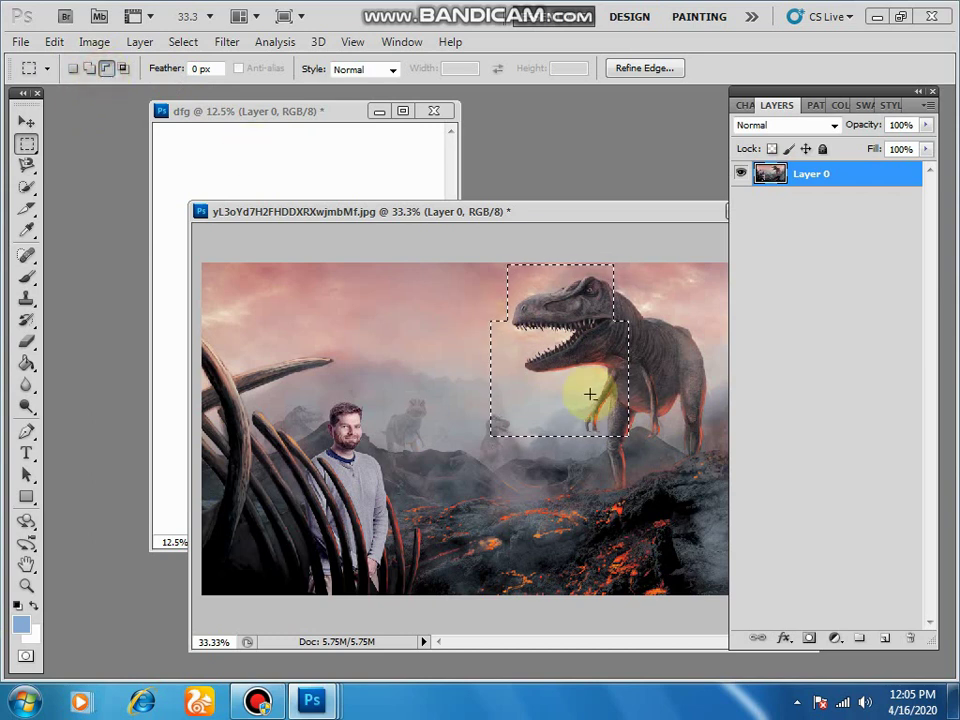
pyautogui.moveTo(471, 320); pyautogui.dragTo(680, 513)
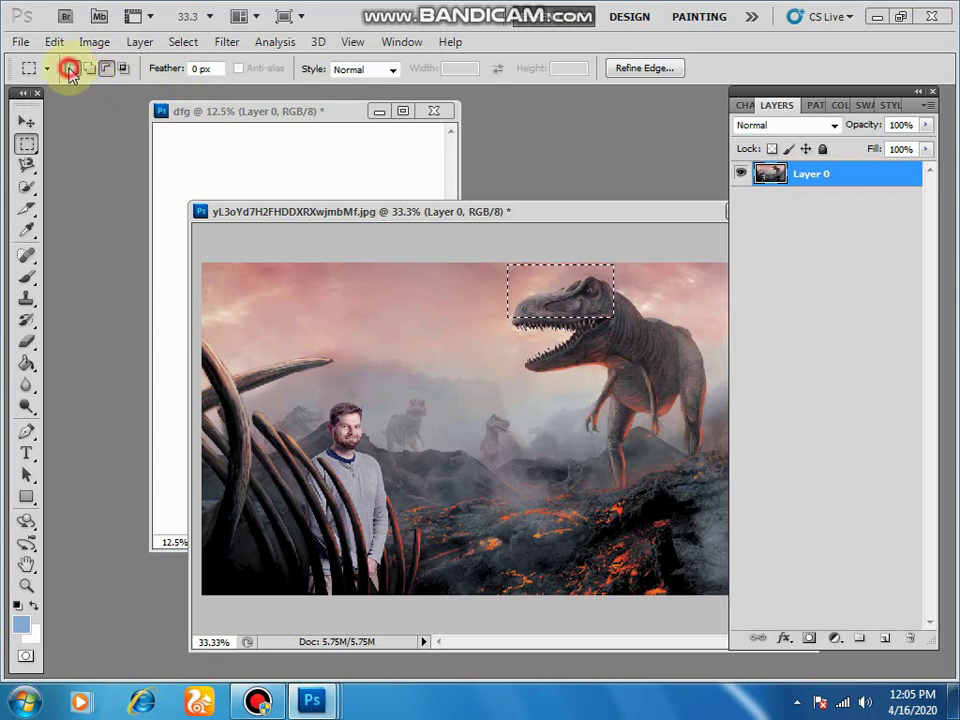
# Draw one fresh rectangle around the head and neck and nudge it slightly left.
pyautogui.click(70, 73)
pyautogui.moveTo(506, 263); pyautogui.dragTo(610, 405)
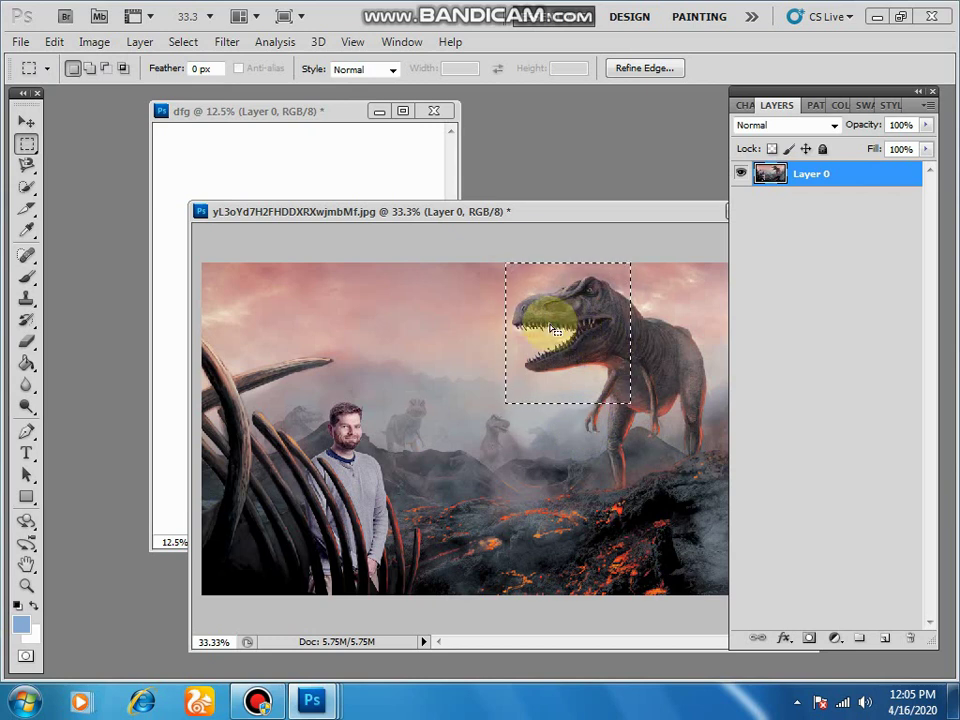
pyautogui.moveTo(559, 323); pyautogui.dragTo(580, 323)
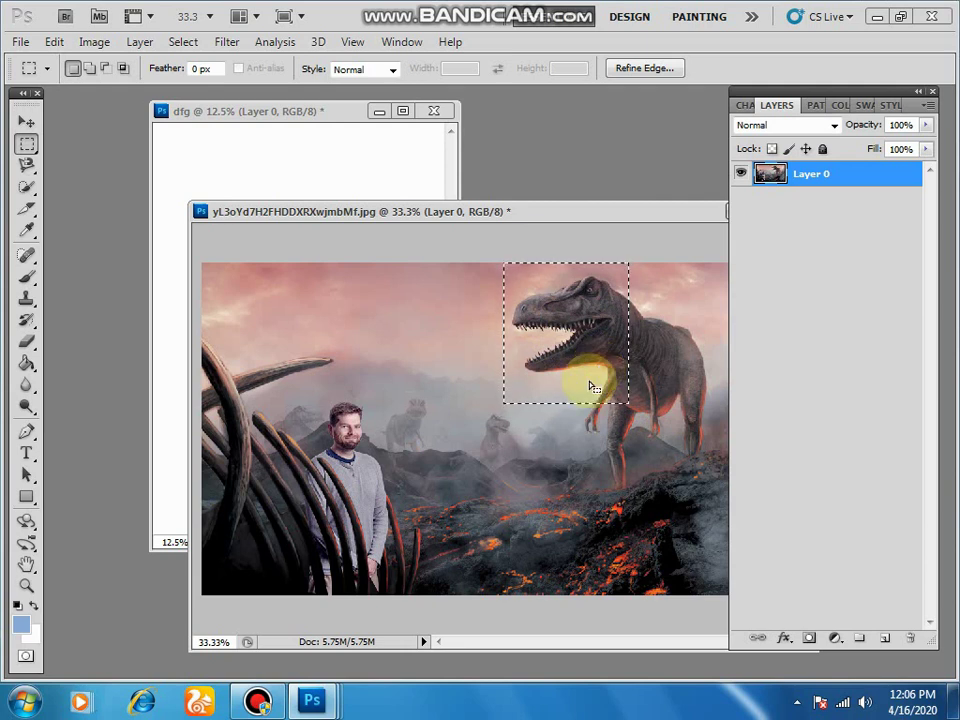
pyautogui.click(27, 121)
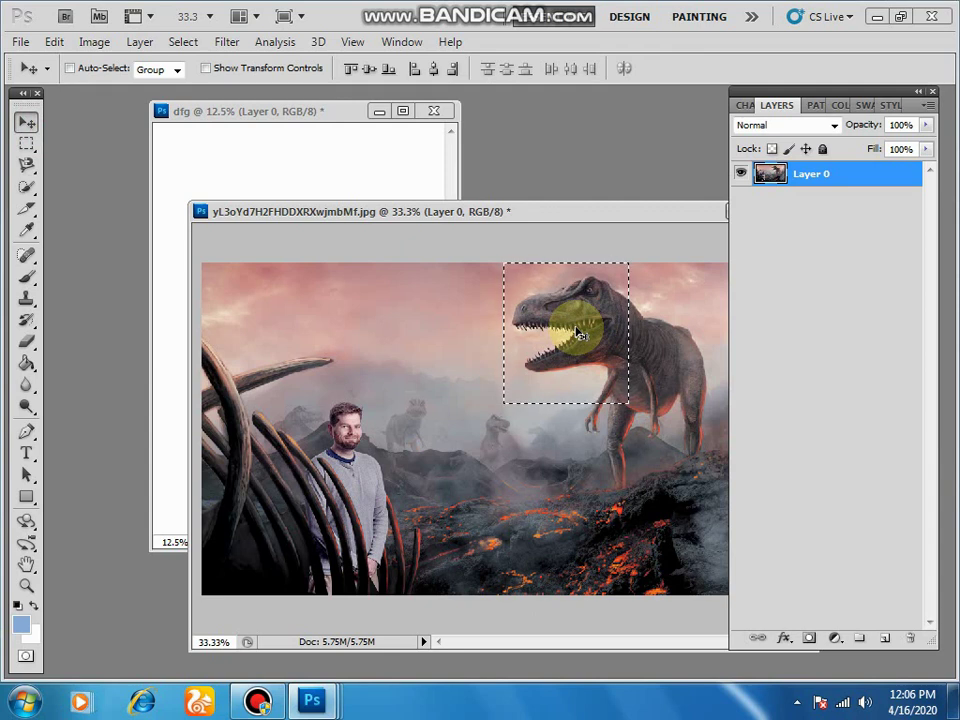
pyautogui.click(27, 147)
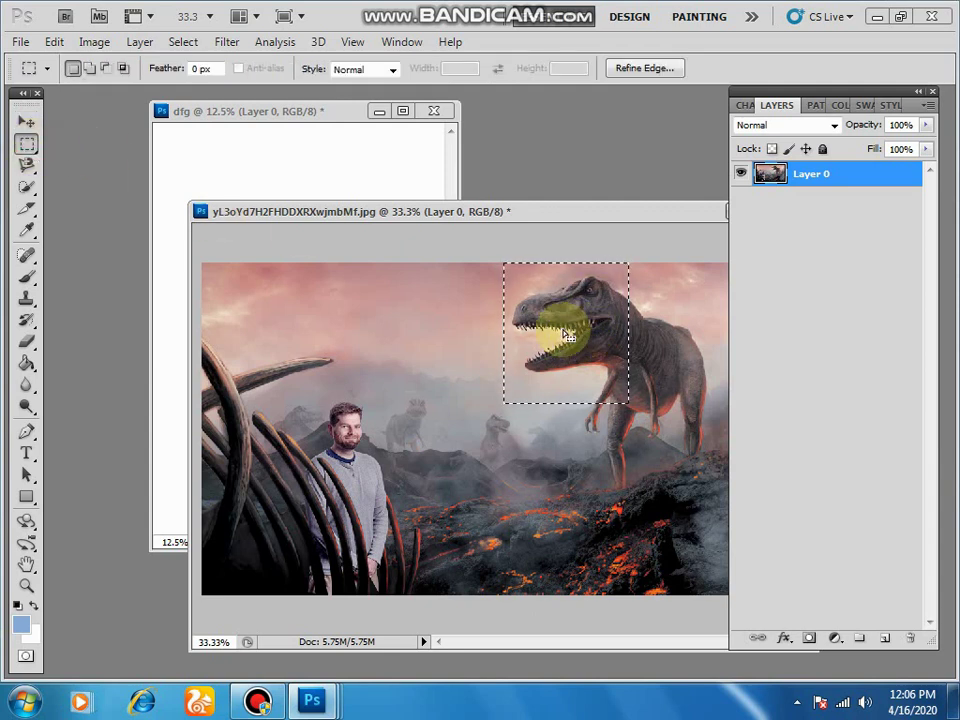
# Drag the selected T-rex head into dfg and position the copy there.
pyautogui.click(27, 122)
pyautogui.moveTo(583, 348); pyautogui.dragTo(560, 345)
pyautogui.moveTo(208, 360); pyautogui.dragTo(232, 352)
pyautogui.click(595, 390)
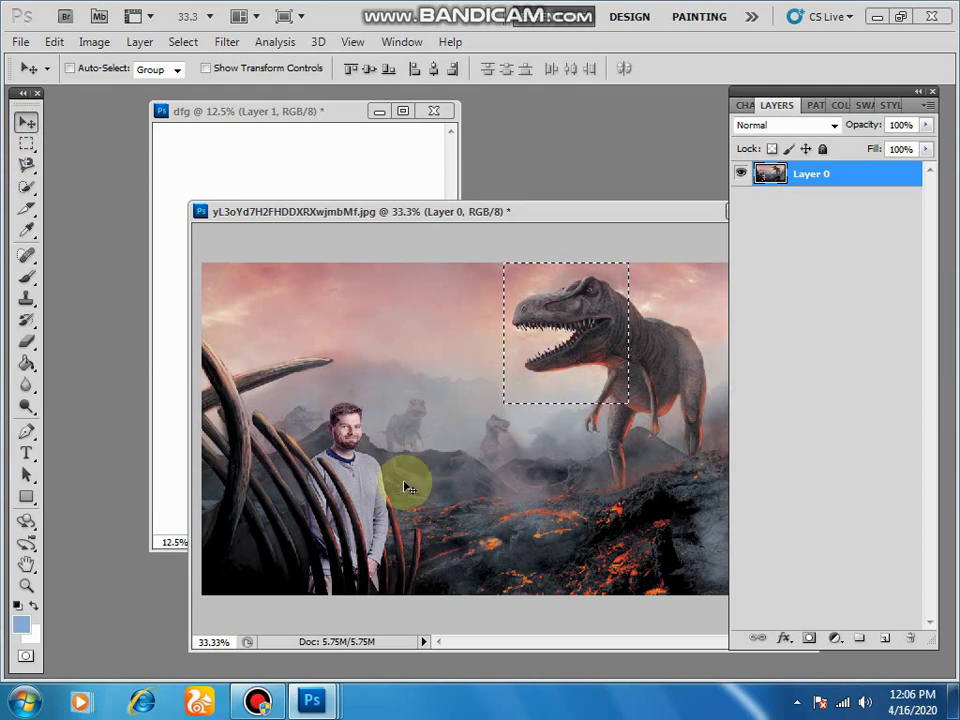
pyautogui.click(217, 167)
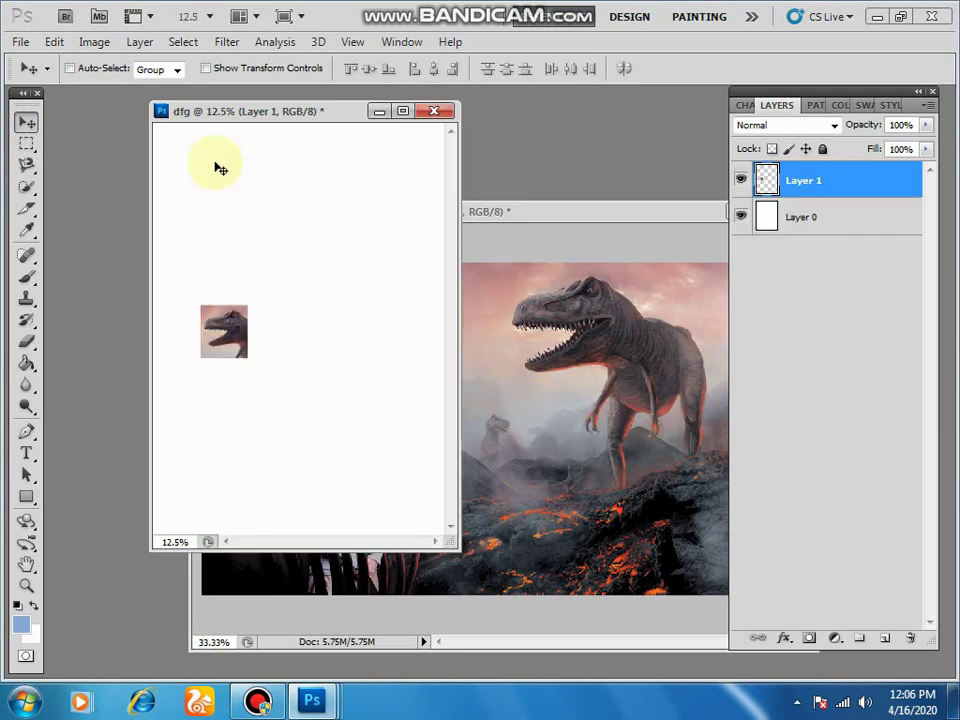
pyautogui.hotkey('ctrl', 'v')
pyautogui.hotkey('ctrl', 'z')
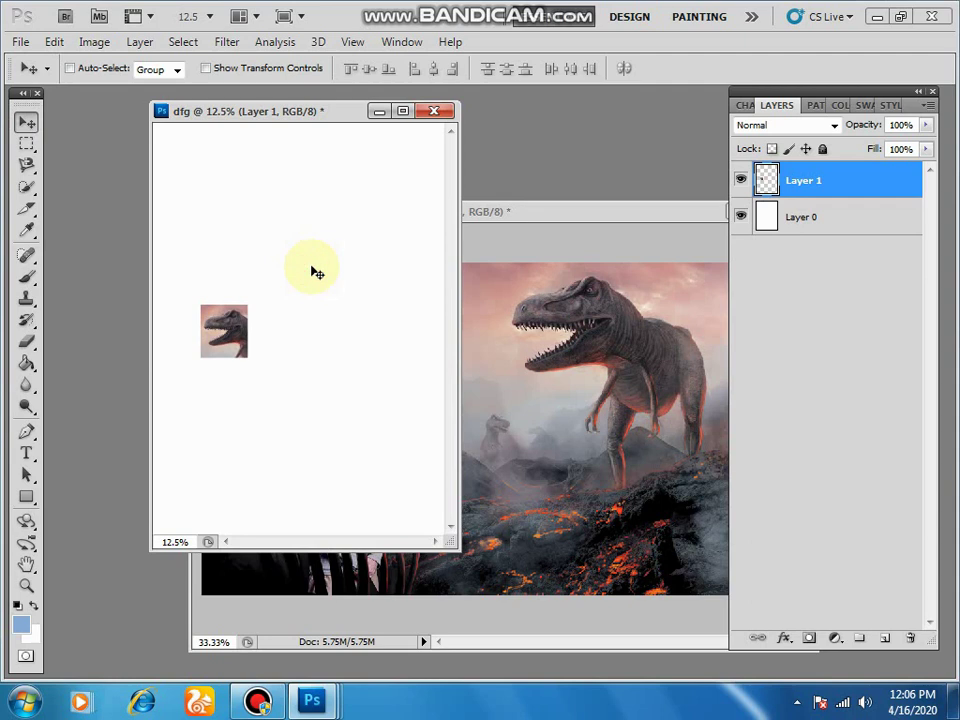
# Scale the head copy up to about 454% wide and shift it lower left.
pyautogui.hotkey('ctrl', 't')
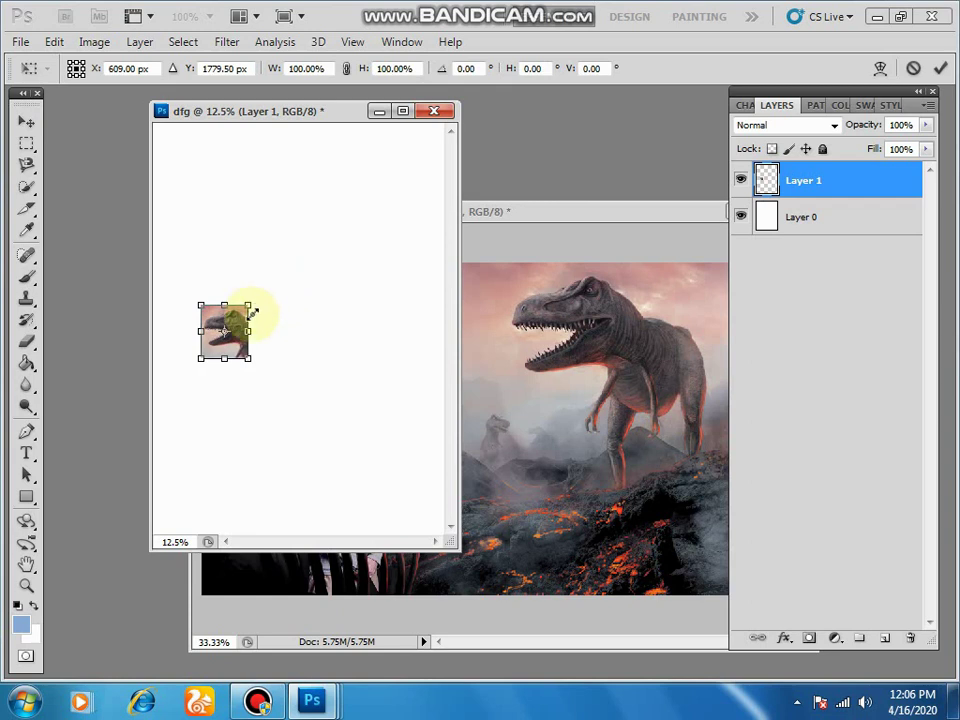
pyautogui.moveTo(246, 305); pyautogui.dragTo(411, 196)
pyautogui.moveTo(343, 240); pyautogui.dragTo(332, 300)
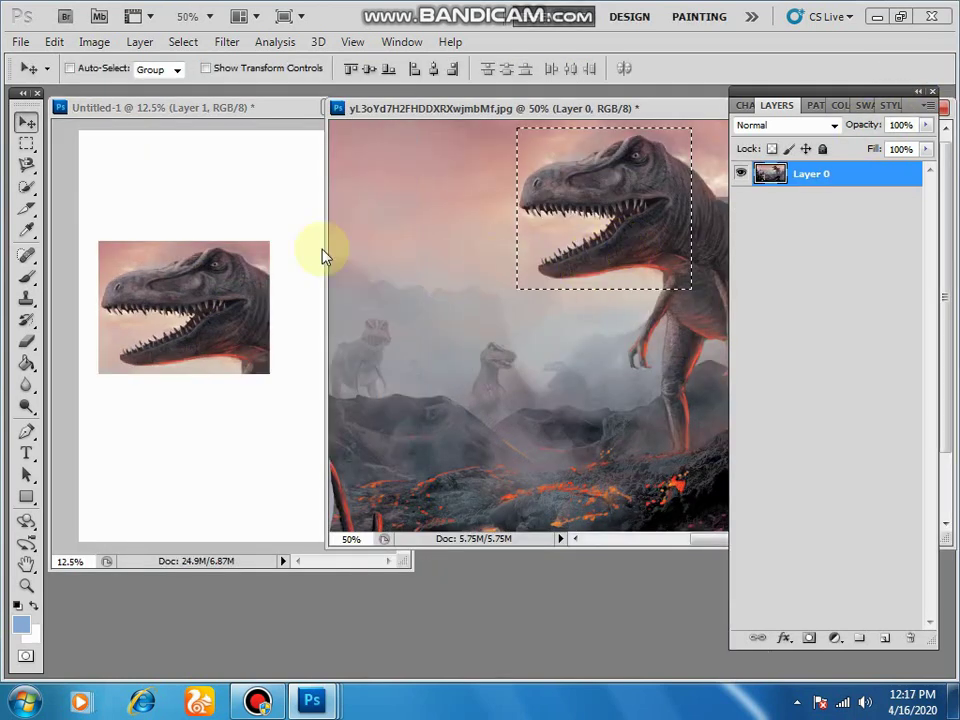
# Feather the T-rex head selection with a 3-pixel radius.
pyautogui.click(27, 143)
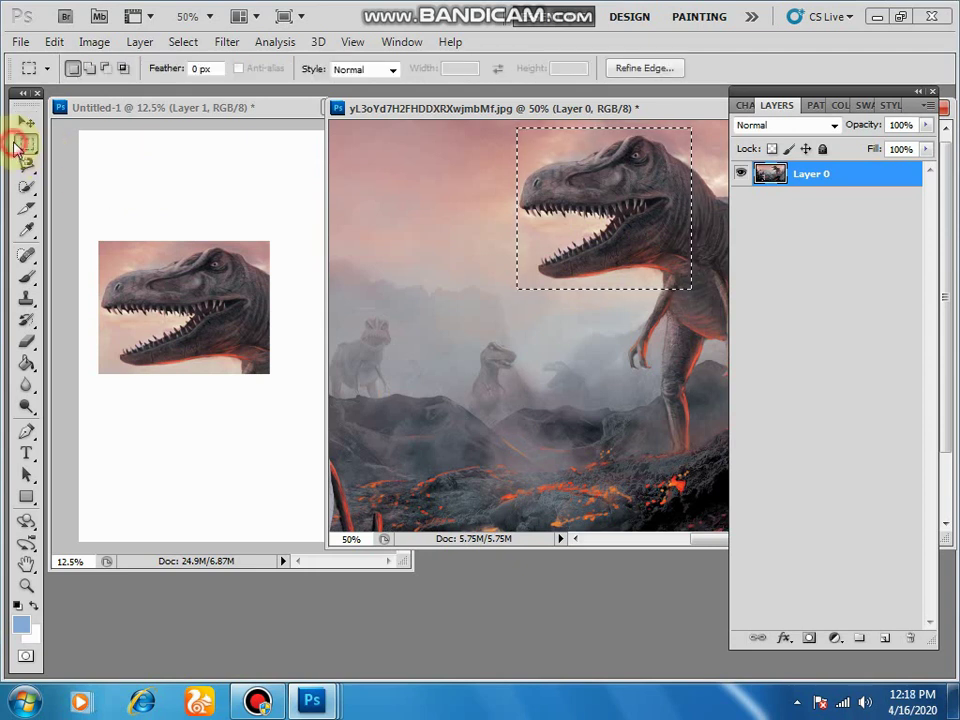
pyautogui.rightClick(633, 203)
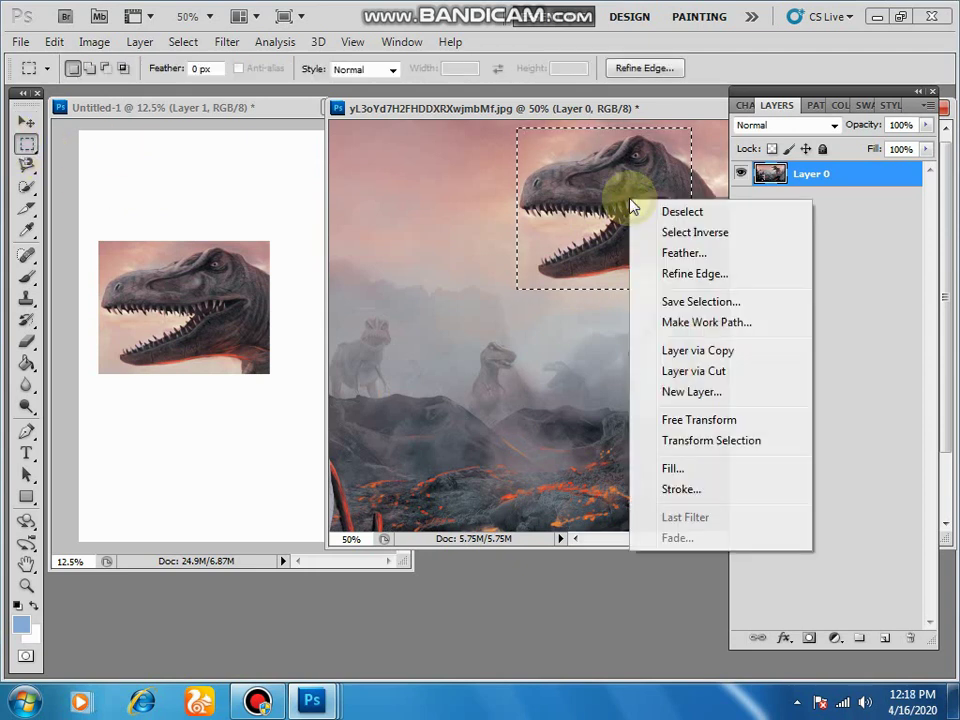
pyautogui.click(682, 257)
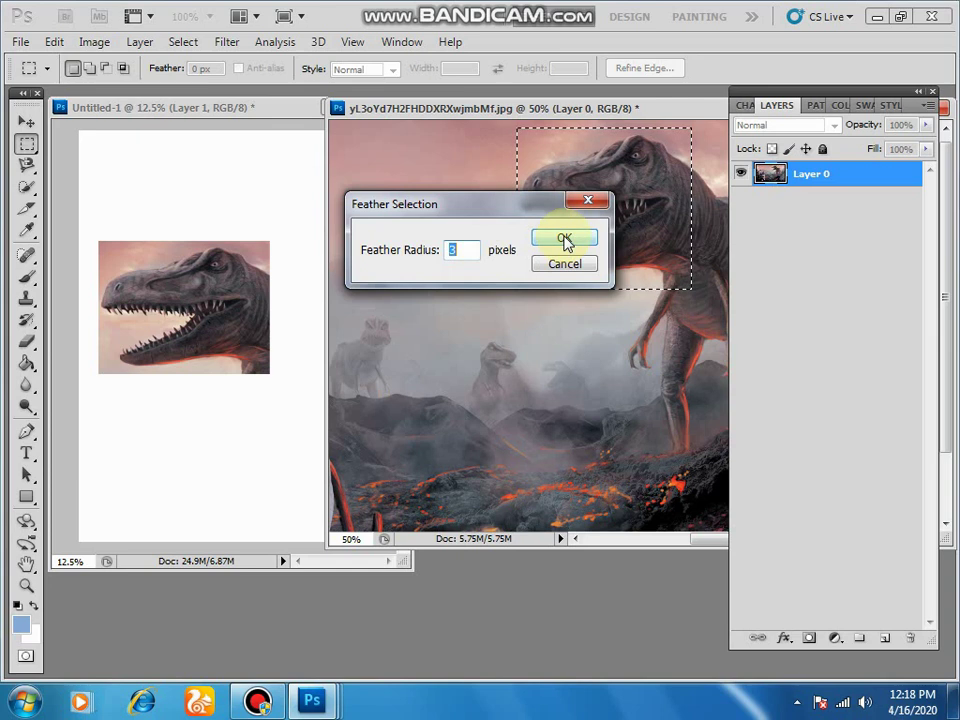
pyautogui.click(565, 243)
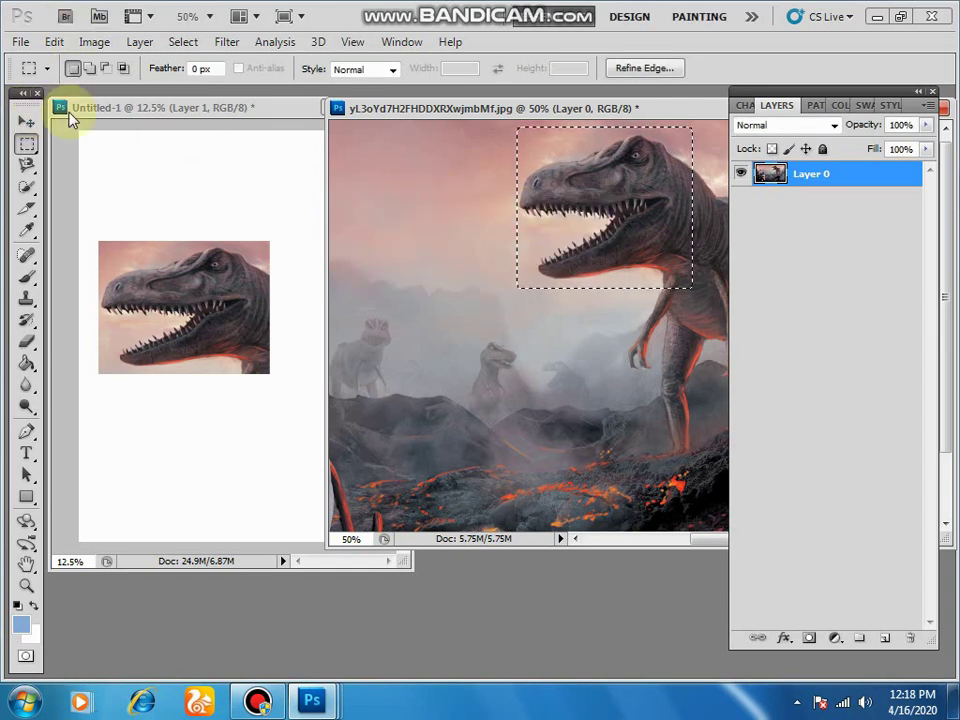
pyautogui.click(26, 121)
# Drag a second head copy into Untitled-1, enlarge it, and place it at the upper right.
pyautogui.moveTo(583, 255); pyautogui.dragTo(342, 240)
pyautogui.hotkey('ctrl', 't')
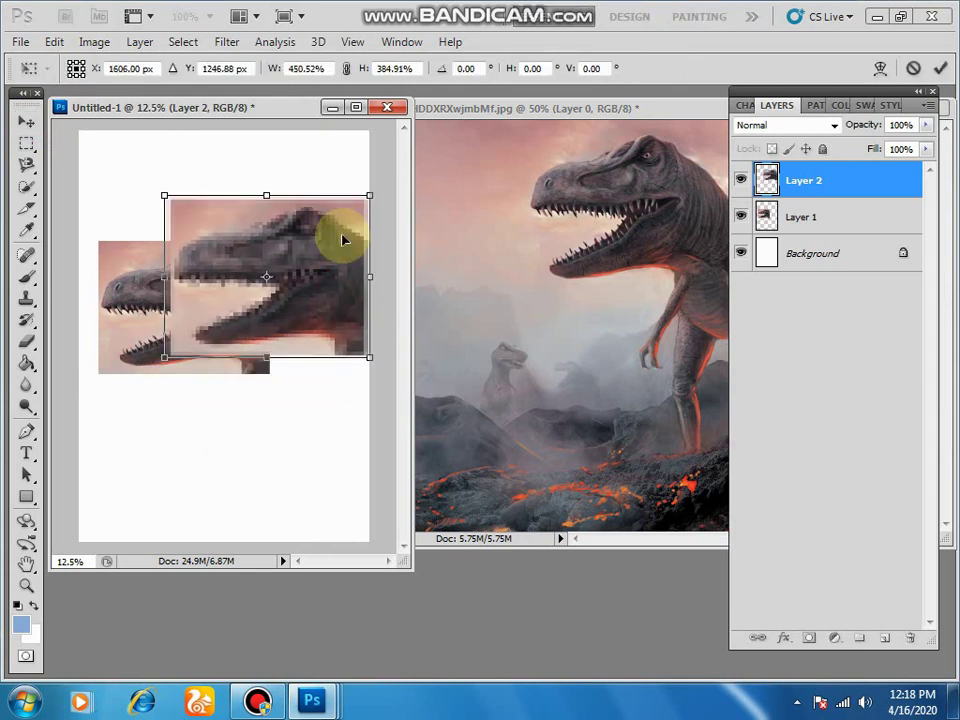
pyautogui.click(940, 70)
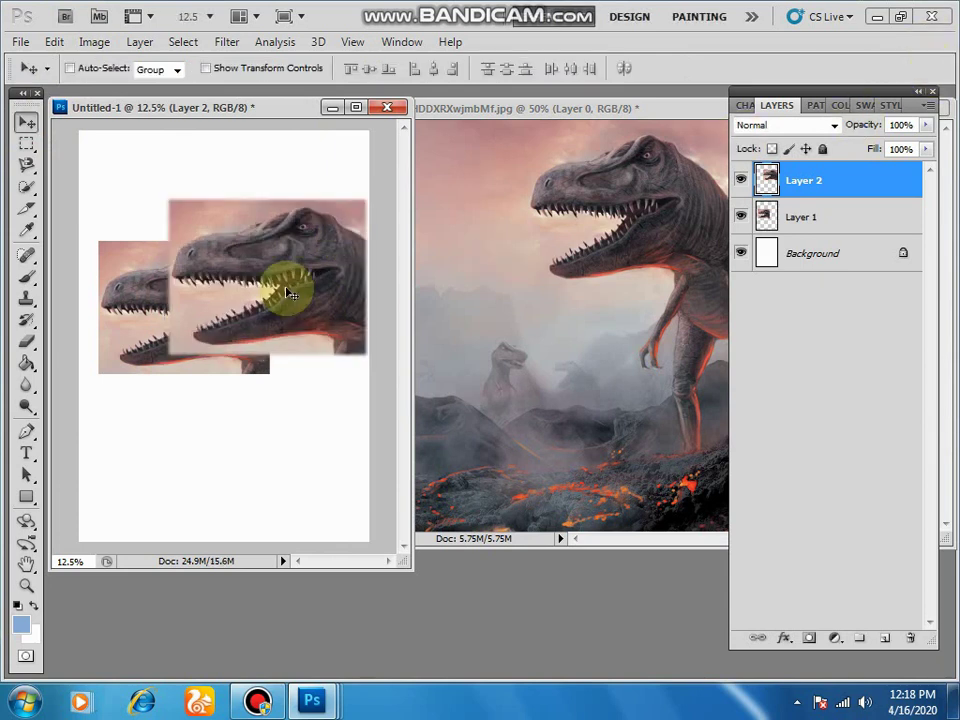
pyautogui.moveTo(284, 284); pyautogui.dragTo(262, 256)
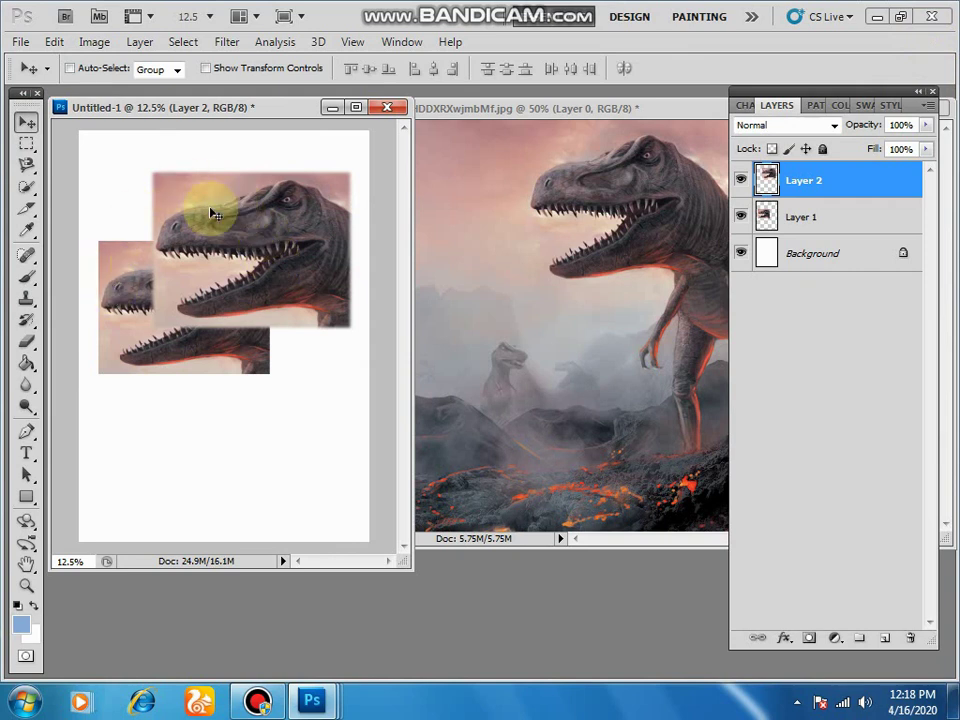
pyautogui.moveTo(228, 196); pyautogui.dragTo(237, 163)
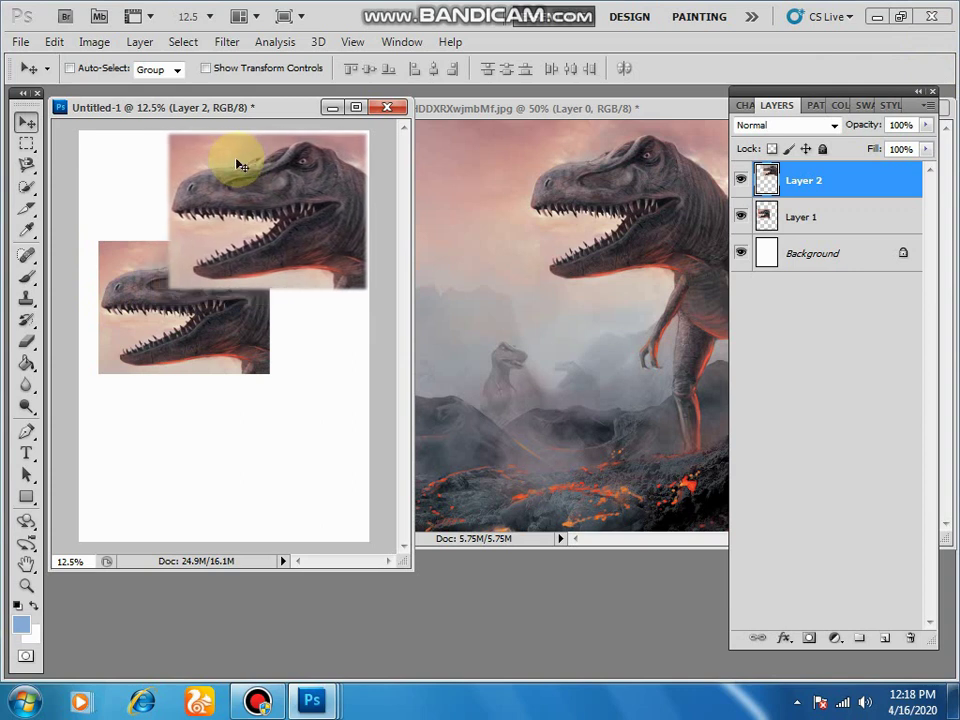
pyautogui.click(550, 261)
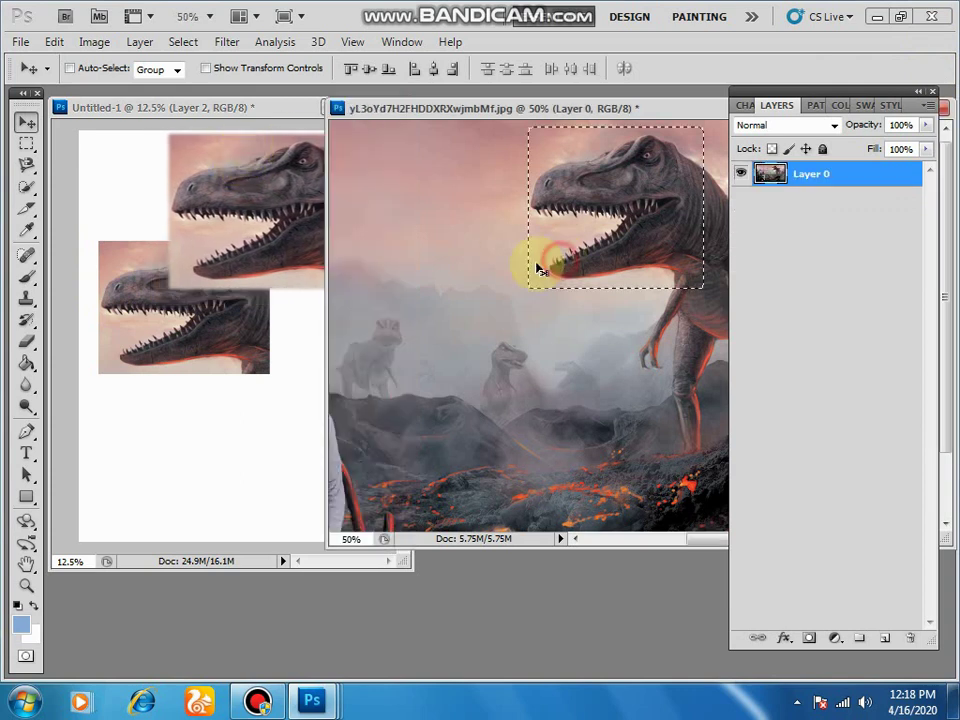
pyautogui.click(27, 146)
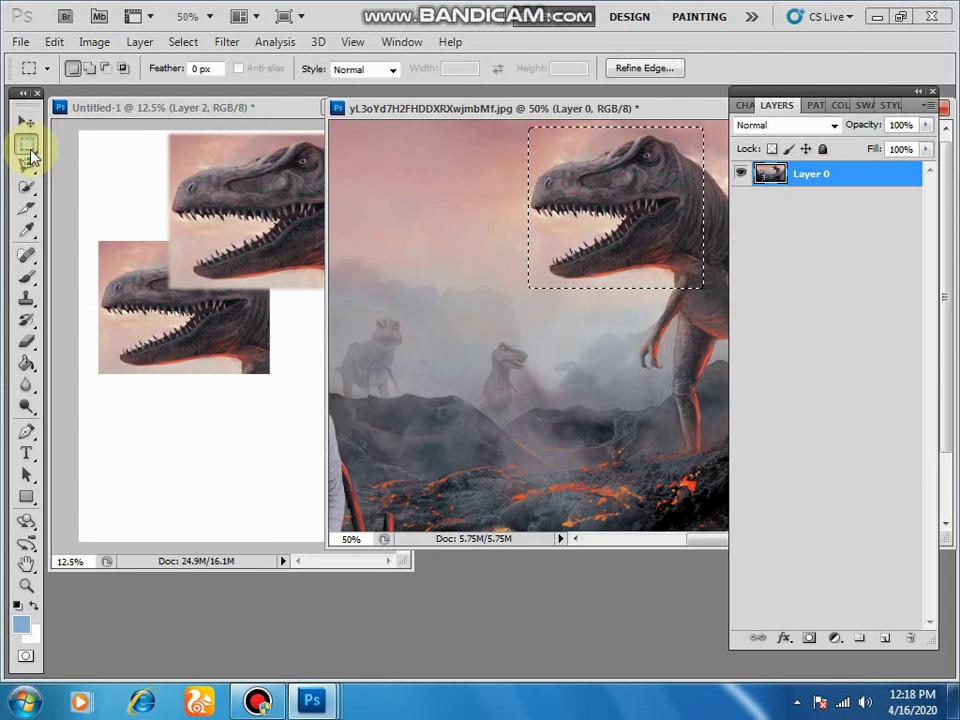
pyautogui.rightClick(643, 197)
pyautogui.click(697, 244)
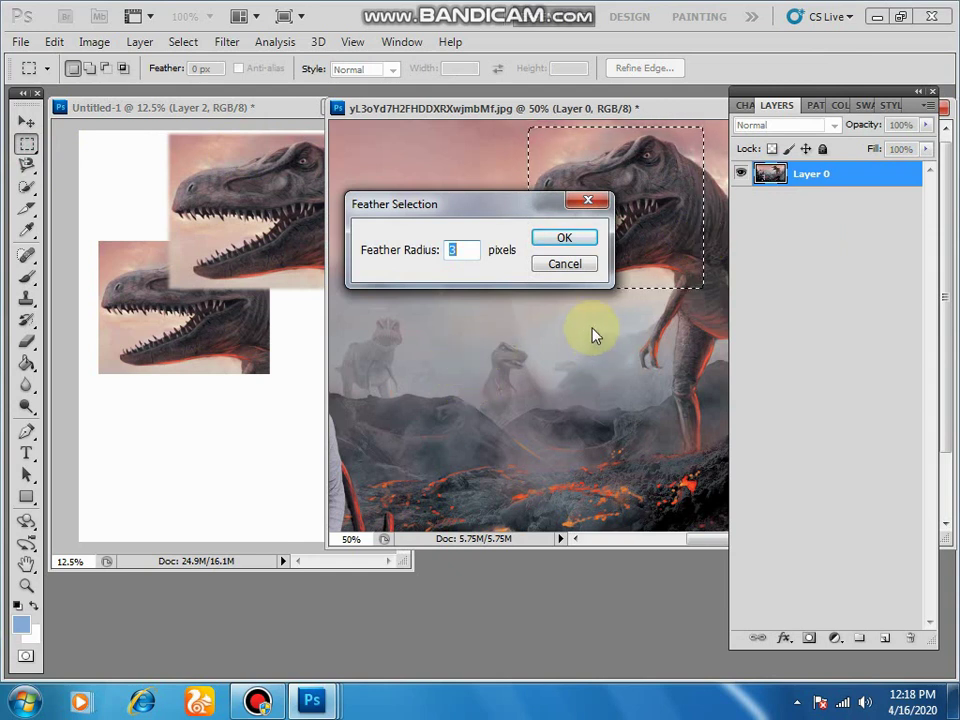
pyautogui.click(588, 200)
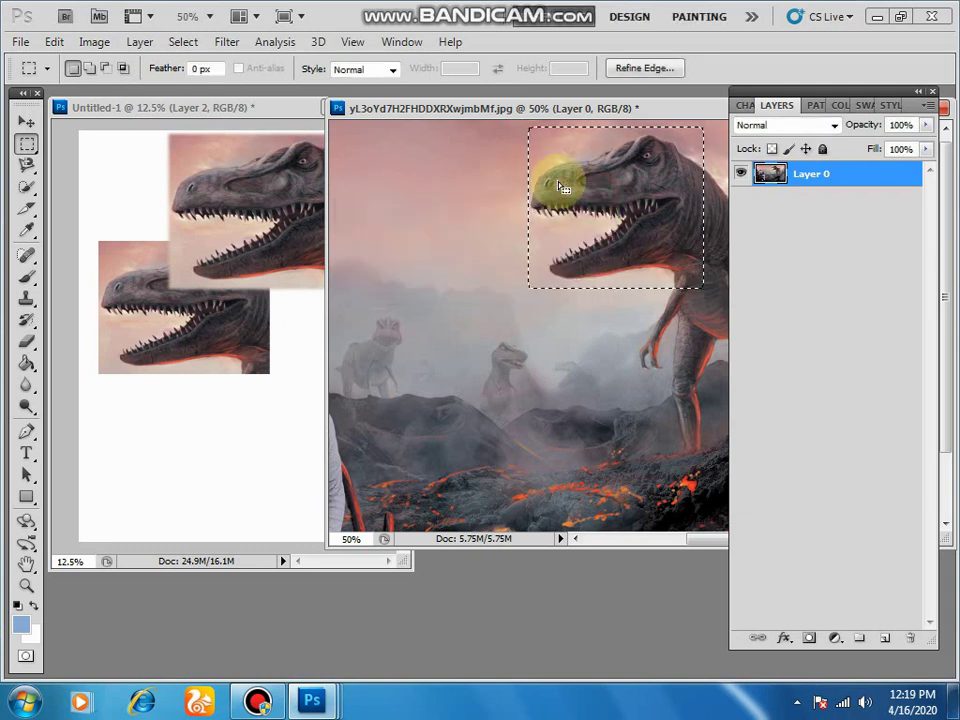
pyautogui.click(562, 186)
pyautogui.rightClick(562, 186)
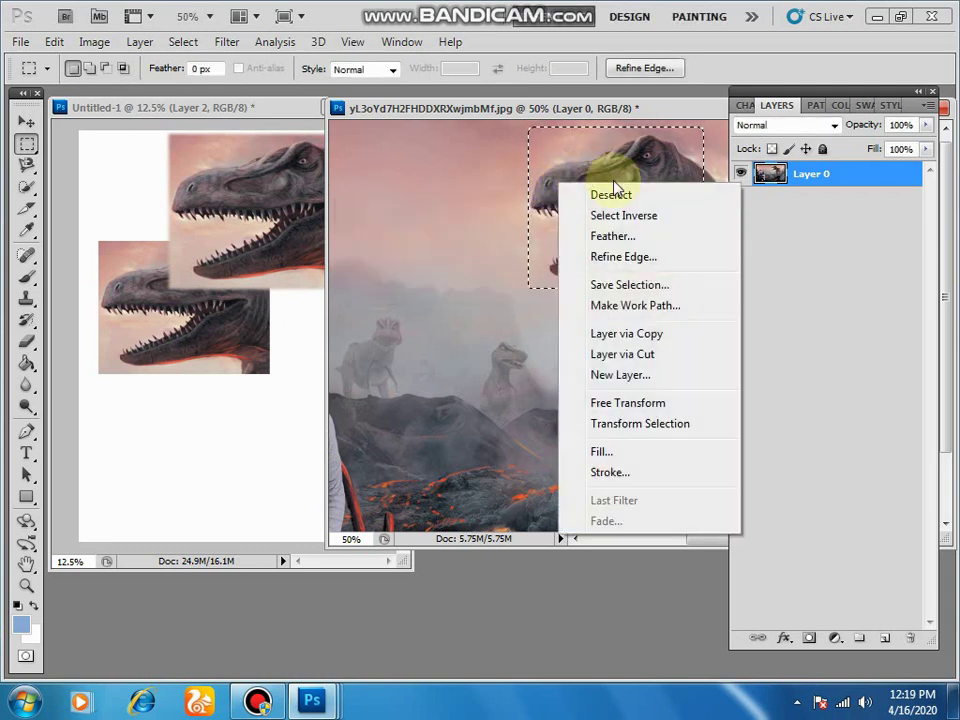
pyautogui.click(652, 238)
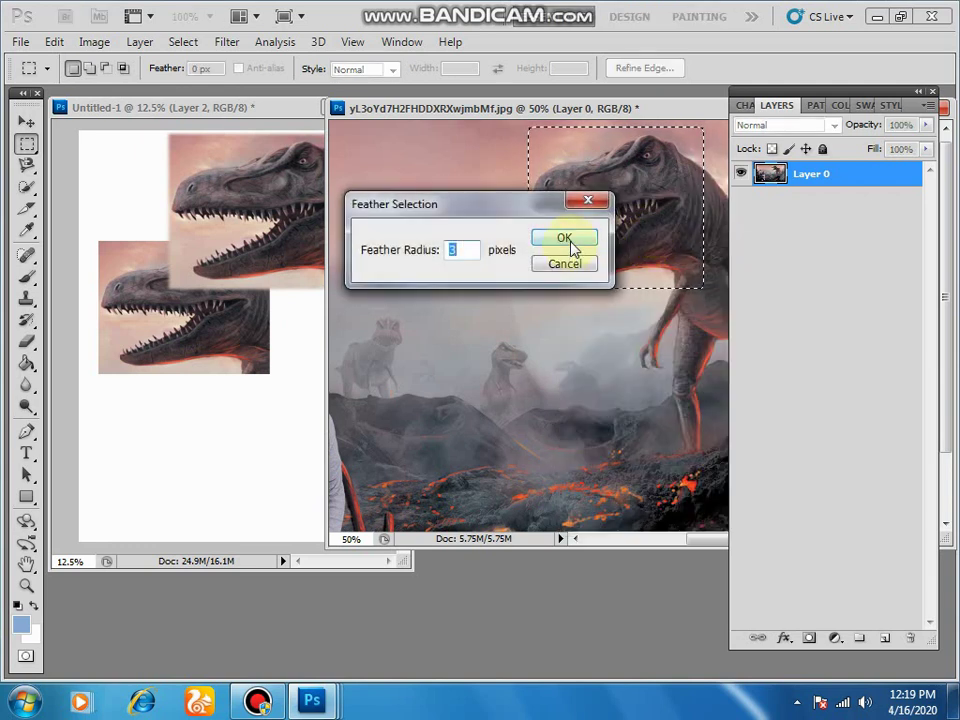
pyautogui.click(570, 264)
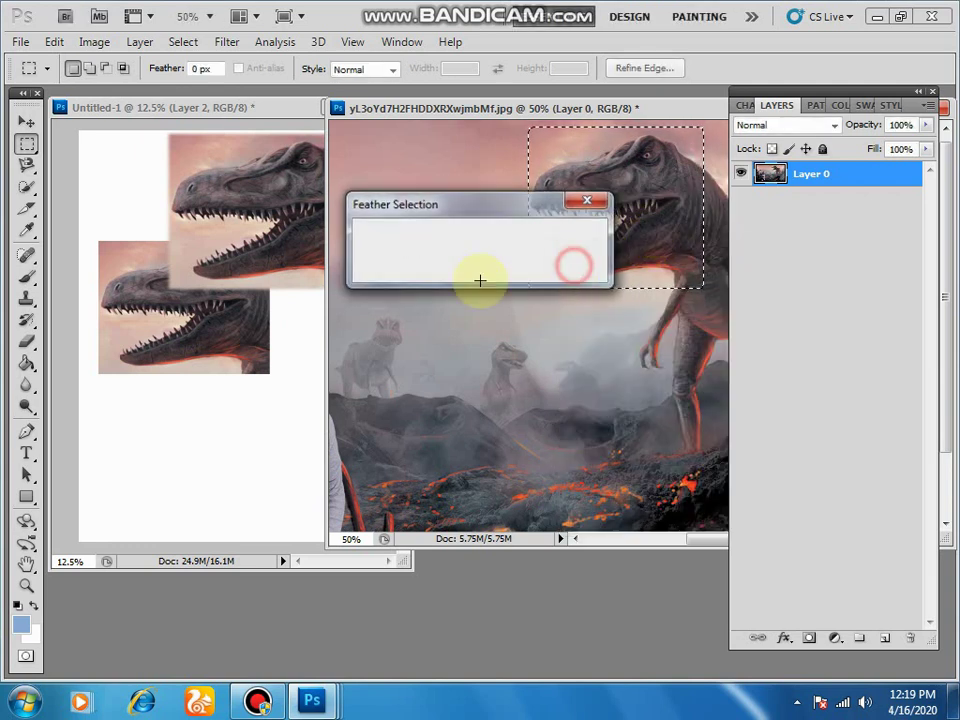
pyautogui.click(288, 314)
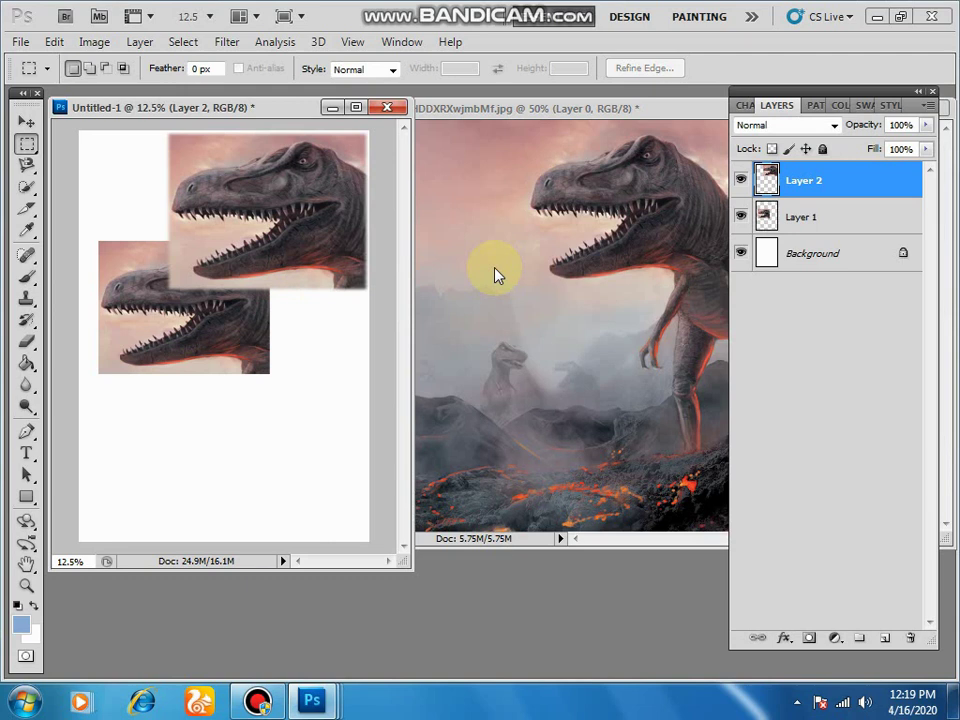
pyautogui.click(521, 264)
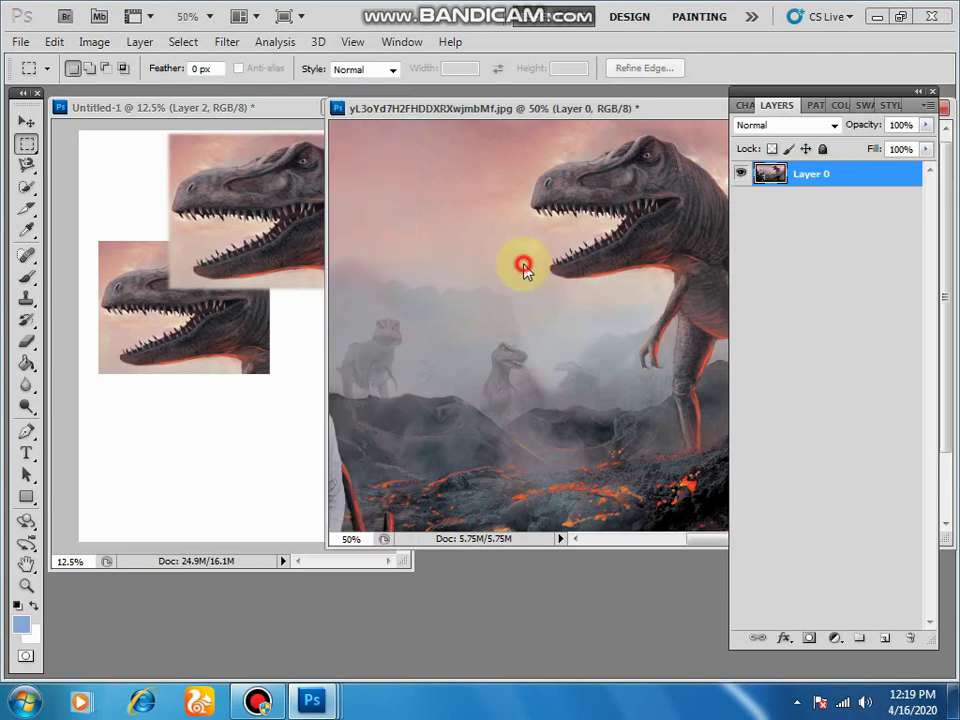
pyautogui.moveTo(529, 127); pyautogui.dragTo(704, 289)
pyautogui.moveTo(27, 143); pyautogui.dragTo(115, 161)
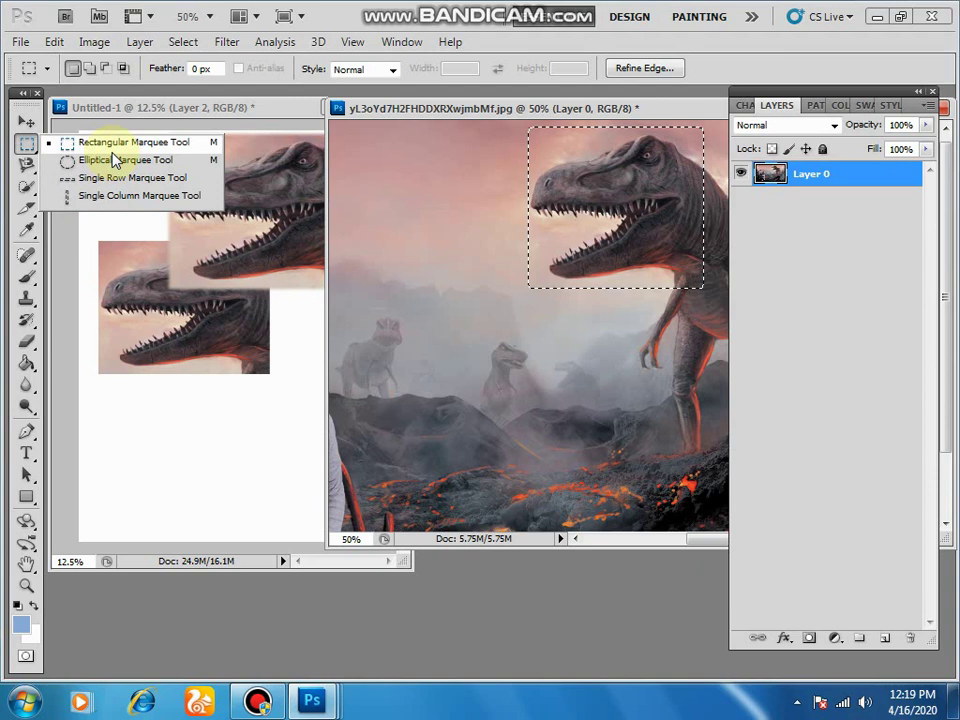
# Deselect the photo, drawing a rectangle around the dinosaur and dropping it with Ctrl+D.
pyautogui.click(112, 148)
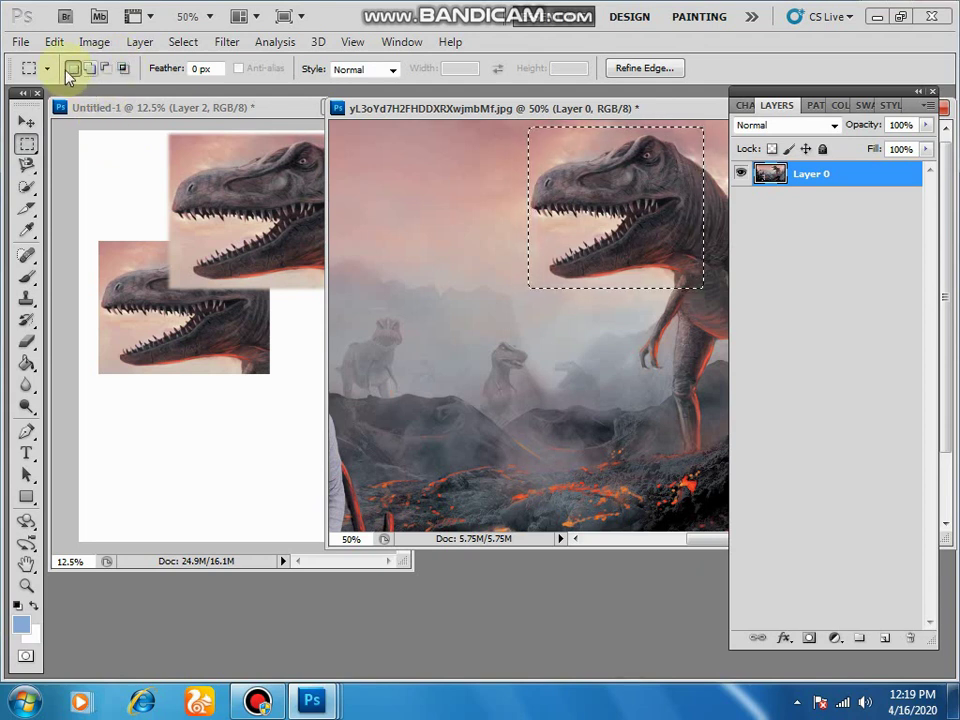
pyautogui.click(583, 394)
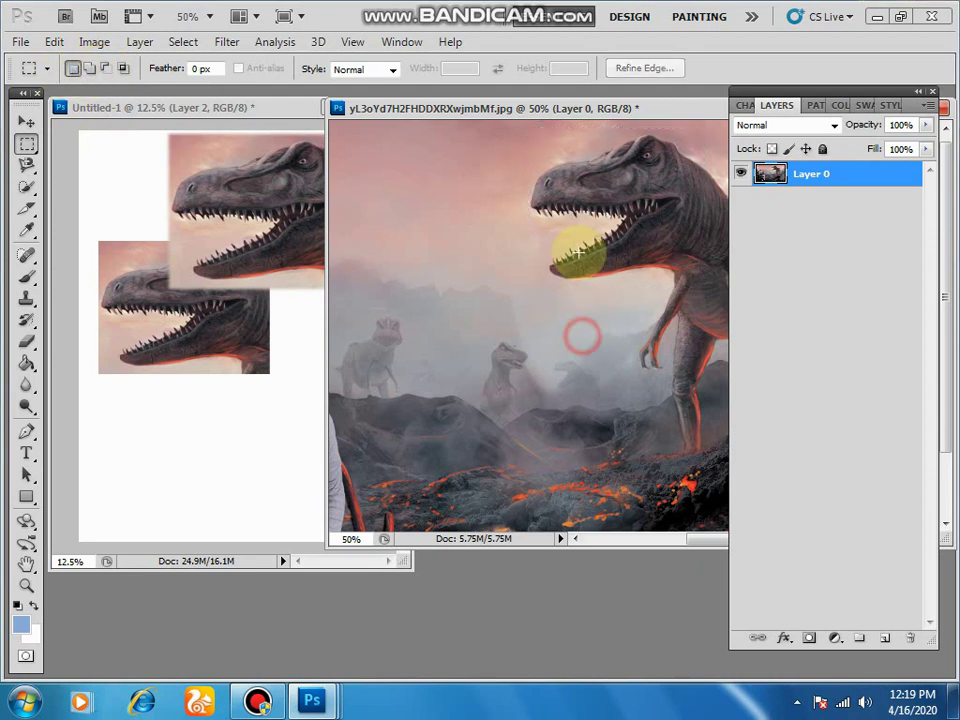
pyautogui.moveTo(529, 143); pyautogui.dragTo(703, 326)
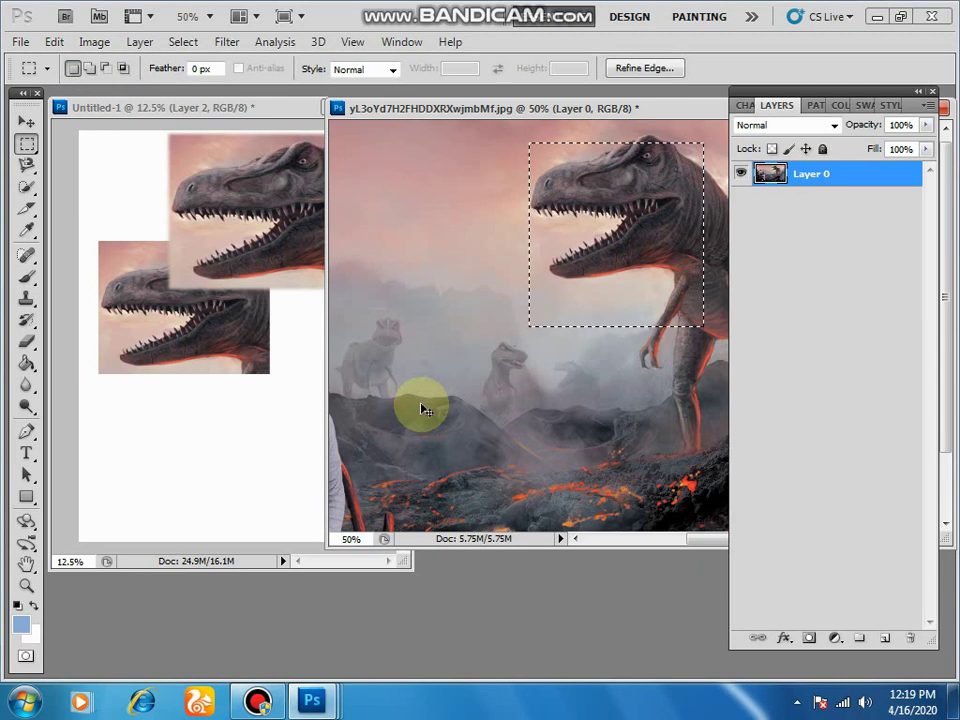
pyautogui.hotkey('ctrl', 'd')
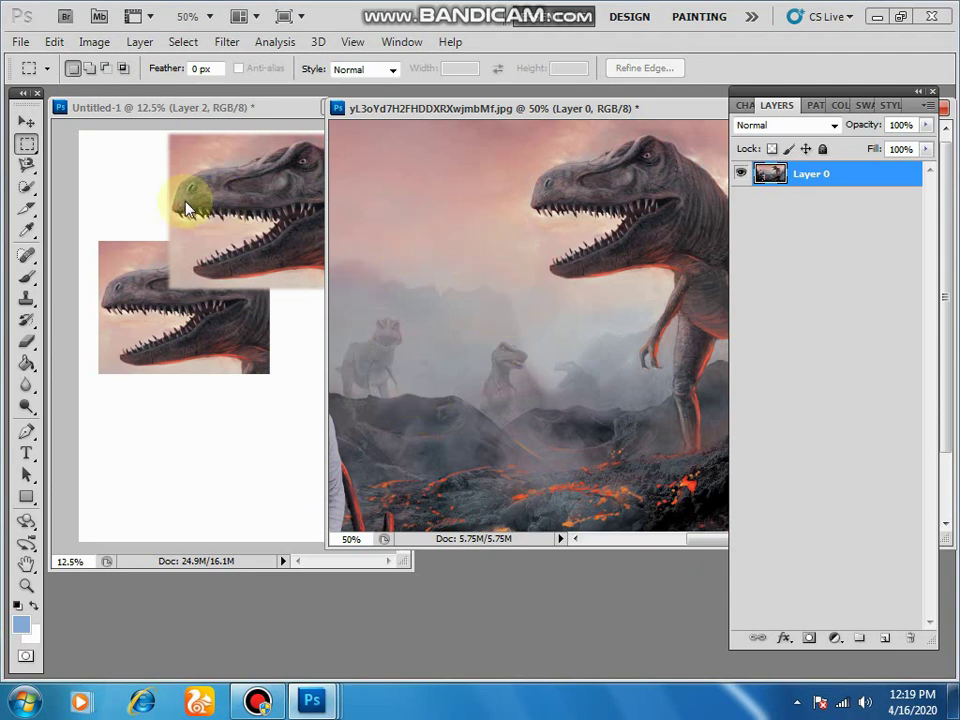
pyautogui.click(28, 167)
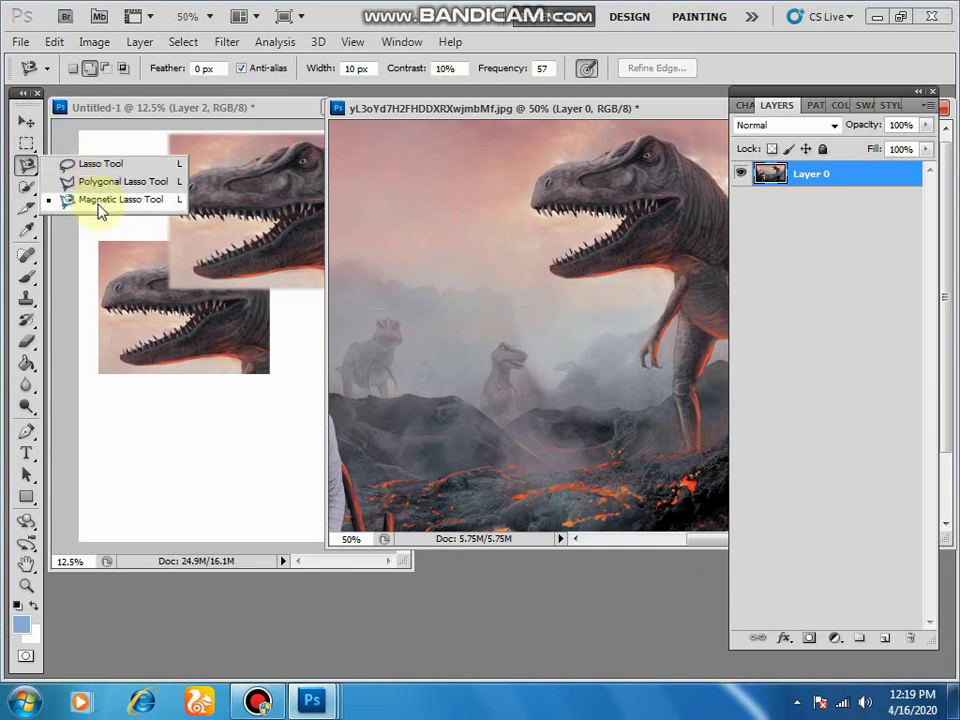
# Trace the whole T-rex with the freehand Lasso and feather the selection.
pyautogui.click(96, 166)
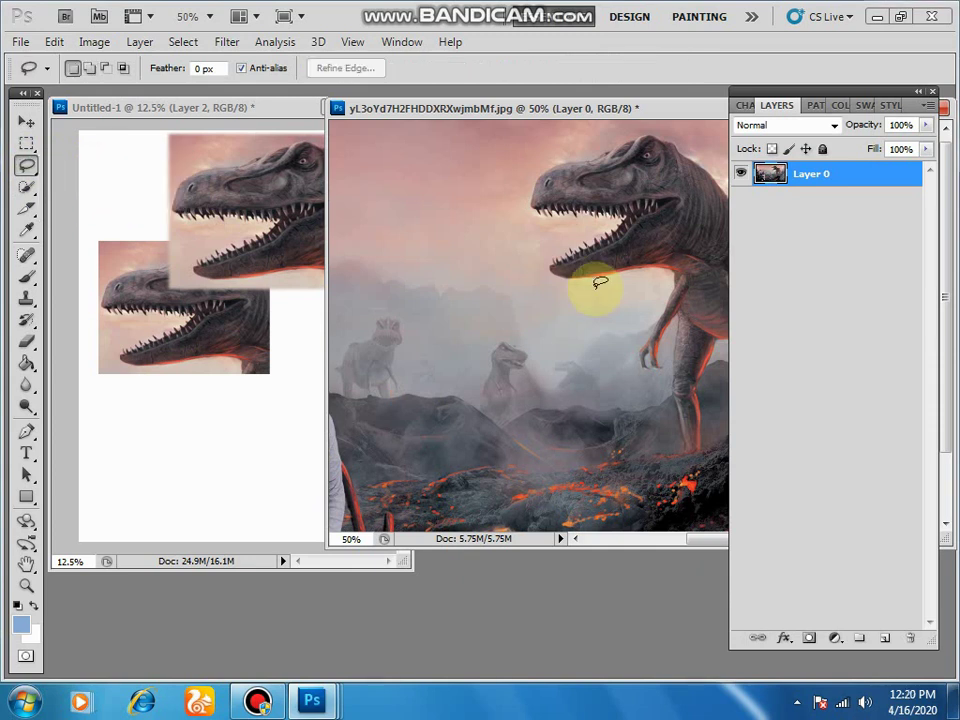
pyautogui.moveTo(597, 118); pyautogui.dragTo(414, 139)
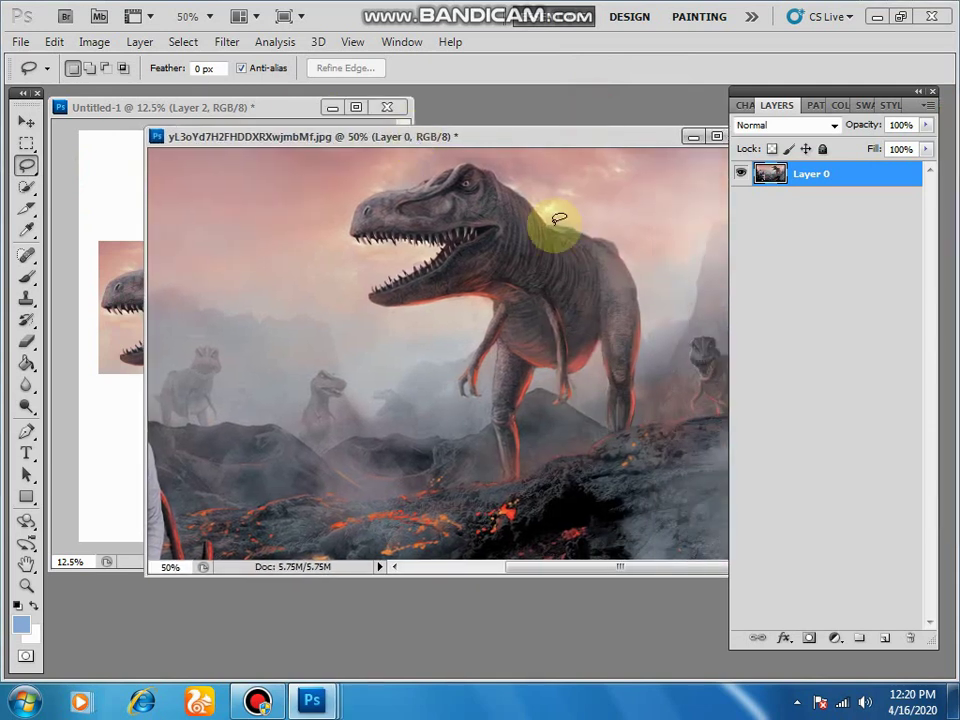
pyautogui.moveTo(524, 478)
pyautogui.mouseDown()
pyautogui.moveTo(515, 420)
pyautogui.moveTo(536, 374)
pyautogui.moveTo(554, 370)
pyautogui.moveTo(557, 403)
pyautogui.moveTo(571, 398)
pyautogui.moveTo(596, 343)
pyautogui.moveTo(606, 348)
pyautogui.moveTo(611, 430)
pyautogui.moveTo(621, 432)
pyautogui.moveTo(638, 408)
pyautogui.moveTo(640, 299)
pyautogui.moveTo(629, 271)
pyautogui.moveTo(588, 229)
pyautogui.moveTo(457, 163)
pyautogui.moveTo(363, 192)
pyautogui.moveTo(346, 203)
pyautogui.moveTo(339, 230)
pyautogui.moveTo(380, 249)
pyautogui.moveTo(379, 241)
pyautogui.moveTo(420, 247)
pyautogui.moveTo(360, 290)
pyautogui.moveTo(368, 306)
pyautogui.moveTo(408, 322)
pyautogui.moveTo(473, 302)
pyautogui.moveTo(480, 318)
pyautogui.moveTo(448, 376)
pyautogui.moveTo(456, 403)
pyautogui.moveTo(474, 393)
pyautogui.moveTo(489, 360)
pyautogui.moveTo(513, 484)
pyautogui.mouseUp()
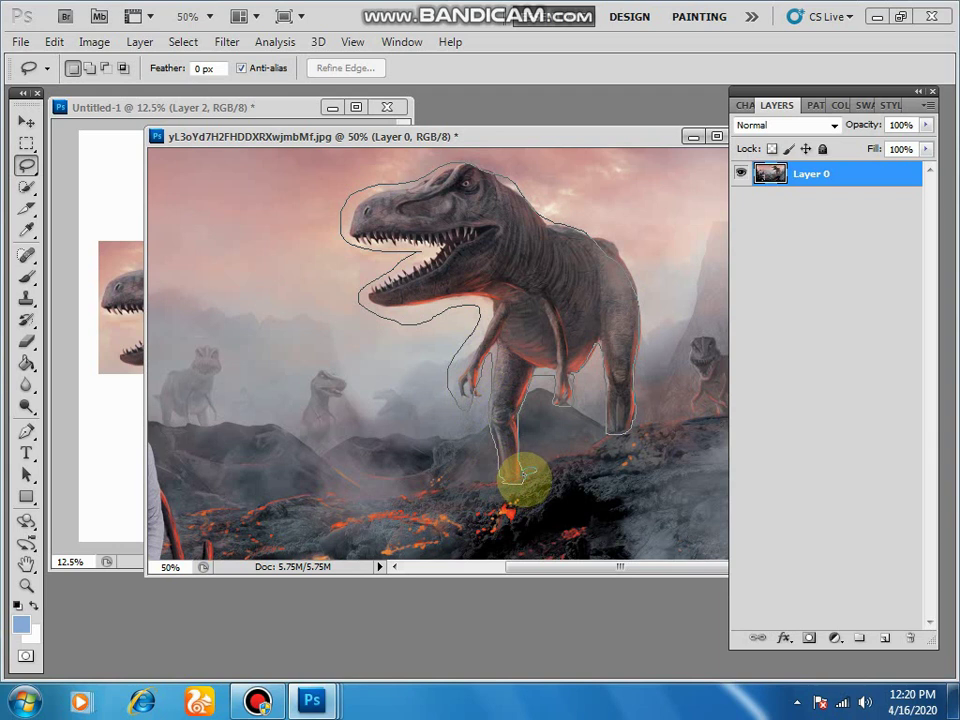
pyautogui.moveTo(512, 477); pyautogui.dragTo(522, 474)
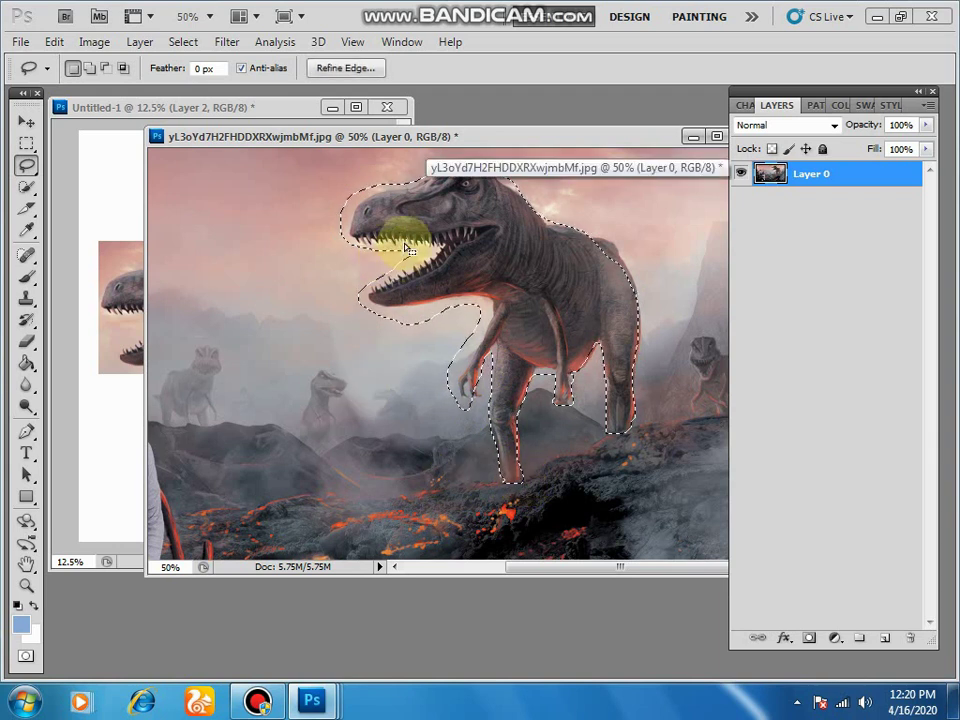
pyautogui.rightClick(483, 228)
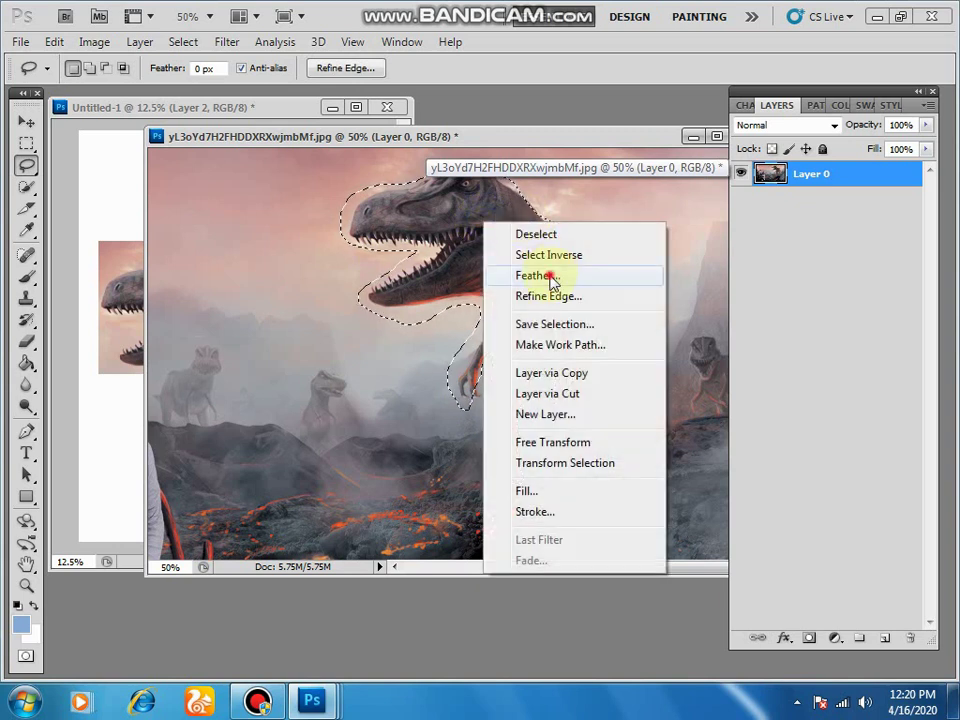
pyautogui.click(551, 275)
pyautogui.click(566, 245)
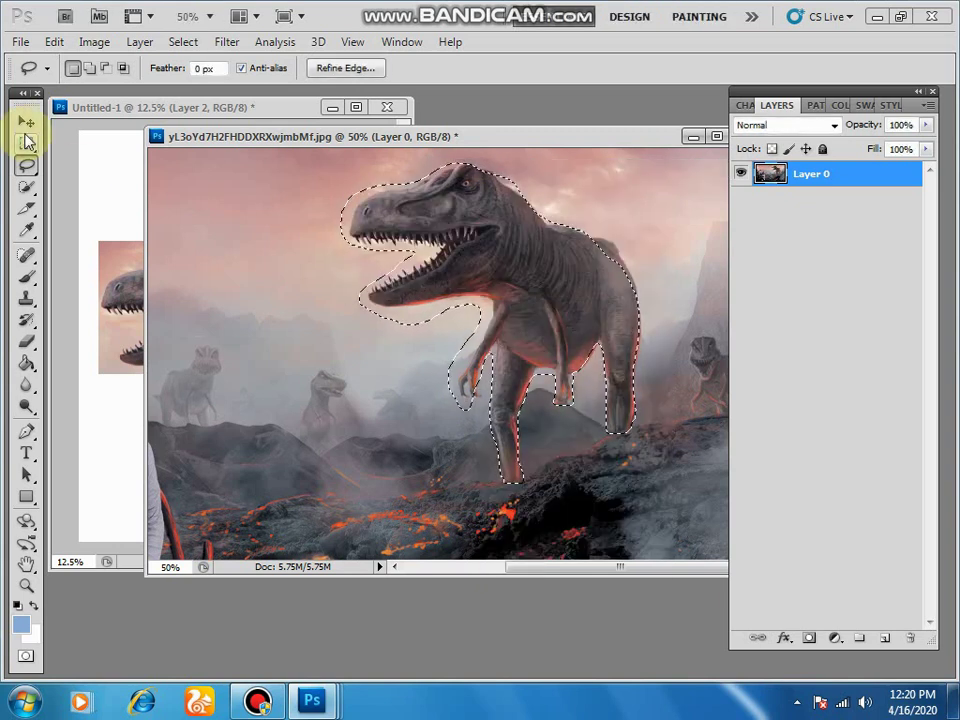
# Drag the T-rex into Untitled-1, enlarge it to about 272%, and place it lower down.
pyautogui.press('v')
pyautogui.moveTo(514, 225); pyautogui.dragTo(280, 458)
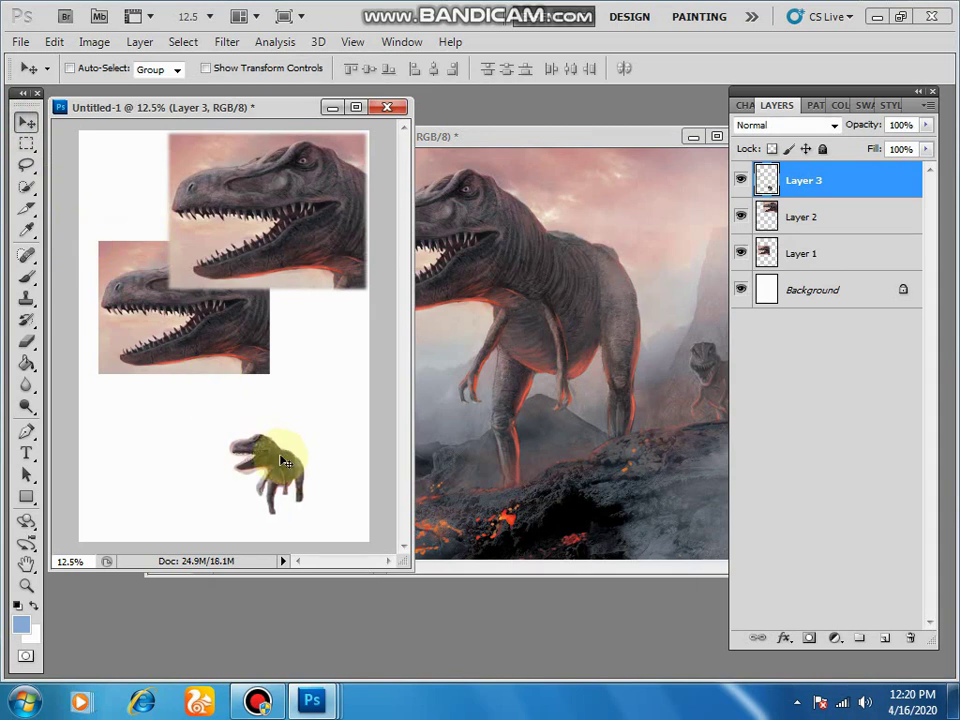
pyautogui.hotkey('ctrl', 't')
pyautogui.moveTo(226, 438); pyautogui.dragTo(98, 281)
pyautogui.moveTo(266, 381); pyautogui.dragTo(322, 427)
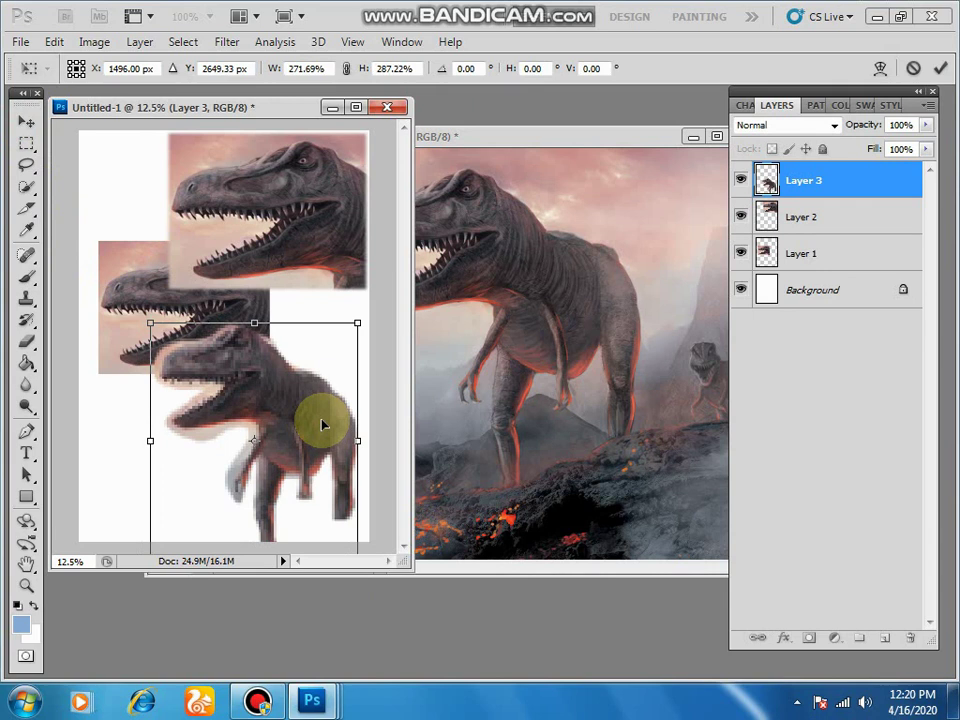
pyautogui.press('Return')
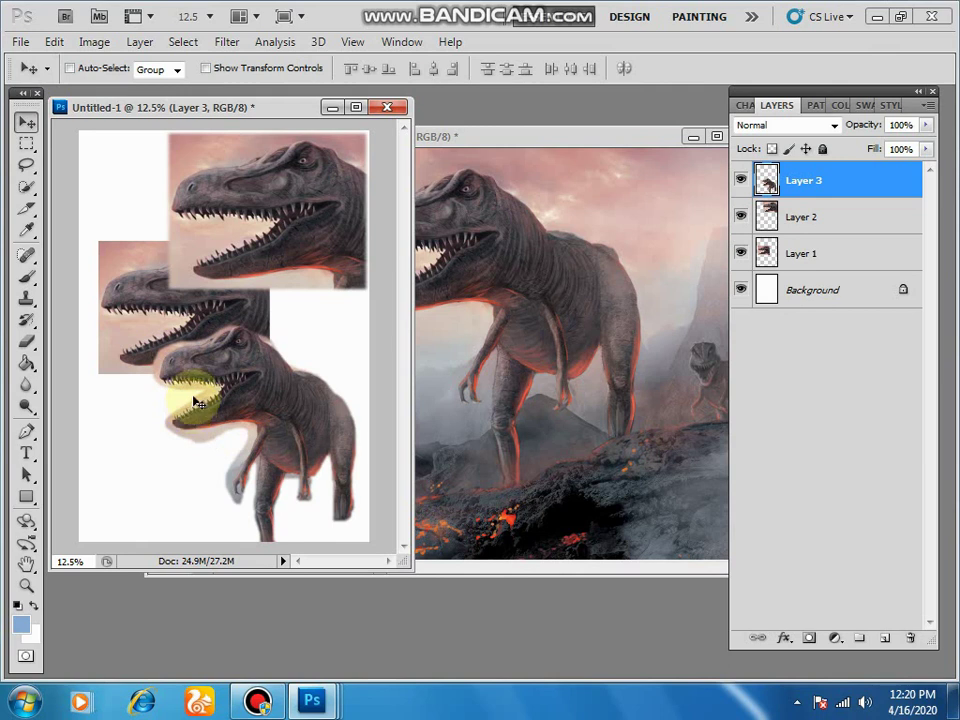
# Clear the old selection and trace a straight-edged polygonal outline around the whole T-rex.
pyautogui.click(26, 165)
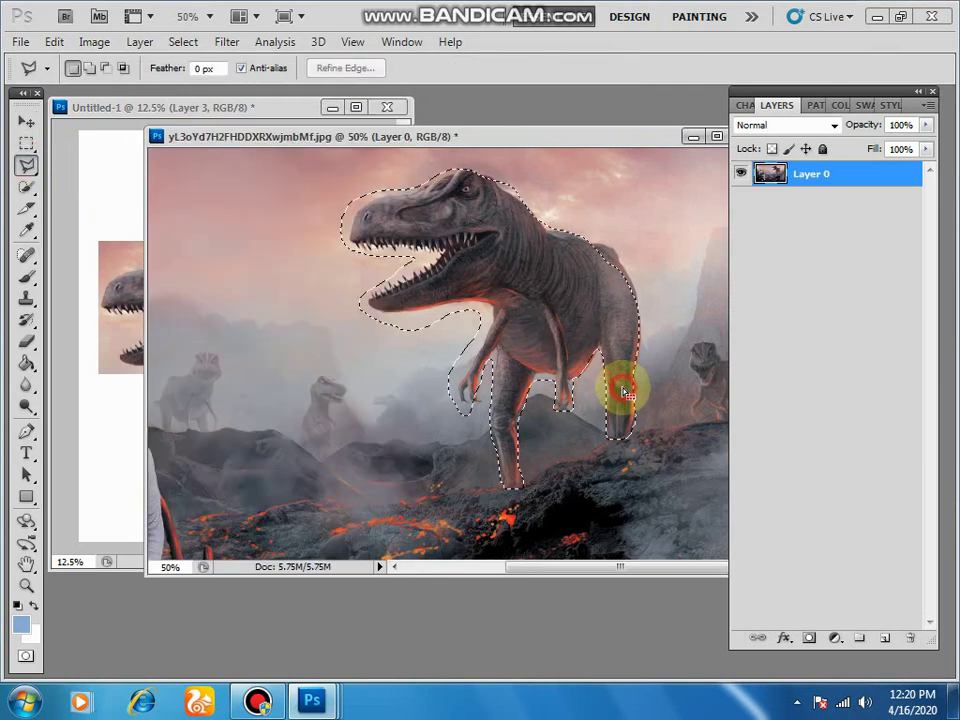
pyautogui.click(622, 392)
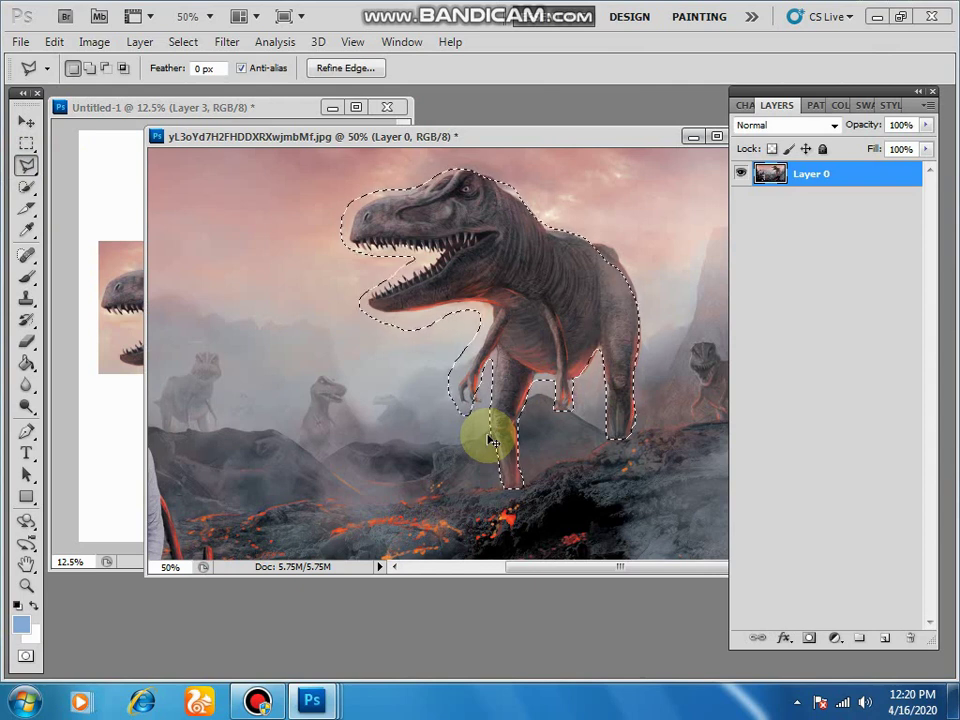
pyautogui.click(509, 317)
pyautogui.click(483, 302)
pyautogui.click(411, 314)
pyautogui.click(347, 324)
pyautogui.click(425, 257)
pyautogui.click(349, 260)
pyautogui.click(320, 210)
pyautogui.click(330, 228)
pyautogui.click(345, 200)
pyautogui.click(430, 165)
pyautogui.click(490, 157)
pyautogui.click(535, 195)
pyautogui.click(548, 216)
pyautogui.click(591, 230)
pyautogui.click(621, 250)
pyautogui.click(643, 286)
pyautogui.click(657, 335)
pyautogui.click(651, 365)
pyautogui.click(638, 392)
pyautogui.click(632, 455)
pyautogui.click(607, 452)
pyautogui.click(600, 428)
pyautogui.click(567, 402)
pyautogui.click(540, 470)
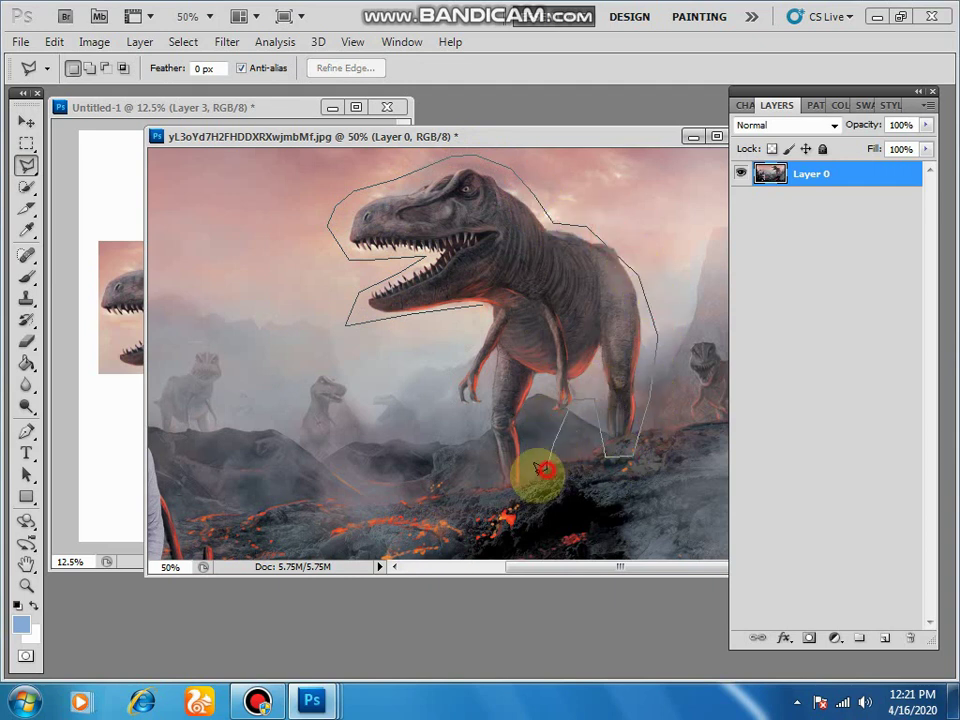
pyautogui.click(505, 395)
pyautogui.click(502, 520)
pyautogui.click(447, 372)
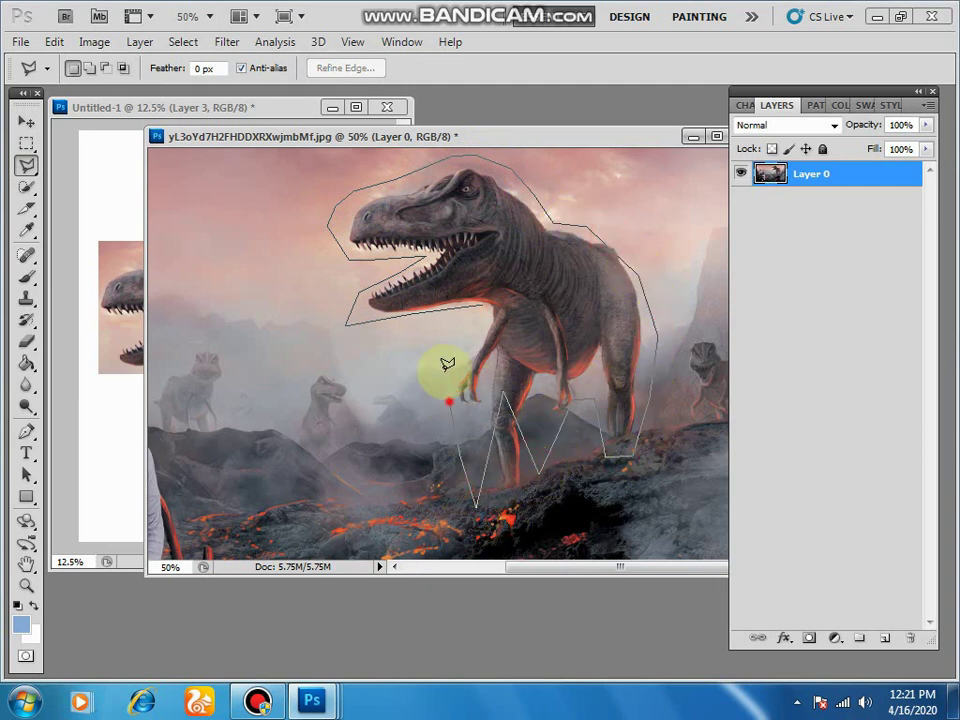
pyautogui.click(482, 311)
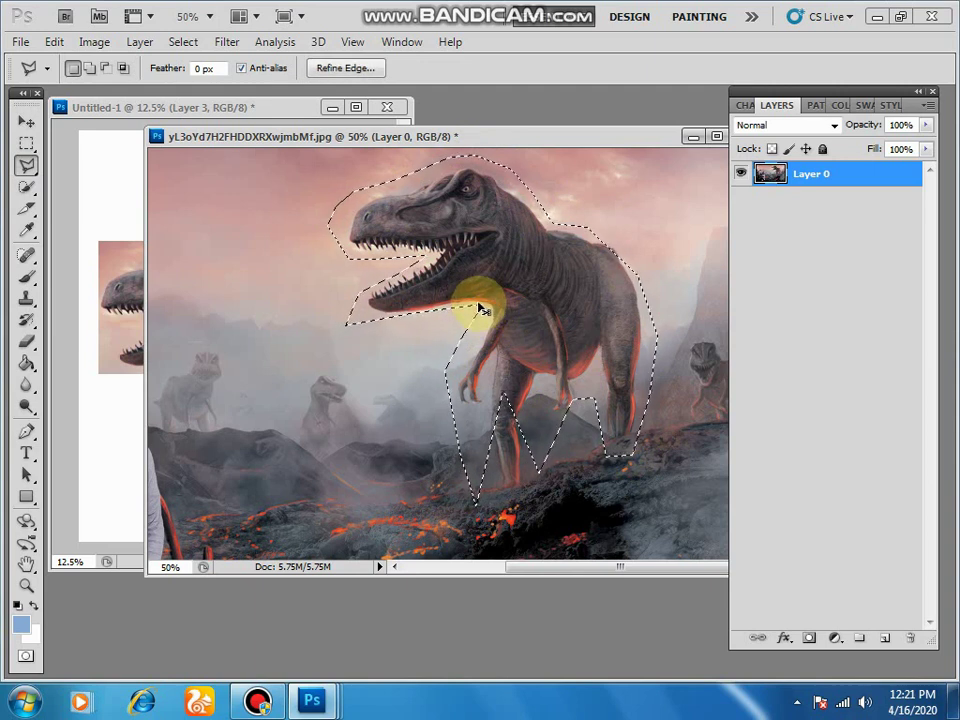
# Discard the rough polygonal selection and switch to the Magnetic Lasso Tool.
pyautogui.hotkey('ctrl', 'd')
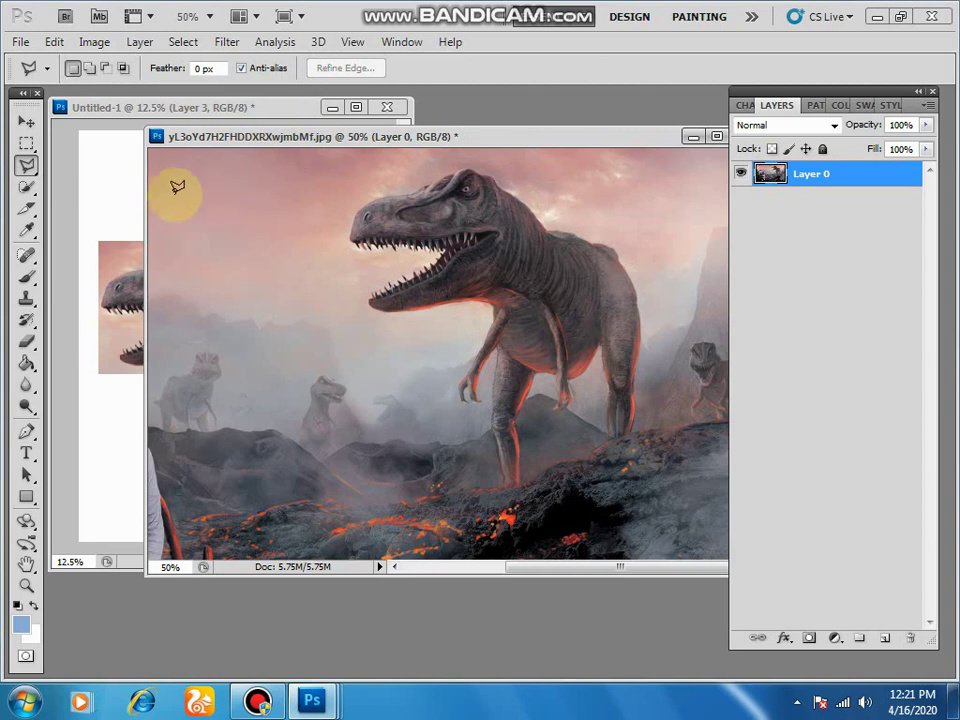
pyautogui.click(30, 166)
pyautogui.click(108, 200)
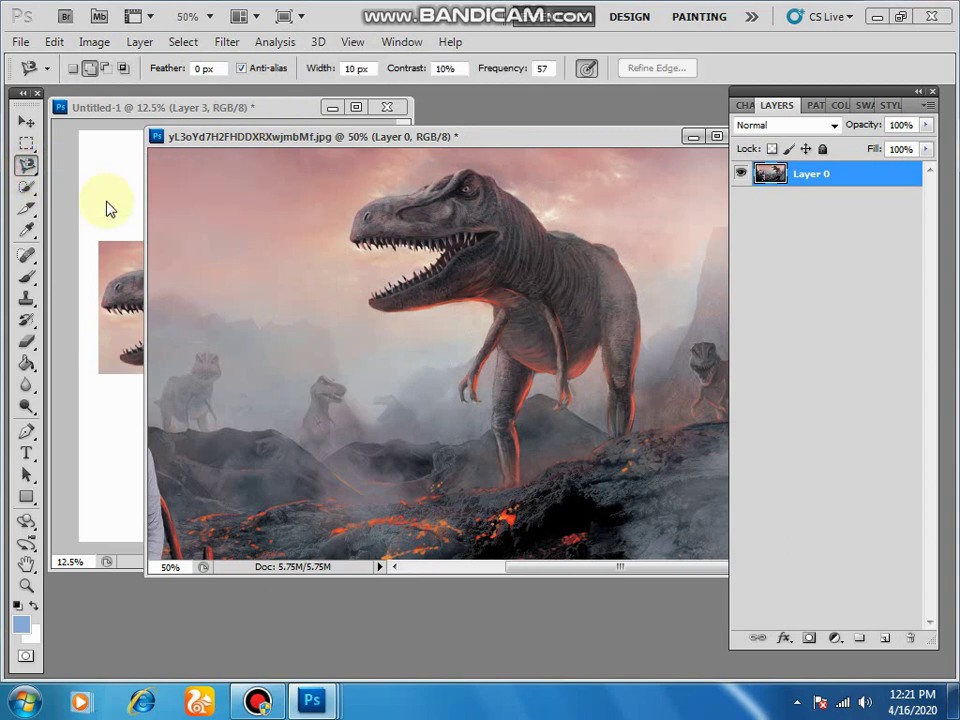
pyautogui.click(26, 166)
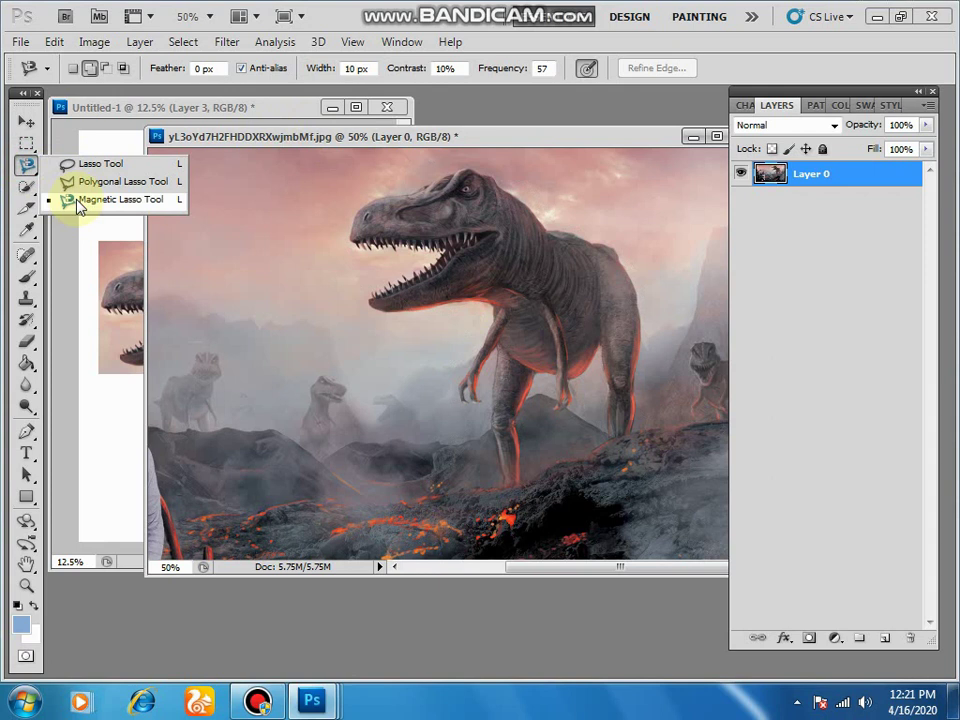
pyautogui.click(79, 202)
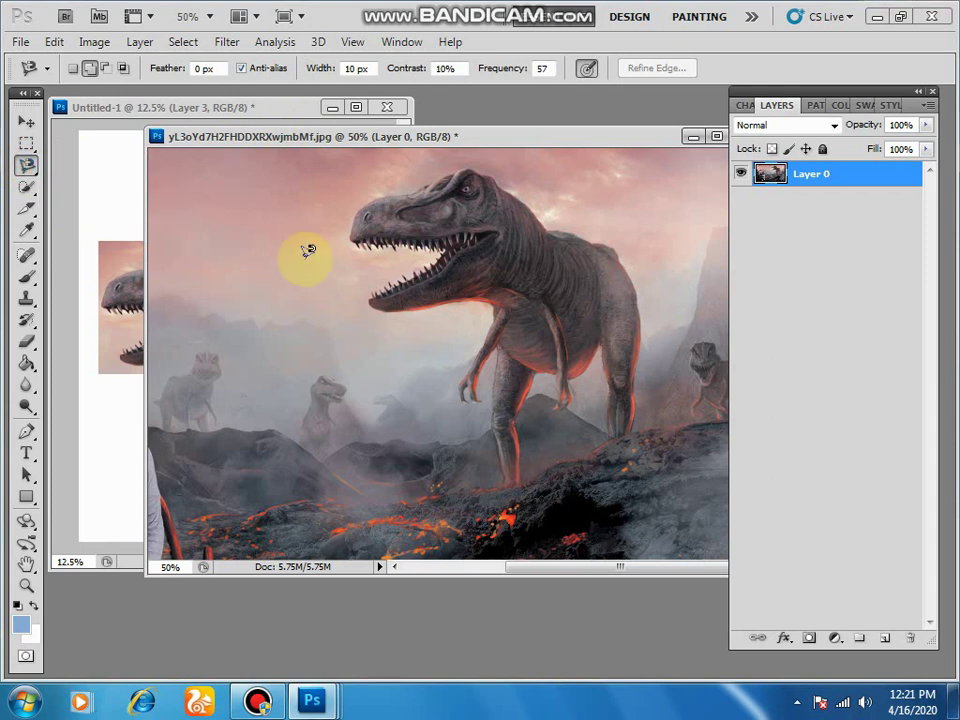
# Start a magnetic outline at the foot and anchor it around the claw.
pyautogui.click(514, 479)
pyautogui.scroll(3, 470, 379)
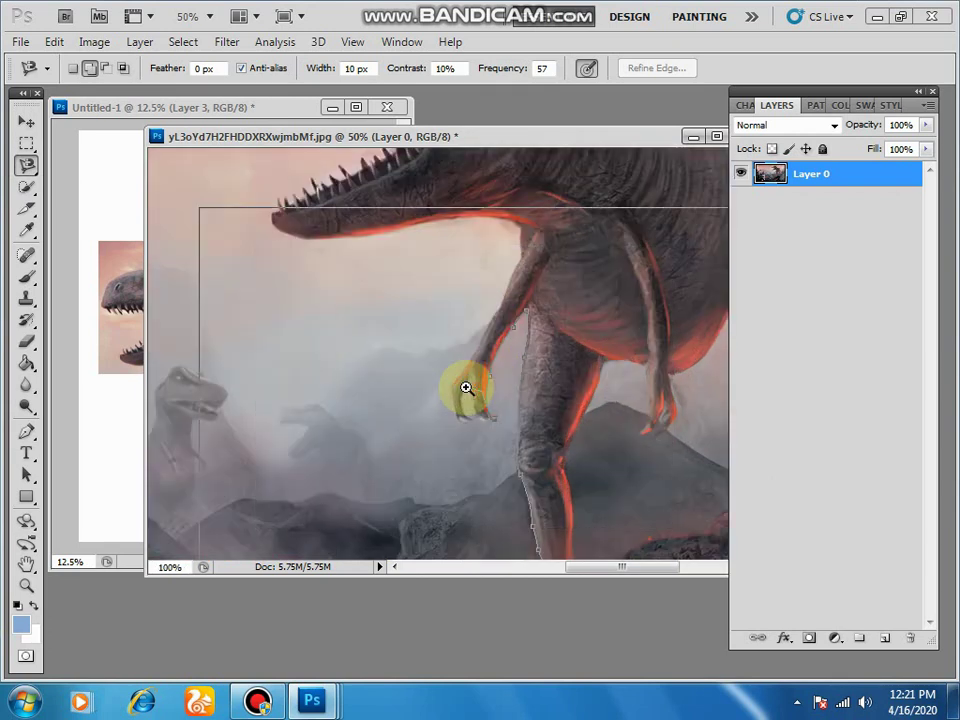
pyautogui.scroll(1, 470, 379)
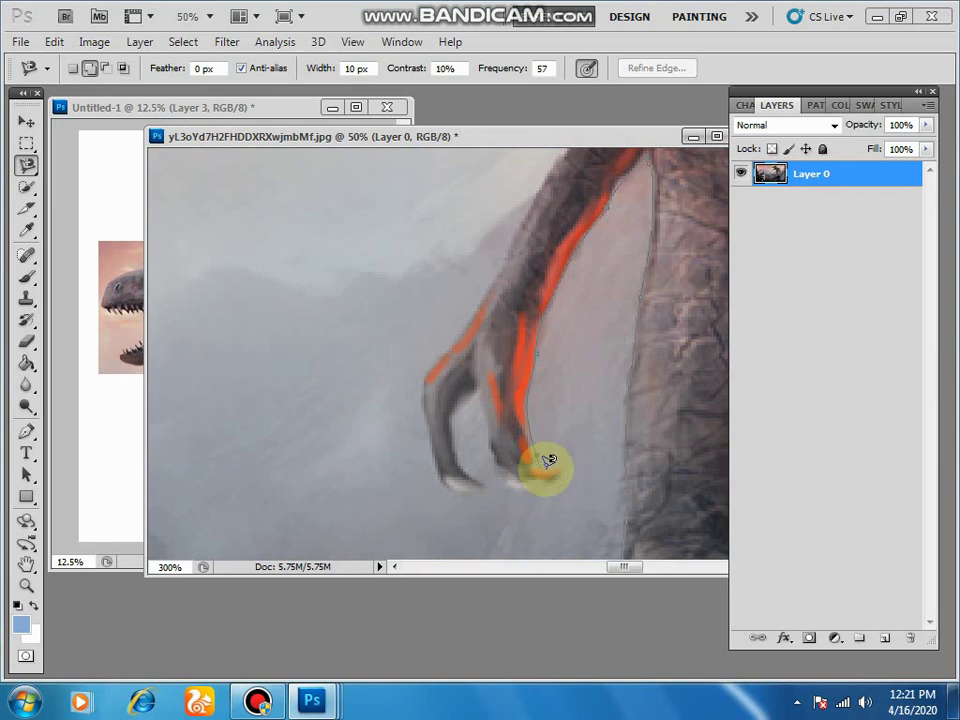
pyautogui.click(559, 463)
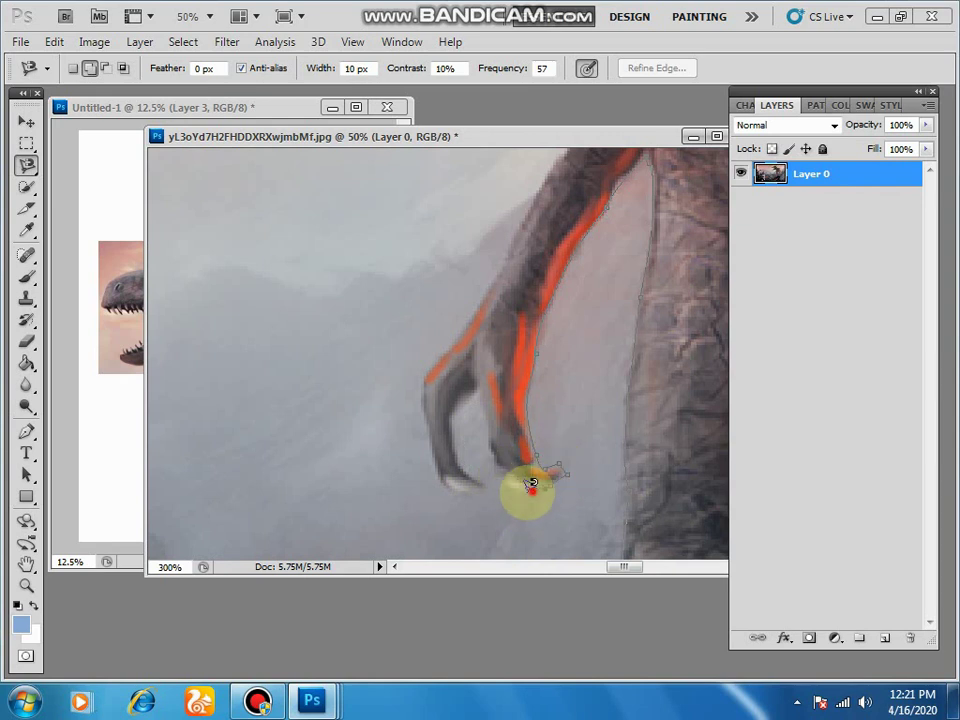
pyautogui.click(475, 461)
pyautogui.click(481, 430)
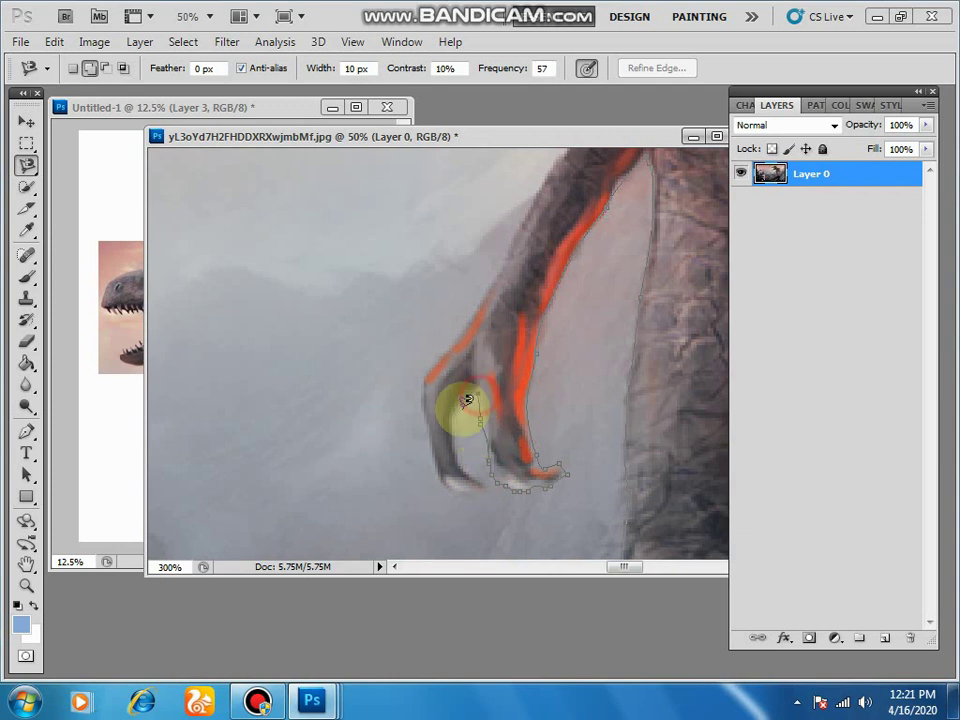
pyautogui.click(456, 454)
pyautogui.click(468, 472)
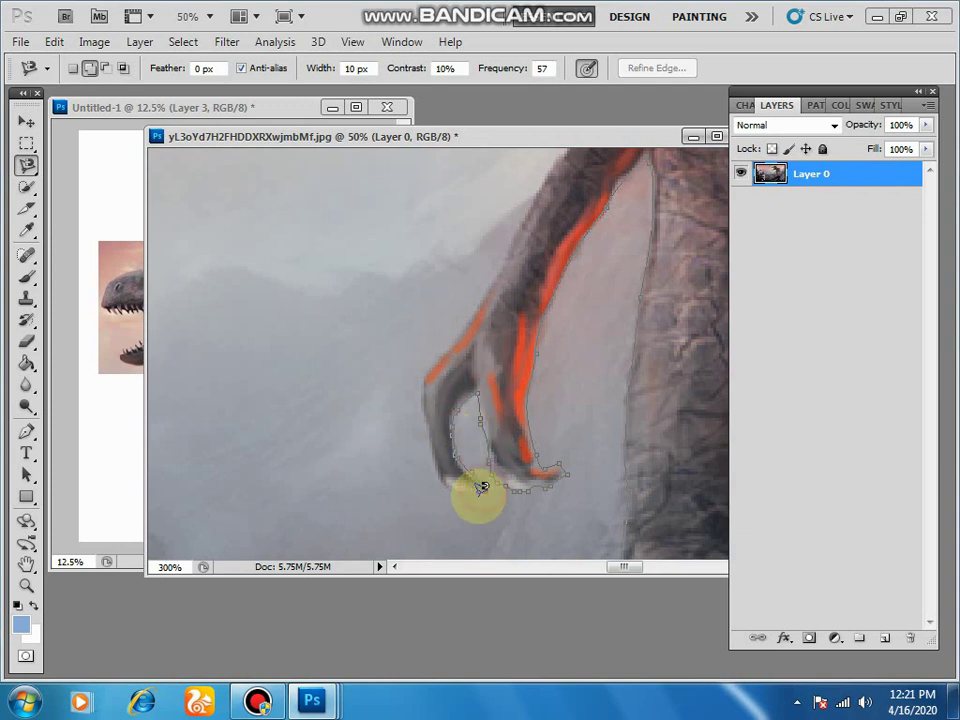
pyautogui.click(453, 495)
pyautogui.click(437, 481)
pyautogui.click(426, 428)
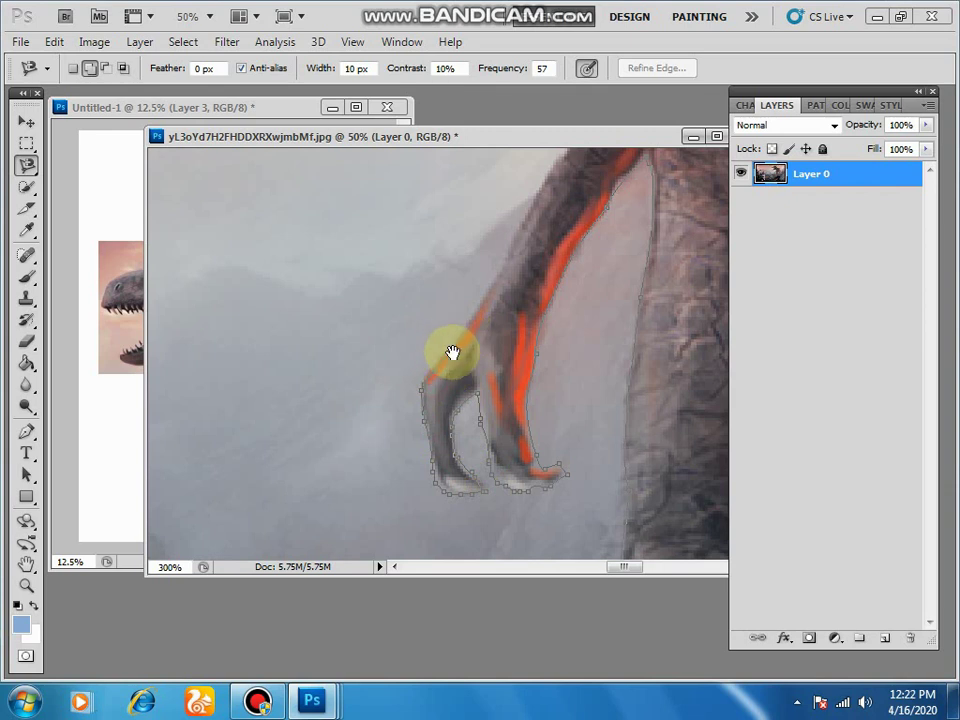
# Continue the magnetic outline up the claw's edge to the top of the arm.
pyautogui.moveTo(465, 336); pyautogui.dragTo(369, 514)
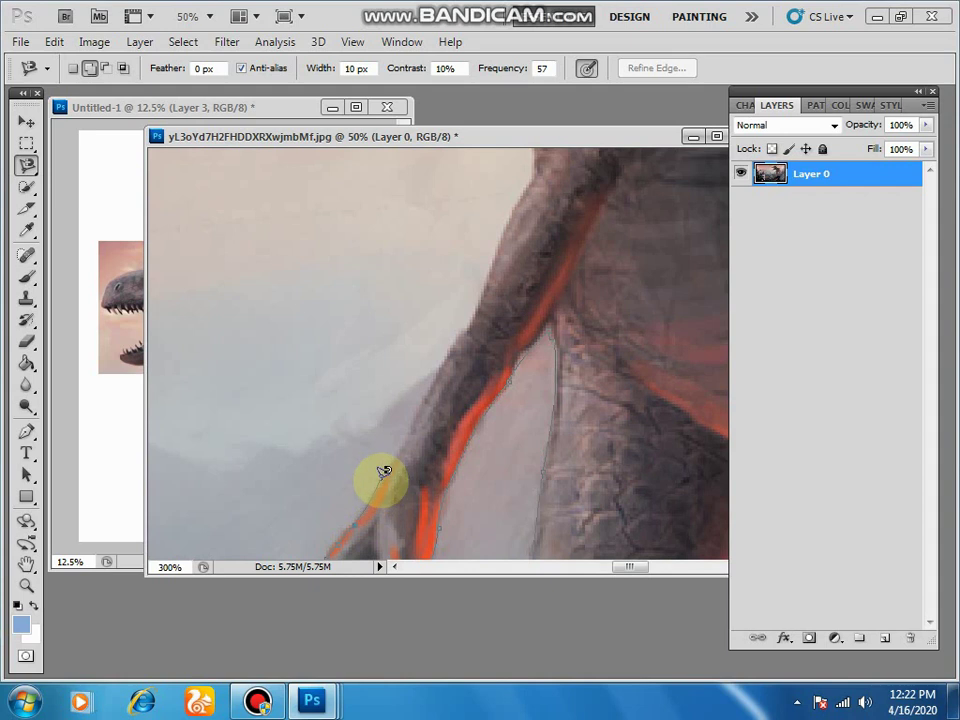
pyautogui.click(399, 441)
pyautogui.click(435, 369)
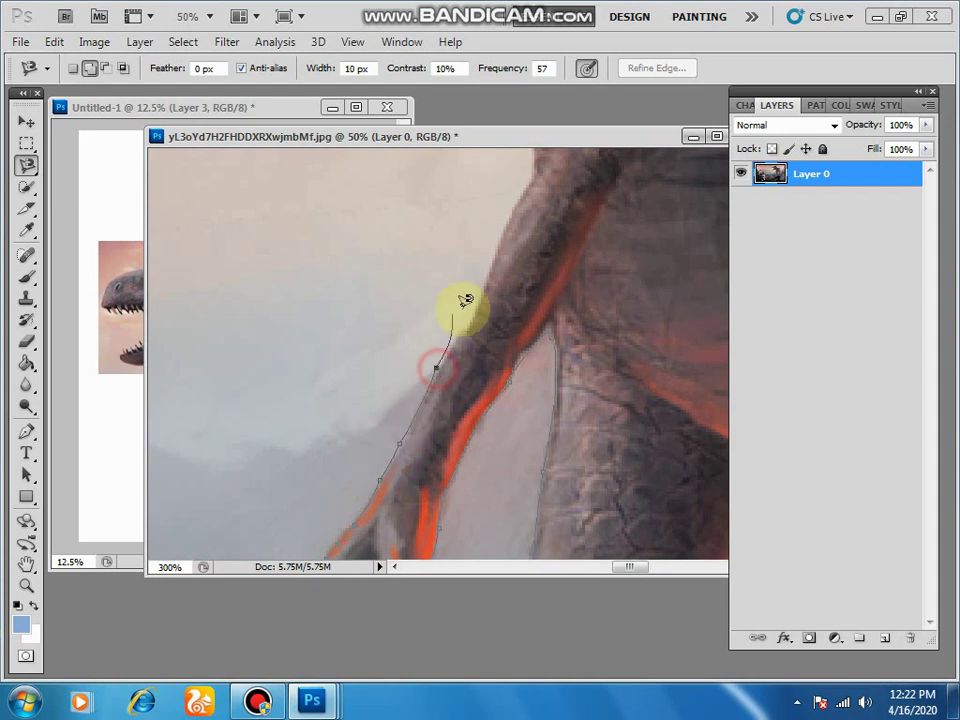
pyautogui.click(471, 320)
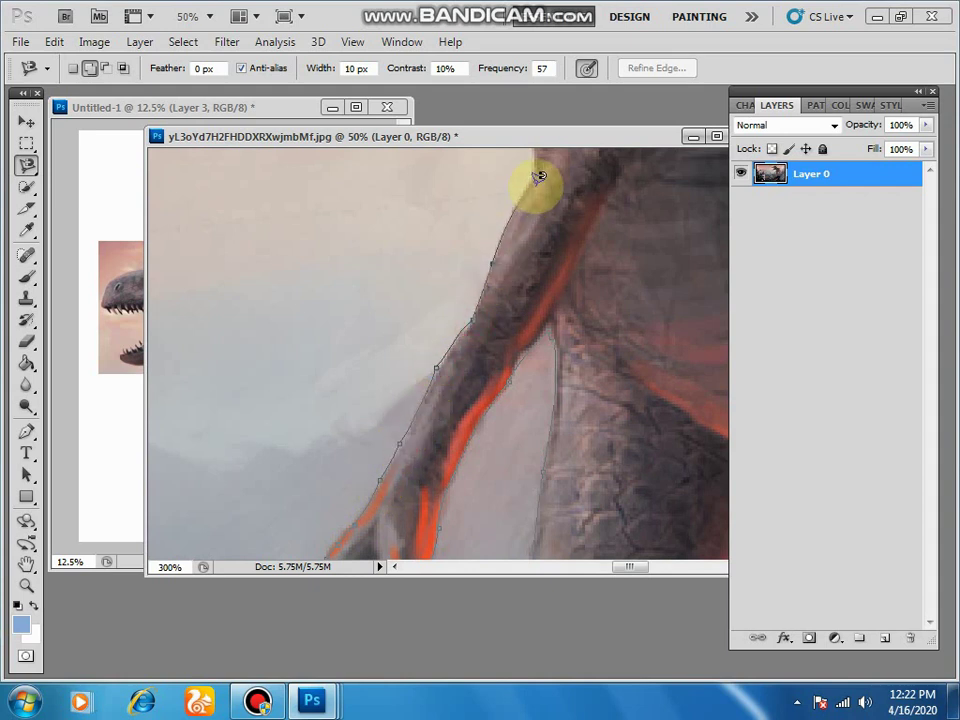
pyautogui.moveTo(538, 172); pyautogui.dragTo(459, 476)
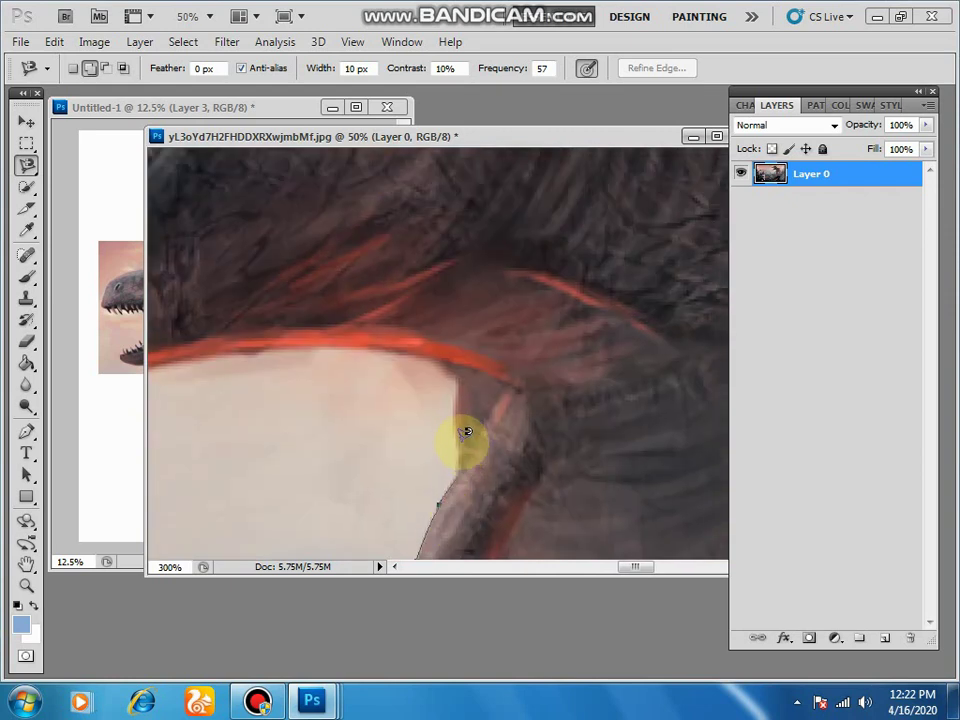
pyautogui.click(441, 372)
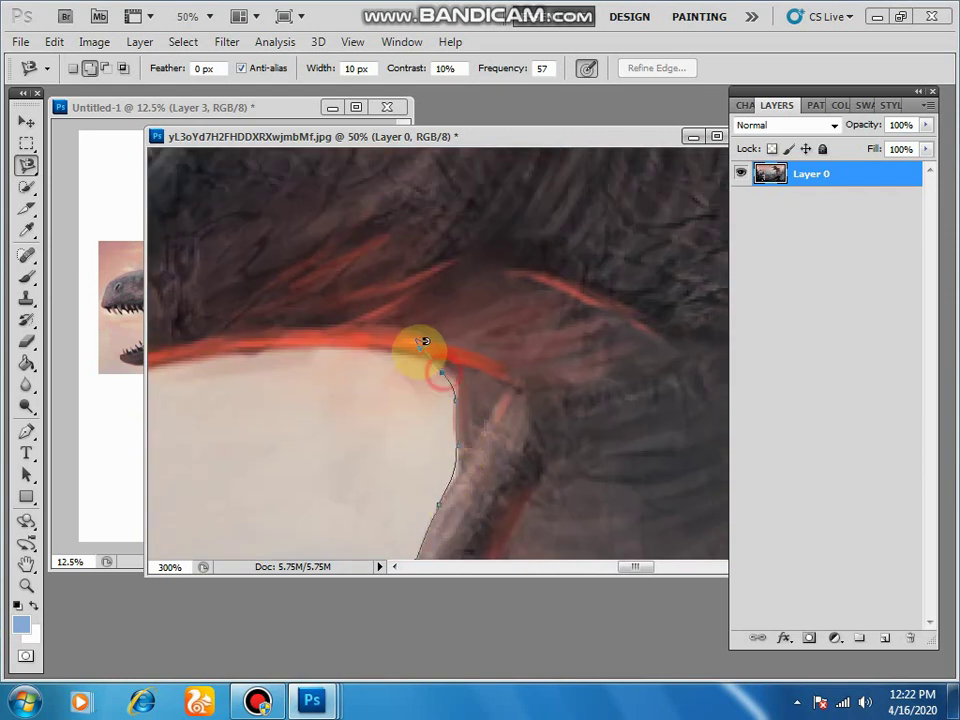
# Extend the outline along the belly and lower jaw around to the jaw tip.
pyautogui.moveTo(352, 356); pyautogui.dragTo(568, 328)
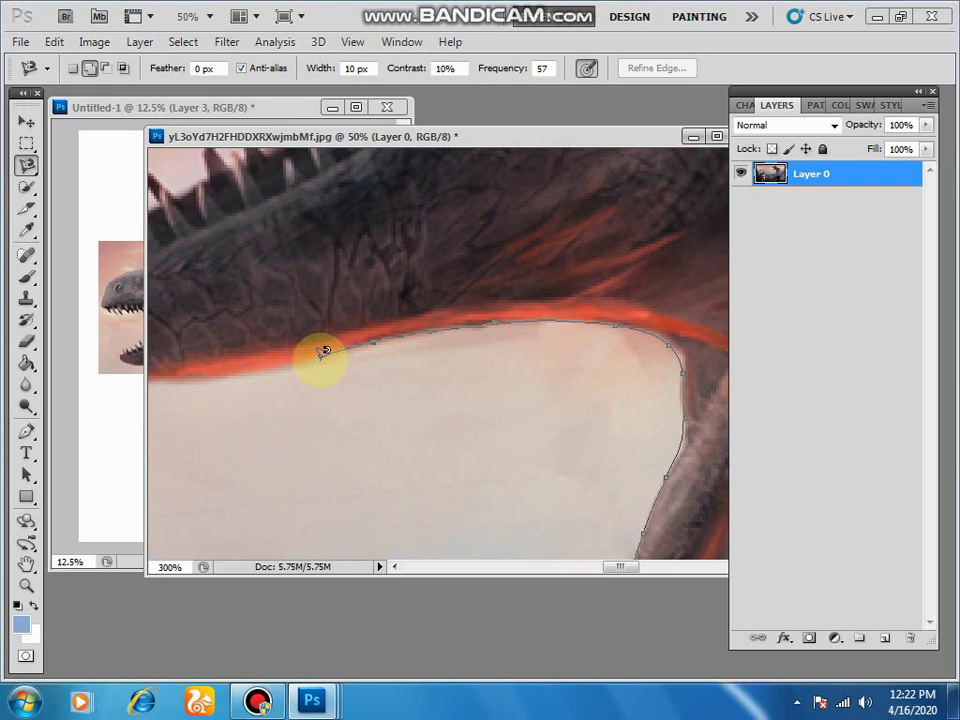
pyautogui.moveTo(320, 360)
pyautogui.mouseDown()
pyautogui.moveTo(467, 338)
pyautogui.moveTo(577, 337)
pyautogui.moveTo(529, 354)
pyautogui.moveTo(437, 352)
pyautogui.mouseUp()
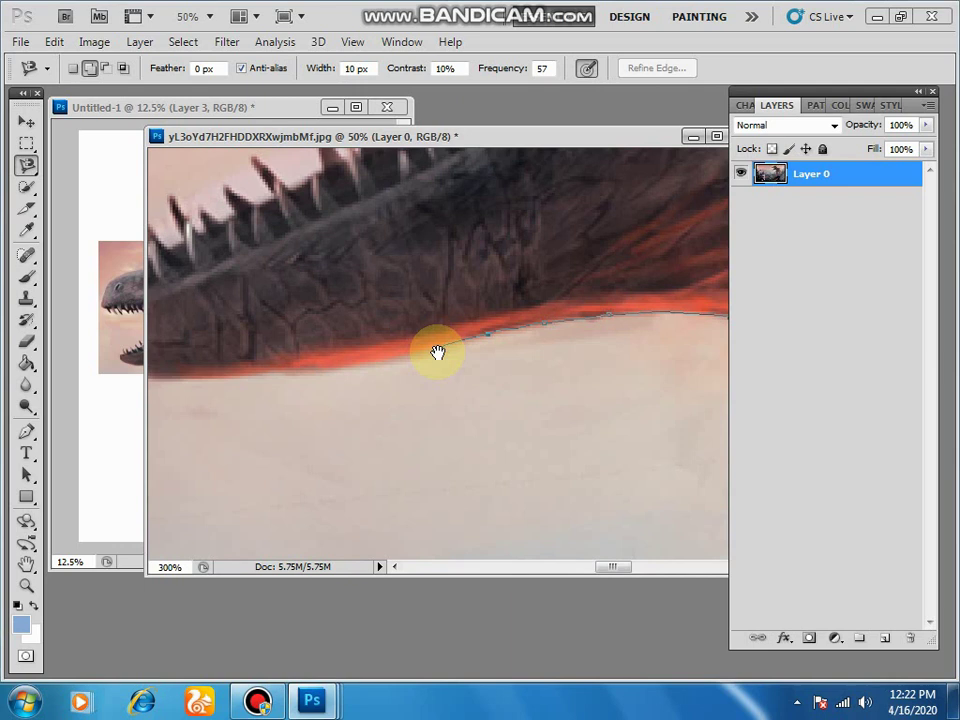
pyautogui.moveTo(437, 352); pyautogui.dragTo(527, 350)
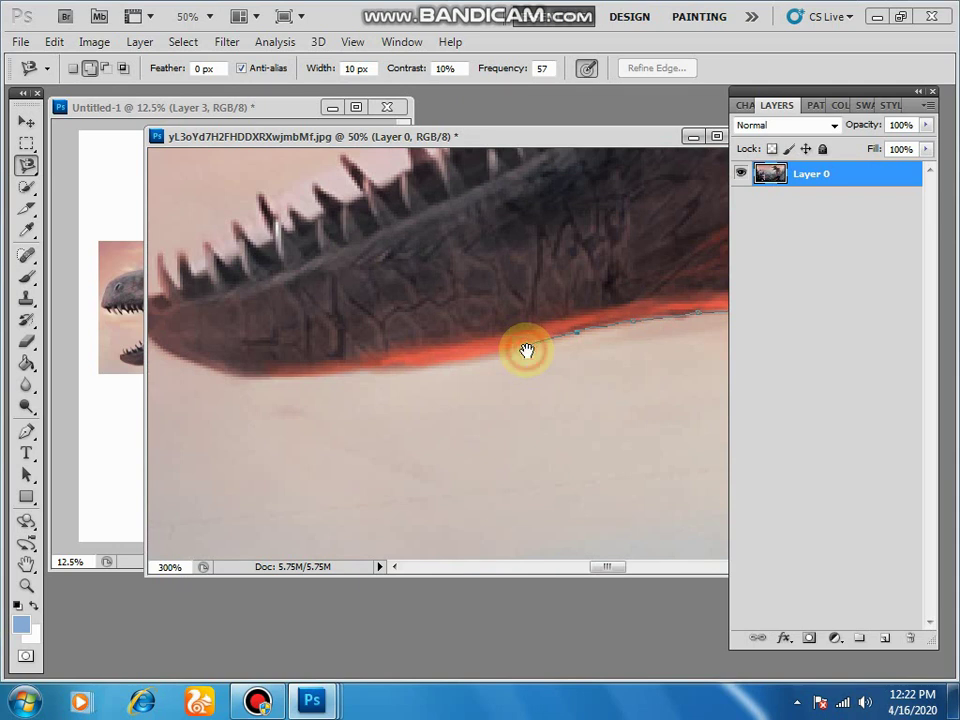
pyautogui.moveTo(527, 350); pyautogui.dragTo(671, 346)
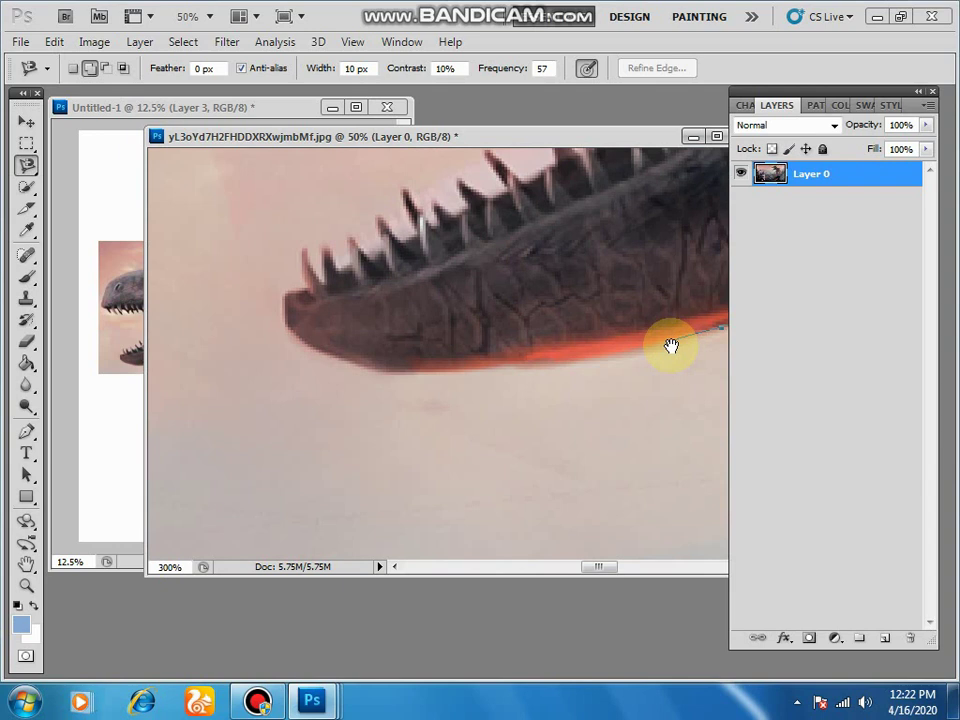
pyautogui.moveTo(673, 337)
pyautogui.mouseDown()
pyautogui.moveTo(662, 339)
pyautogui.moveTo(692, 336)
pyautogui.moveTo(619, 355)
pyautogui.mouseUp()
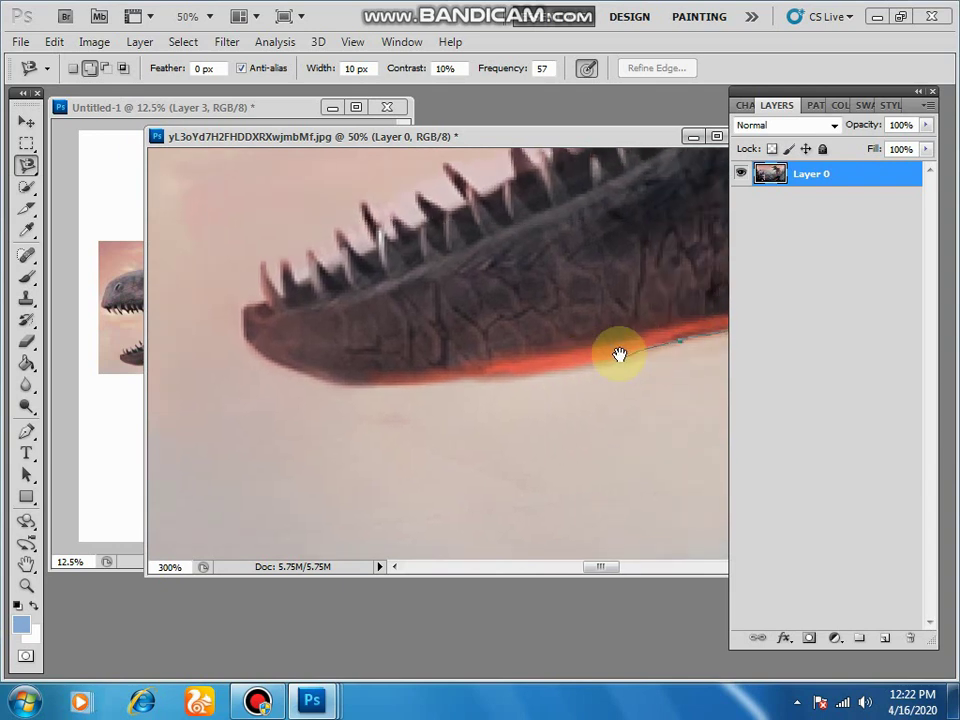
pyautogui.click(551, 372)
pyautogui.click(484, 379)
pyautogui.click(340, 393)
pyautogui.click(258, 357)
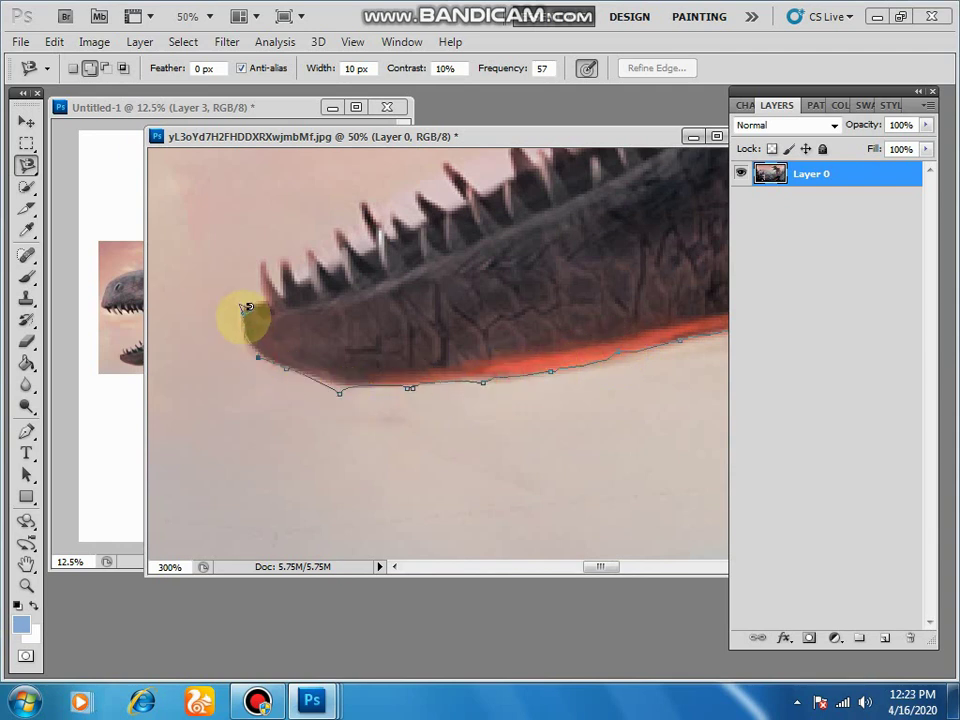
pyautogui.click(242, 315)
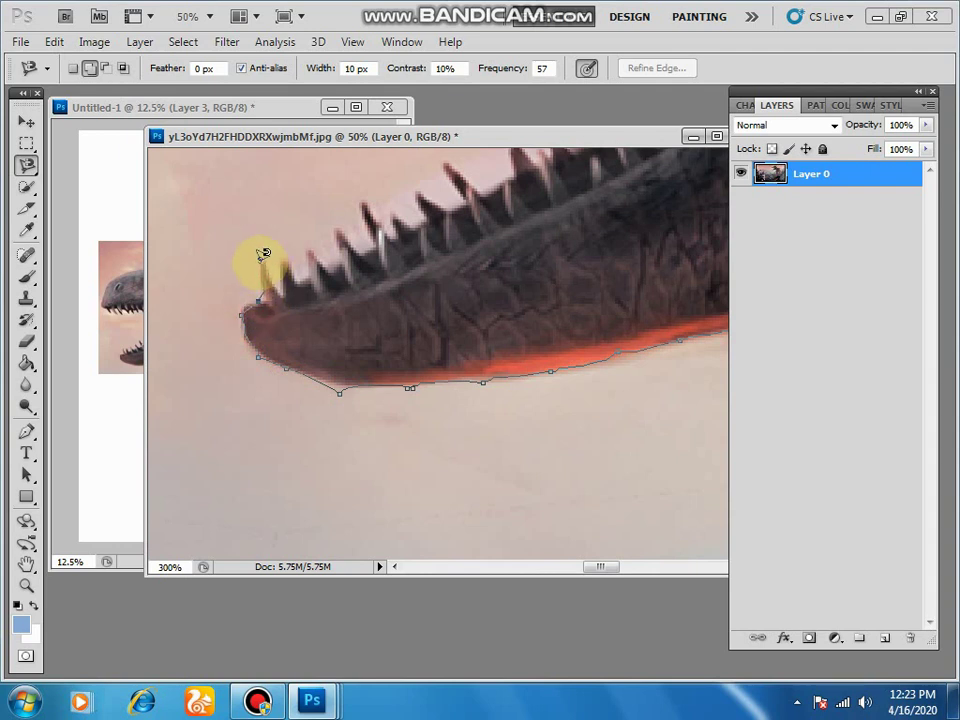
# Continue the outline along the teeth, then zoom out to see the whole dinosaur.
pyautogui.click(260, 260)
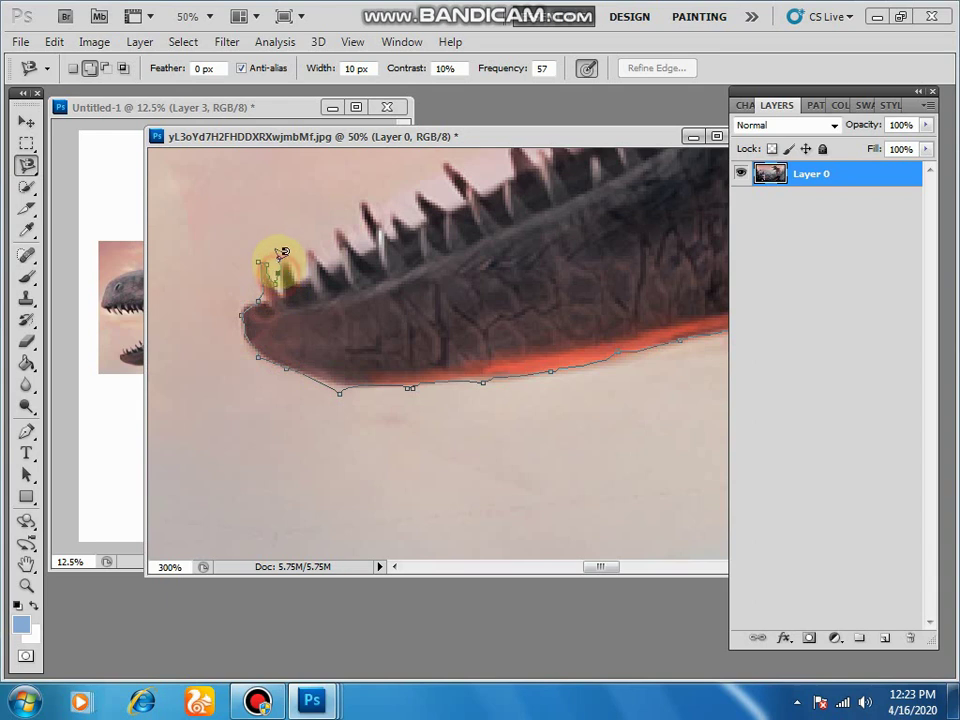
pyautogui.click(288, 260)
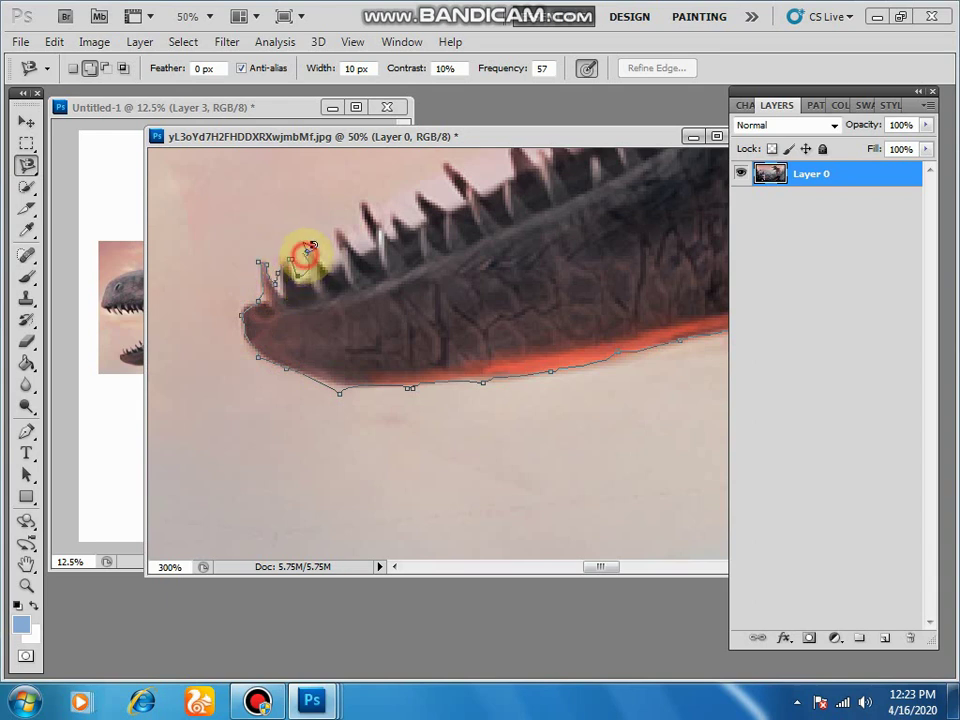
pyautogui.click(332, 239)
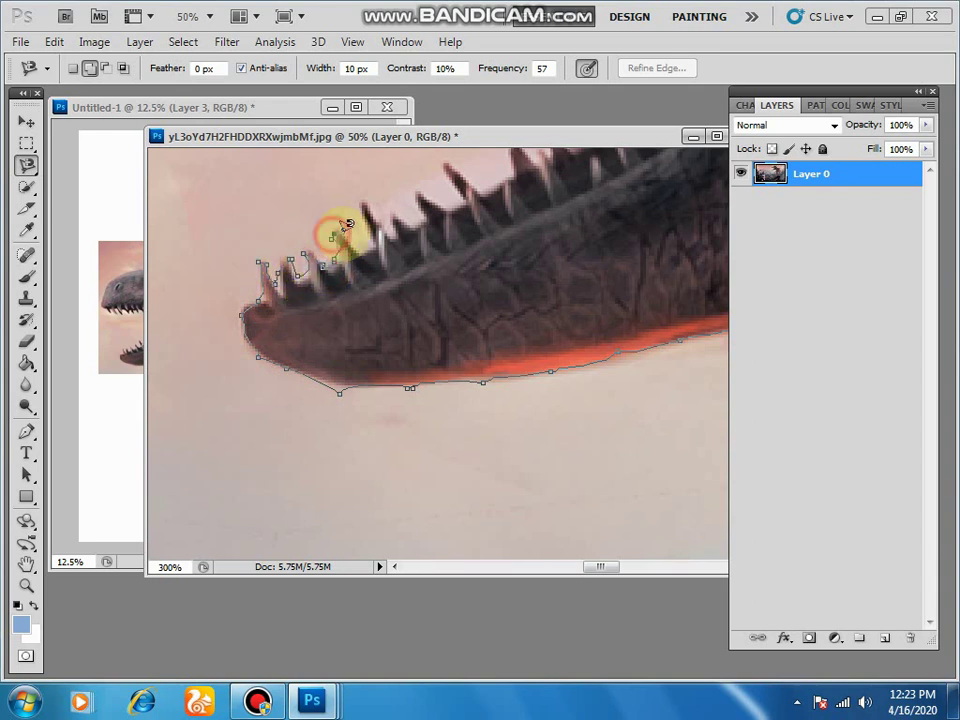
pyautogui.click(362, 219)
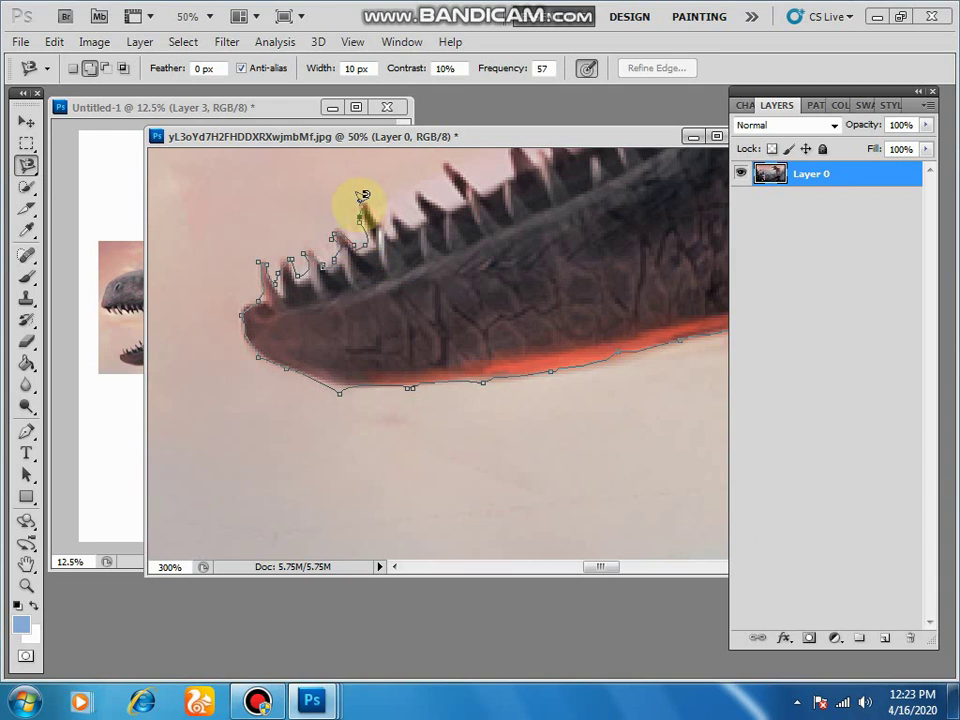
pyautogui.moveTo(392, 212)
pyautogui.mouseDown()
pyautogui.moveTo(405, 212)
pyautogui.moveTo(328, 357)
pyautogui.moveTo(261, 439)
pyautogui.mouseUp()
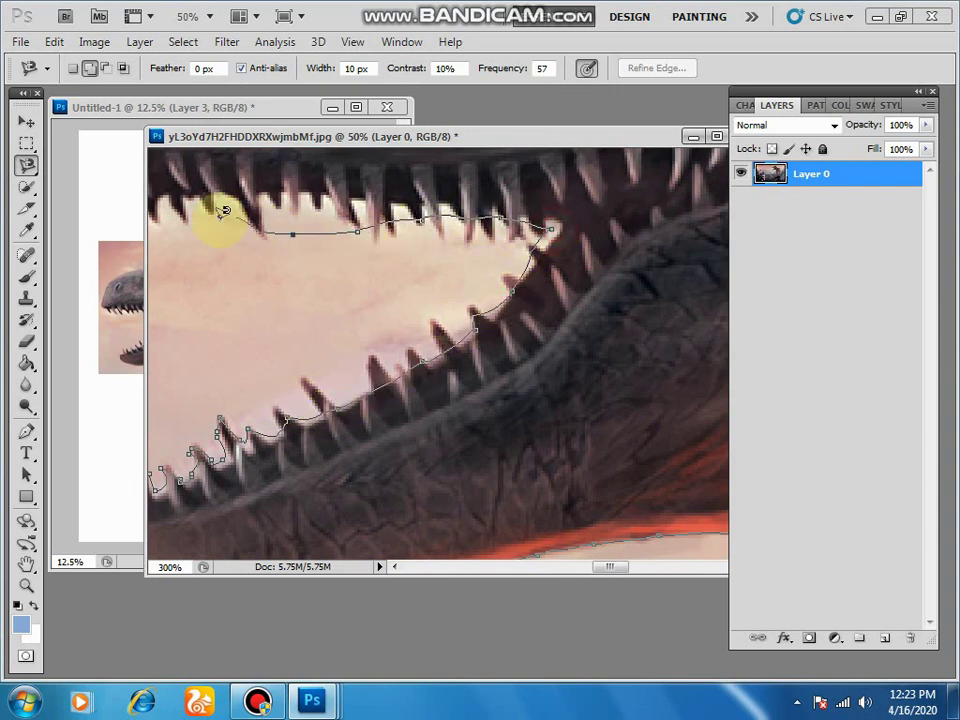
pyautogui.moveTo(161, 210); pyautogui.dragTo(471, 253)
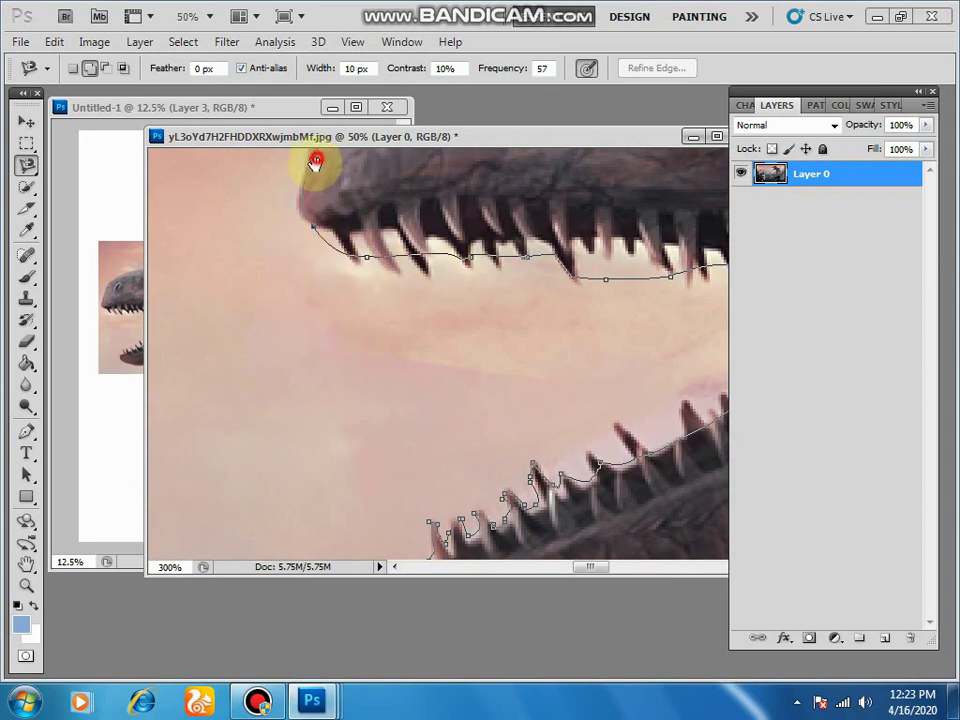
pyautogui.moveTo(317, 159); pyautogui.dragTo(213, 366)
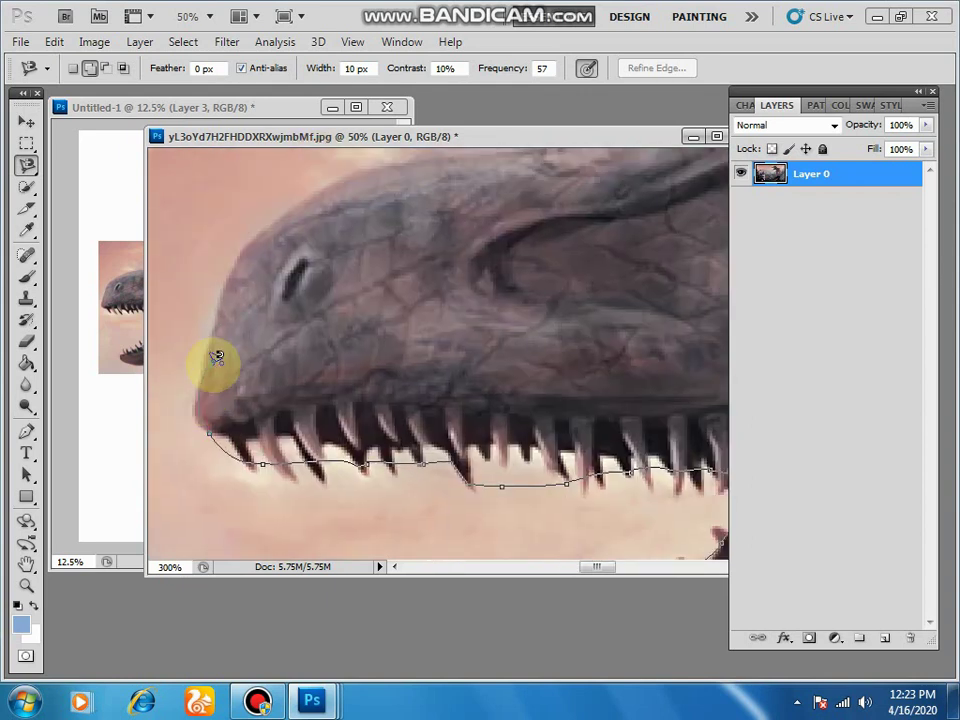
pyautogui.hotkey('ctrl', '-')
pyautogui.hotkey('ctrl', '-')
pyautogui.hotkey('ctrl', '-')
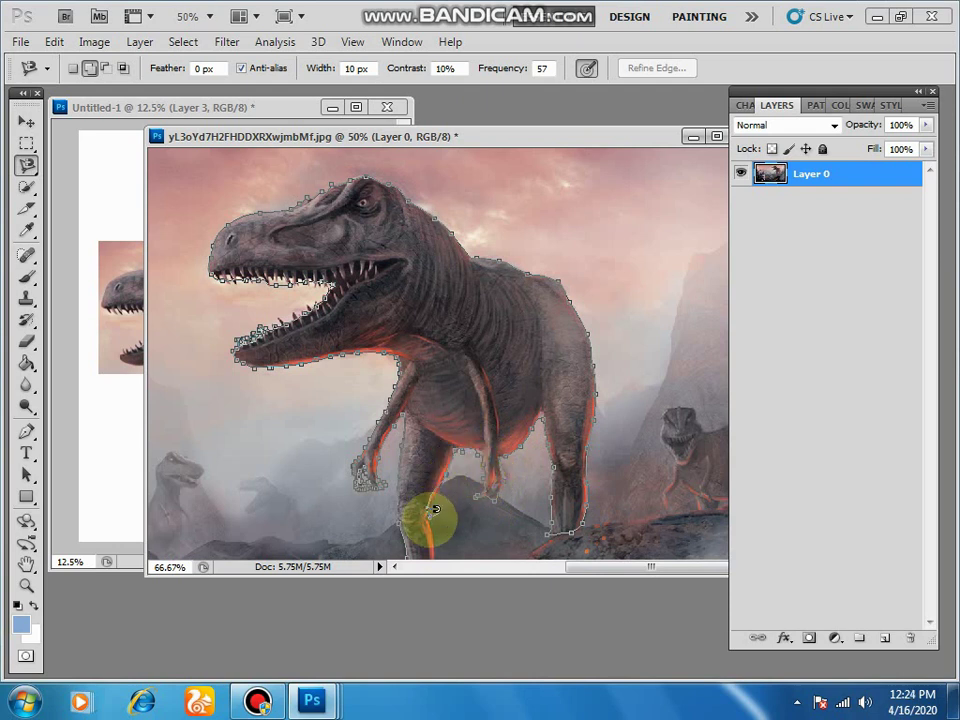
# Bring the T-rex's legs into view and close the Magnetic Lasso outline at its start point.
pyautogui.moveTo(433, 518); pyautogui.dragTo(454, 349)
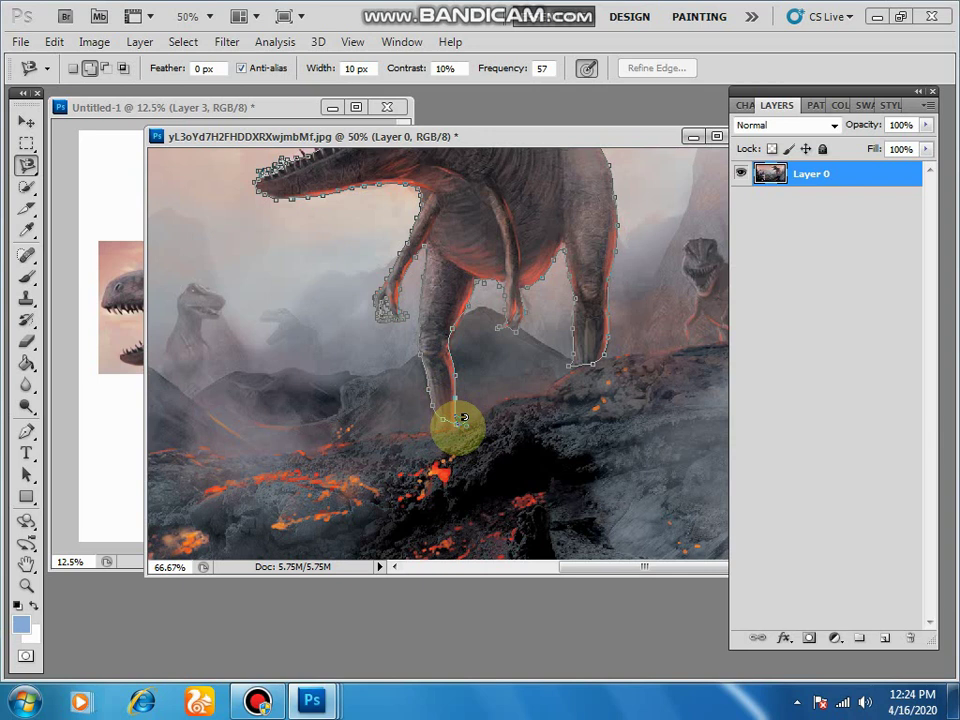
pyautogui.click(463, 416)
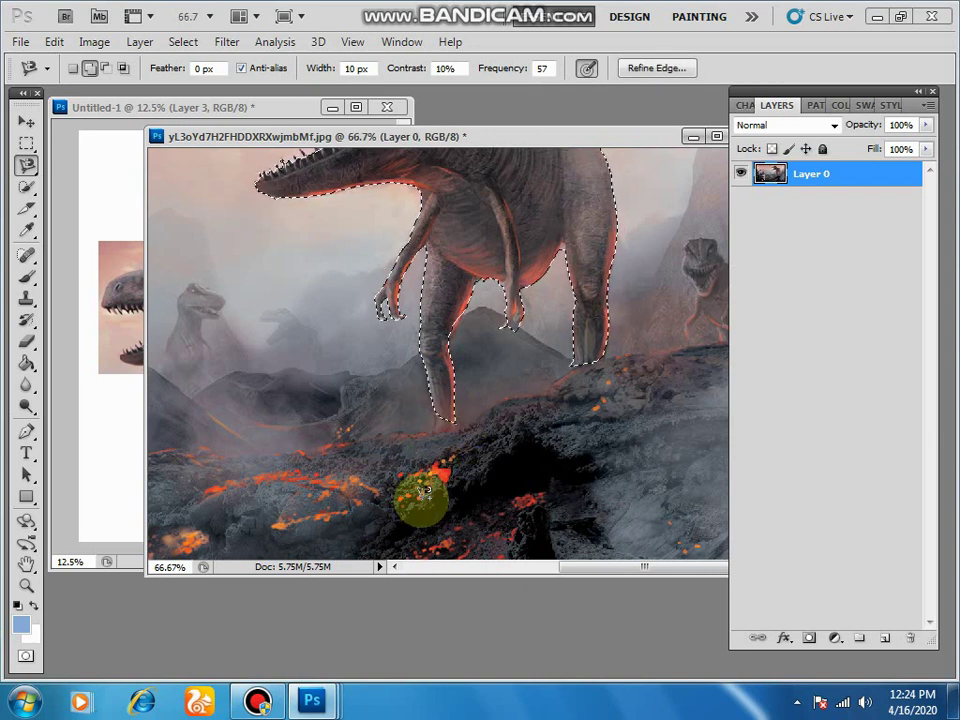
# Feather the dinosaur selection by 3 pixels.
pyautogui.rightClick(458, 236)
pyautogui.click(513, 291)
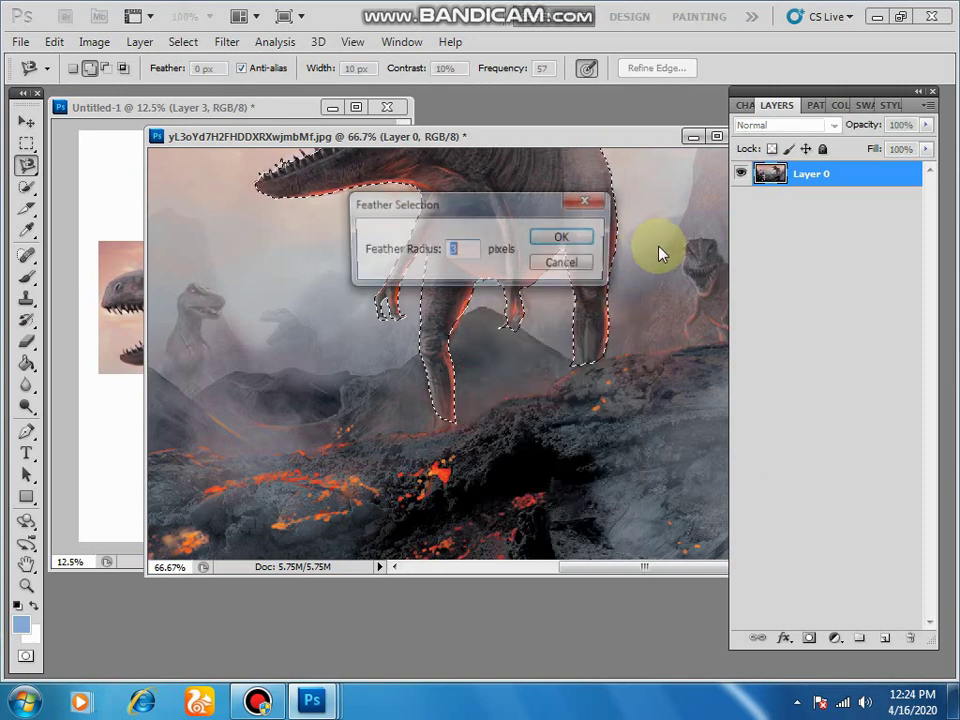
pyautogui.click(562, 243)
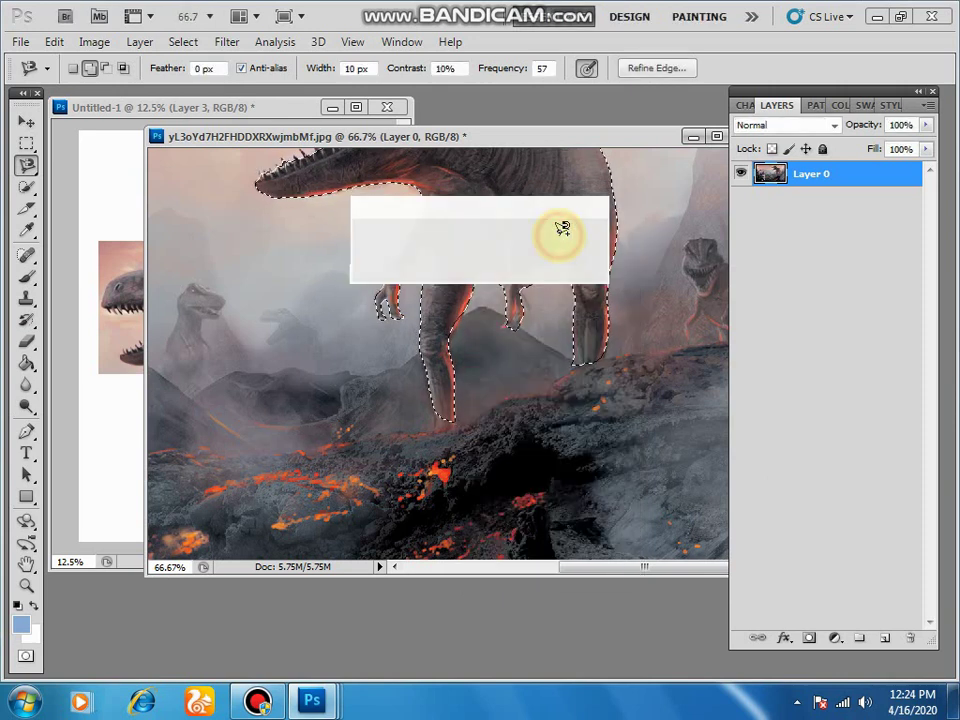
# Drag the cut-out T-rex into Untitled-1 as Layer 4 and enlarge it with Free Transform.
pyautogui.click(26, 124)
pyautogui.moveTo(396, 214); pyautogui.dragTo(197, 500)
pyautogui.hotkey('ctrl', 't')
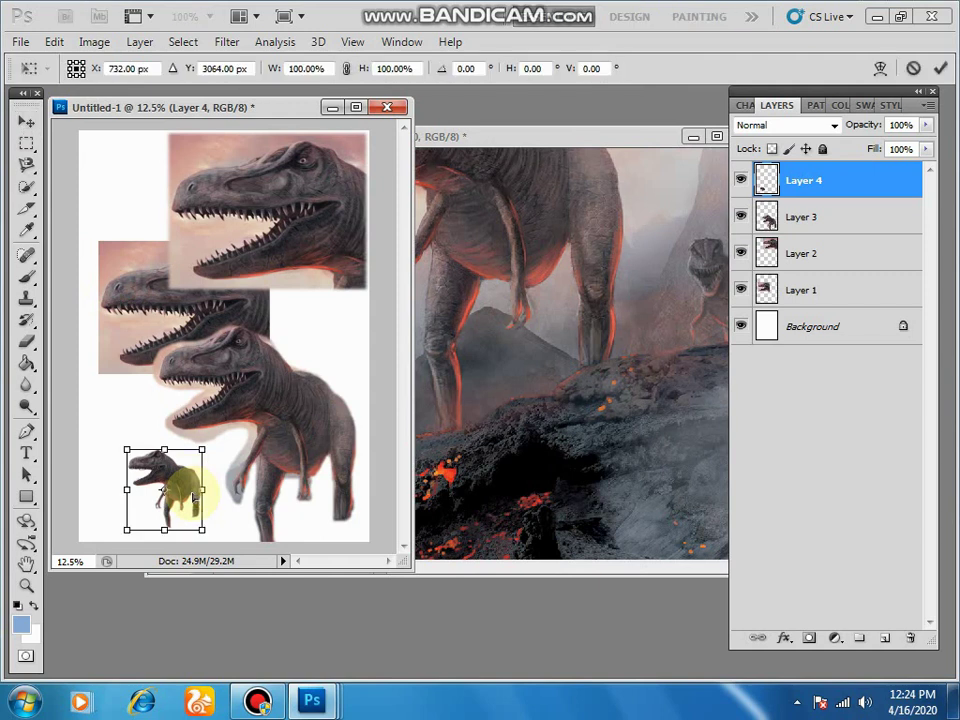
pyautogui.moveTo(122, 446); pyautogui.dragTo(6, 214)
pyautogui.moveTo(150, 336); pyautogui.dragTo(326, 370)
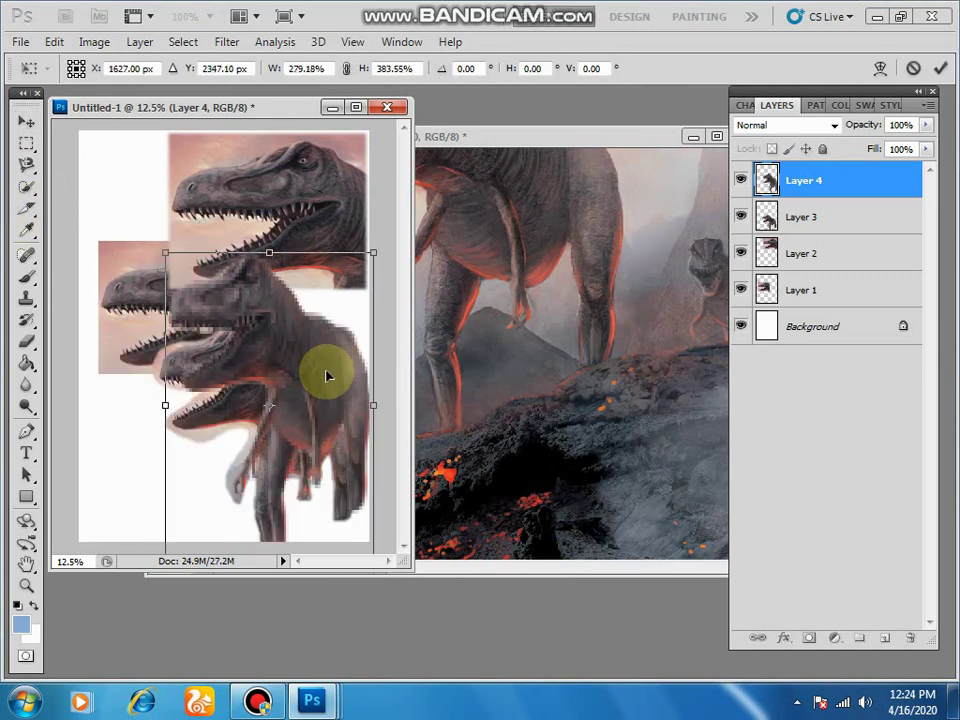
pyautogui.press('Return')
# Move the big dinosaur lower left, shift Layer 3 right and Layer 4 up, then return to the photo.
pyautogui.moveTo(251, 364); pyautogui.dragTo(201, 466)
pyautogui.rightClick(277, 392)
pyautogui.click(292, 392)
pyautogui.moveTo(292, 392); pyautogui.dragTo(326, 393)
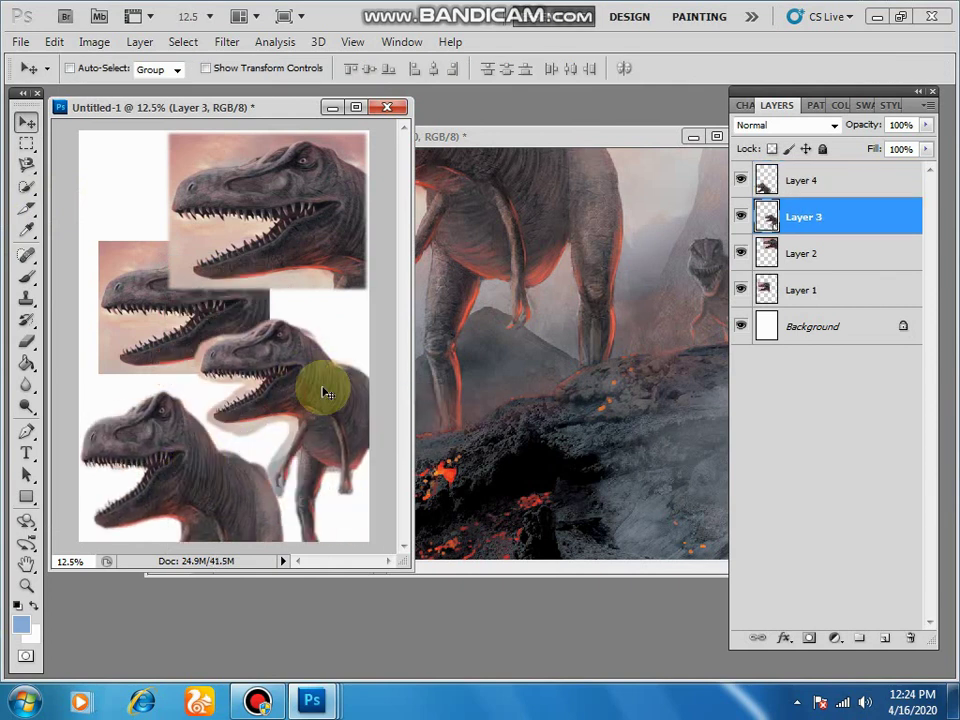
pyautogui.rightClick(189, 467)
pyautogui.click(197, 476)
pyautogui.moveTo(197, 476); pyautogui.dragTo(205, 441)
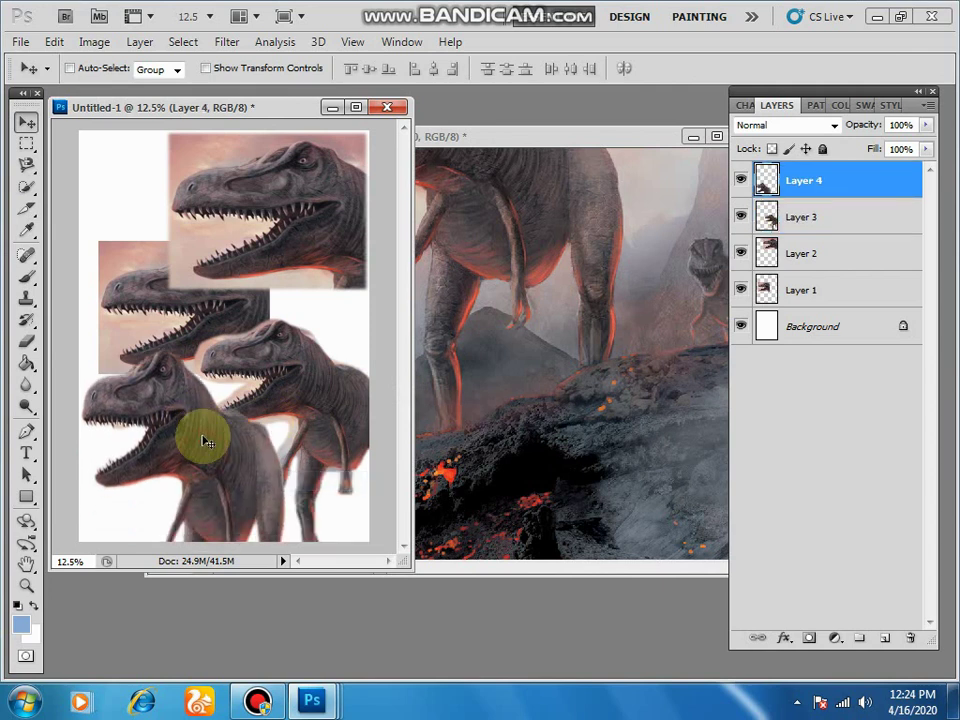
pyautogui.click(463, 385)
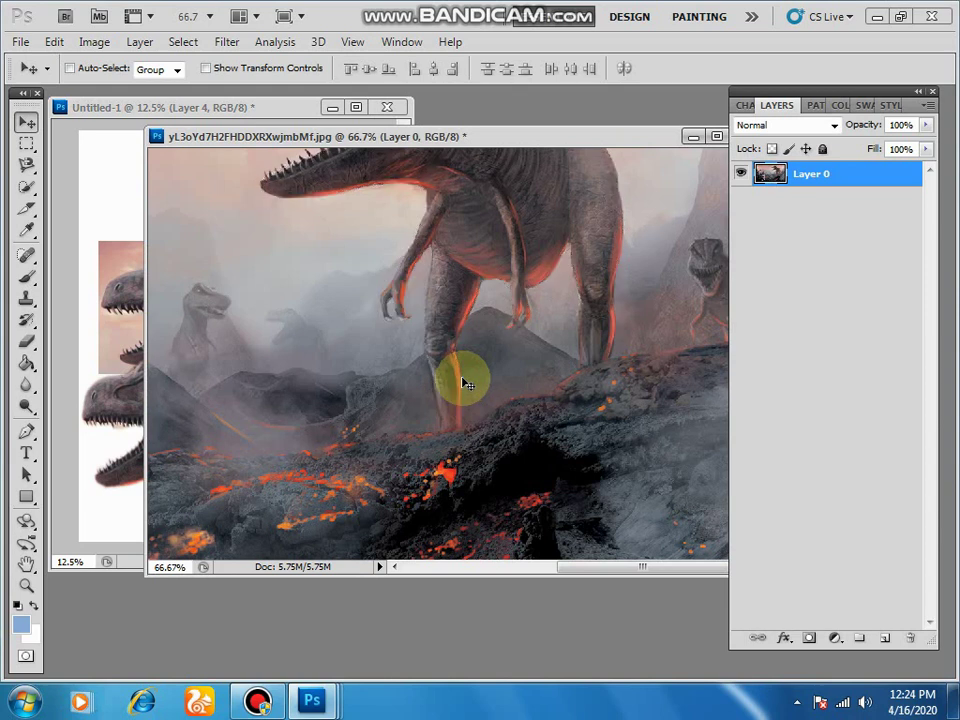
# Paint a Quick Selection in Add mode over the T-rex's head, neck and body.
pyautogui.scroll(5, 415, 385)
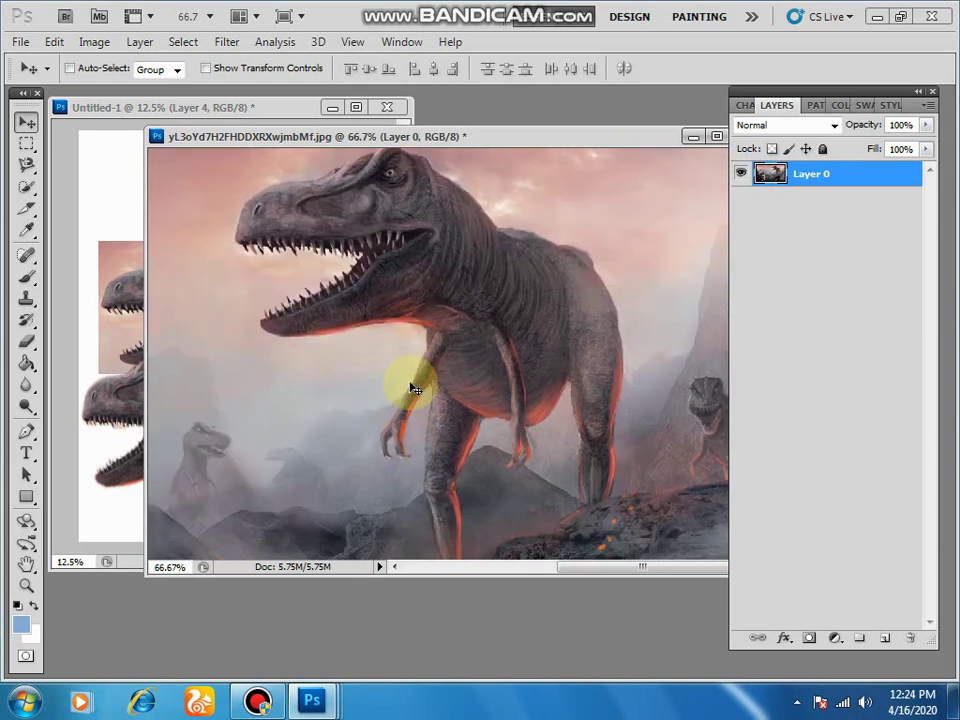
pyautogui.click(27, 170)
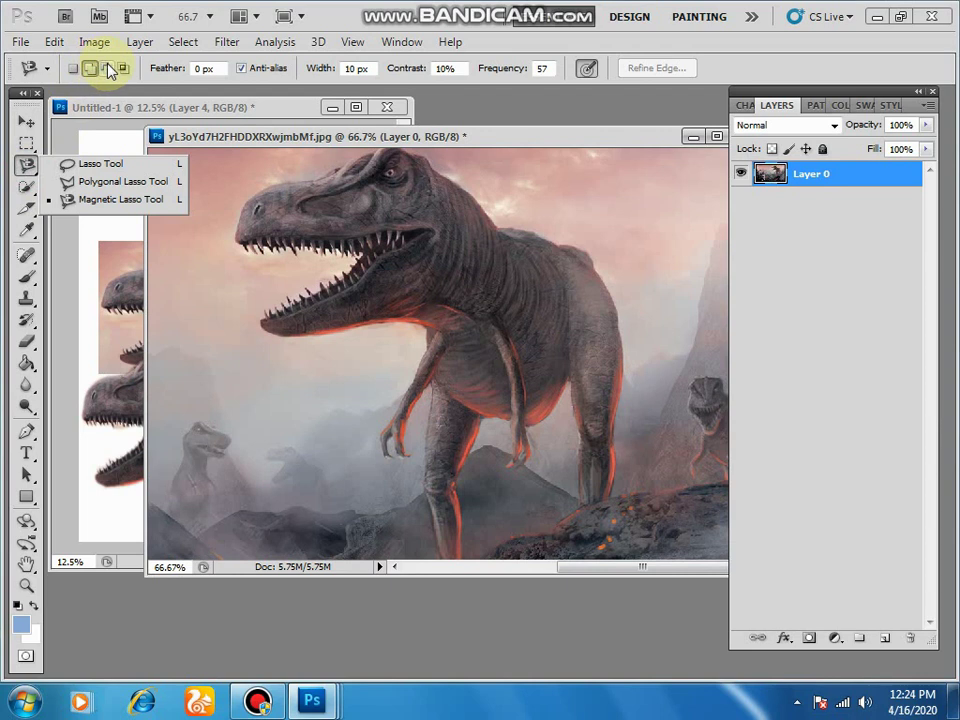
pyautogui.click(30, 191)
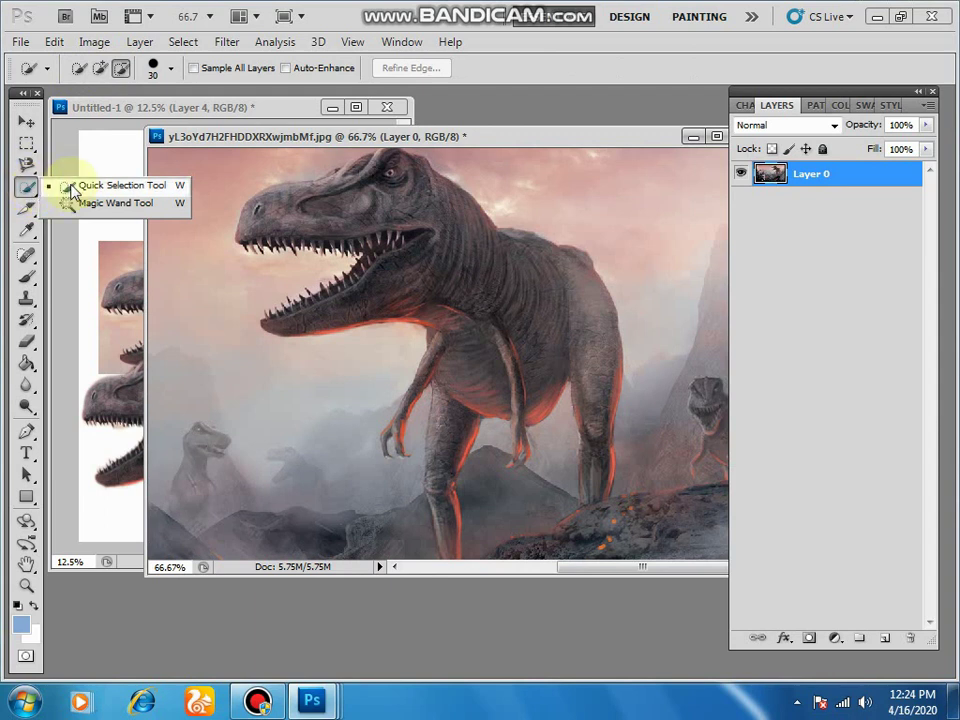
pyautogui.click(72, 189)
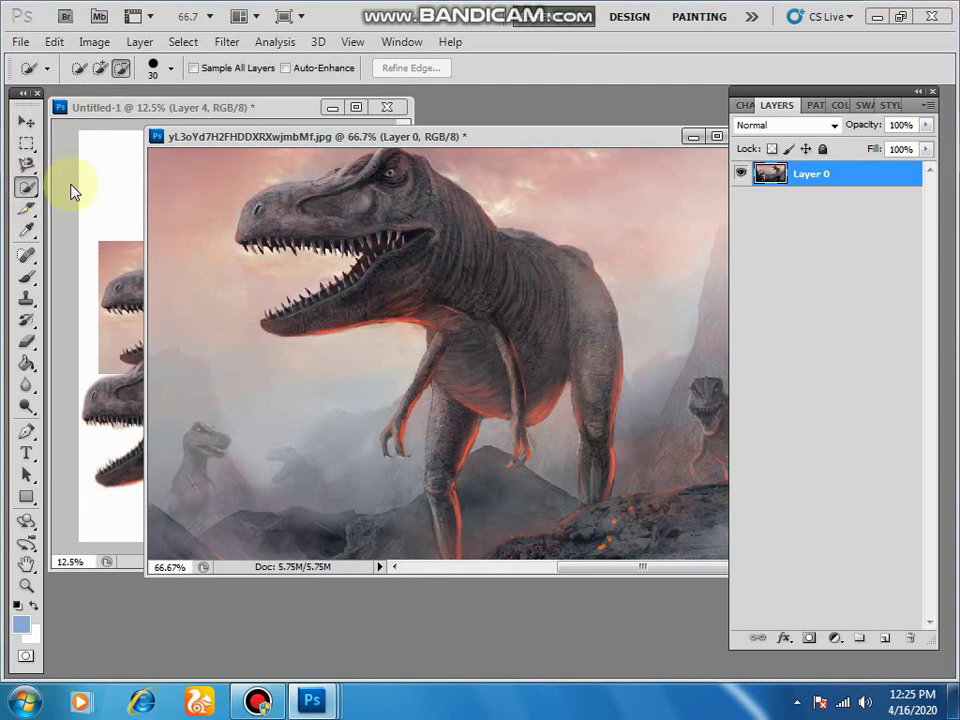
pyautogui.click(100, 67)
pyautogui.moveTo(330, 190)
pyautogui.mouseDown()
pyautogui.moveTo(424, 231)
pyautogui.moveTo(456, 262)
pyautogui.moveTo(451, 279)
pyautogui.moveTo(511, 305)
pyautogui.moveTo(493, 295)
pyautogui.moveTo(554, 297)
pyautogui.moveTo(563, 361)
pyautogui.moveTo(602, 463)
pyautogui.moveTo(598, 489)
pyautogui.moveTo(467, 474)
pyautogui.moveTo(459, 455)
pyautogui.moveTo(459, 487)
pyautogui.moveTo(459, 426)
pyautogui.moveTo(453, 500)
pyautogui.moveTo(454, 364)
pyautogui.moveTo(412, 342)
pyautogui.moveTo(387, 383)
pyautogui.mouseUp()
# Switch Quick Selection to Subtract and remove the ground between the T-rex's legs.
pyautogui.scroll(-2, 458, 475)
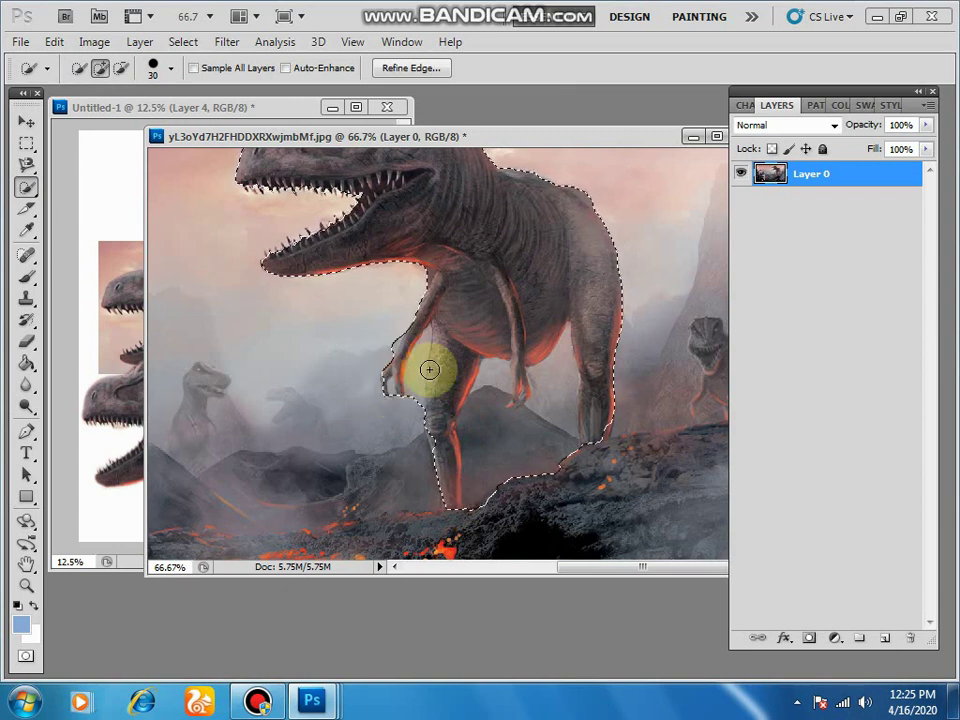
pyautogui.scroll(3, 429, 369)
pyautogui.scroll(1, 429, 375)
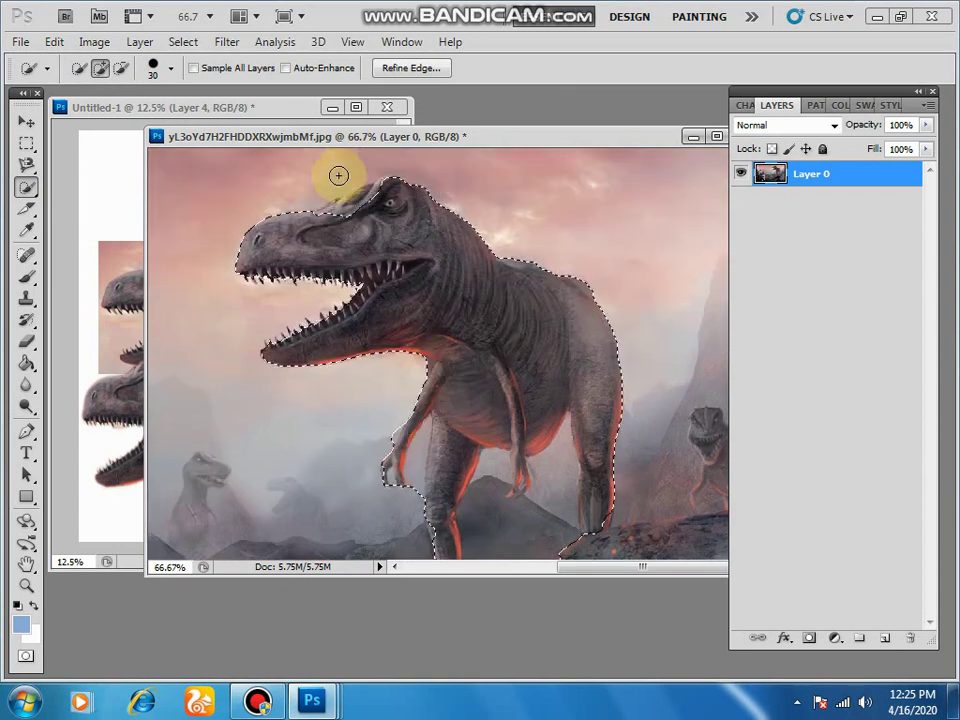
pyautogui.scroll(-2, 452, 242)
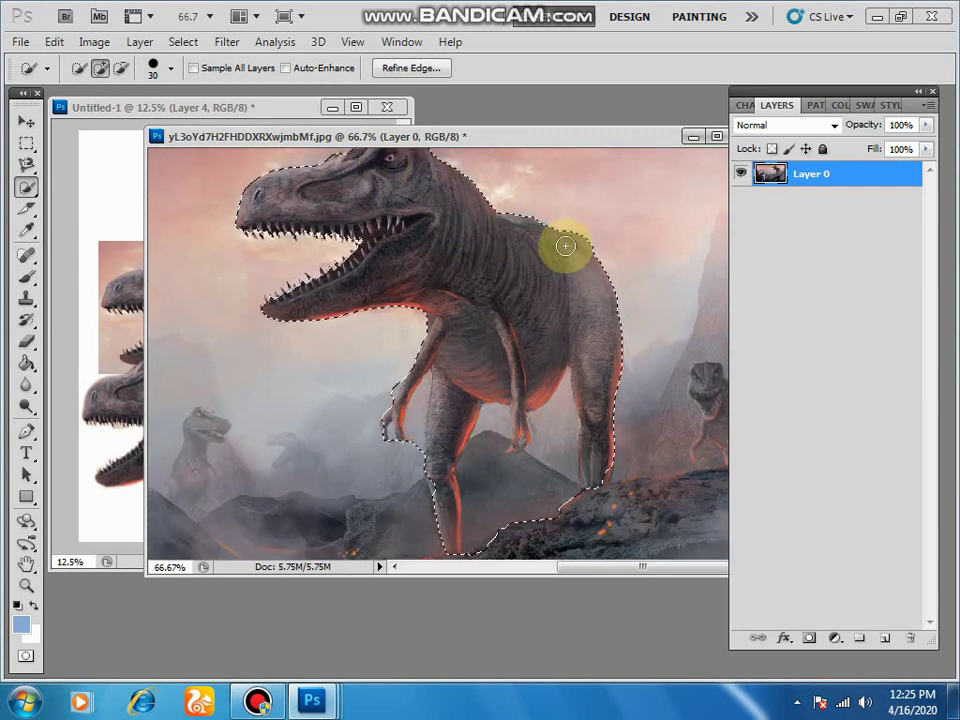
pyautogui.scroll(-2, 592, 270)
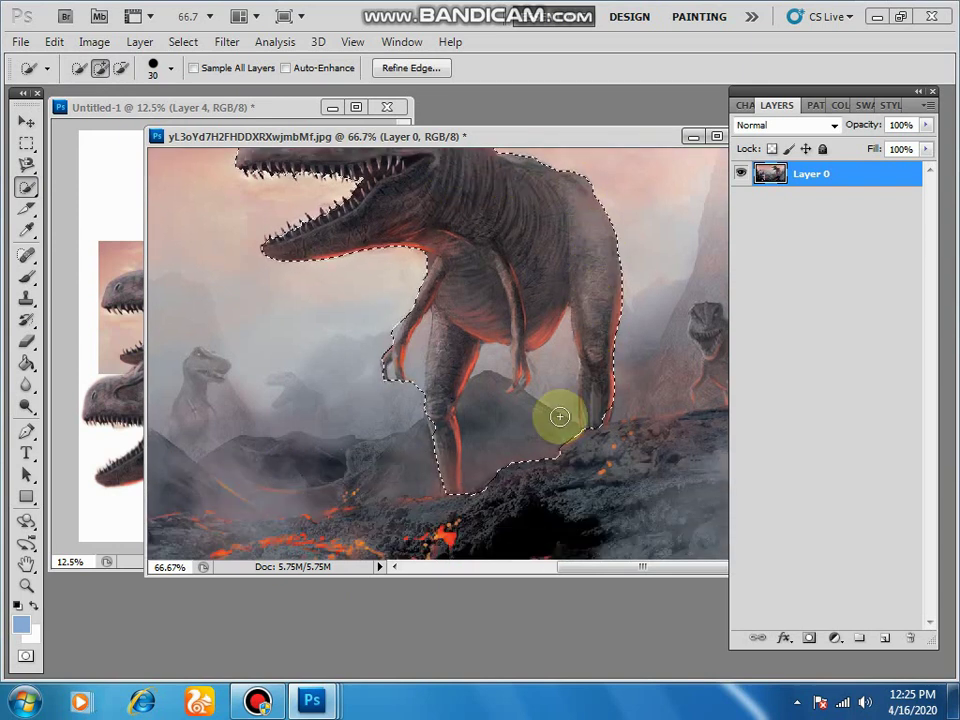
pyautogui.click(120, 68)
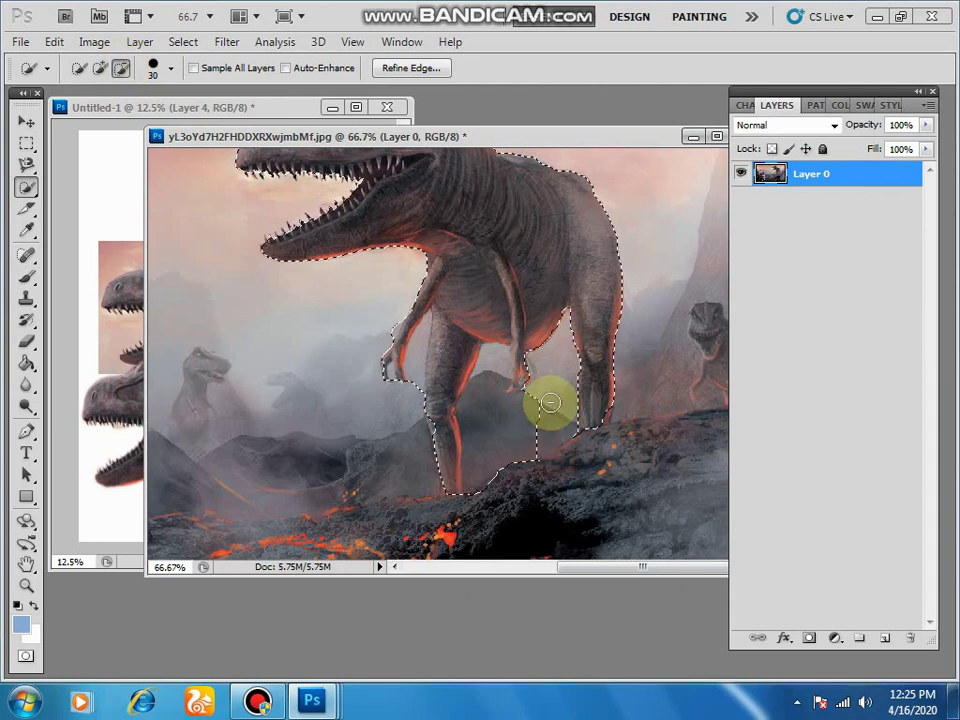
pyautogui.moveTo(547, 412); pyautogui.dragTo(530, 421)
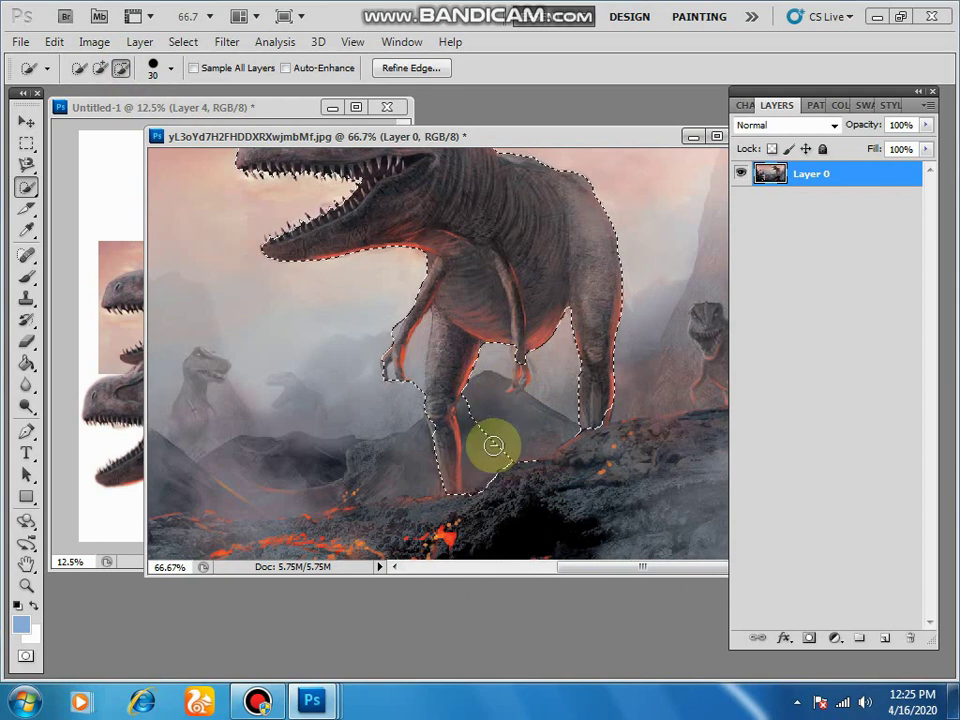
pyautogui.moveTo(495, 466); pyautogui.dragTo(531, 465)
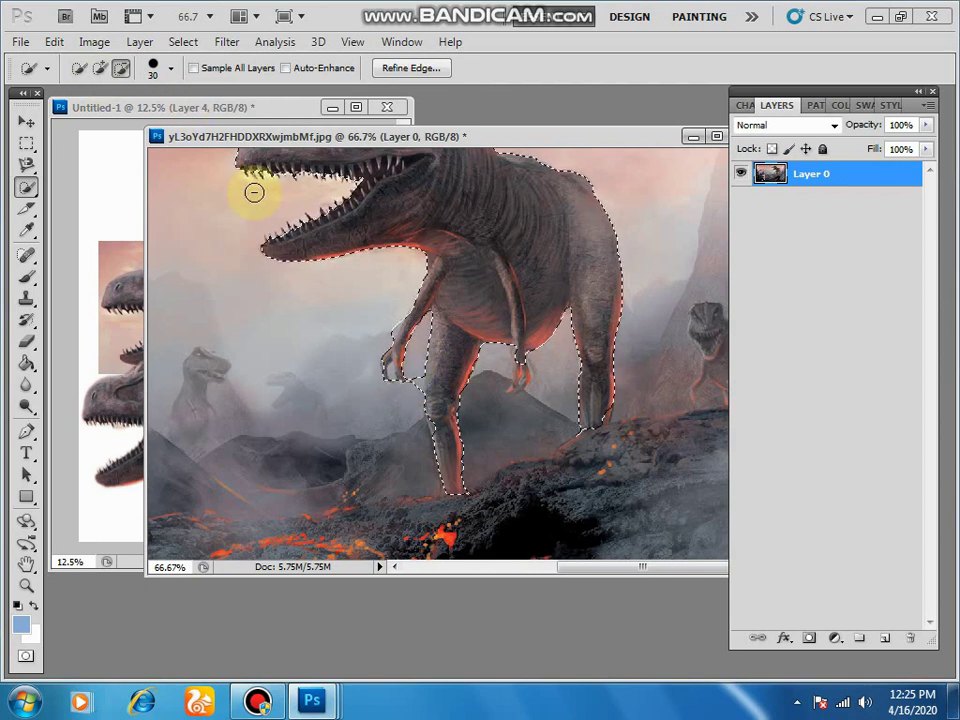
pyautogui.scroll(3, 274, 400)
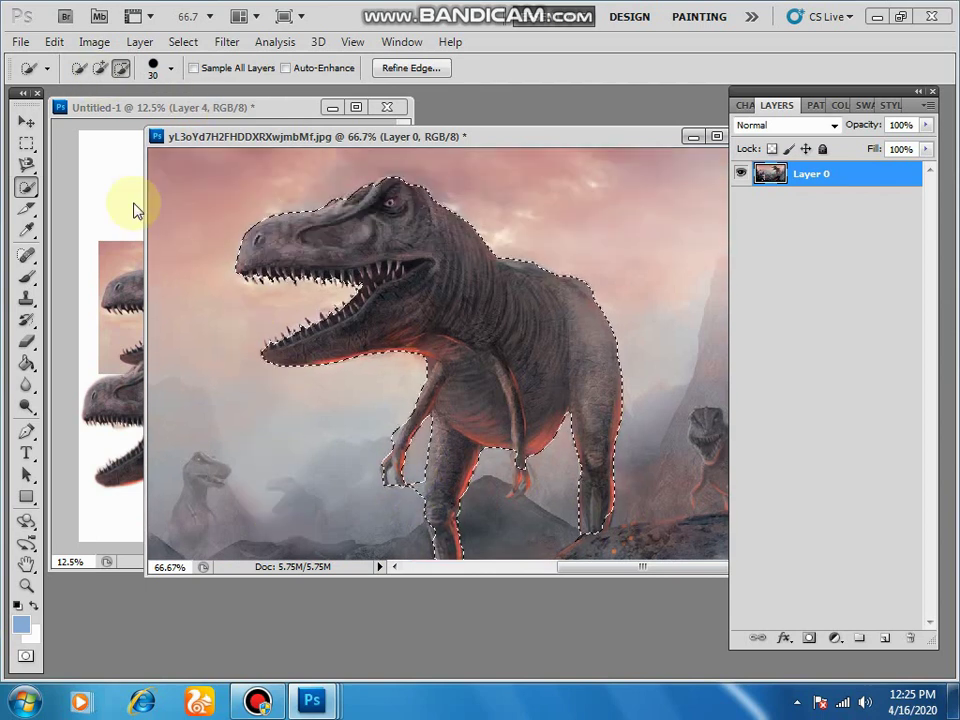
# Switch to the freehand Lasso tool set to Subtract from selection.
pyautogui.click(30, 172)
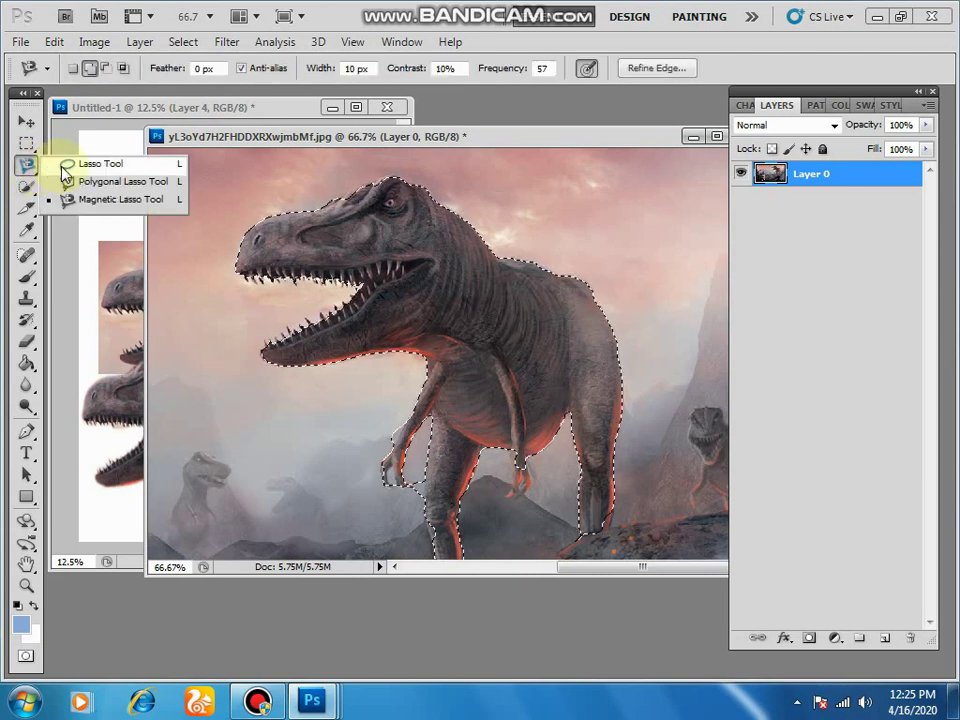
pyautogui.click(64, 168)
pyautogui.scroll(-1, 285, 265)
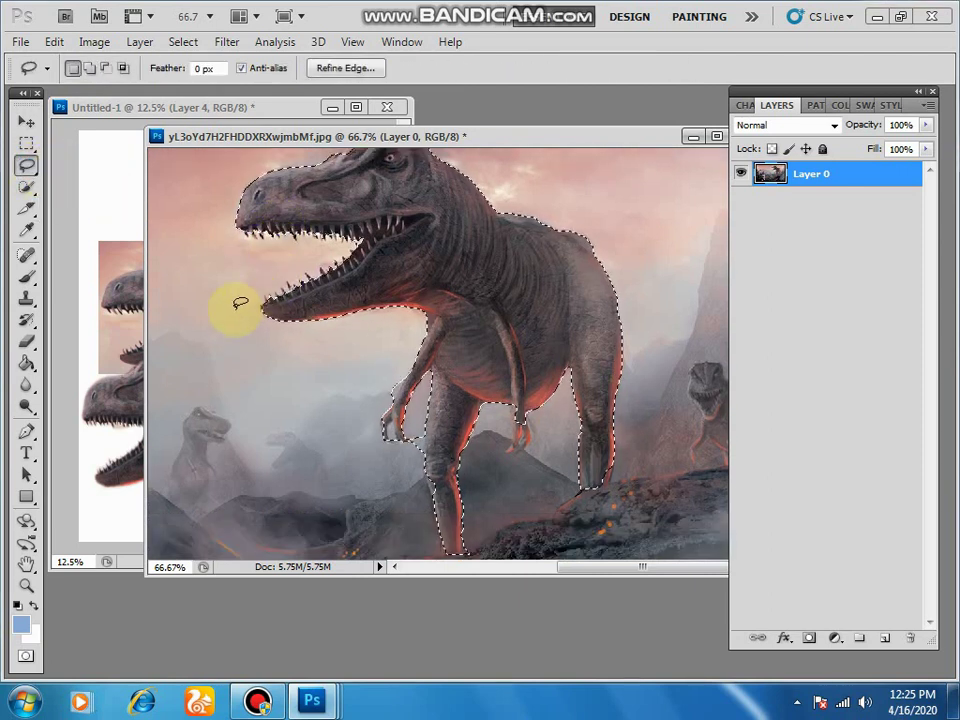
pyautogui.click(105, 69)
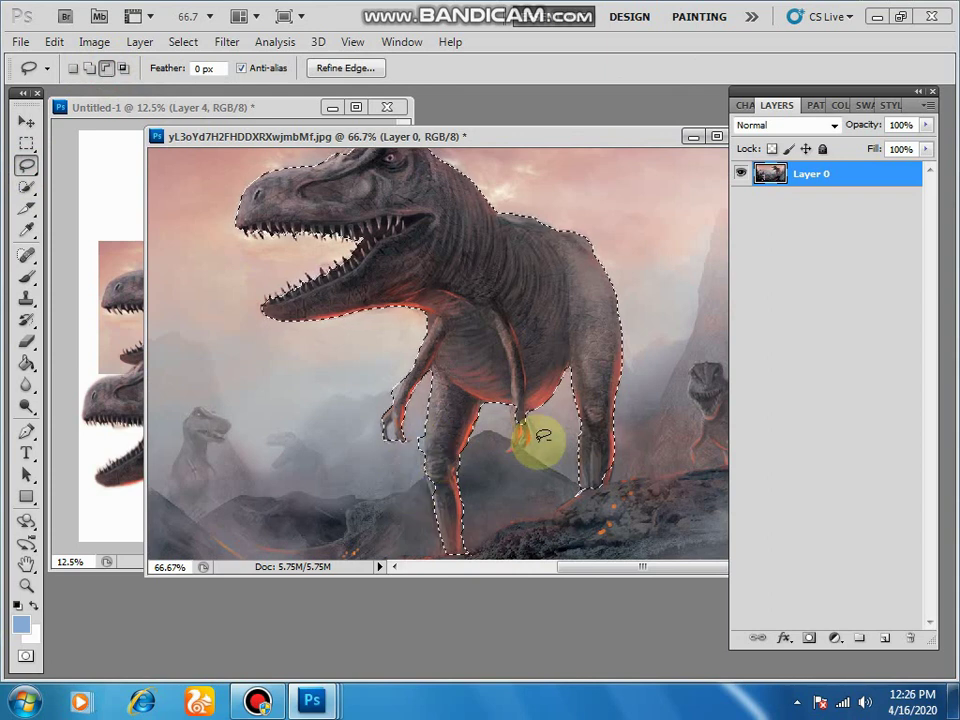
pyautogui.scroll(-2, 549, 440)
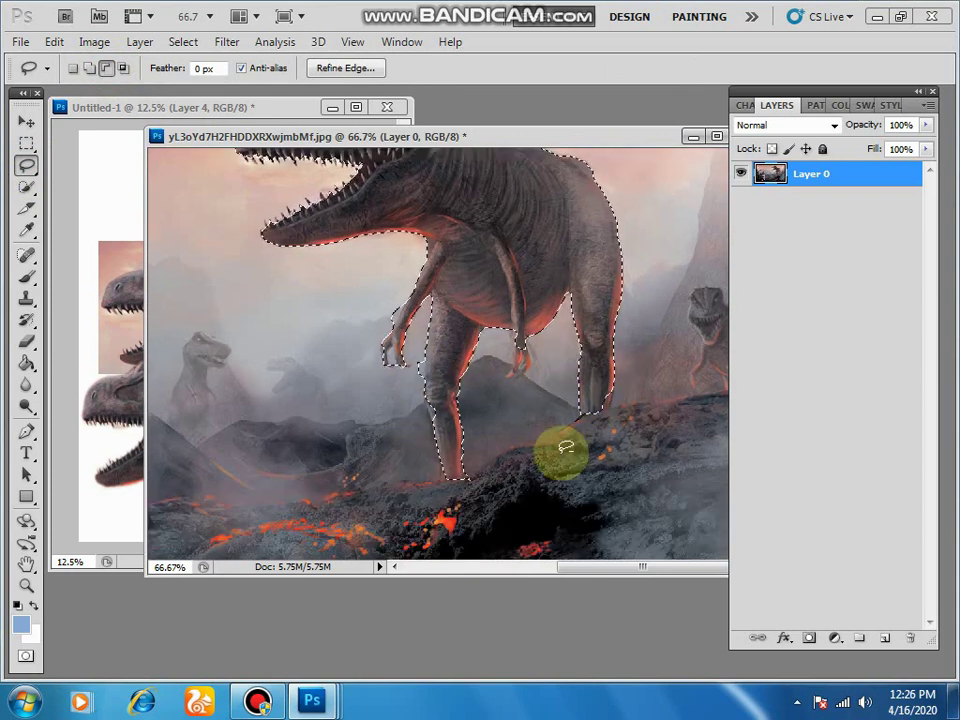
pyautogui.scroll(3, 407, 332)
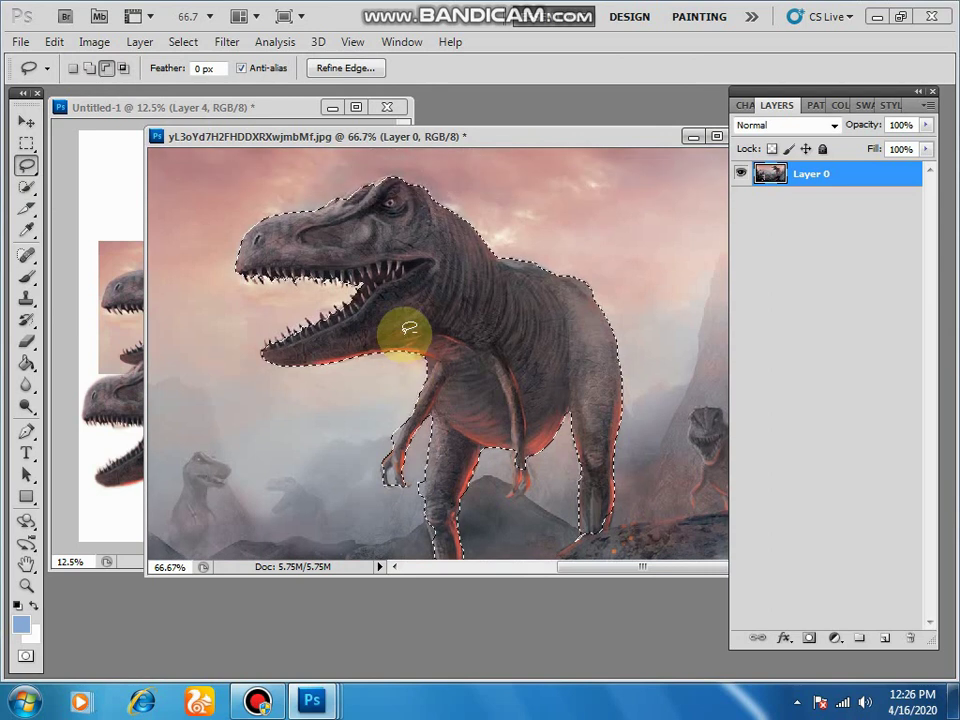
pyautogui.scroll(-2, 589, 467)
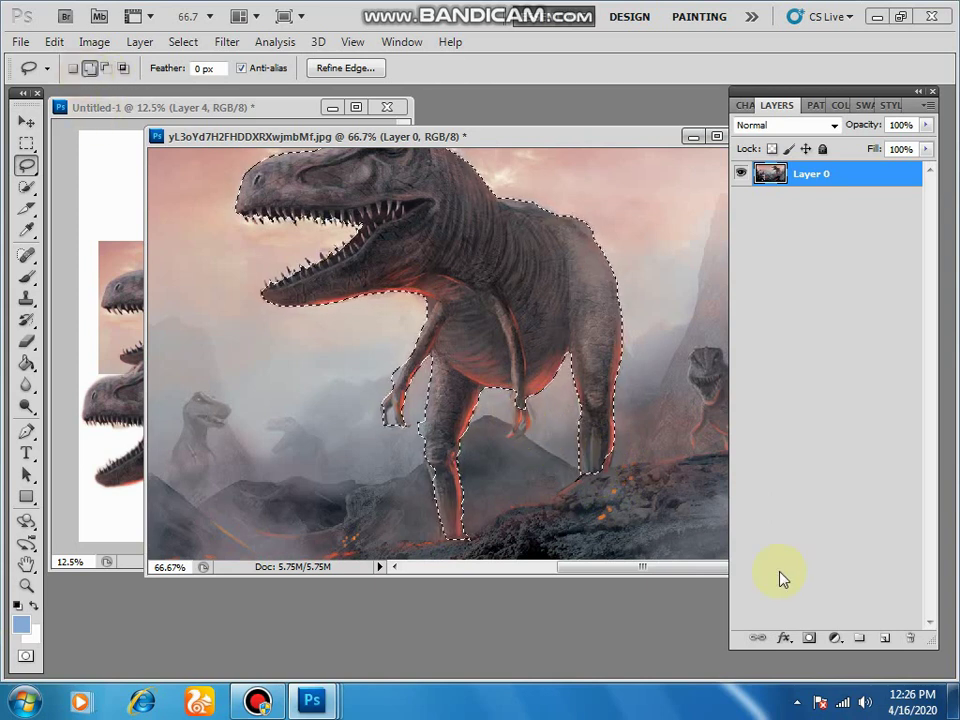
# Zoom to 300% and lasso the missed edge area of the leg into the selection.
pyautogui.hotkey('ctrl', '+')
pyautogui.hotkey('ctrl', '+')
pyautogui.hotkey('ctrl', '+')
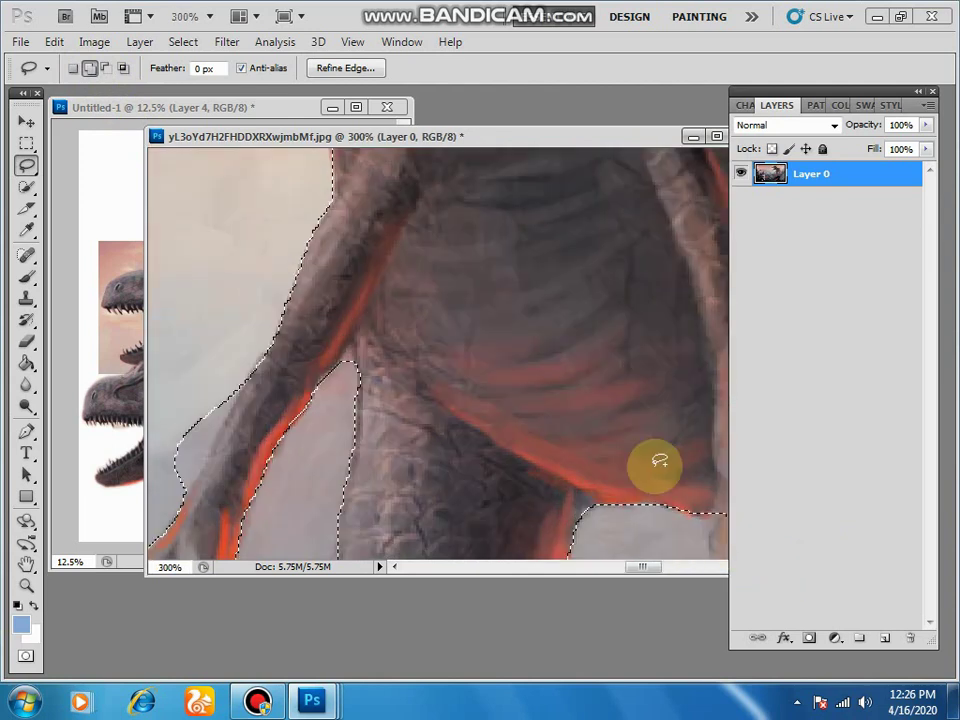
pyautogui.moveTo(401, 444); pyautogui.dragTo(259, 186)
pyautogui.moveTo(470, 345)
pyautogui.mouseDown()
pyautogui.moveTo(475, 164)
pyautogui.moveTo(460, 177)
pyautogui.moveTo(456, 206)
pyautogui.moveTo(475, 274)
pyautogui.moveTo(470, 322)
pyautogui.moveTo(443, 372)
pyautogui.moveTo(474, 374)
pyautogui.moveTo(511, 345)
pyautogui.moveTo(477, 396)
pyautogui.moveTo(530, 368)
pyautogui.moveTo(561, 319)
pyautogui.moveTo(546, 199)
pyautogui.mouseUp()
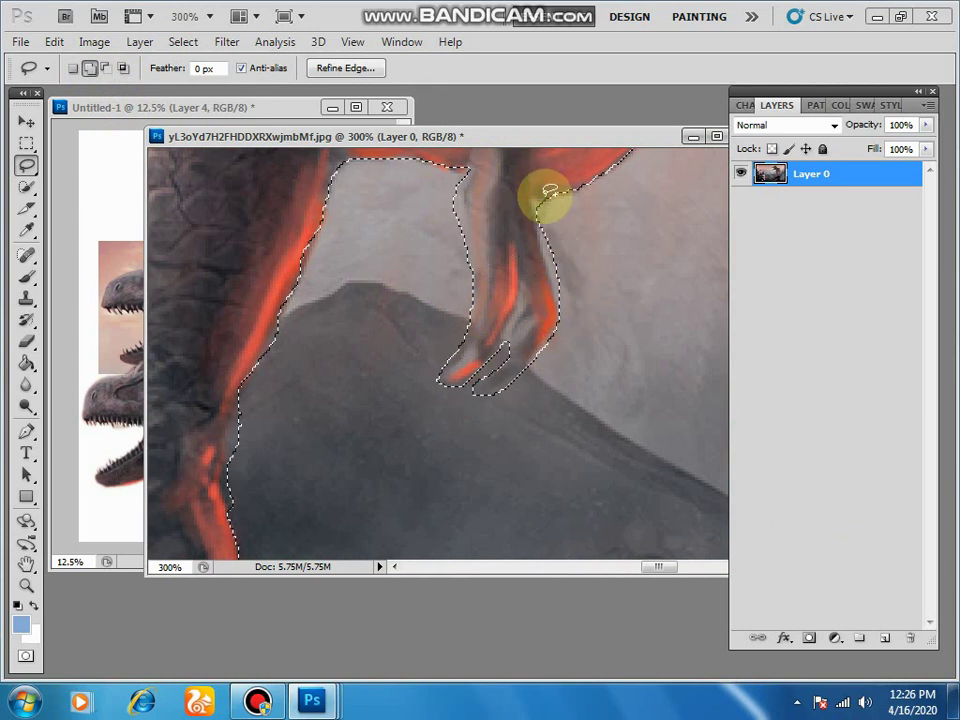
pyautogui.moveTo(368, 268)
pyautogui.mouseDown()
pyautogui.moveTo(313, 298)
pyautogui.moveTo(167, 321)
pyautogui.moveTo(489, 266)
pyautogui.moveTo(414, 306)
pyautogui.mouseUp()
pyautogui.moveTo(533, 336)
pyautogui.mouseDown()
pyautogui.moveTo(516, 410)
pyautogui.moveTo(486, 433)
pyautogui.moveTo(489, 380)
pyautogui.moveTo(506, 345)
pyautogui.moveTo(535, 334)
pyautogui.mouseUp()
pyautogui.moveTo(389, 289); pyautogui.dragTo(567, 381)
# Subtract stray background along the front leg and around the clawed hand from the selection.
pyautogui.moveTo(372, 258); pyautogui.dragTo(420, 294)
pyautogui.moveTo(200, 190); pyautogui.dragTo(339, 317)
pyautogui.moveTo(412, 331); pyautogui.dragTo(525, 340)
pyautogui.moveTo(465, 339); pyautogui.dragTo(493, 285)
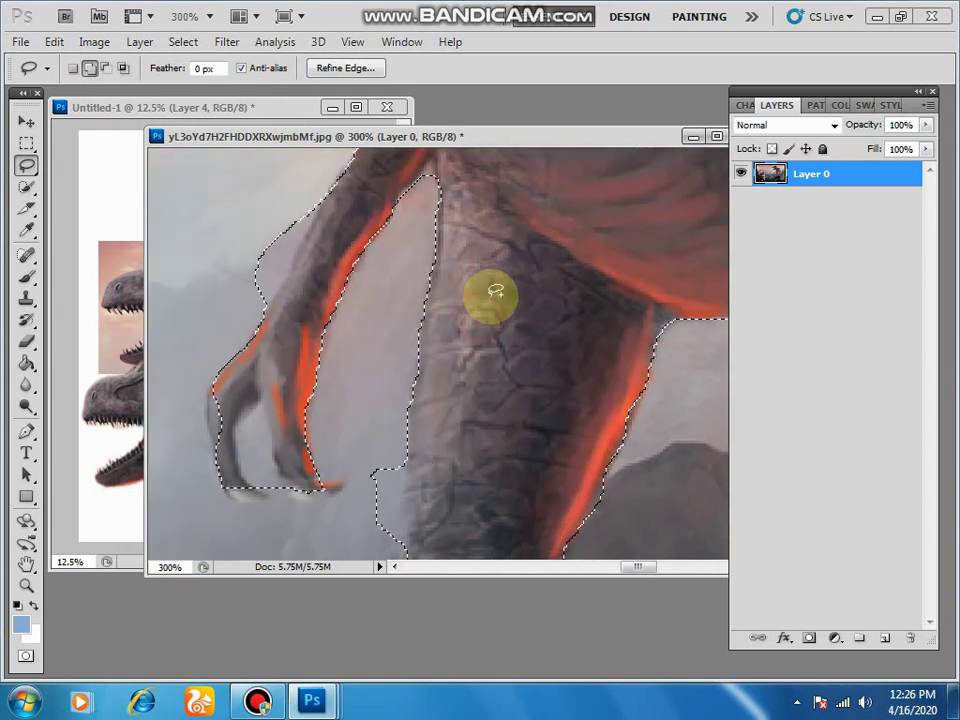
pyautogui.click(105, 68)
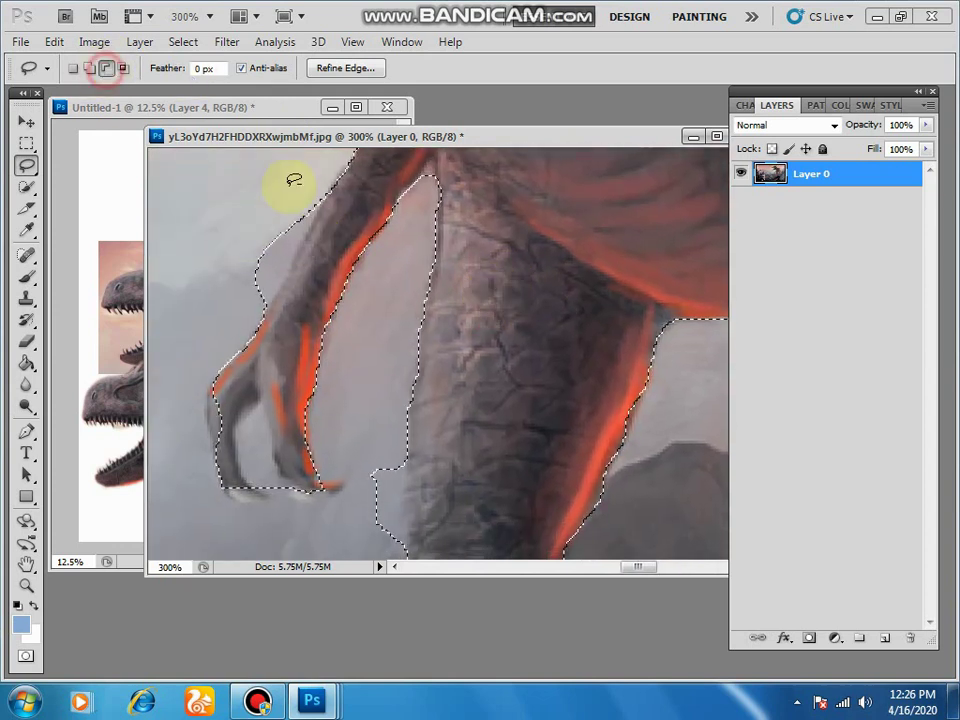
pyautogui.moveTo(316, 187)
pyautogui.mouseDown()
pyautogui.moveTo(316, 218)
pyautogui.moveTo(259, 316)
pyautogui.moveTo(250, 238)
pyautogui.moveTo(330, 190)
pyautogui.moveTo(318, 187)
pyautogui.mouseUp()
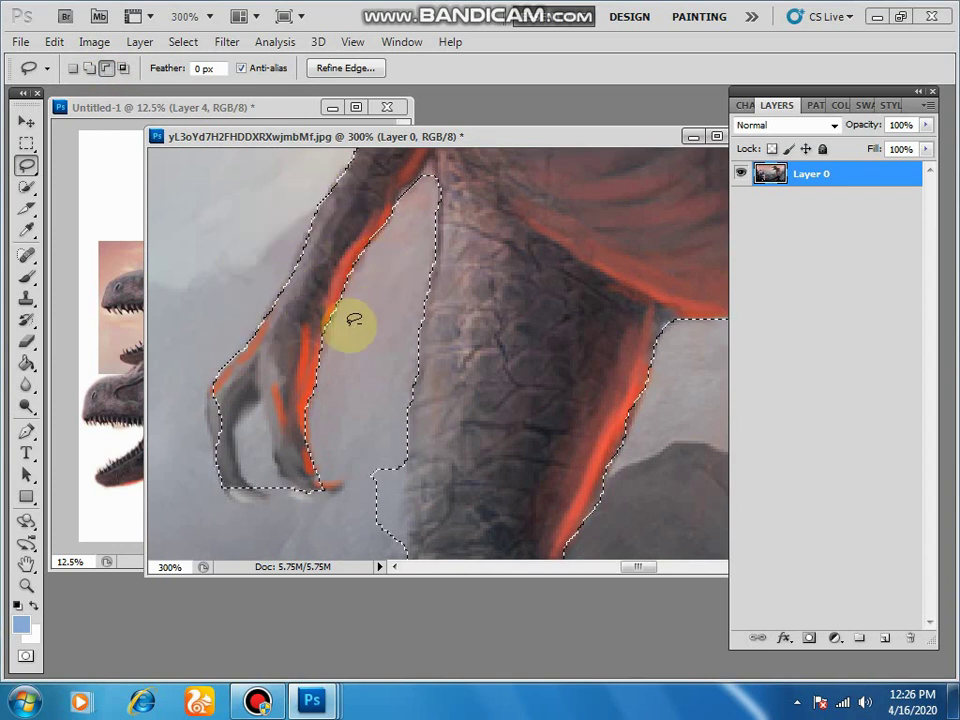
pyautogui.scroll(-2, 349, 319)
pyautogui.moveTo(285, 439)
pyautogui.mouseDown()
pyautogui.moveTo(251, 360)
pyautogui.moveTo(240, 407)
pyautogui.moveTo(259, 439)
pyautogui.moveTo(372, 436)
pyautogui.mouseUp()
pyautogui.moveTo(386, 381)
pyautogui.mouseDown()
pyautogui.moveTo(405, 461)
pyautogui.moveTo(396, 496)
pyautogui.moveTo(381, 506)
pyautogui.moveTo(388, 388)
pyautogui.mouseUp()
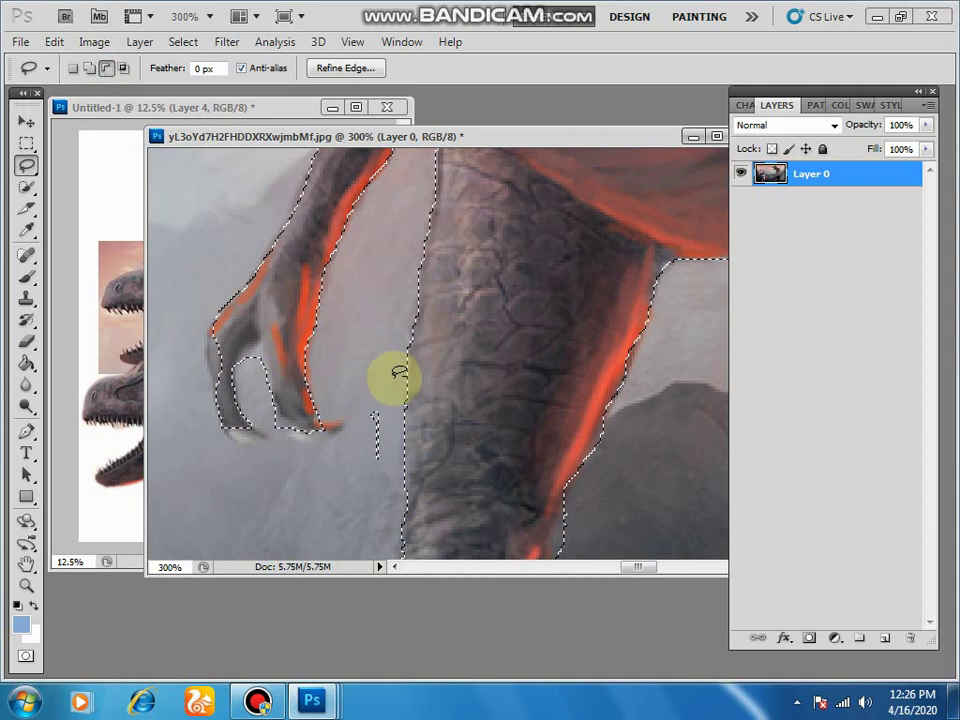
# Zoom out to view the whole selected T-rex and switch to the Polygonal Lasso.
pyautogui.hotkey('ctrl', '-')
pyautogui.hotkey('ctrl', '-')
pyautogui.hotkey('ctrl', '-')
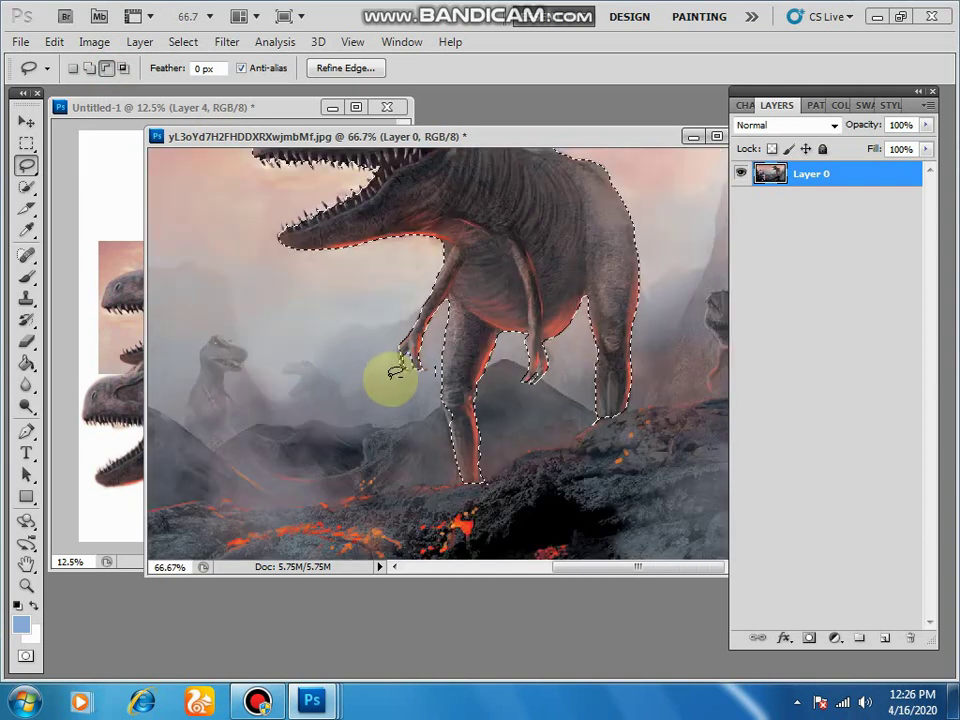
pyautogui.click(24, 165)
pyautogui.click(74, 168)
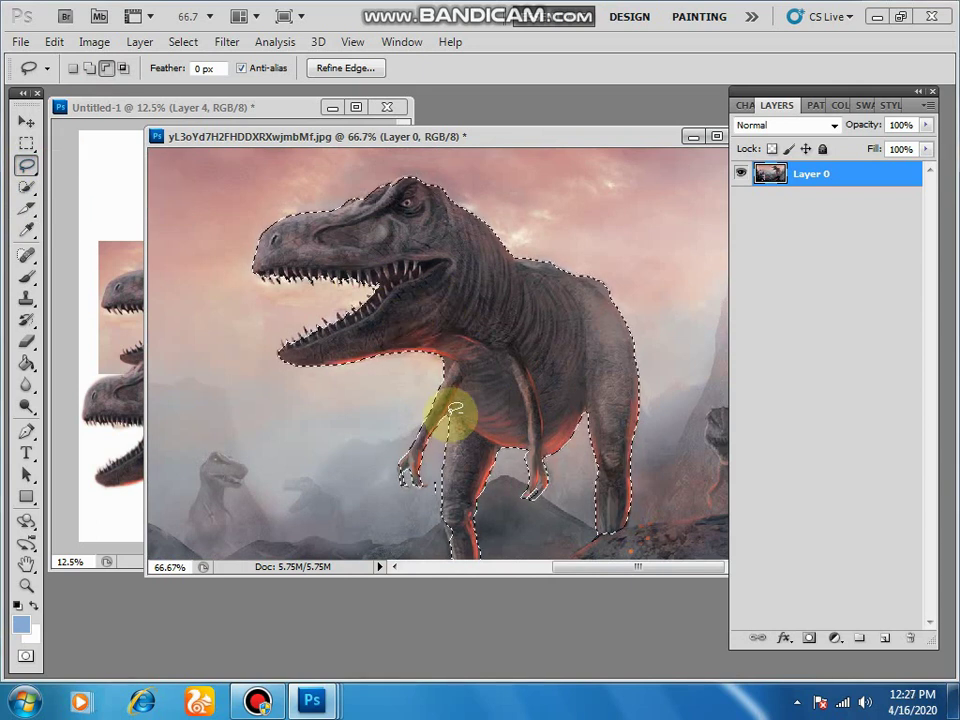
pyautogui.click(24, 172)
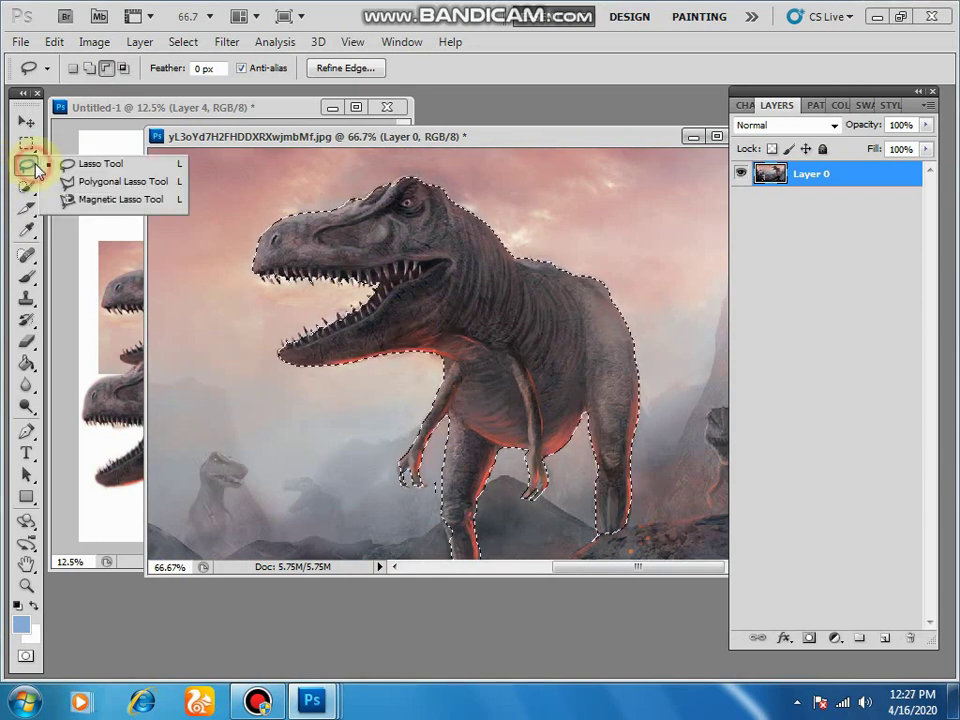
pyautogui.click(90, 182)
pyautogui.click(35, 130)
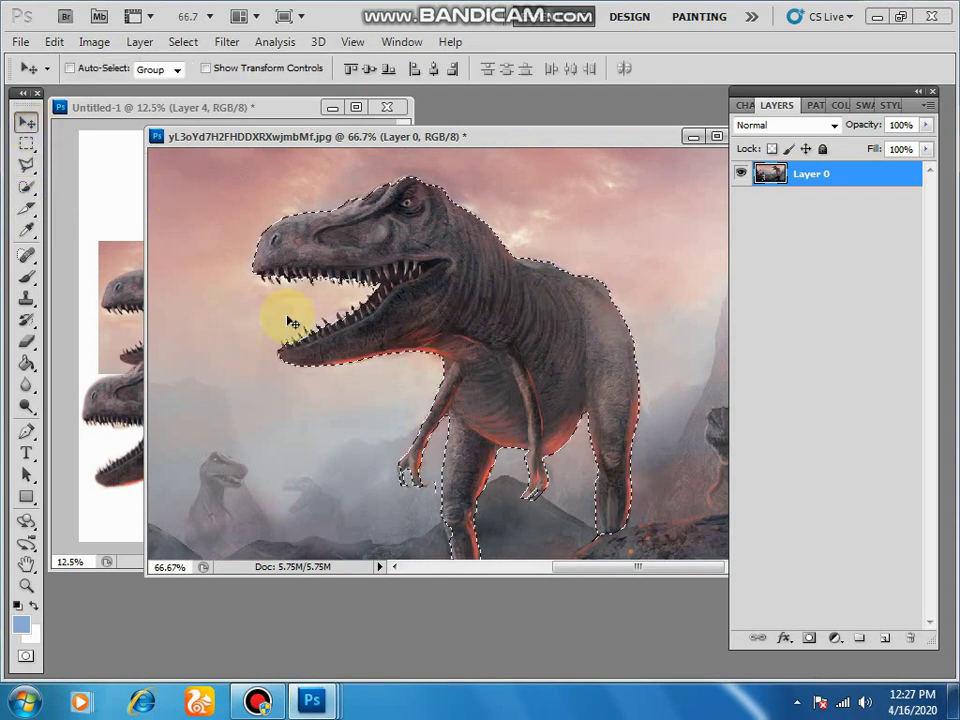
pyautogui.hotkey('ctrl', 'd')
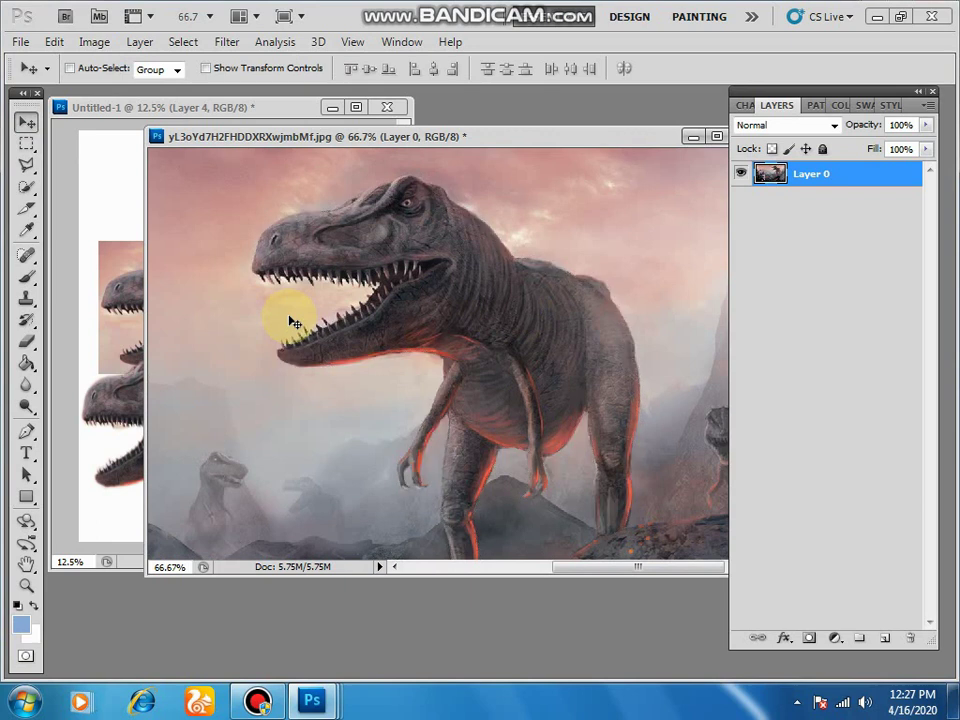
pyautogui.click(26, 167)
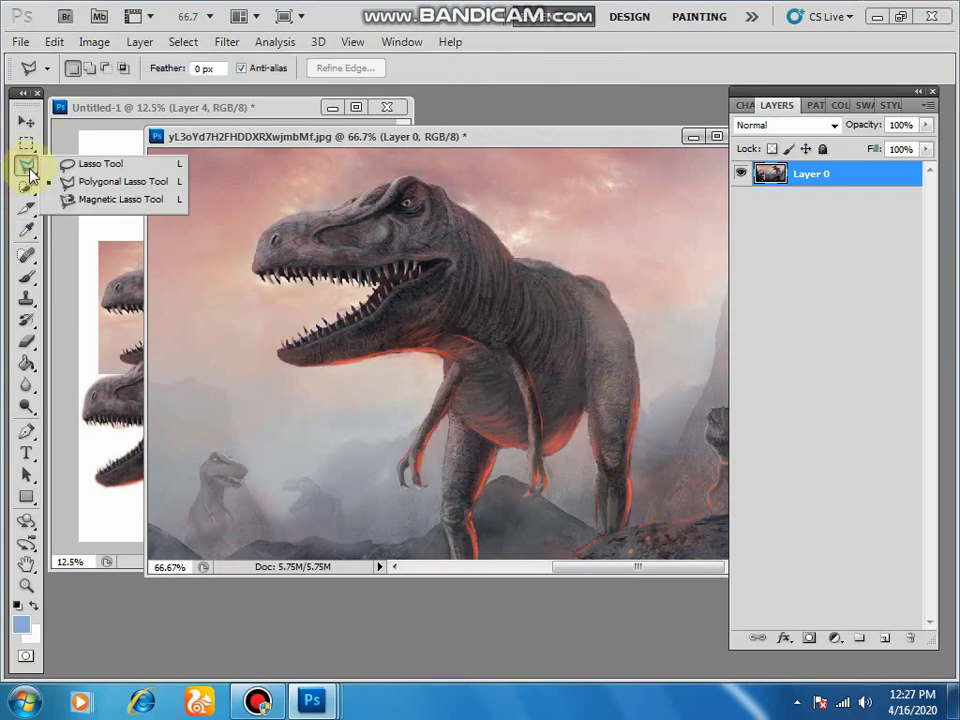
pyautogui.click(26, 187)
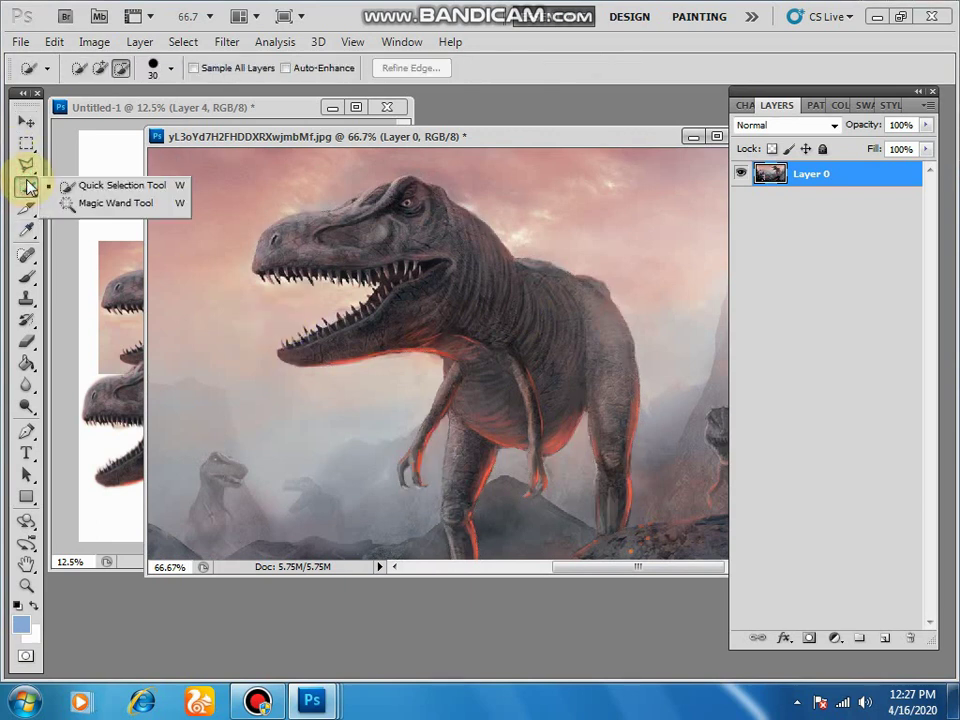
pyautogui.click(115, 207)
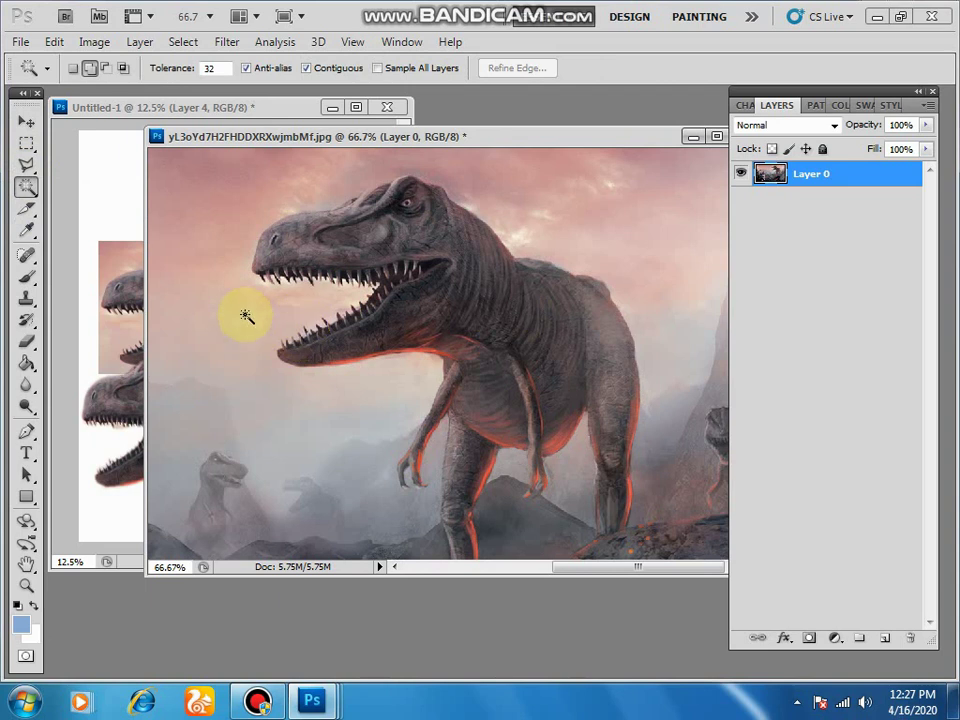
pyautogui.click(206, 206)
pyautogui.click(204, 329)
pyautogui.click(266, 443)
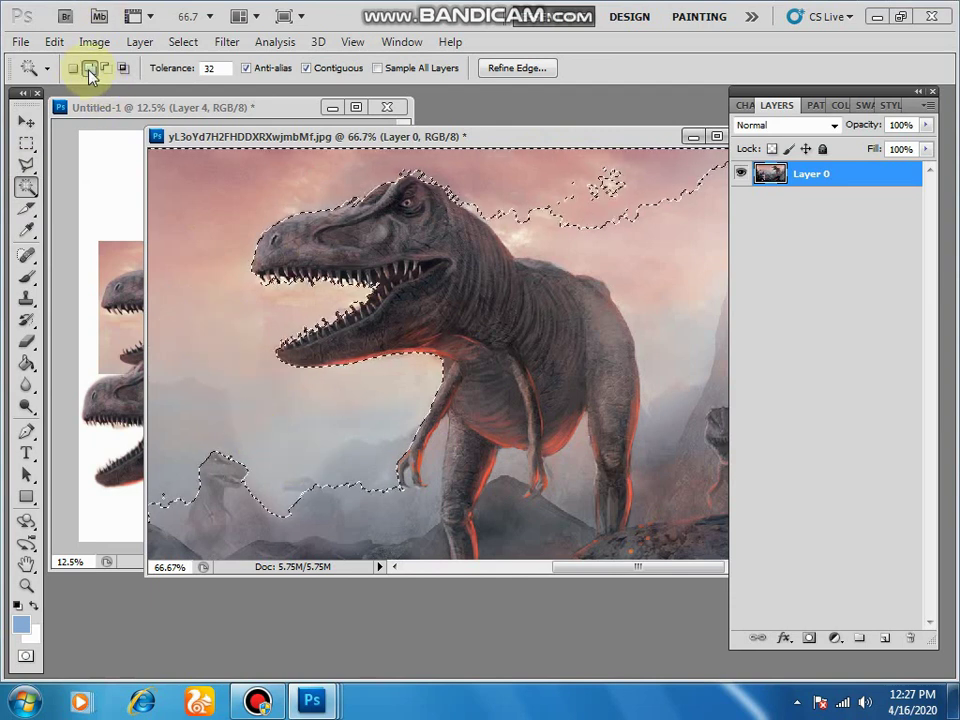
pyautogui.click(331, 521)
pyautogui.click(379, 552)
pyautogui.click(540, 523)
pyautogui.click(600, 430)
pyautogui.click(656, 332)
pyautogui.click(106, 68)
pyautogui.click(665, 318)
pyautogui.click(497, 176)
pyautogui.click(300, 196)
pyautogui.click(296, 399)
pyautogui.click(480, 377)
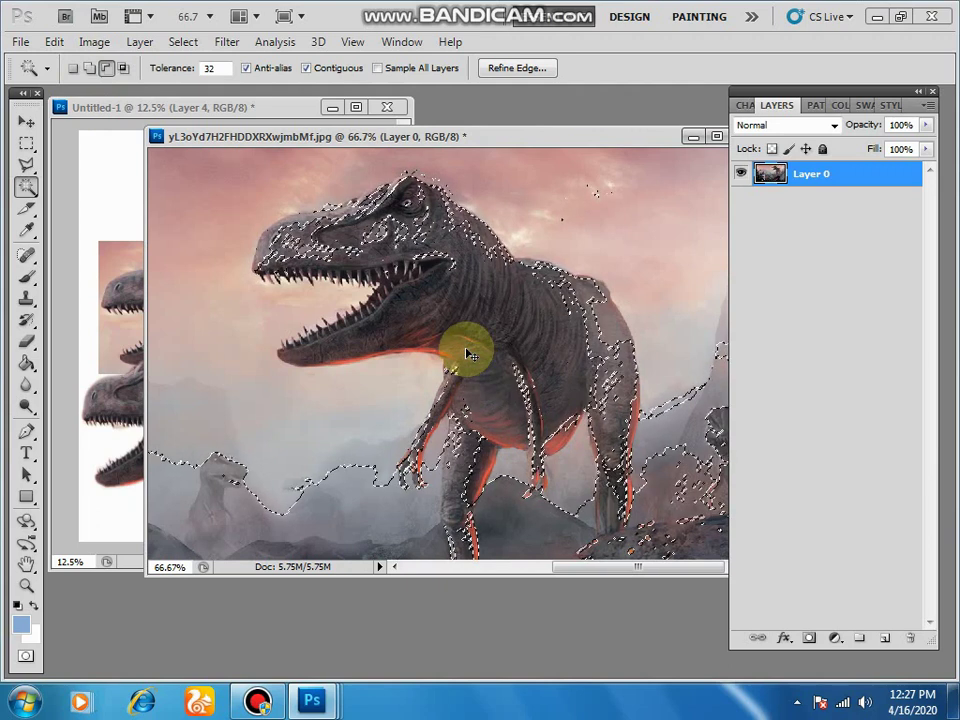
pyautogui.hotkey('ctrl', 'd')
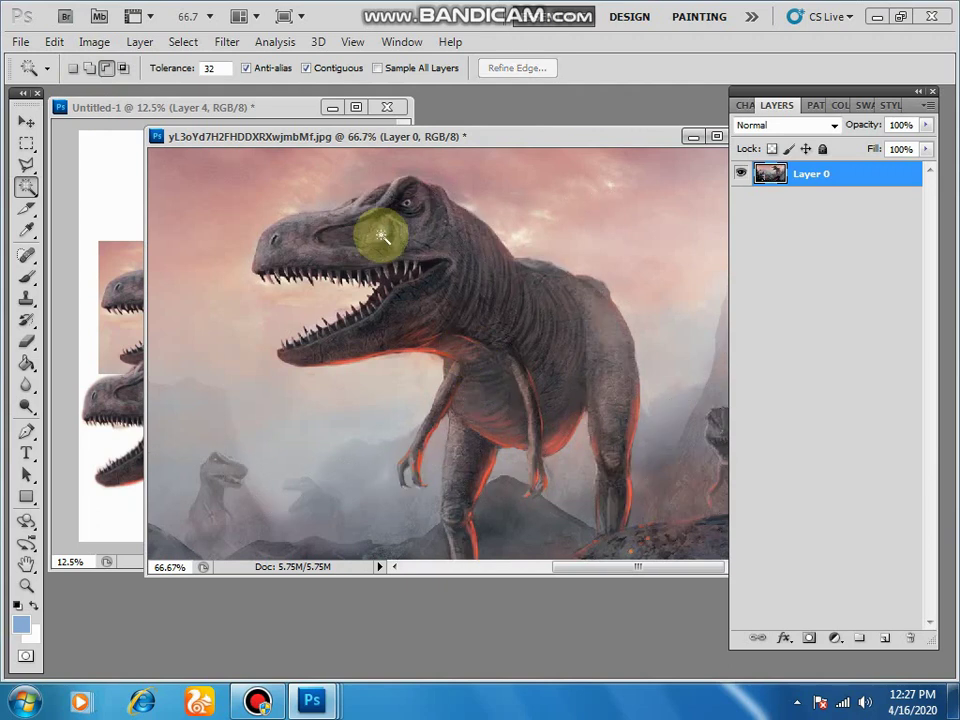
# Clear the current selection on the dinosaur photo with Ctrl+D.
pyautogui.click(257, 702)
pyautogui.click(257, 702)
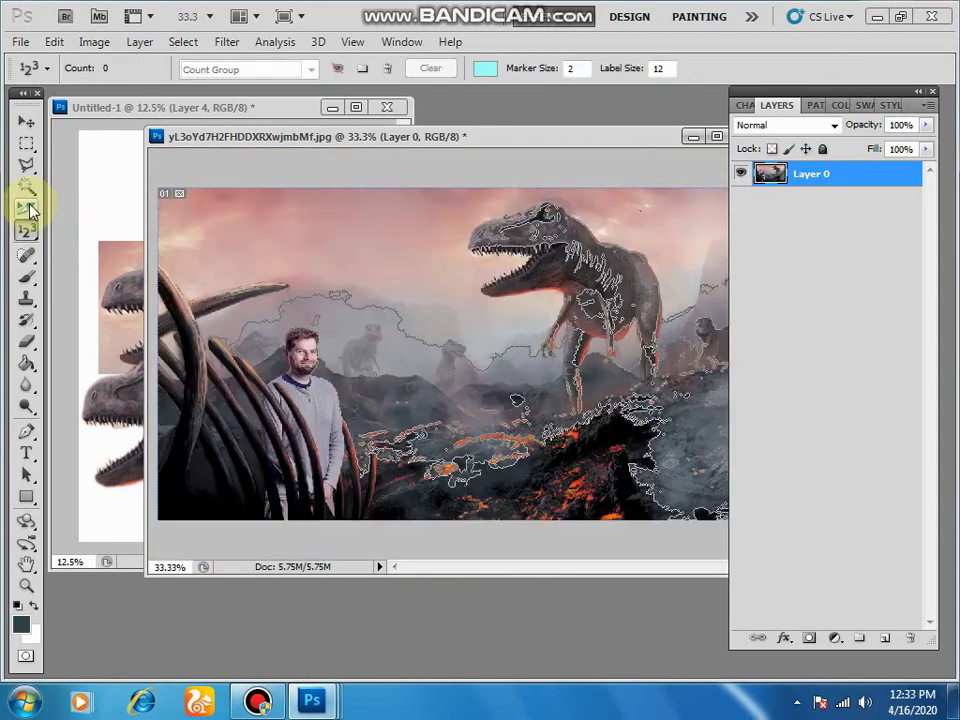
pyautogui.moveTo(26, 207); pyautogui.dragTo(100, 208)
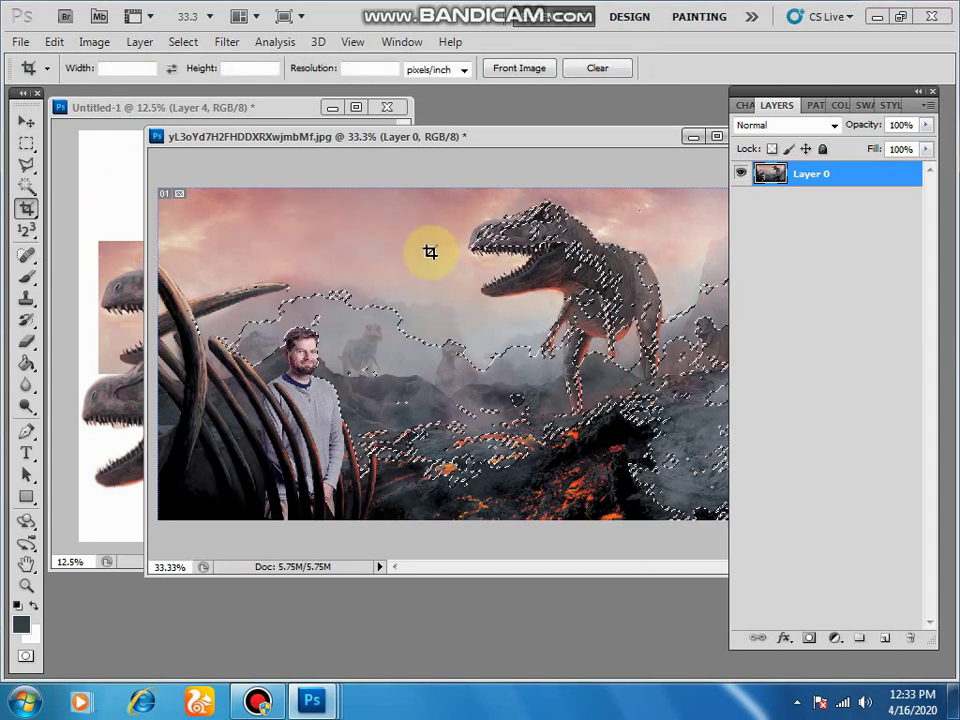
pyautogui.hotkey('ctrl', 'd')
# Trial-crop around the T-rex, undo the crop, and drop the leftover selection.
pyautogui.moveTo(437, 188); pyautogui.dragTo(623, 377)
pyautogui.press('Return')
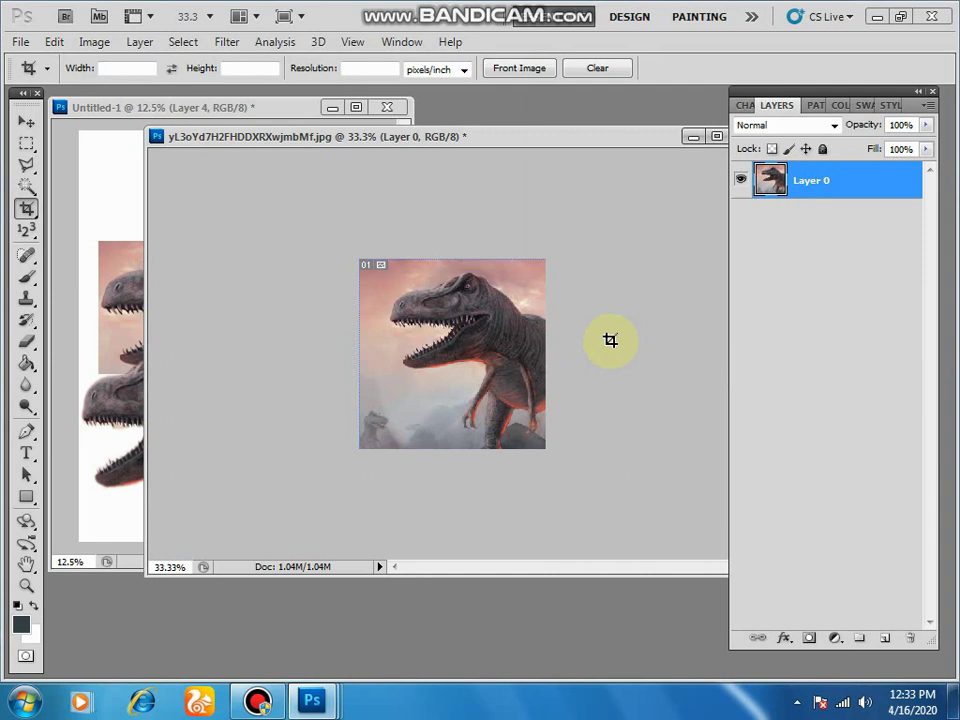
pyautogui.hotkey('ctrl', 'z')
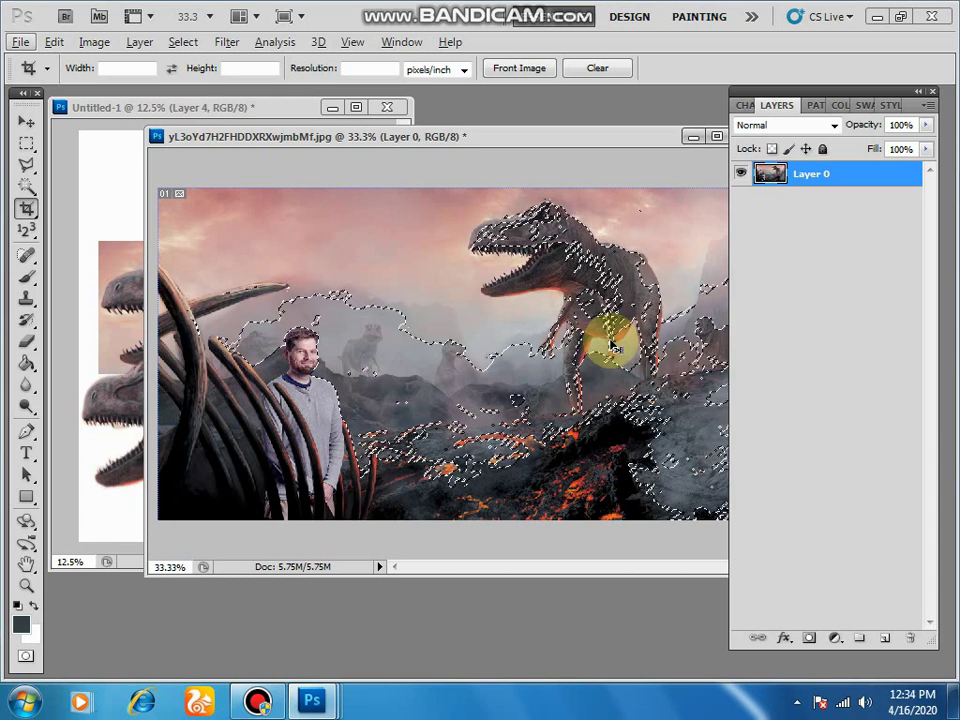
pyautogui.click(502, 238)
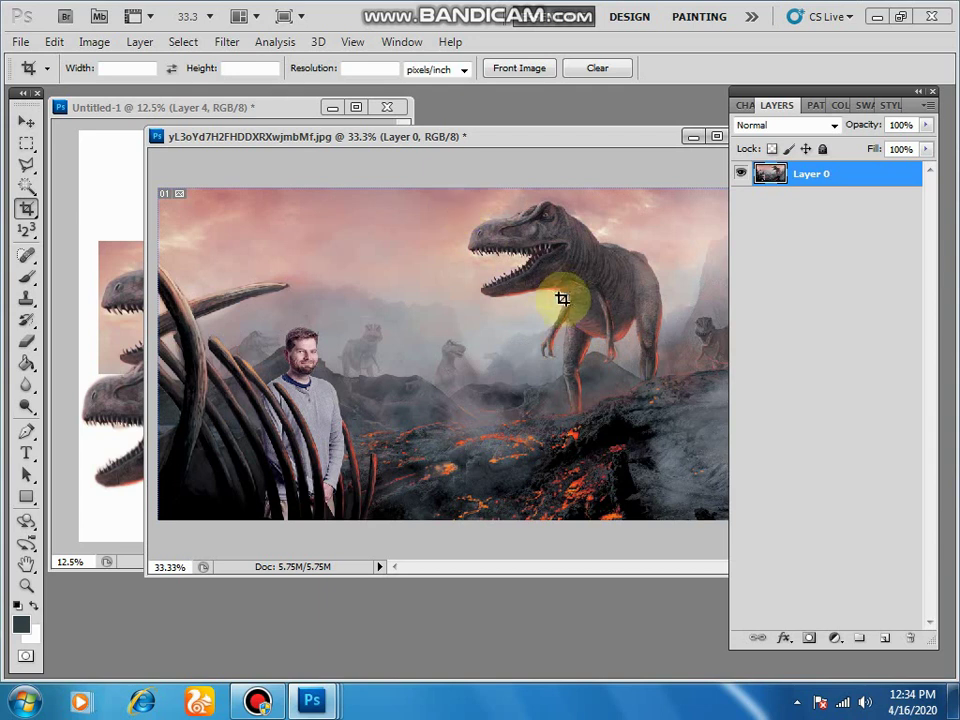
# Draw a slice over the scene, raise slice 03's top edge, and move it over the T-rex.
pyautogui.moveTo(34, 208); pyautogui.dragTo(92, 224)
pyautogui.moveTo(167, 260); pyautogui.dragTo(541, 418)
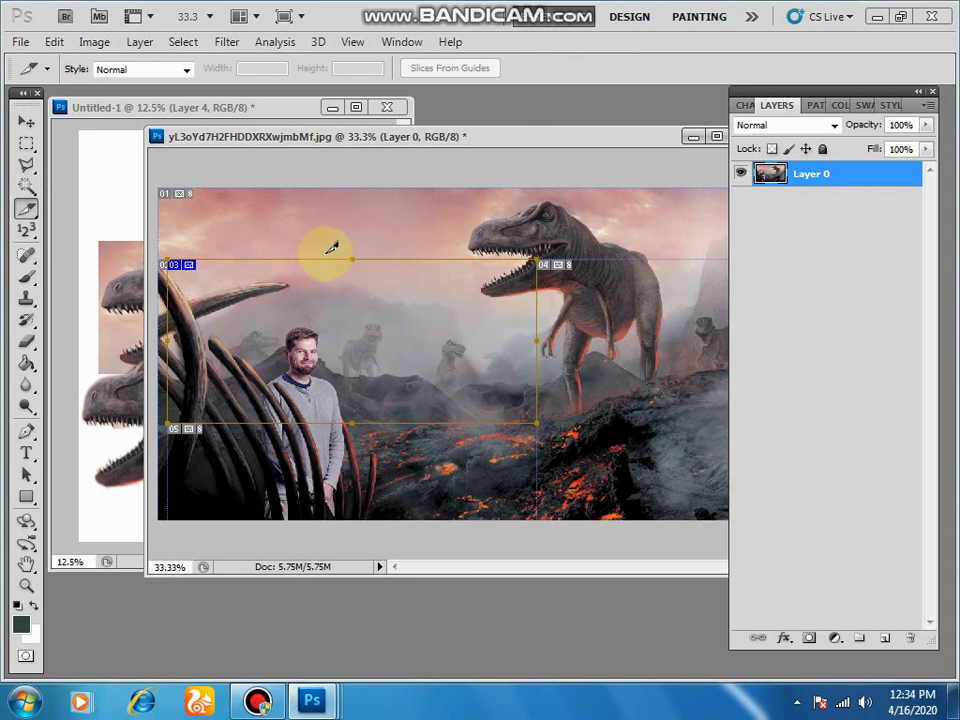
pyautogui.moveTo(316, 257); pyautogui.dragTo(325, 216)
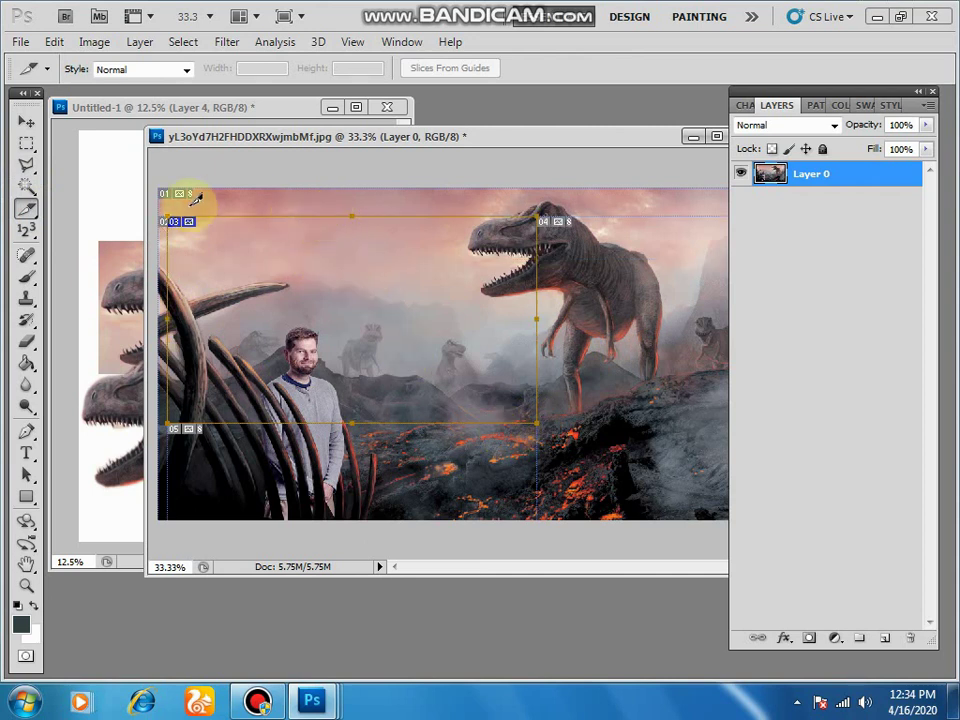
pyautogui.click(26, 209)
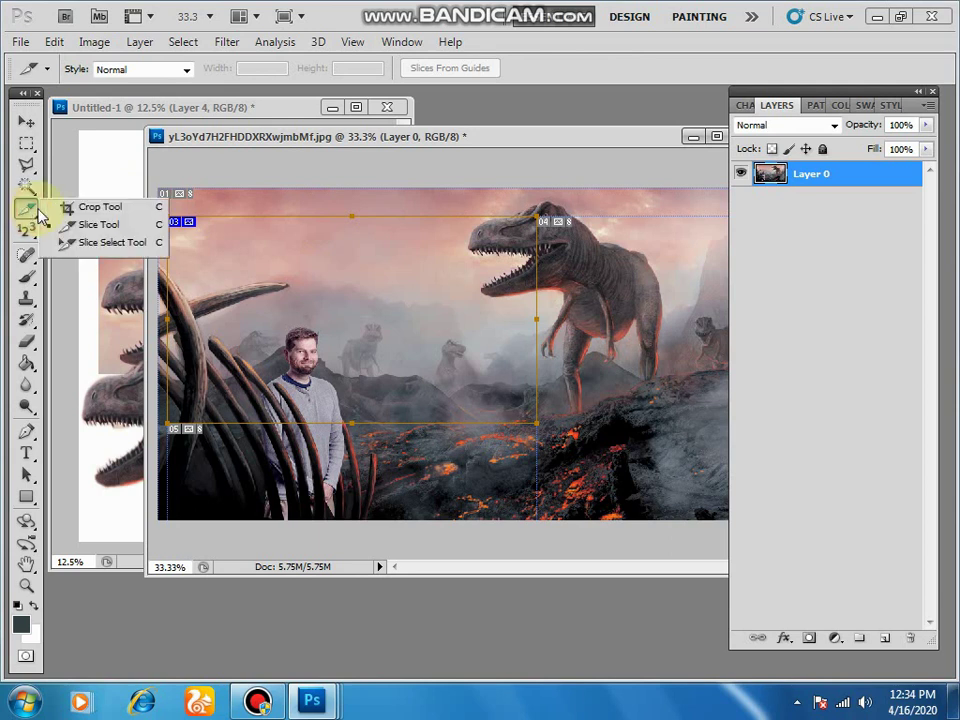
pyautogui.click(100, 242)
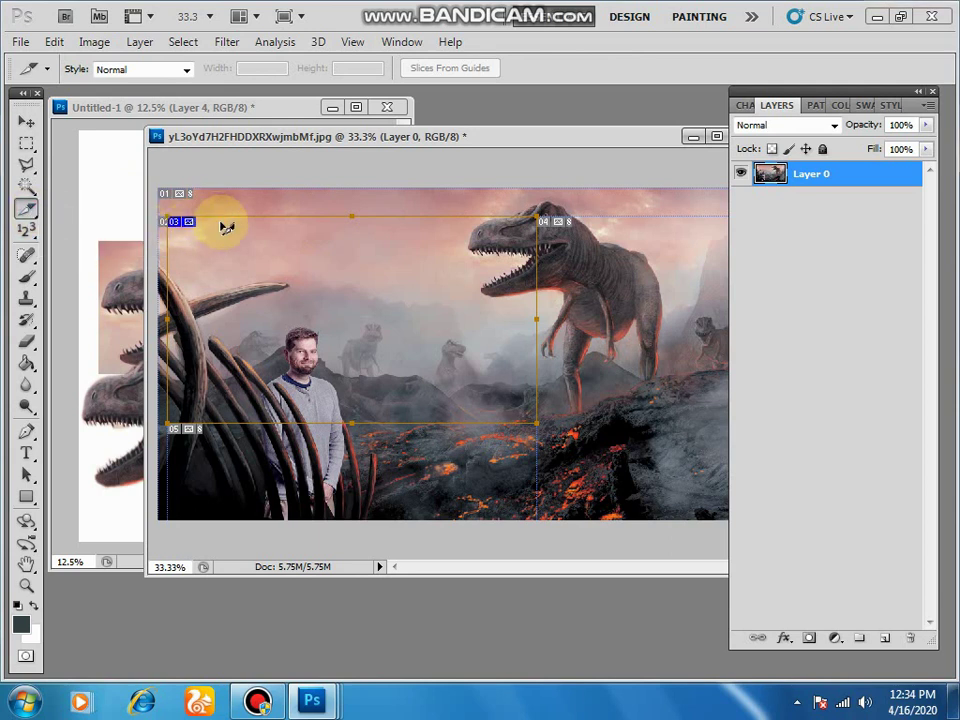
pyautogui.moveTo(231, 221); pyautogui.dragTo(352, 224)
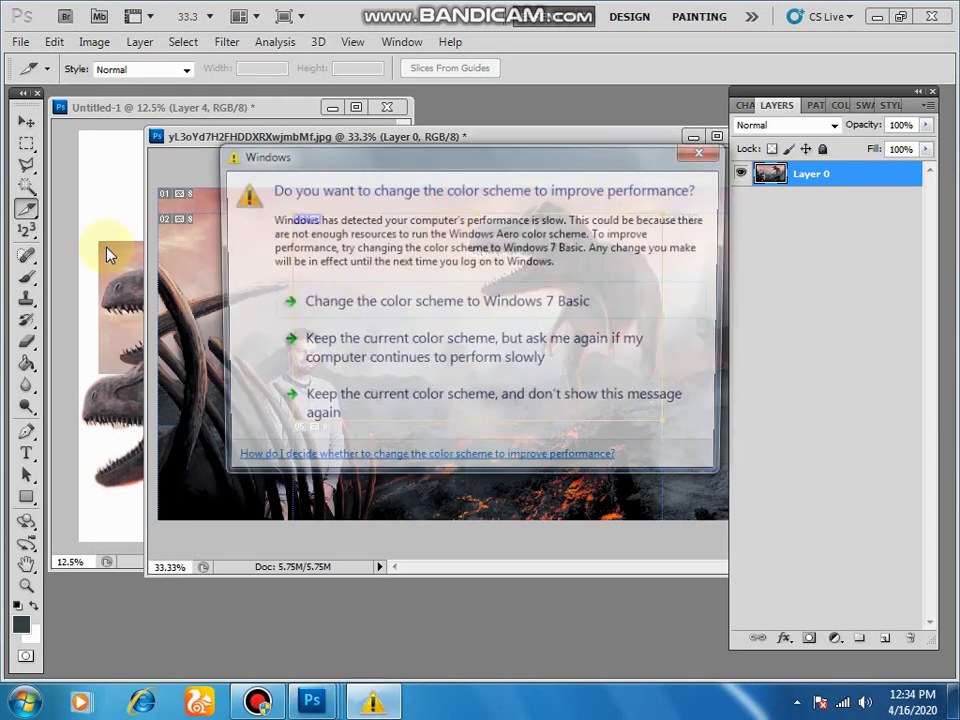
# Dismiss the Windows colour-scheme warning and browse the crop, slice and measuring tool variants.
pyautogui.click(710, 152)
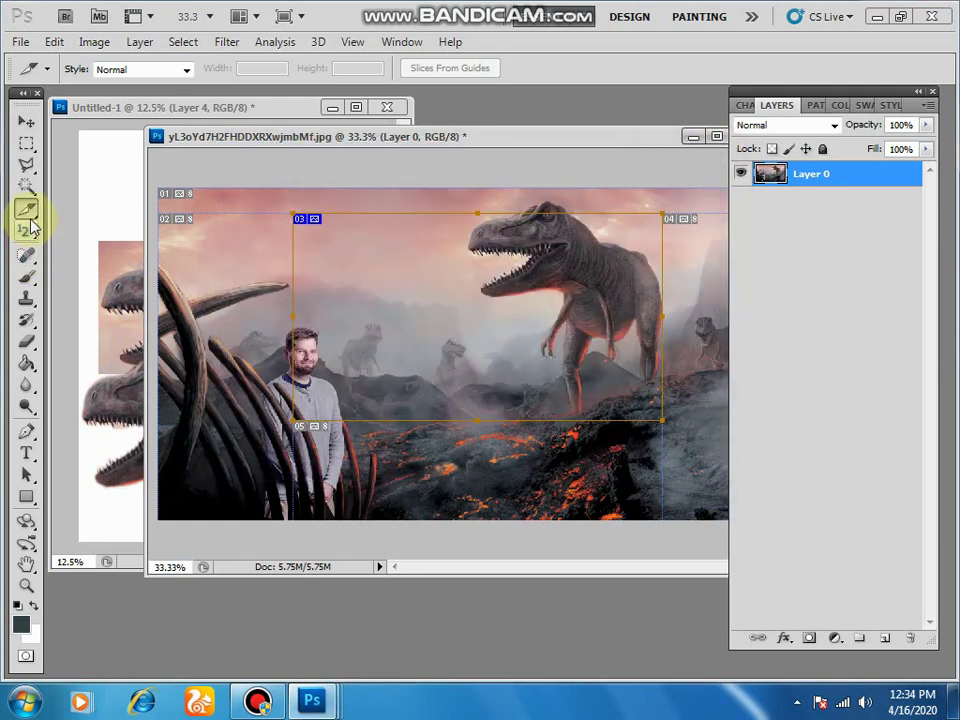
pyautogui.click(29, 213)
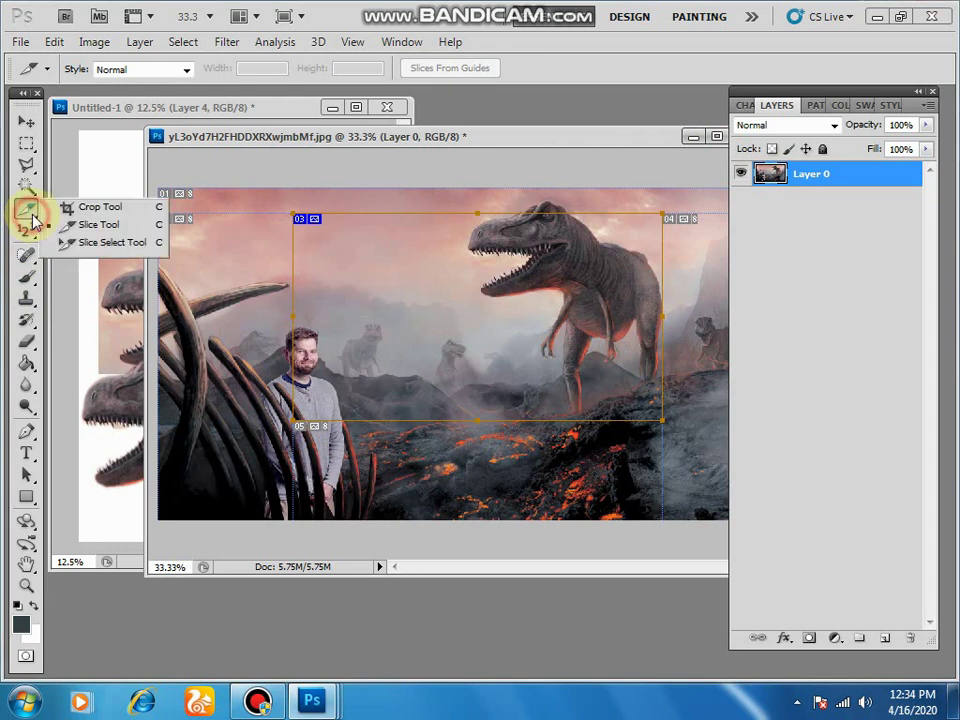
pyautogui.click(33, 231)
pyautogui.click(35, 231)
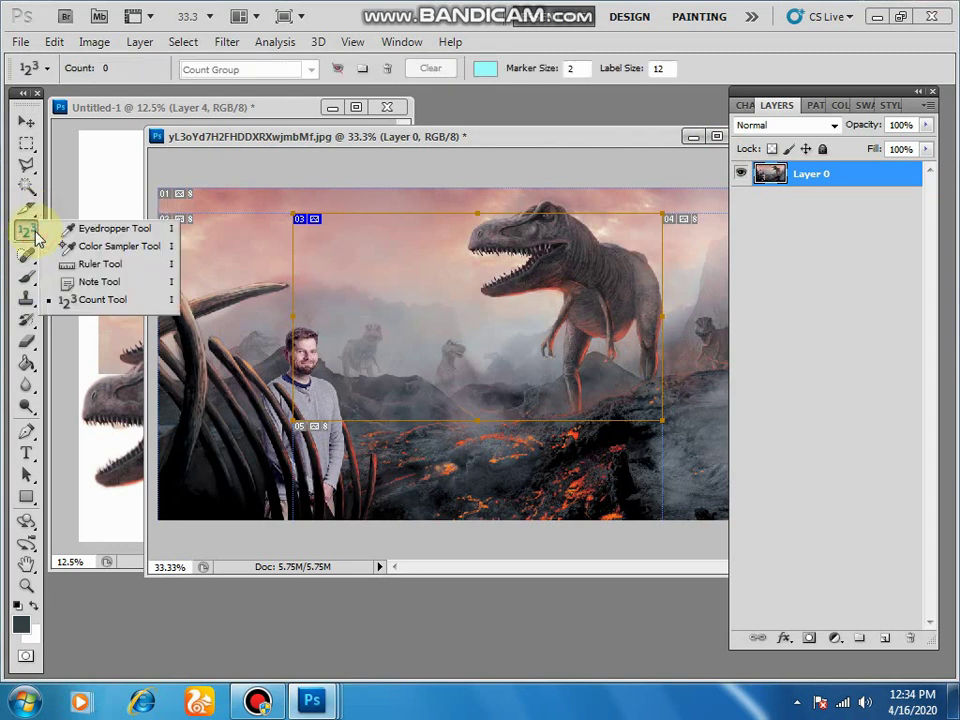
pyautogui.click(33, 213)
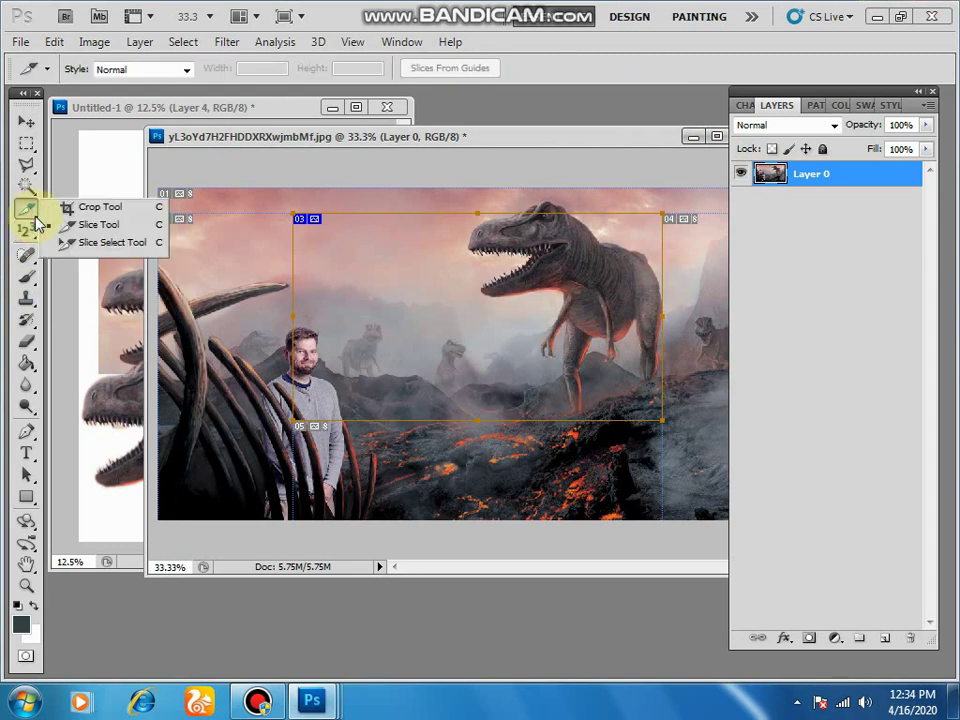
pyautogui.click(27, 230)
pyautogui.click(25, 230)
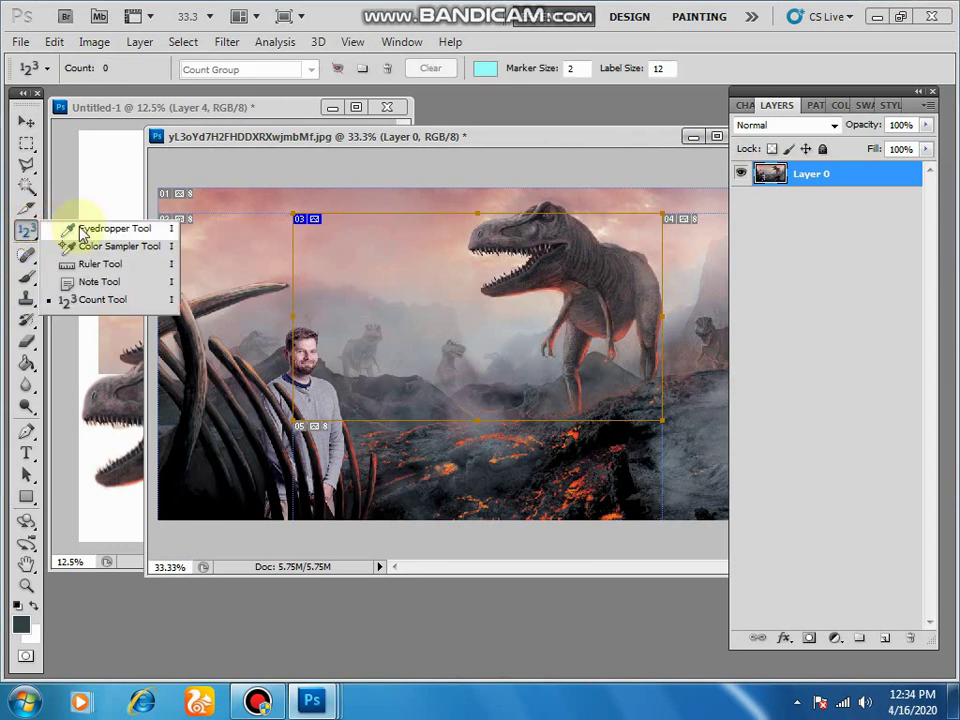
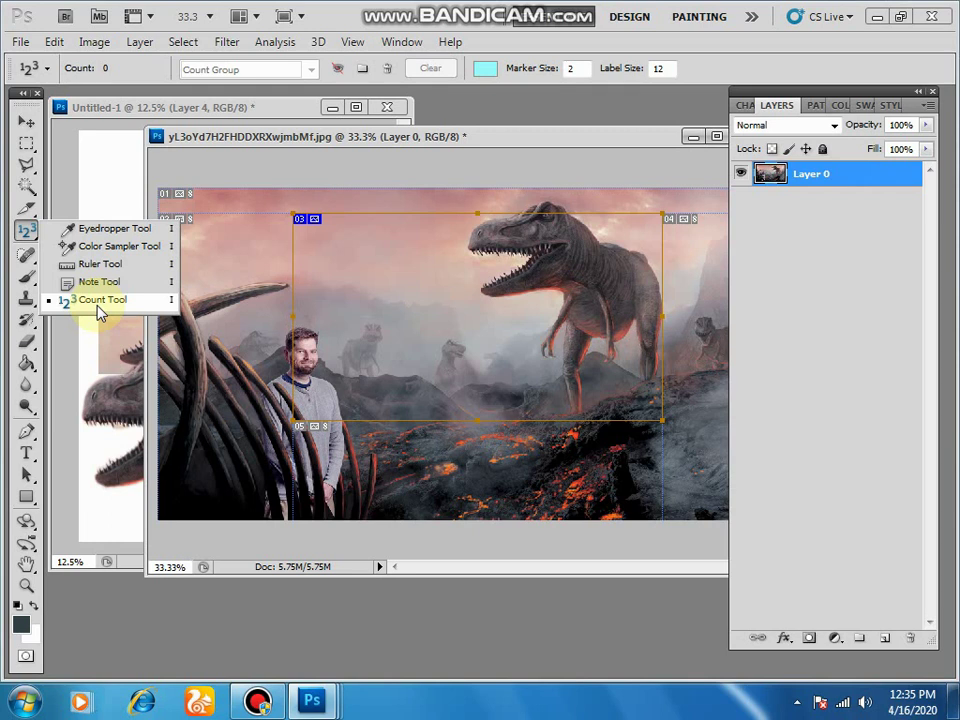
# Sample colours from the fog, pink sky and T-rex to make a reddish-brown tone the foreground colour.
pyautogui.click(100, 234)
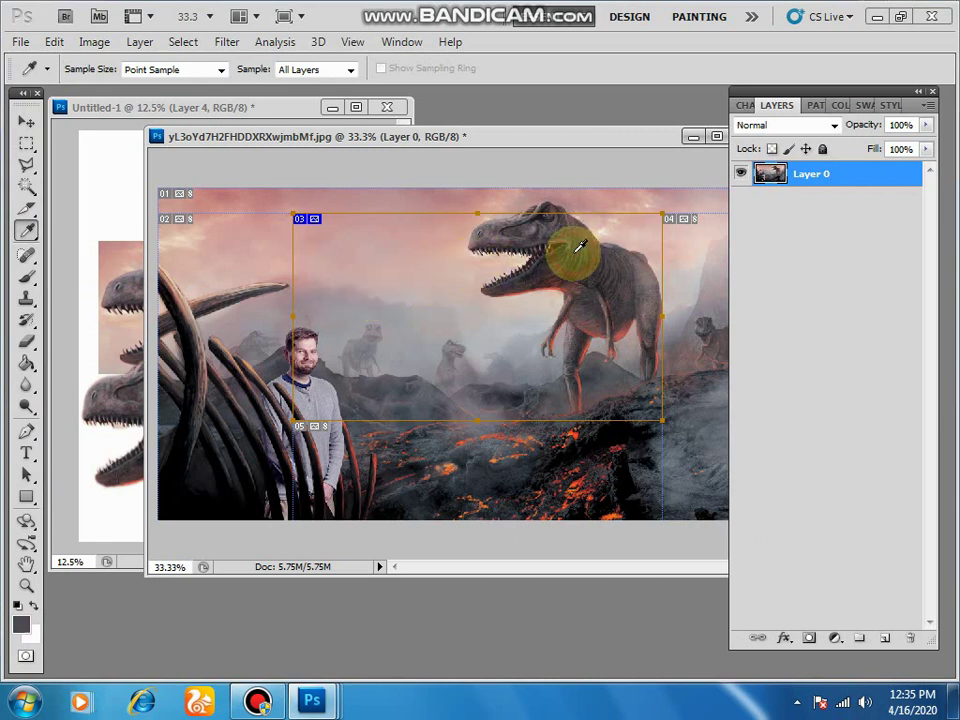
pyautogui.moveTo(573, 253); pyautogui.dragTo(435, 340)
pyautogui.click(27, 229)
pyautogui.click(118, 225)
pyautogui.click(332, 233)
pyautogui.click(259, 233)
pyautogui.click(645, 221)
pyautogui.click(515, 273)
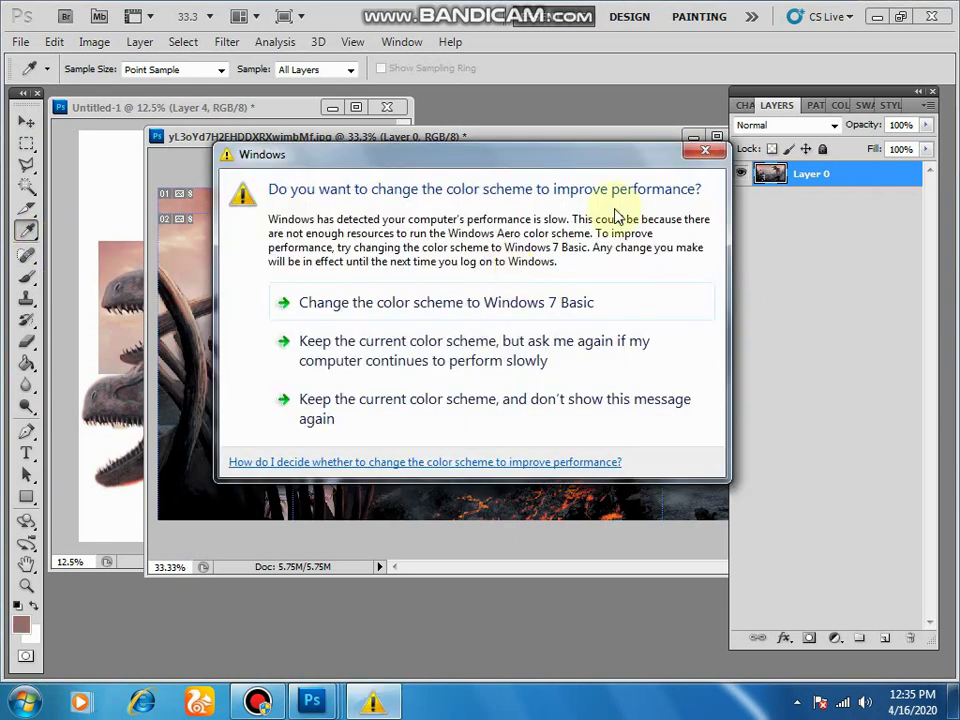
pyautogui.click(707, 150)
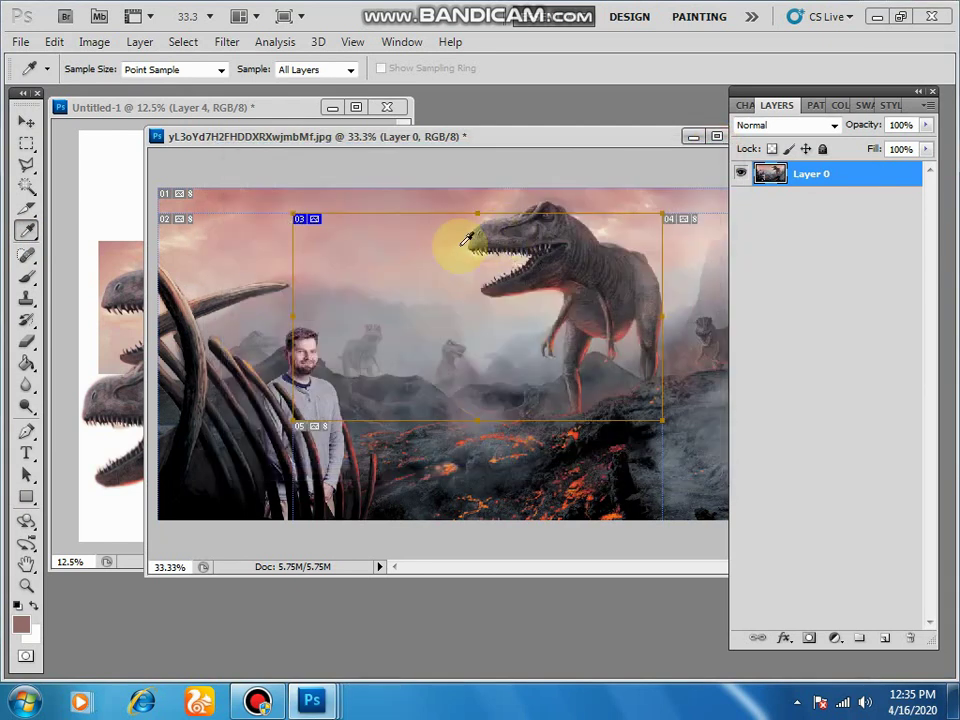
pyautogui.click(382, 256)
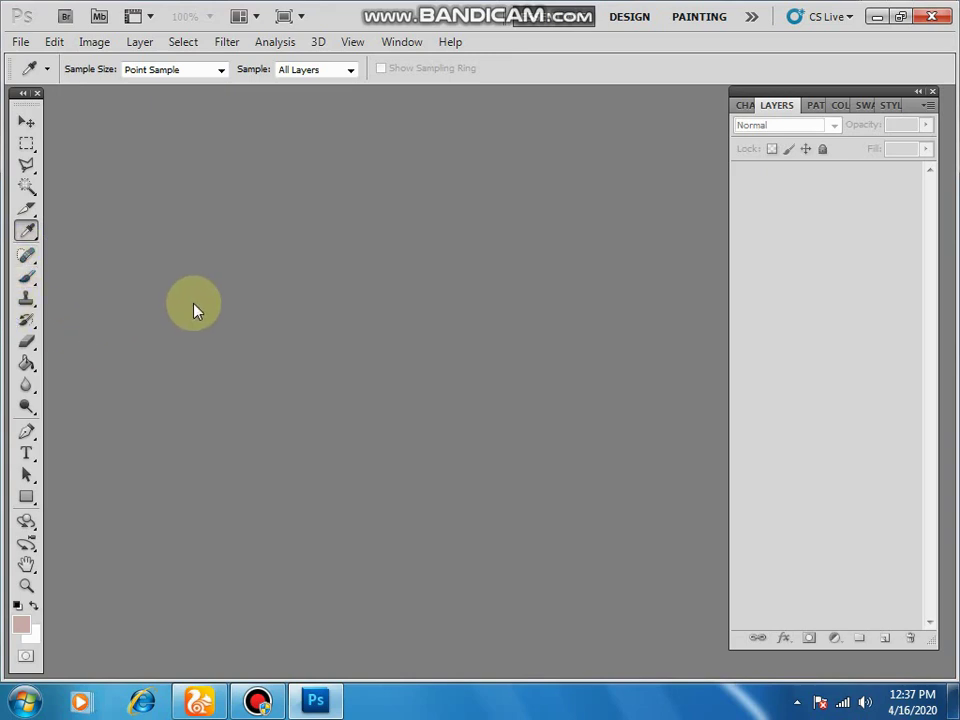
# Open damaged.jpg and float its document in a separate window.
pyautogui.doubleClick(181, 320)
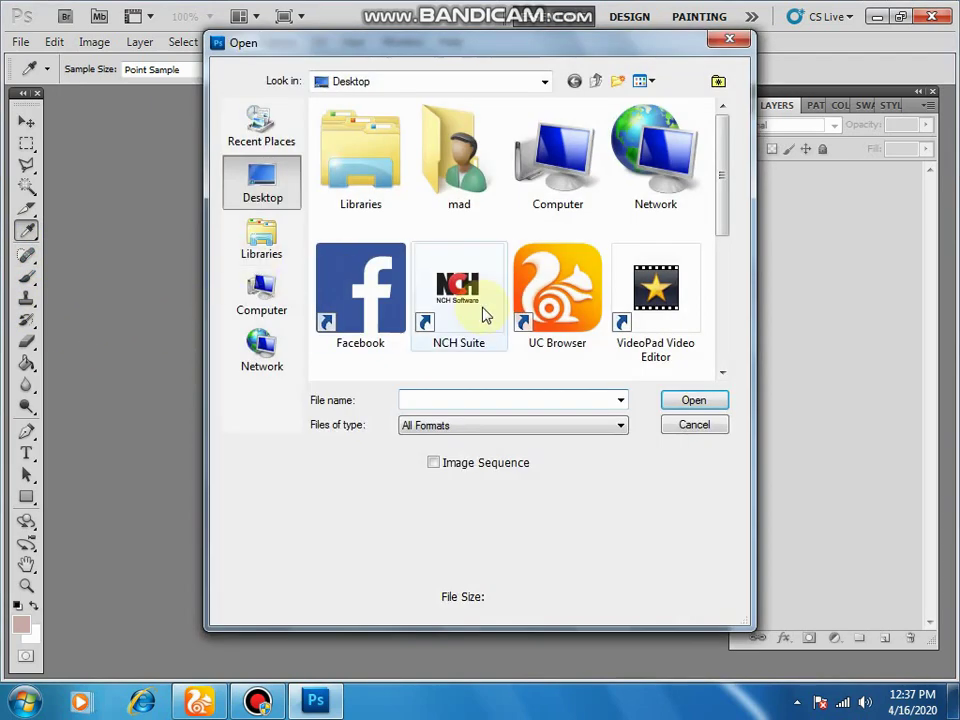
pyautogui.click(482, 312)
pyautogui.scroll(-5, 480, 310)
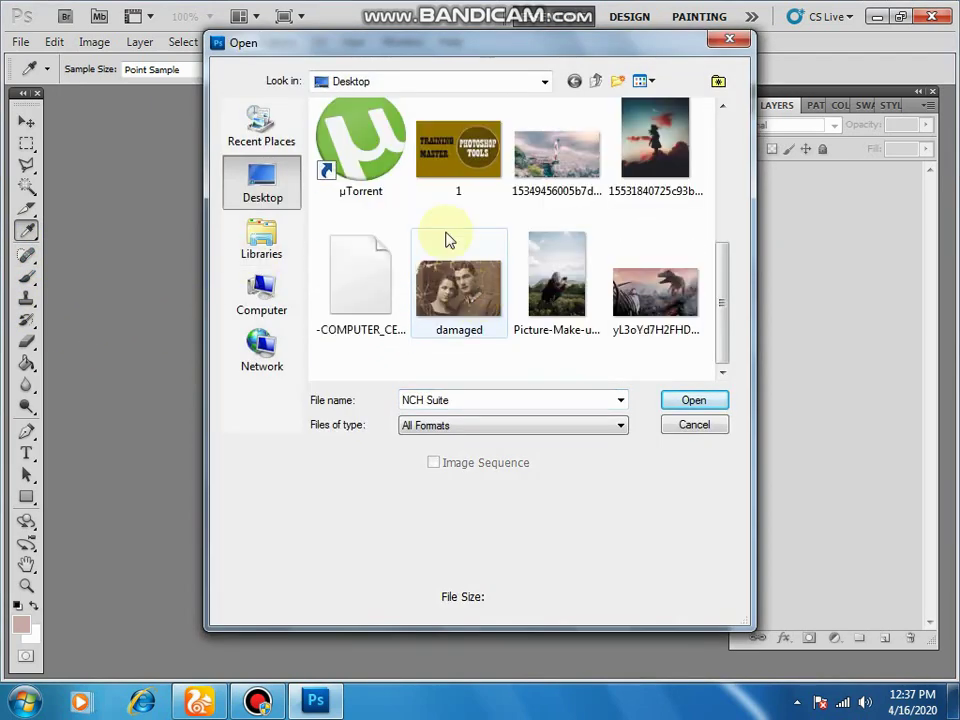
pyautogui.click(467, 300)
pyautogui.click(695, 399)
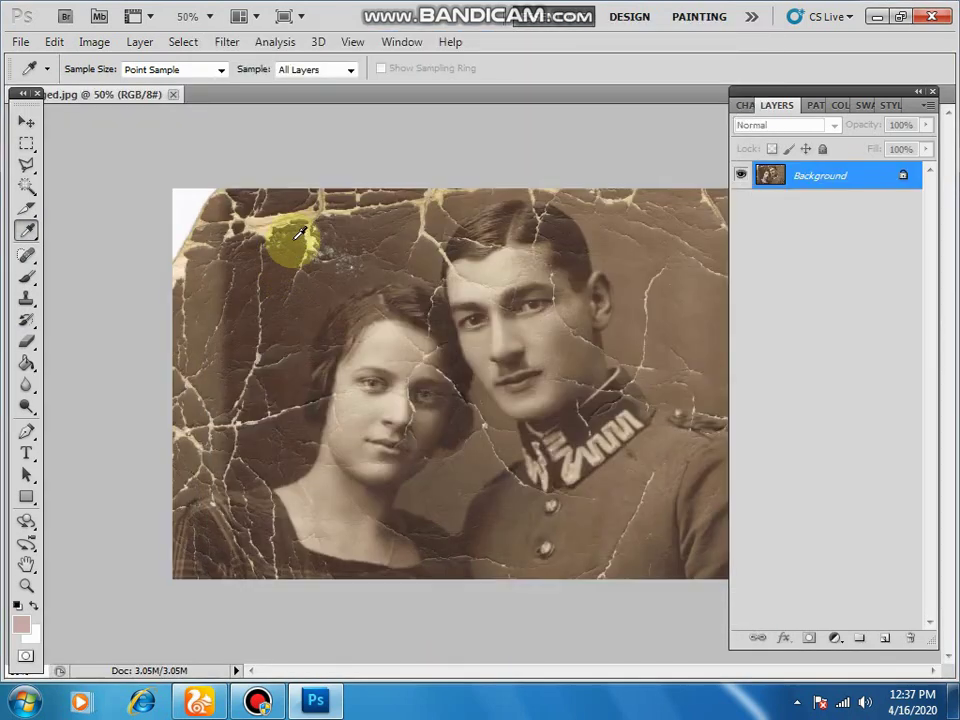
pyautogui.moveTo(114, 96); pyautogui.dragTo(210, 178)
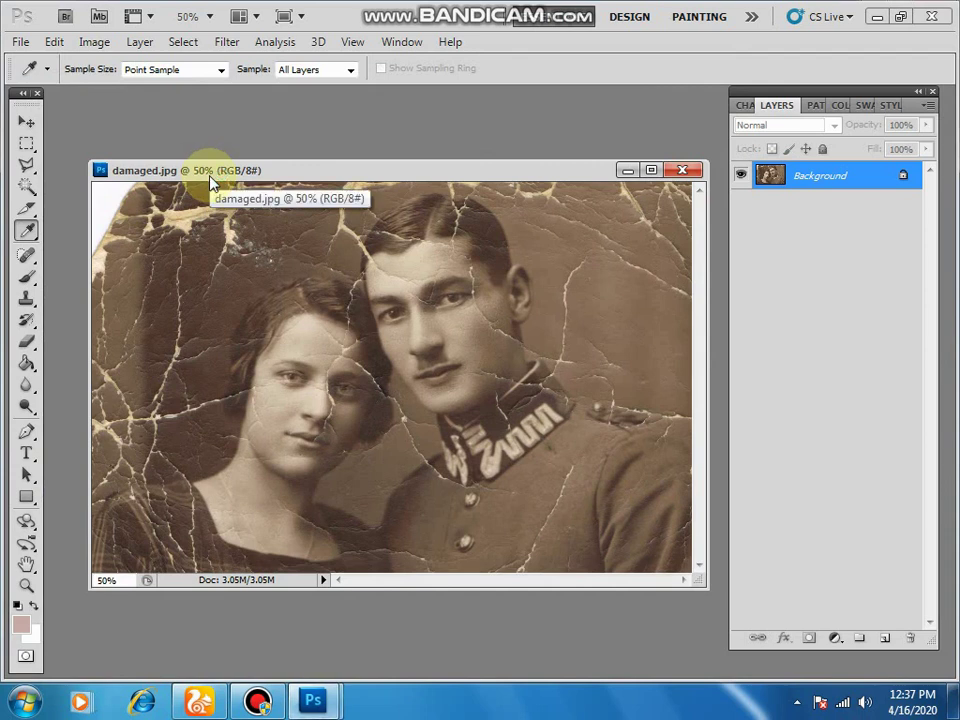
# Paint over the upper-left background cracks with the Spot Healing Brush.
pyautogui.click(33, 260)
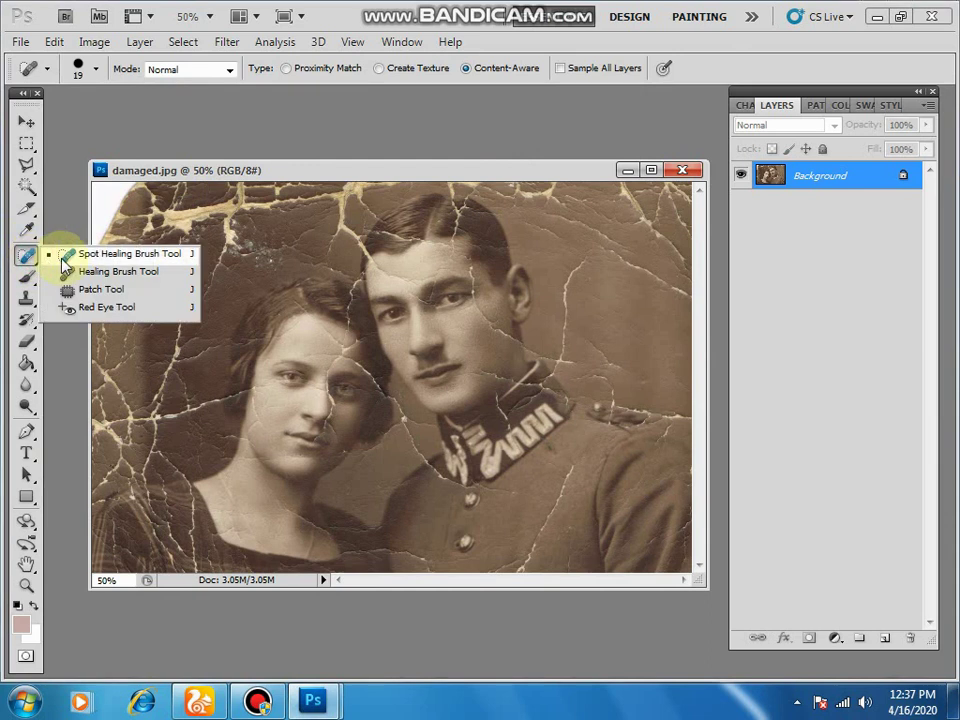
pyautogui.click(67, 255)
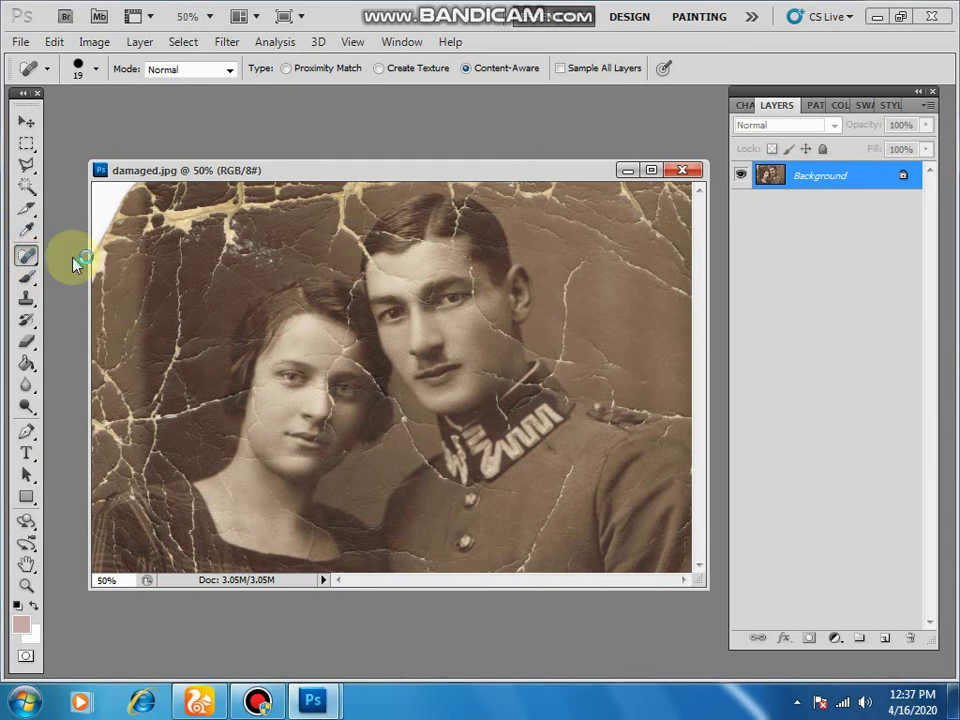
pyautogui.moveTo(182, 230)
pyautogui.mouseDown()
pyautogui.moveTo(179, 285)
pyautogui.moveTo(180, 276)
pyautogui.moveTo(133, 418)
pyautogui.moveTo(184, 378)
pyautogui.mouseUp()
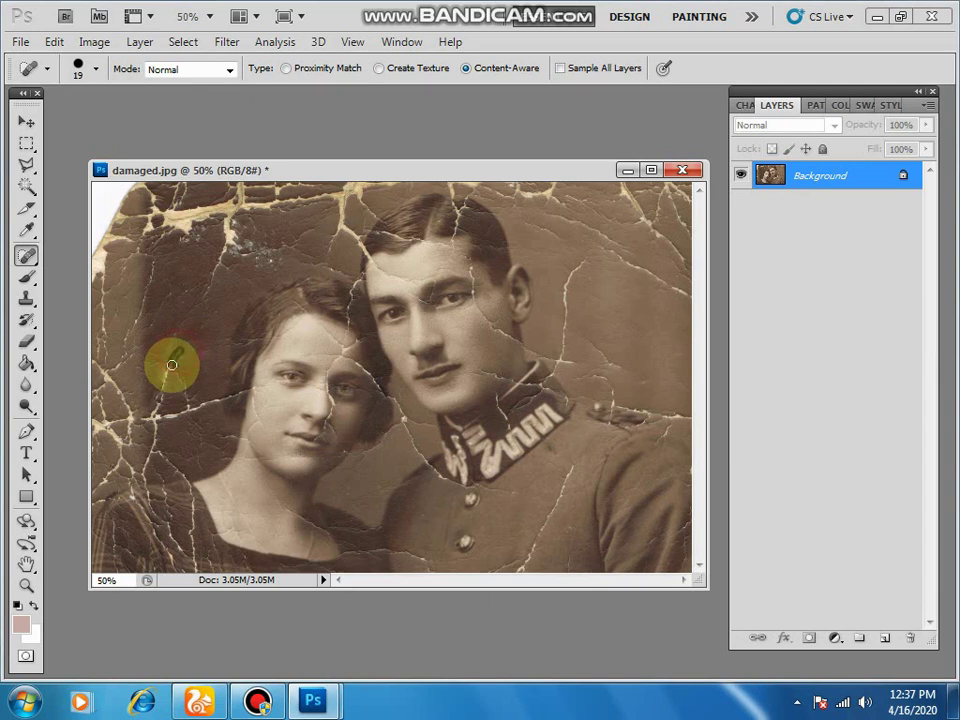
pyautogui.rightClick(30, 262)
pyautogui.click(250, 257)
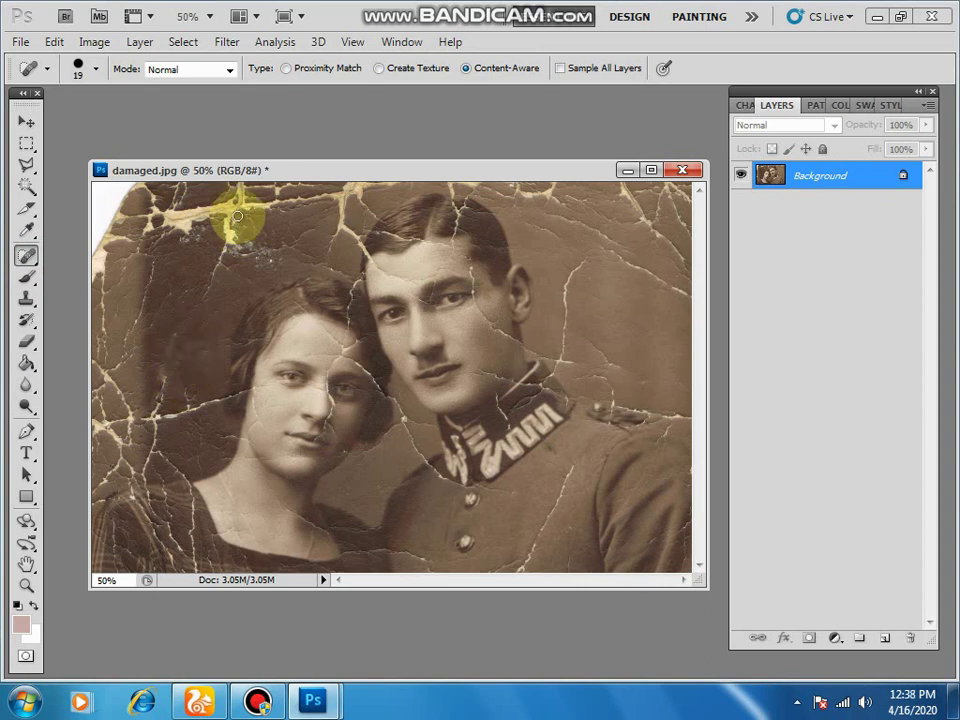
pyautogui.moveTo(182, 230)
pyautogui.mouseDown()
pyautogui.moveTo(220, 207)
pyautogui.moveTo(153, 224)
pyautogui.moveTo(202, 215)
pyautogui.moveTo(154, 242)
pyautogui.moveTo(214, 216)
pyautogui.moveTo(171, 251)
pyautogui.mouseUp()
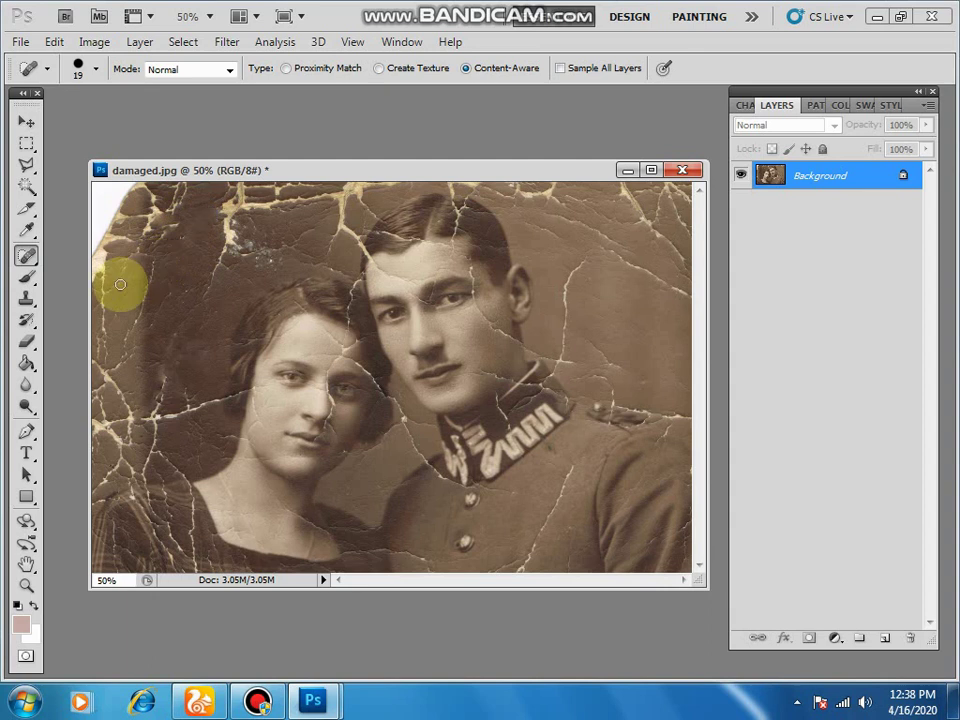
# Switch to the Healing Brush and enlarge it from 19 px to 69 px.
pyautogui.rightClick(30, 258)
pyautogui.click(97, 272)
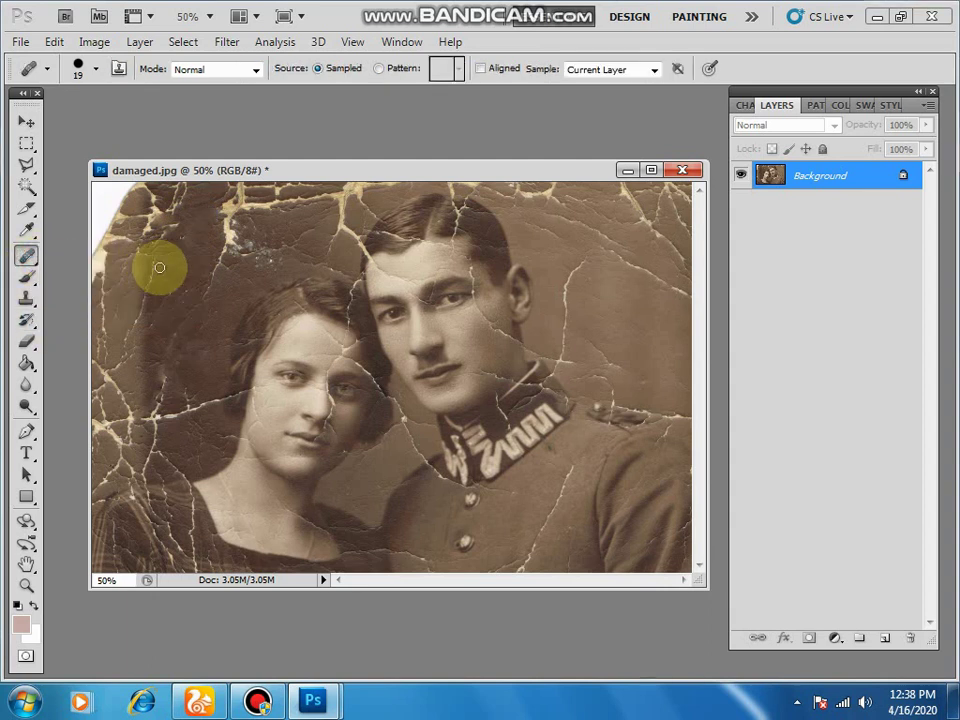
pyautogui.rightClick(178, 270)
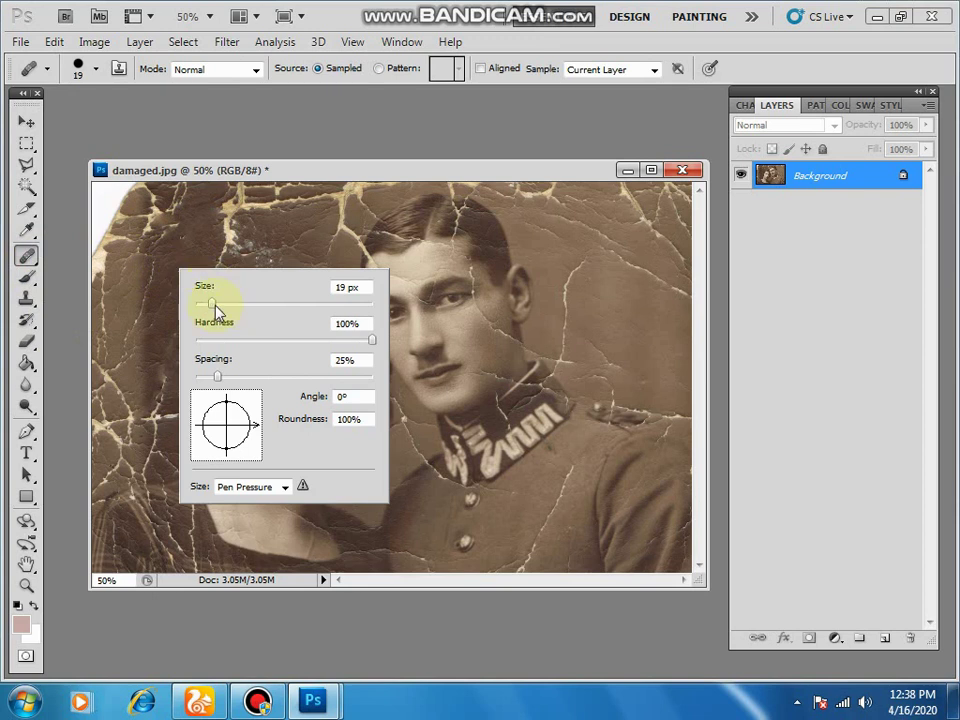
pyautogui.rightClick(168, 246)
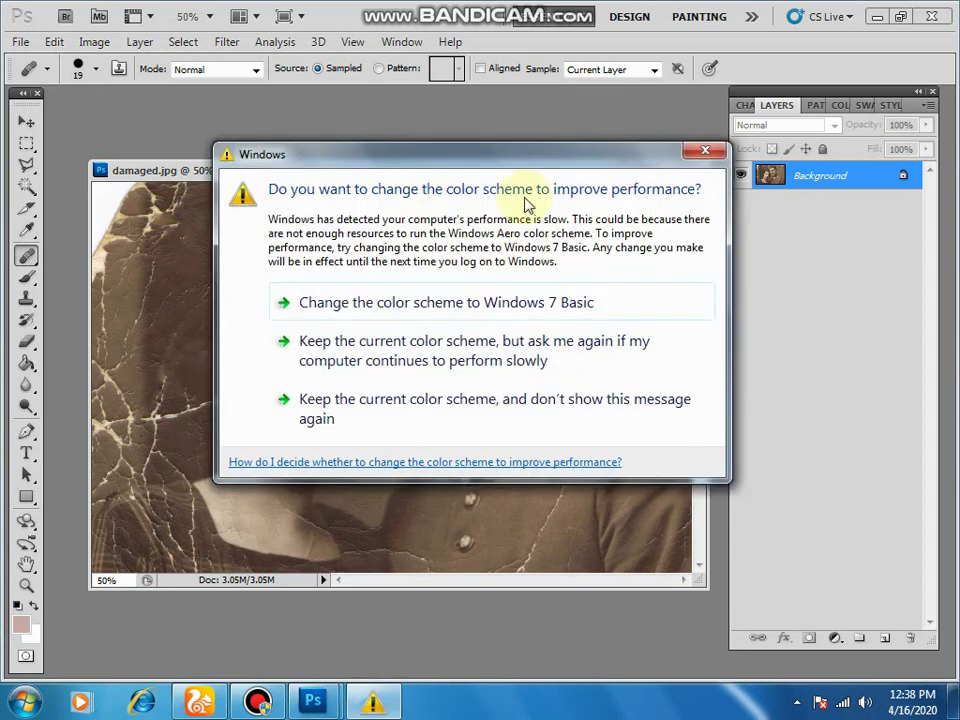
pyautogui.click(705, 151)
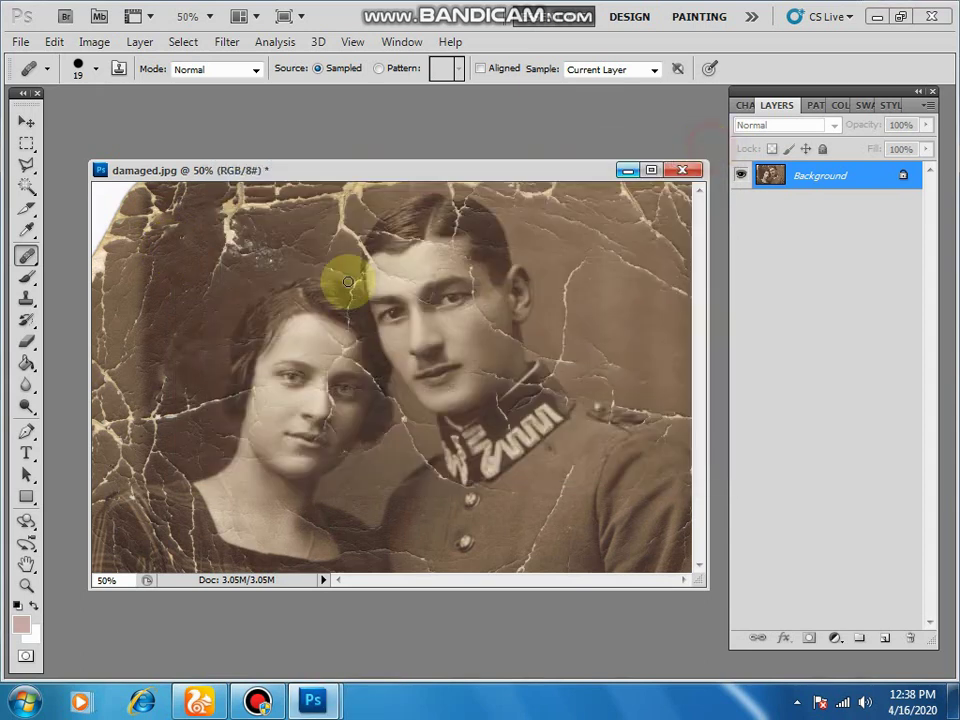
pyautogui.rightClick(257, 290)
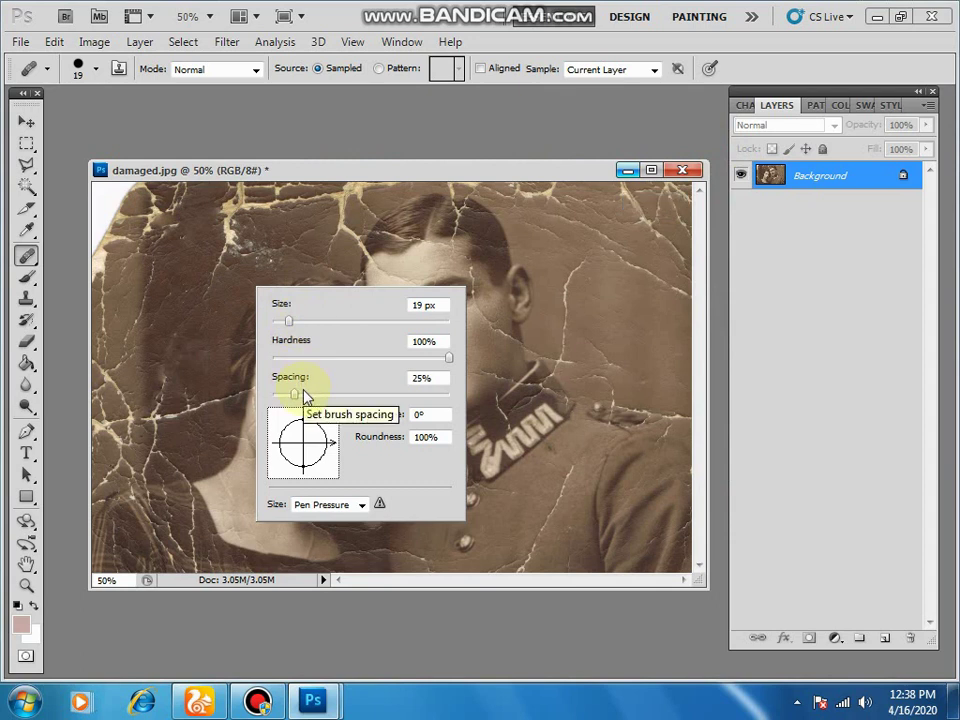
pyautogui.moveTo(317, 321); pyautogui.dragTo(332, 321)
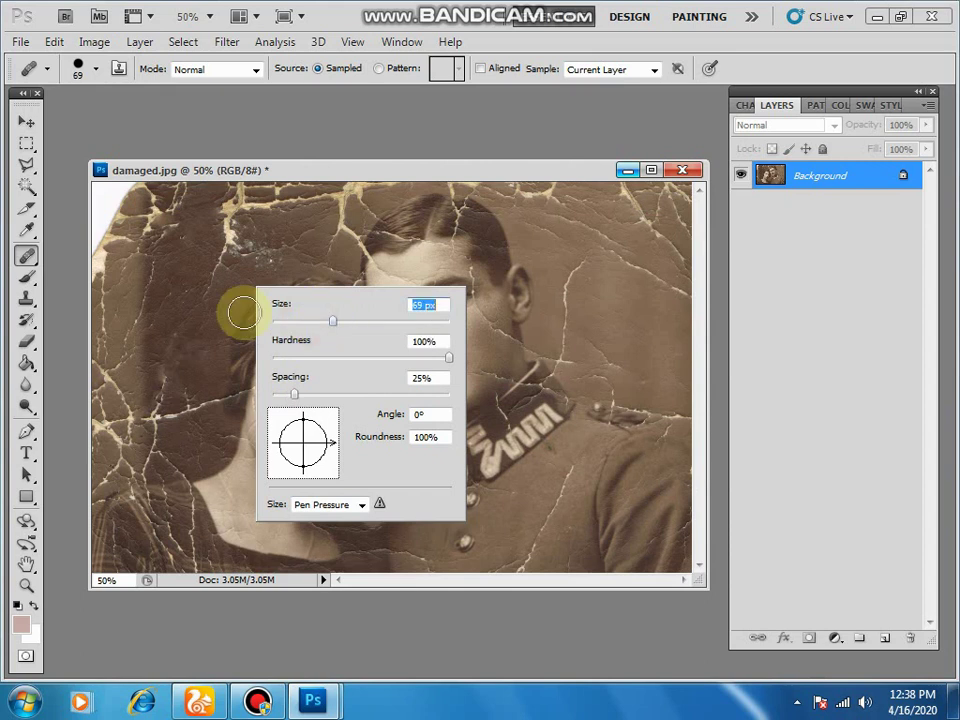
pyautogui.click(228, 250)
pyautogui.click(464, 276)
# Reselect the Healing Brush and set a clean background source point.
pyautogui.click(26, 255)
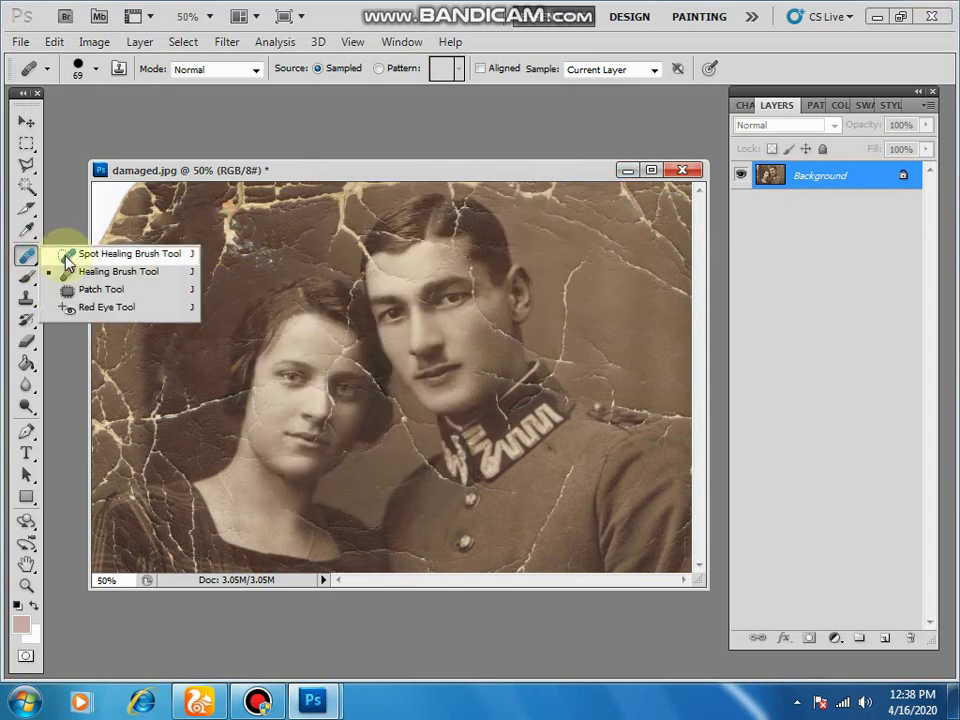
pyautogui.click(66, 255)
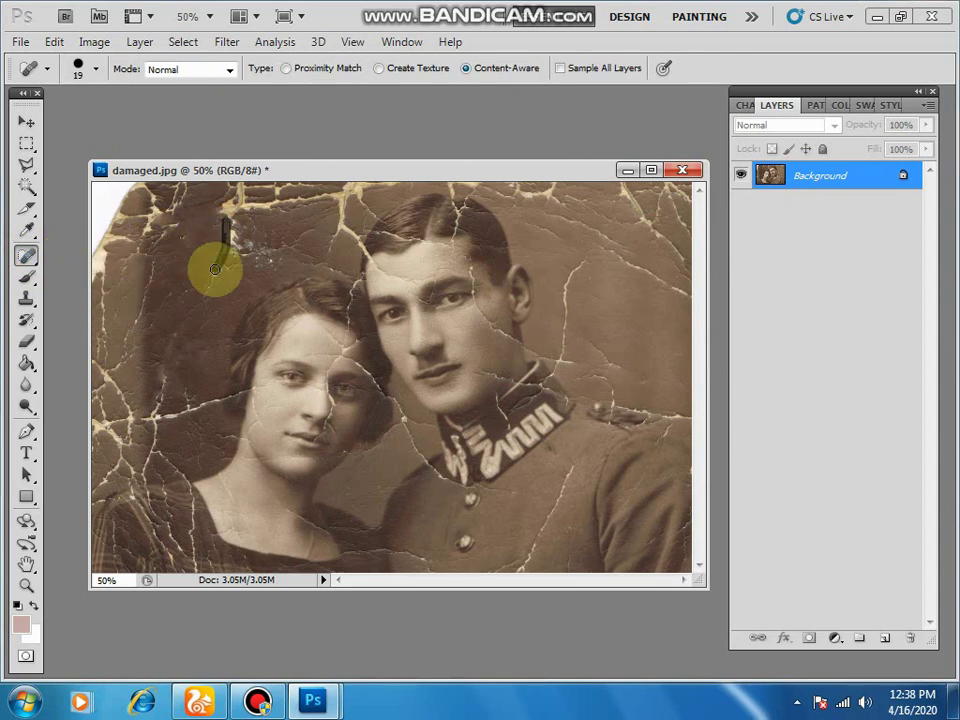
pyautogui.click(26, 255)
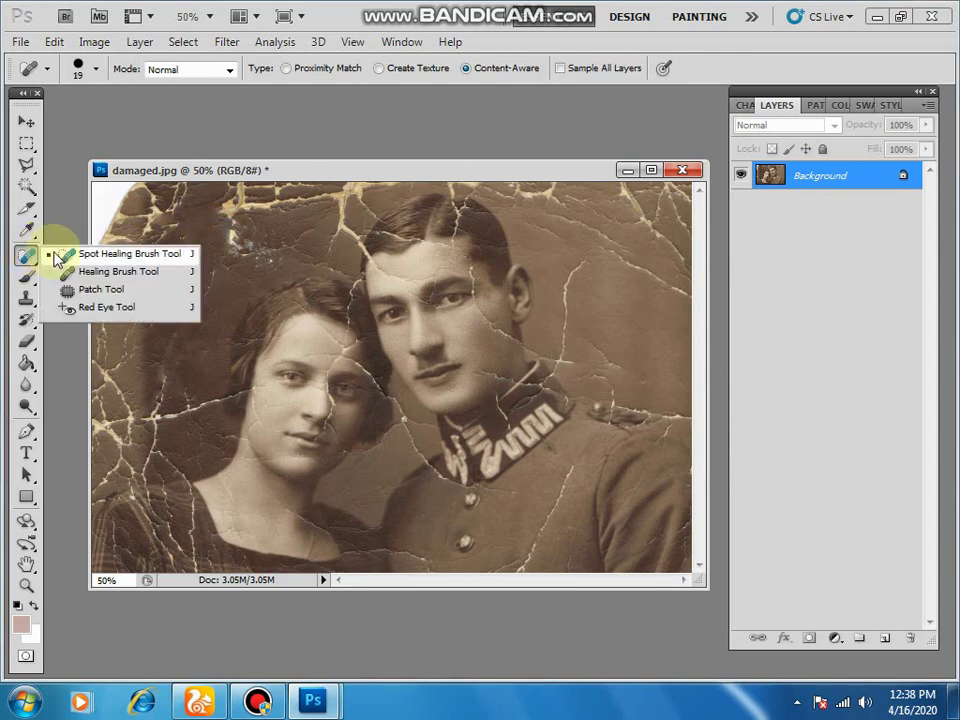
pyautogui.click(95, 272)
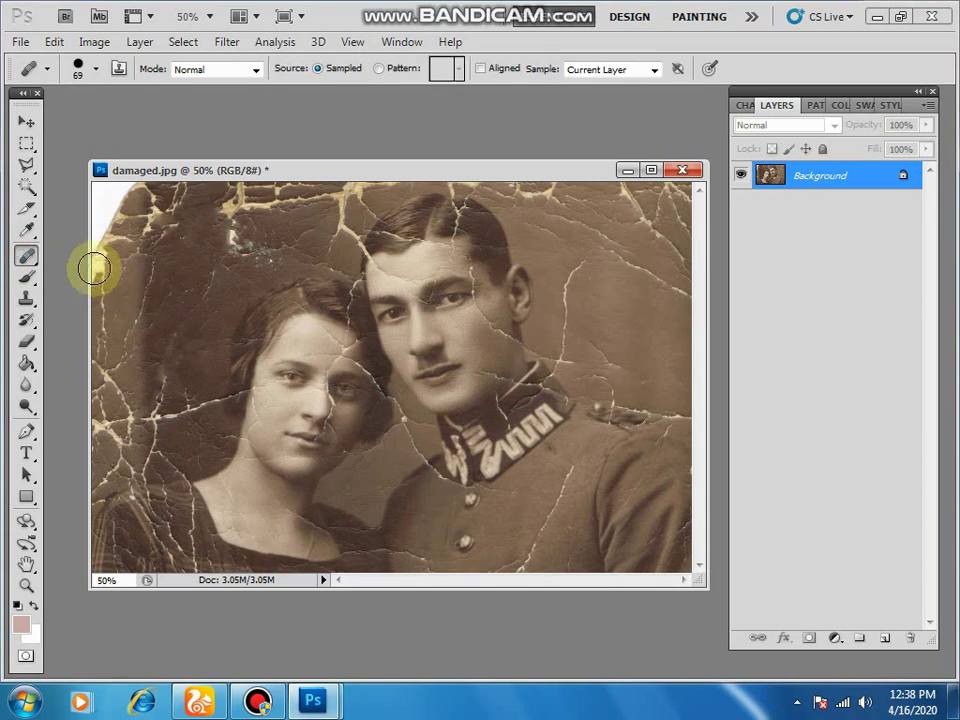
pyautogui.keyDown('alt'); pyautogui.click(220, 308); pyautogui.keyUp('alt')
# Heal the cracks beside and left of the woman's hair.
pyautogui.click(231, 222)
pyautogui.click(246, 253)
pyautogui.click(257, 242)
pyautogui.click(264, 253)
pyautogui.click(243, 251)
pyautogui.click(208, 274)
pyautogui.click(195, 294)
pyautogui.click(180, 253)
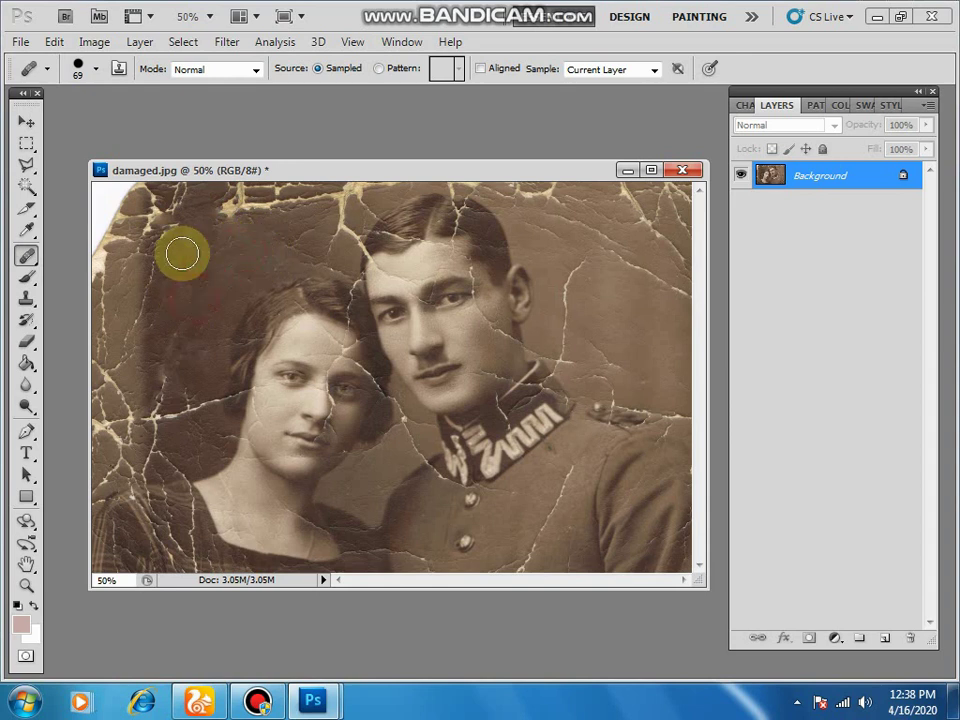
# Heal the cracks at the photo's top-left corner.
pyautogui.click(169, 208)
pyautogui.click(176, 199)
pyautogui.click(169, 210)
pyautogui.click(164, 234)
pyautogui.click(155, 218)
pyautogui.click(176, 226)
pyautogui.click(146, 222)
pyautogui.click(150, 219)
pyautogui.click(154, 240)
pyautogui.click(167, 238)
pyautogui.click(171, 206)
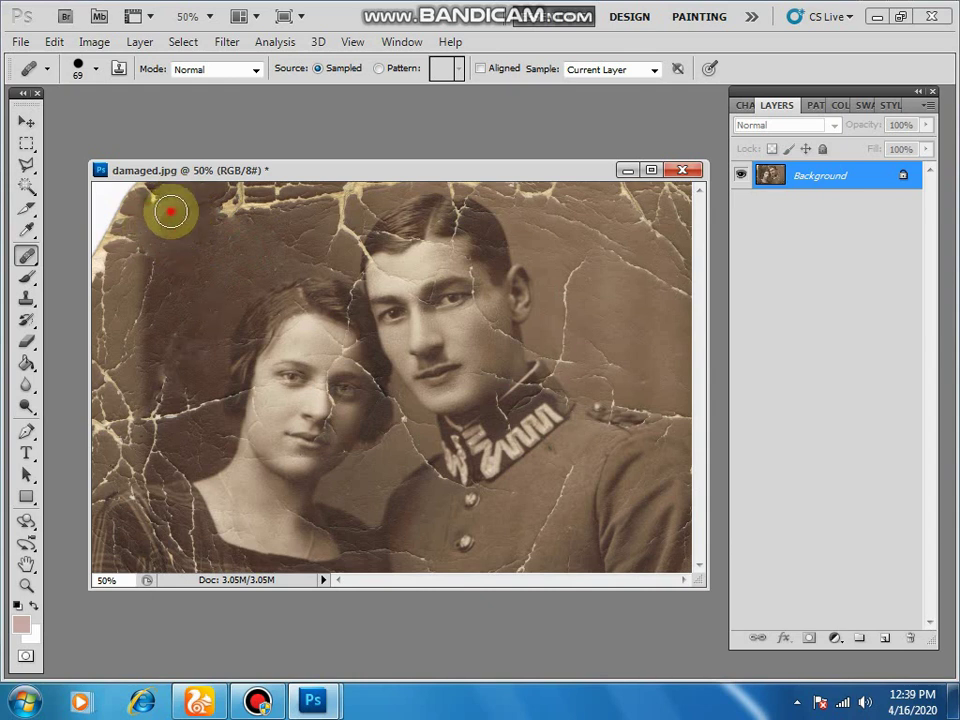
# Heal the cracks along the photo's top edge.
pyautogui.click(231, 204)
pyautogui.click(257, 204)
pyautogui.click(258, 208)
pyautogui.click(193, 210)
pyautogui.click(257, 216)
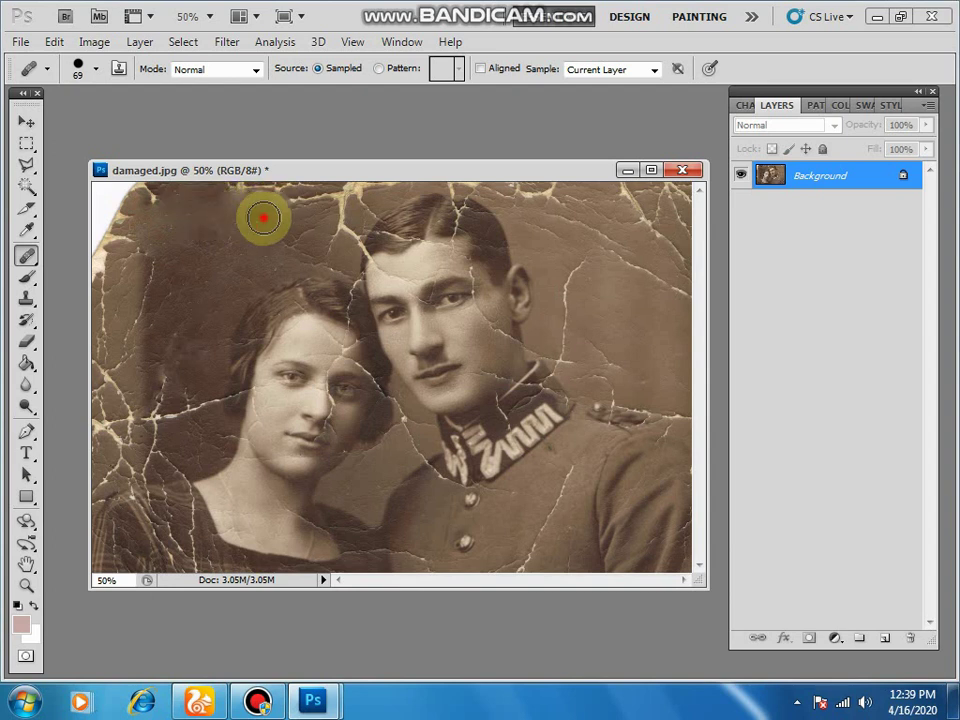
pyautogui.click(274, 219)
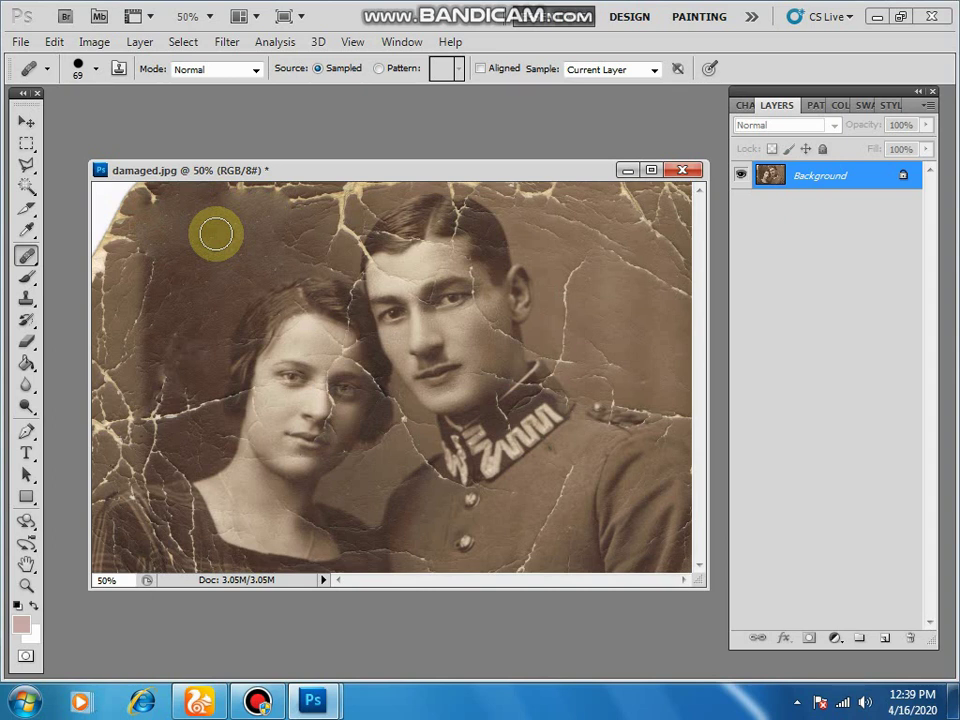
# Sample a new source on the woman's cheek and heal a spot on her chin.
pyautogui.keyDown('alt'); pyautogui.click(260, 428); pyautogui.keyUp('alt')
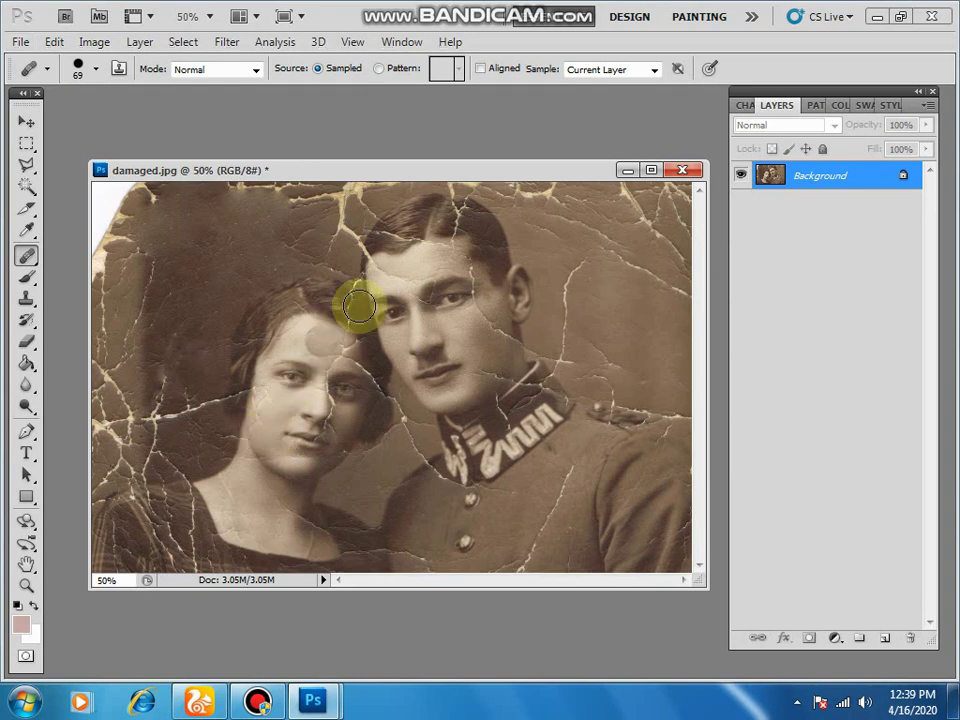
pyautogui.keyDown('alt'); pyautogui.click(397, 276); pyautogui.keyUp('alt')
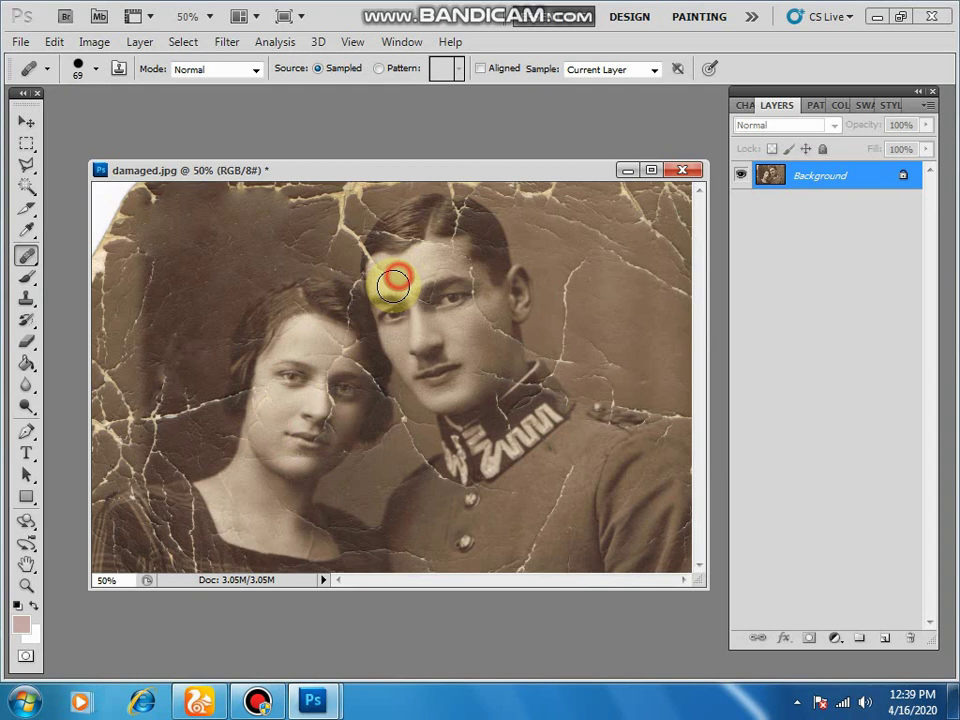
pyautogui.click(327, 441)
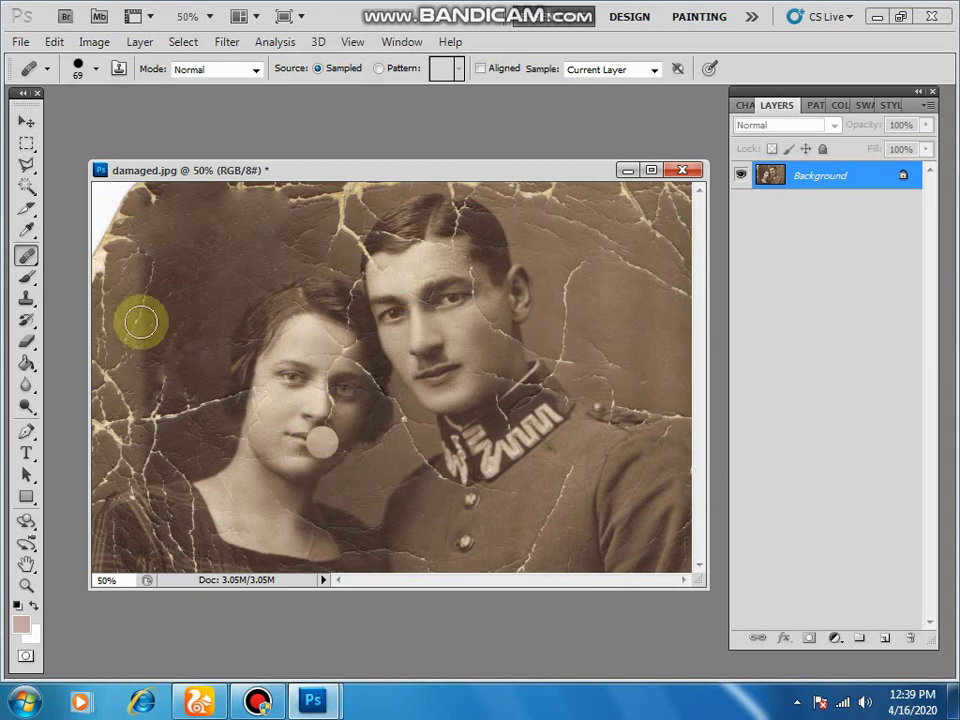
# Patch two cracked areas at the upper-left edge with clean background using the Patch Tool.
pyautogui.click(33, 267)
pyautogui.click(112, 289)
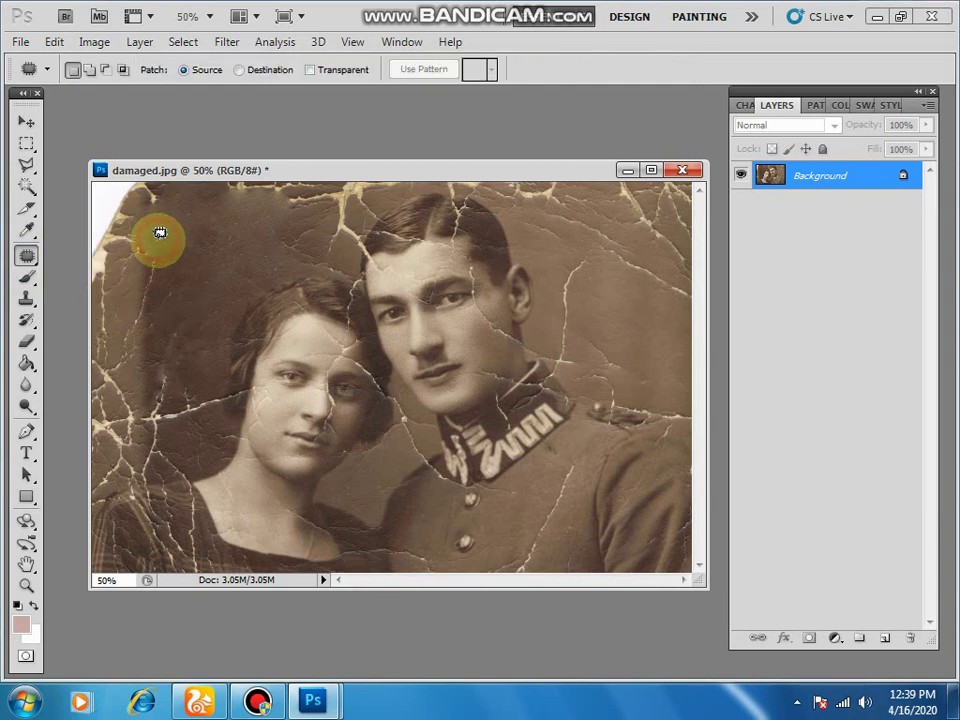
pyautogui.moveTo(160, 233)
pyautogui.mouseDown()
pyautogui.moveTo(157, 297)
pyautogui.moveTo(141, 323)
pyautogui.moveTo(155, 238)
pyautogui.mouseUp()
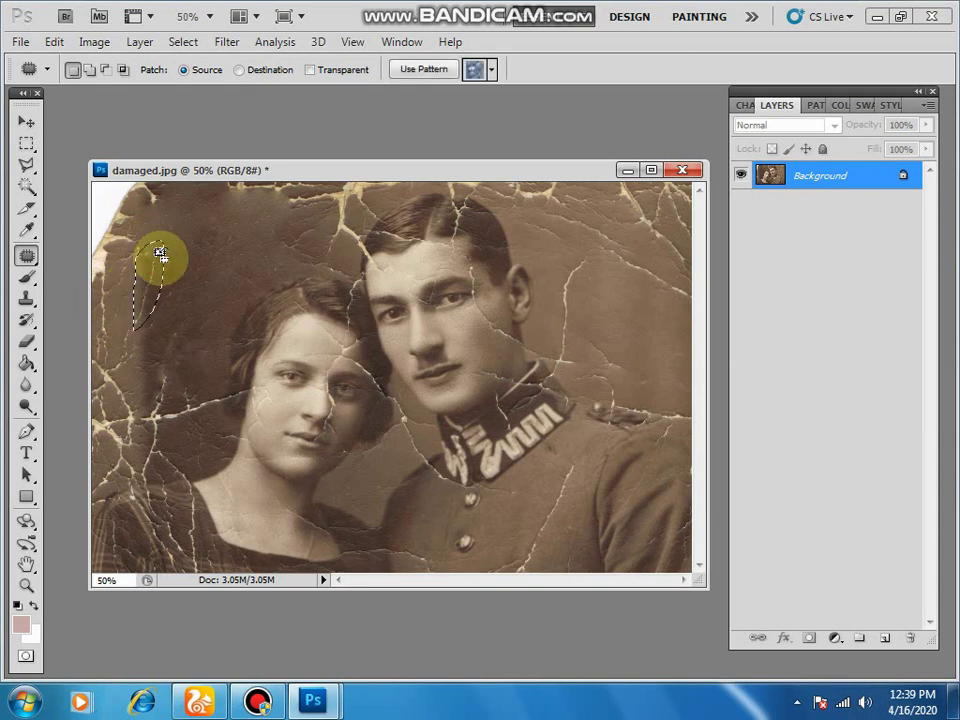
pyautogui.moveTo(153, 272); pyautogui.dragTo(262, 242)
pyautogui.hotkey('ctrl', 'd')
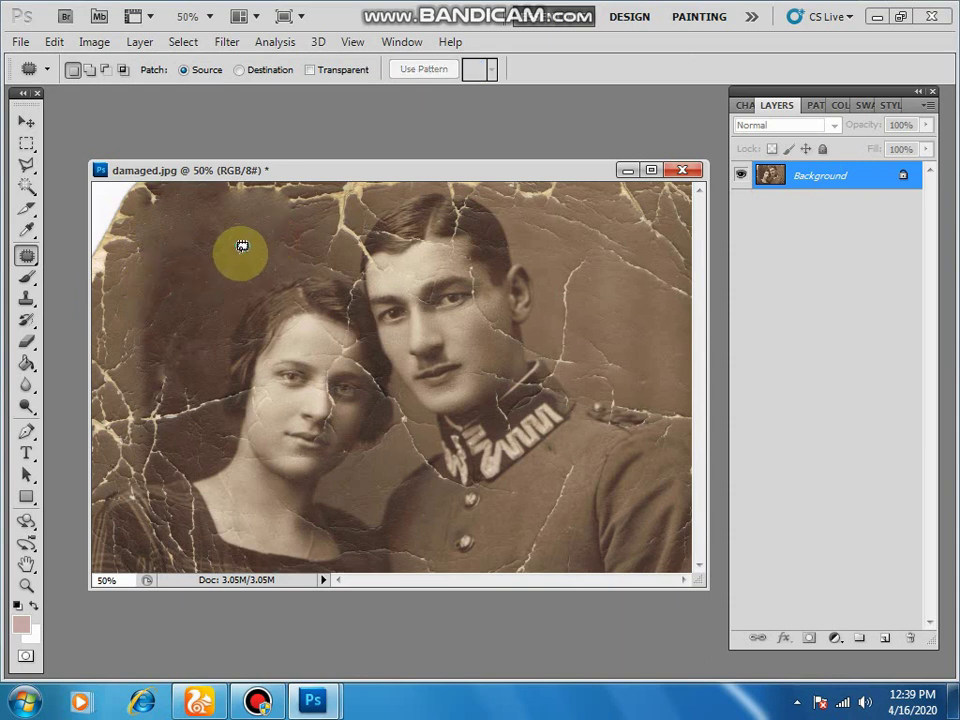
pyautogui.moveTo(195, 330)
pyautogui.mouseDown()
pyautogui.moveTo(150, 383)
pyautogui.moveTo(176, 332)
pyautogui.moveTo(177, 378)
pyautogui.moveTo(179, 276)
pyautogui.moveTo(165, 250)
pyautogui.moveTo(199, 244)
pyautogui.mouseUp()
pyautogui.hotkey('ctrl', 'd')
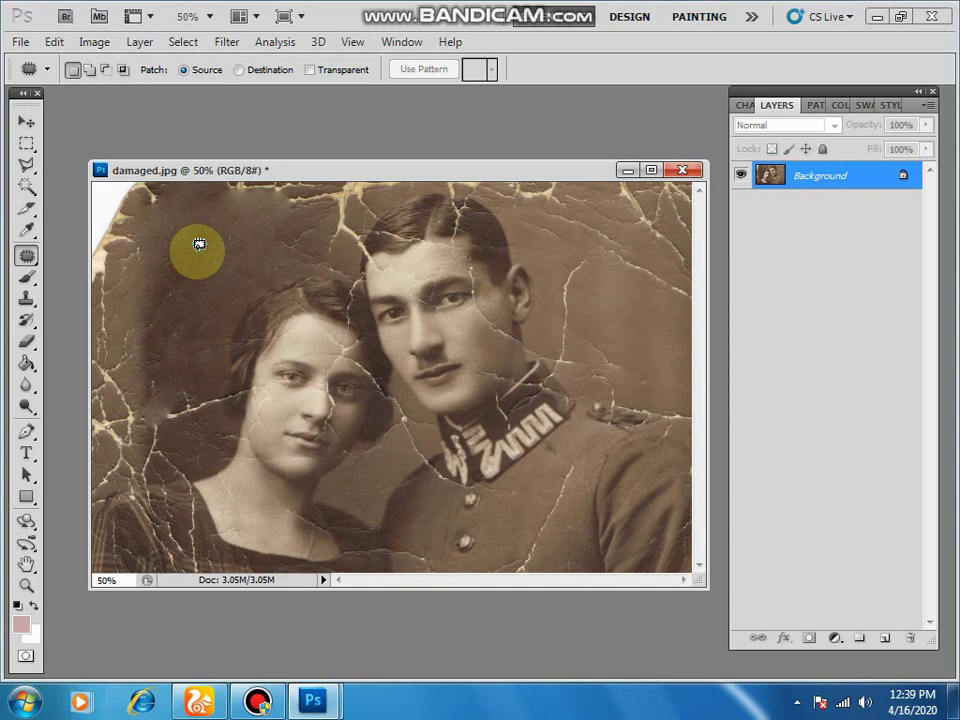
# Apply the Red Eye Tool over the woman's eyes.
pyautogui.click(27, 257)
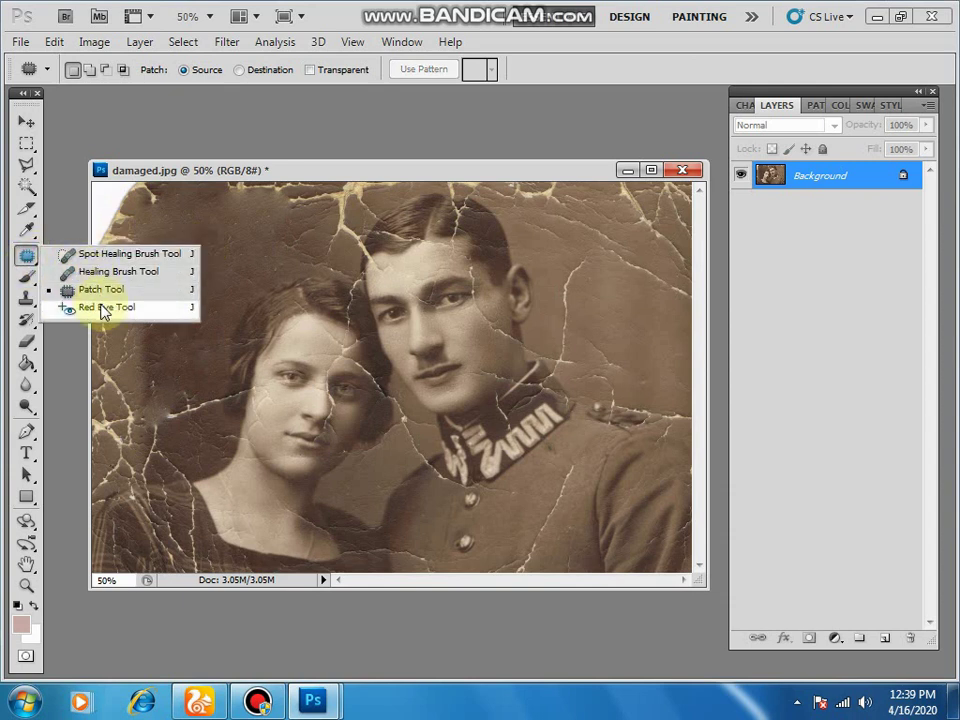
pyautogui.click(104, 308)
pyautogui.moveTo(245, 304); pyautogui.dragTo(402, 500)
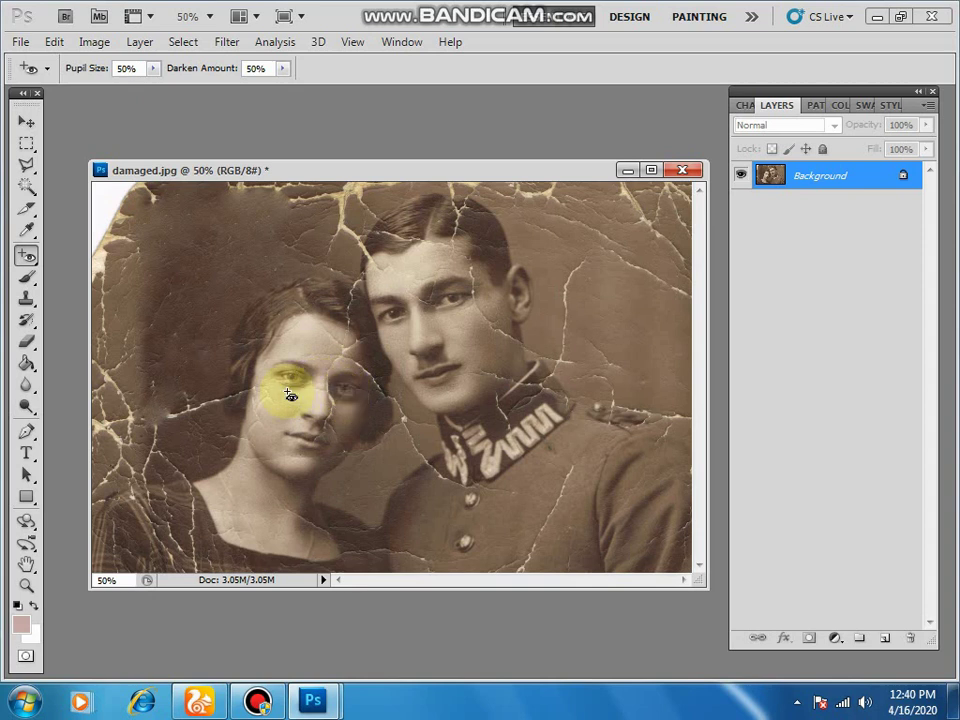
# With the Brush Tool, paint two light strokes forming an X above the woman's head.
pyautogui.click(27, 277)
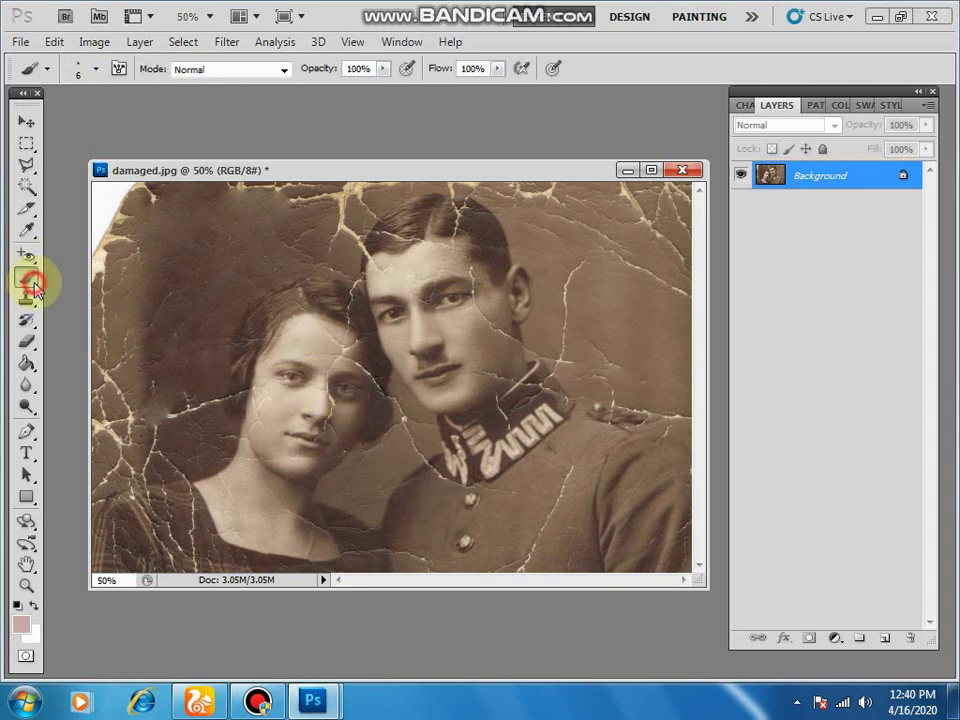
pyautogui.click(70, 280)
pyautogui.moveTo(249, 261); pyautogui.dragTo(197, 338)
pyautogui.moveTo(206, 279)
pyautogui.mouseDown()
pyautogui.moveTo(232, 370)
pyautogui.moveTo(132, 468)
pyautogui.mouseUp()
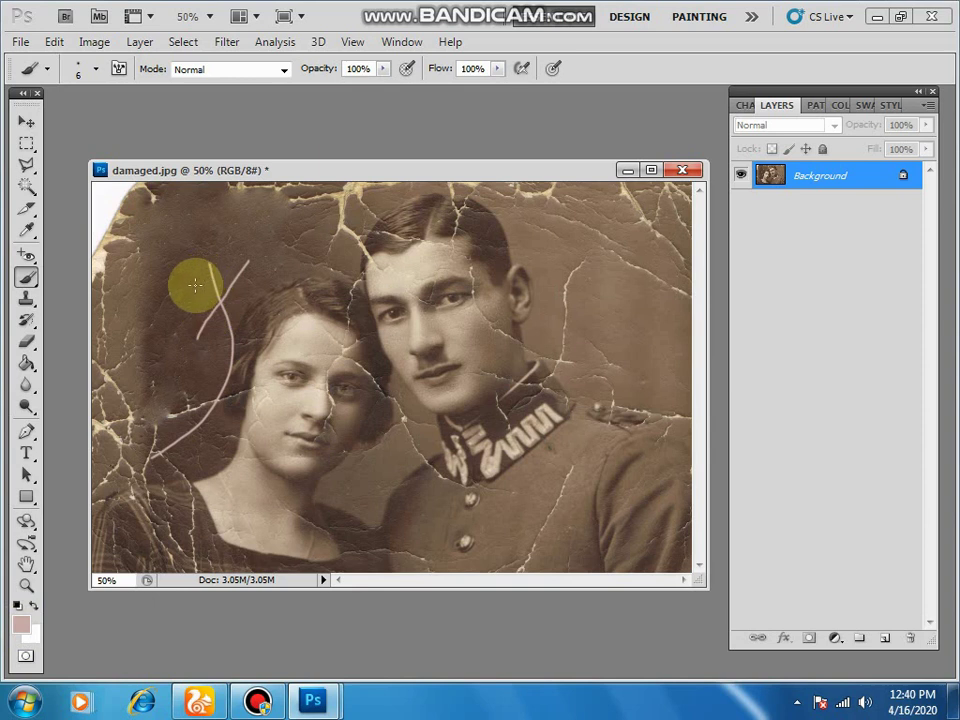
# Enlarge the brush to 86 px and paint soft pink strokes forming a V.
pyautogui.rightClick(195, 286)
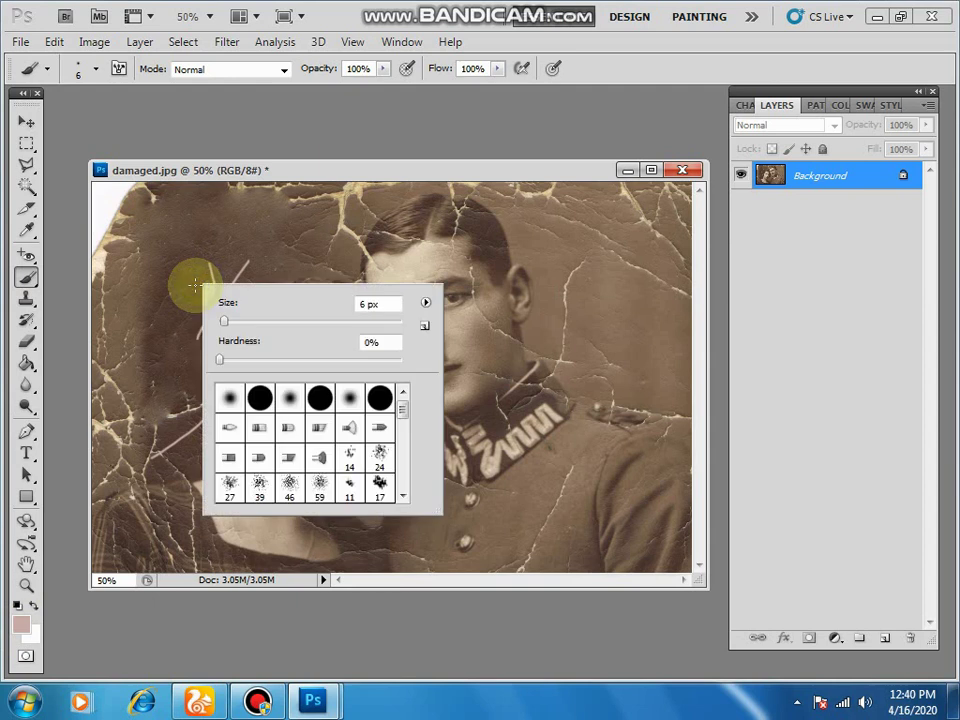
pyautogui.moveTo(227, 324); pyautogui.dragTo(300, 324)
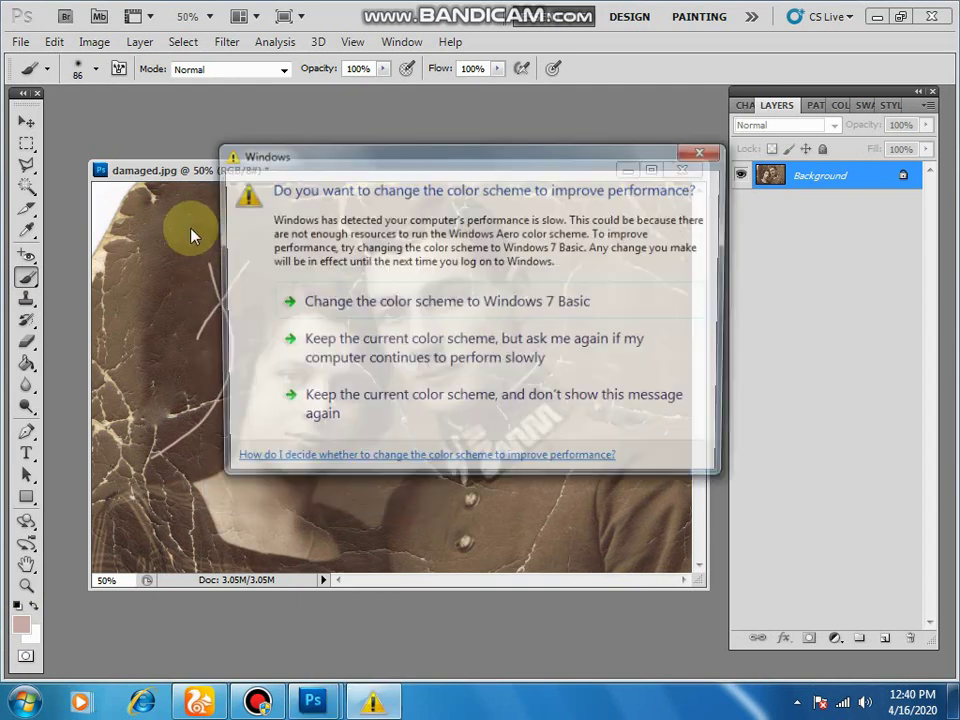
pyautogui.click(709, 150)
pyautogui.moveTo(270, 245); pyautogui.dragTo(205, 335)
pyautogui.moveTo(192, 235)
pyautogui.mouseDown()
pyautogui.moveTo(233, 341)
pyautogui.moveTo(160, 243)
pyautogui.moveTo(196, 389)
pyautogui.moveTo(157, 266)
pyautogui.moveTo(160, 424)
pyautogui.moveTo(163, 288)
pyautogui.moveTo(193, 497)
pyautogui.moveTo(199, 263)
pyautogui.moveTo(217, 470)
pyautogui.moveTo(171, 297)
pyautogui.moveTo(262, 316)
pyautogui.moveTo(253, 357)
pyautogui.mouseUp()
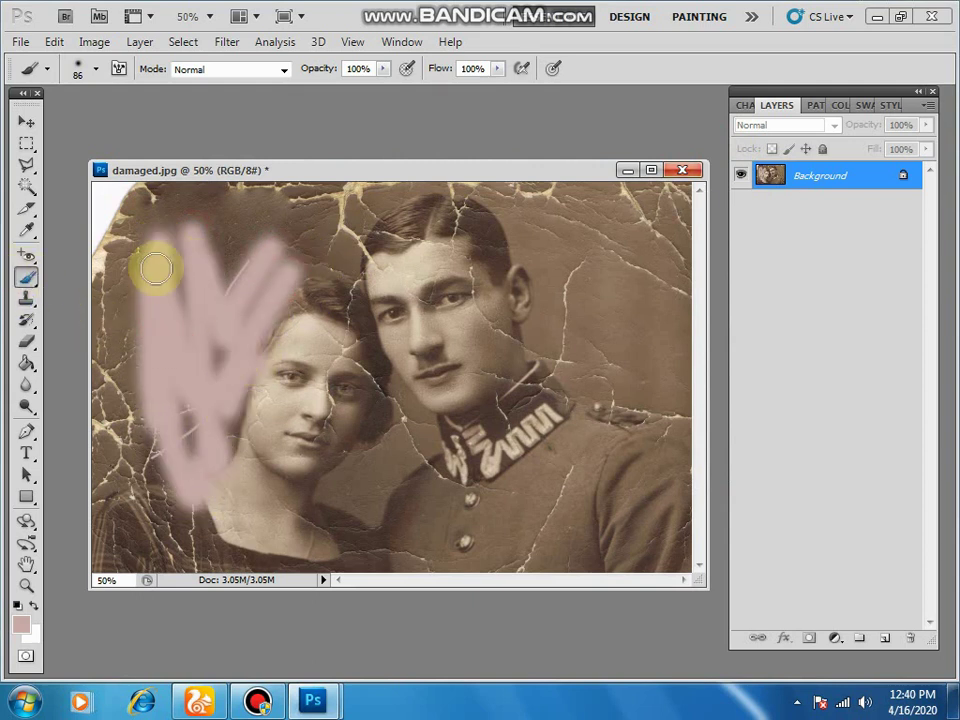
# Paint hard-edged pink strokes along the top and over the man's hair and forehead.
pyautogui.rightClick(185, 267)
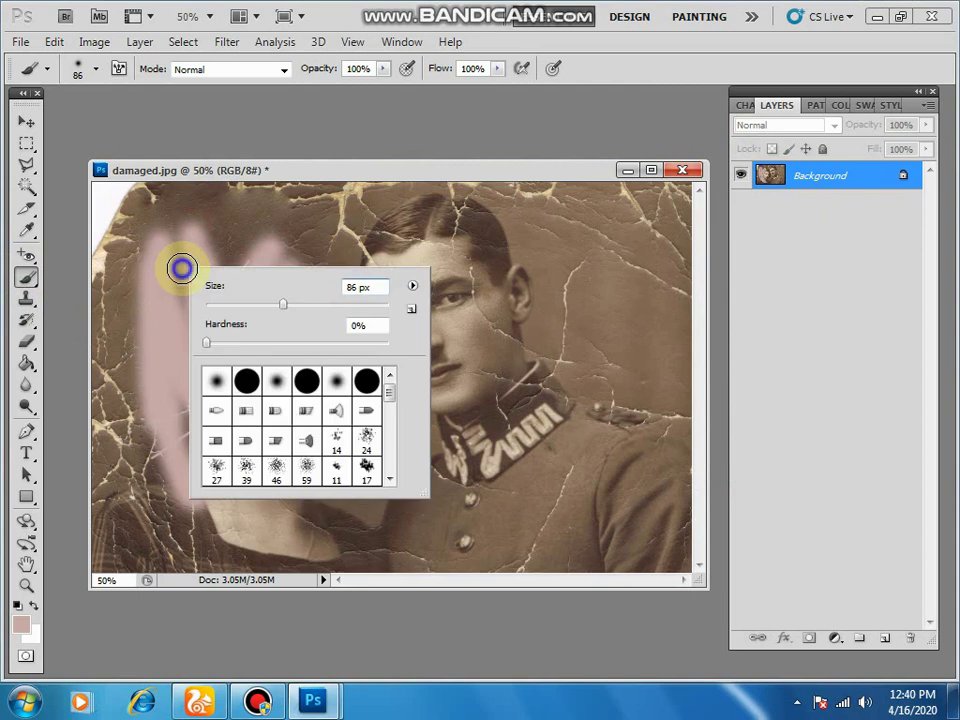
pyautogui.click(246, 380)
pyautogui.moveTo(236, 201); pyautogui.dragTo(229, 246)
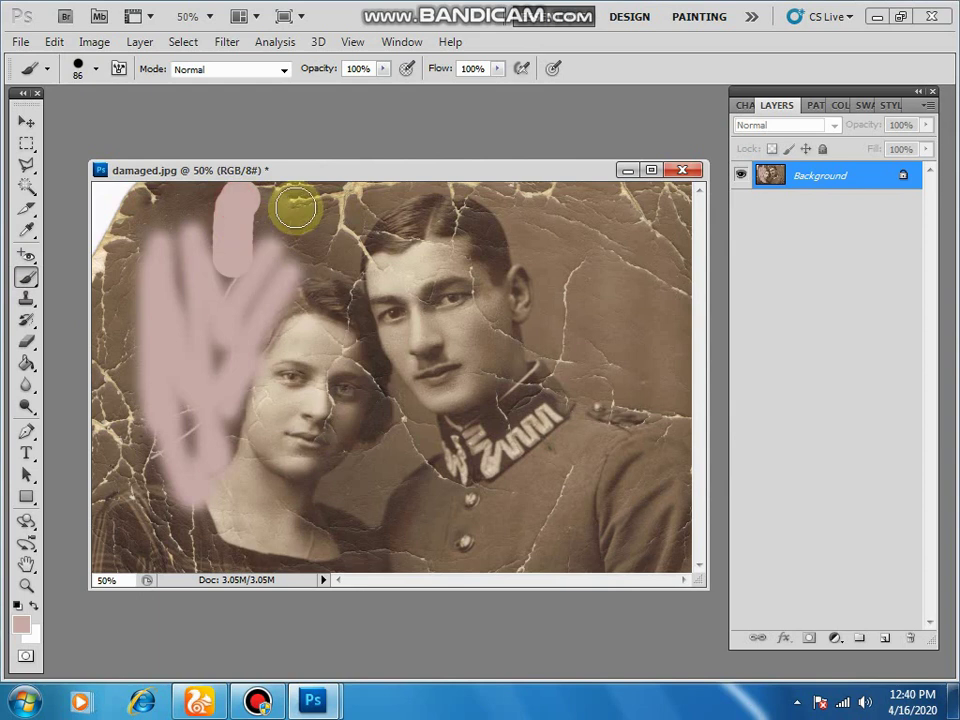
pyautogui.moveTo(294, 204); pyautogui.dragTo(261, 265)
pyautogui.moveTo(441, 216)
pyautogui.mouseDown()
pyautogui.moveTo(396, 259)
pyautogui.moveTo(476, 223)
pyautogui.moveTo(375, 315)
pyautogui.mouseUp()
pyautogui.moveTo(483, 242)
pyautogui.mouseDown()
pyautogui.moveTo(375, 335)
pyautogui.moveTo(512, 250)
pyautogui.moveTo(408, 363)
pyautogui.moveTo(510, 261)
pyautogui.mouseUp()
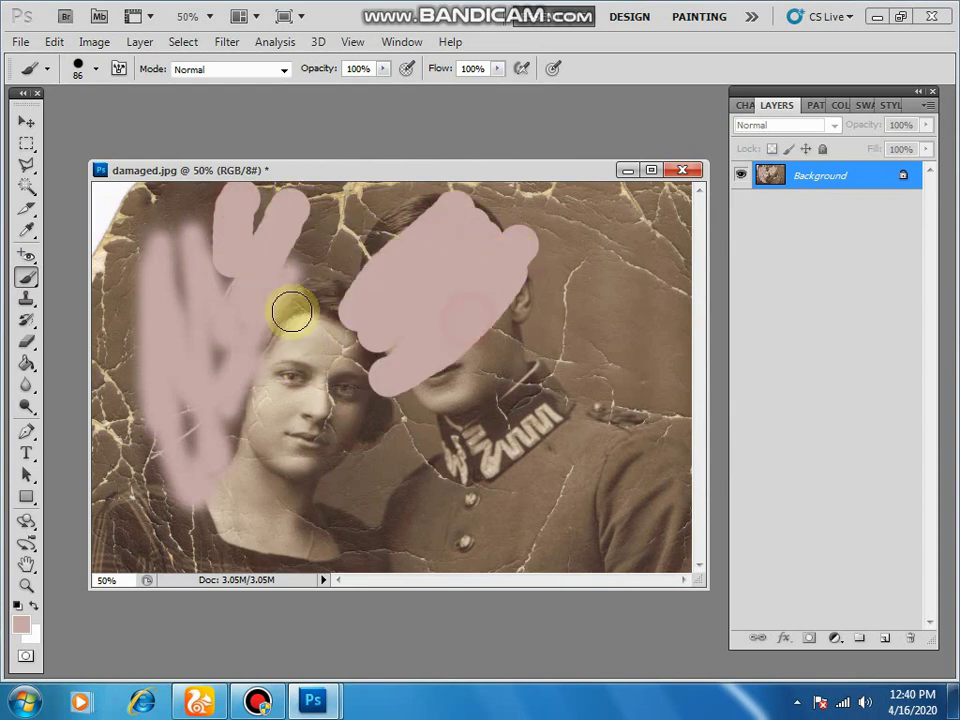
# Set brush hardness to 0% and paint soft pink strokes on the photo's right side.
pyautogui.rightClick(285, 268)
pyautogui.scroll(-5, 392, 407)
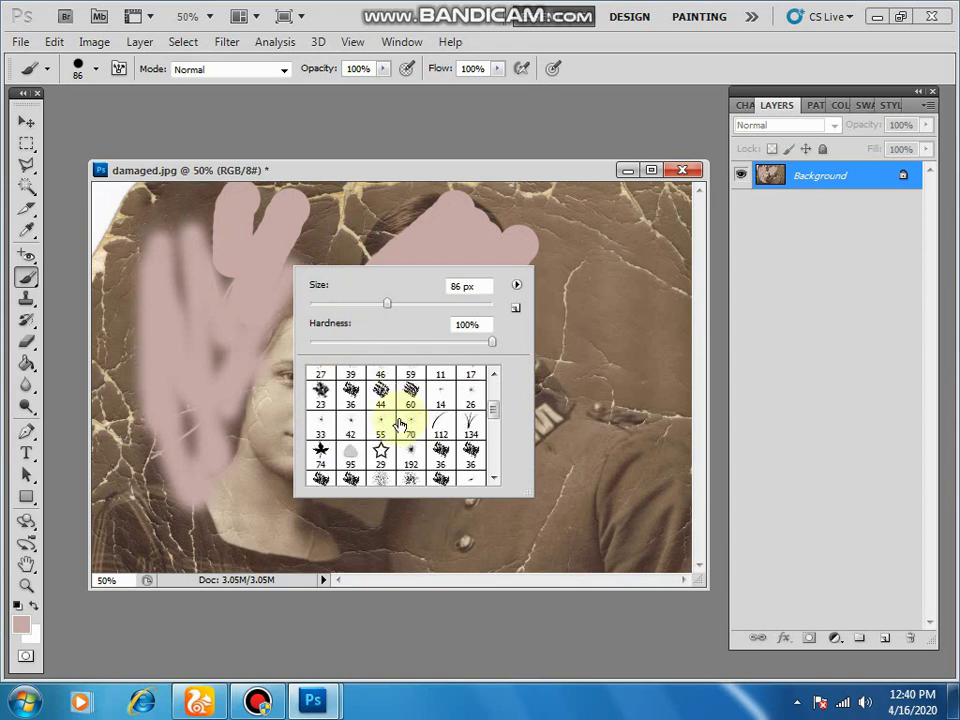
pyautogui.scroll(-4, 388, 448)
pyautogui.scroll(5, 388, 400)
pyautogui.scroll(6, 388, 400)
pyautogui.moveTo(492, 342); pyautogui.dragTo(310, 342)
pyautogui.click(600, 236)
pyautogui.moveTo(591, 251); pyautogui.dragTo(549, 332)
pyautogui.moveTo(636, 274); pyautogui.dragTo(545, 393)
# Set the brush hardness back to 100%.
pyautogui.rightClick(348, 389)
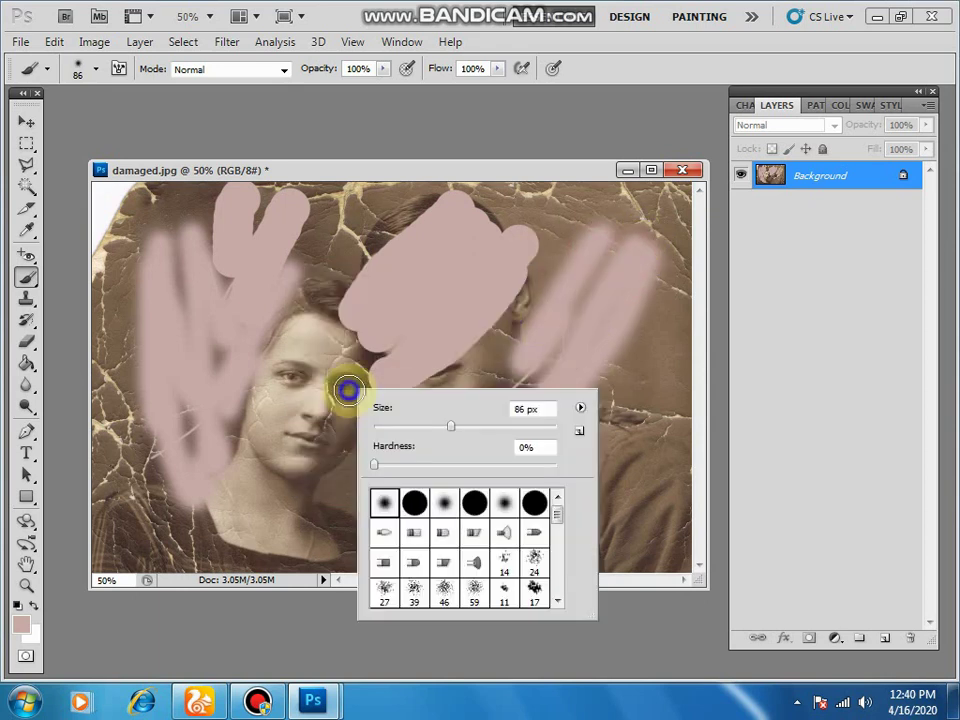
pyautogui.click(376, 466)
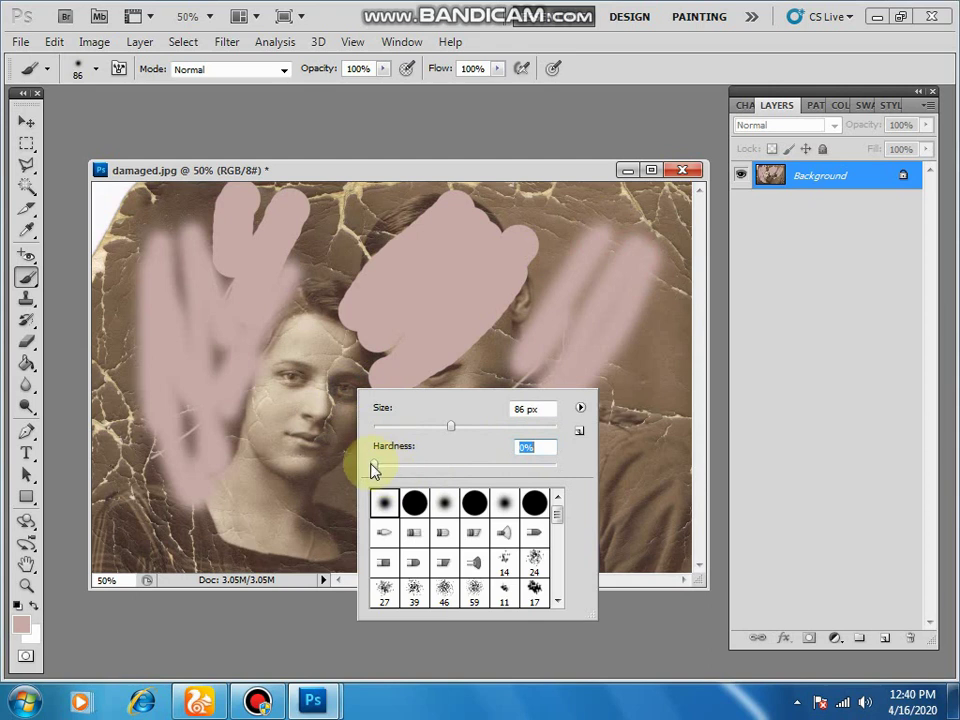
pyautogui.write('100')
pyautogui.click(540, 240)
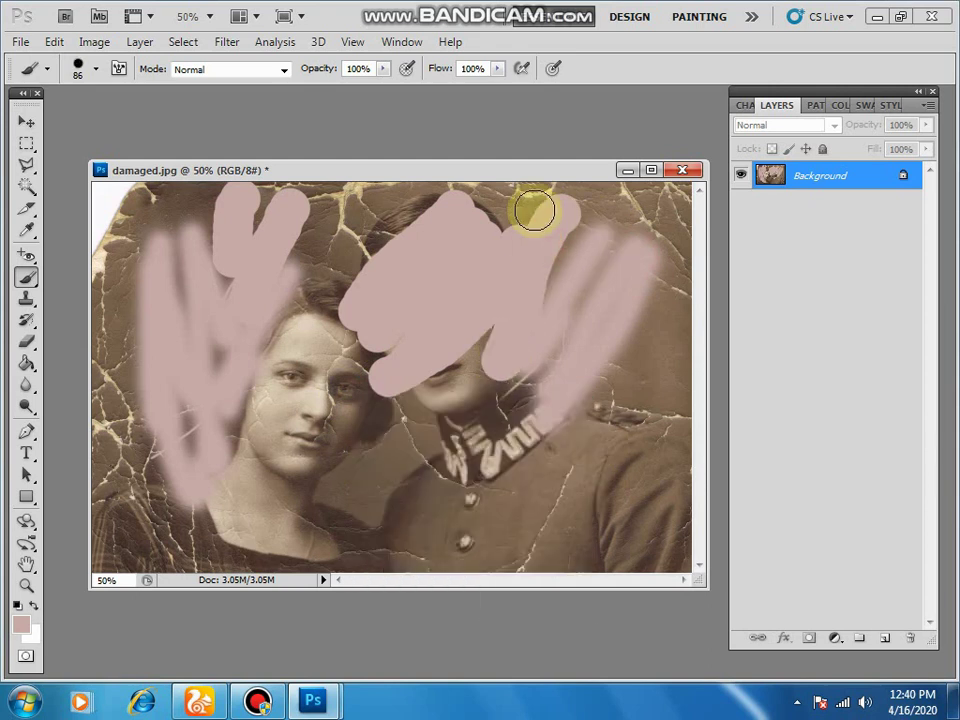
pyautogui.click(31, 281)
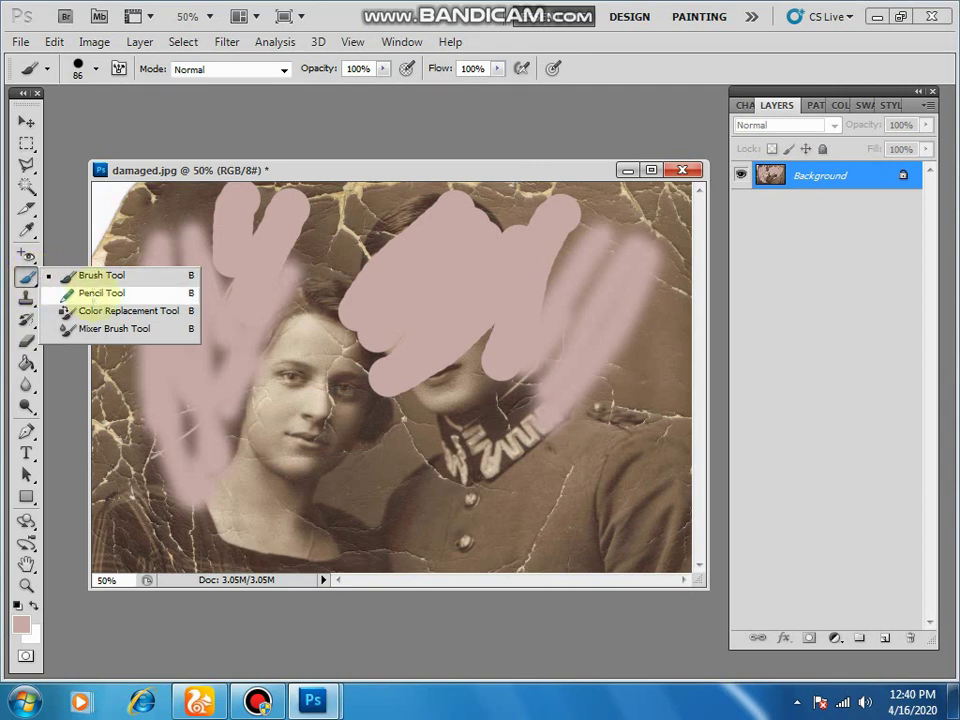
# Select the Pencil Tool and shrink it to 1 px.
pyautogui.click(95, 297)
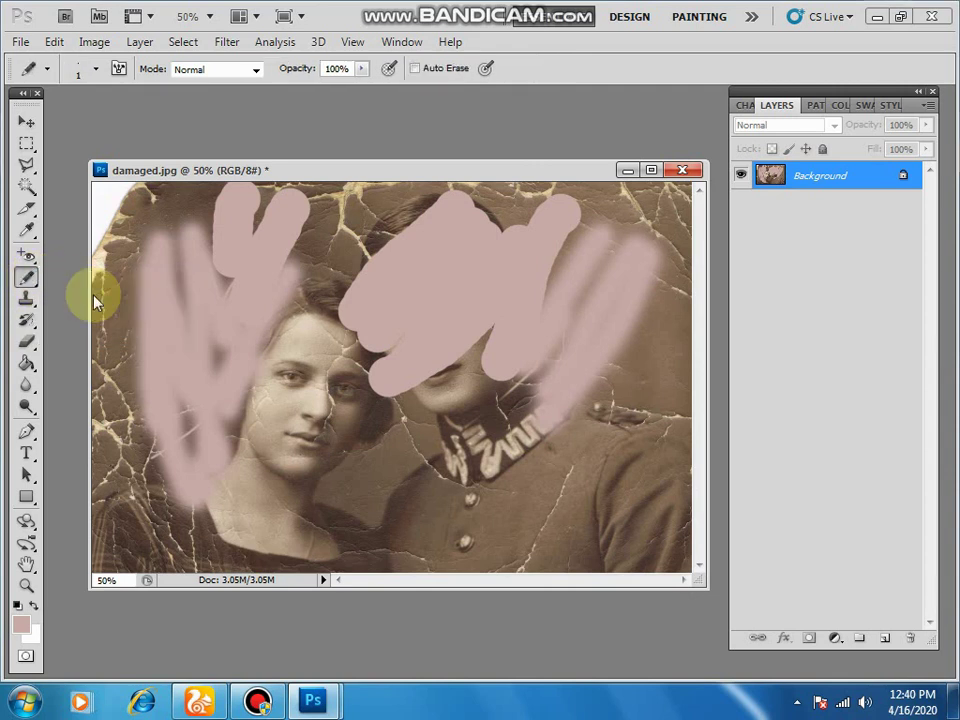
pyautogui.rightClick(177, 267)
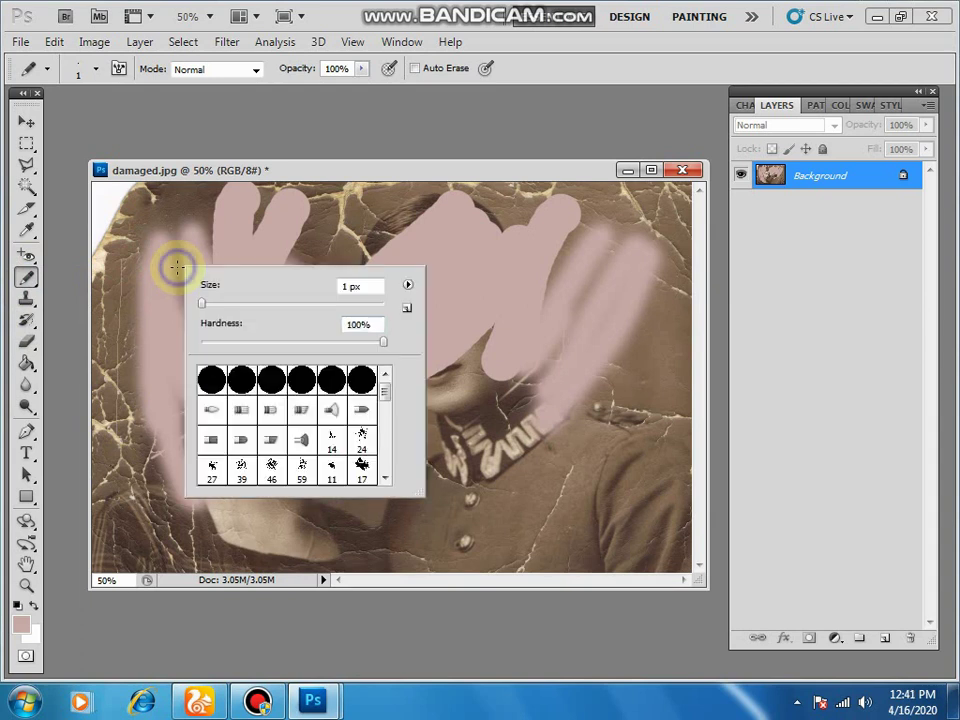
pyautogui.moveTo(330, 322); pyautogui.dragTo(176, 360)
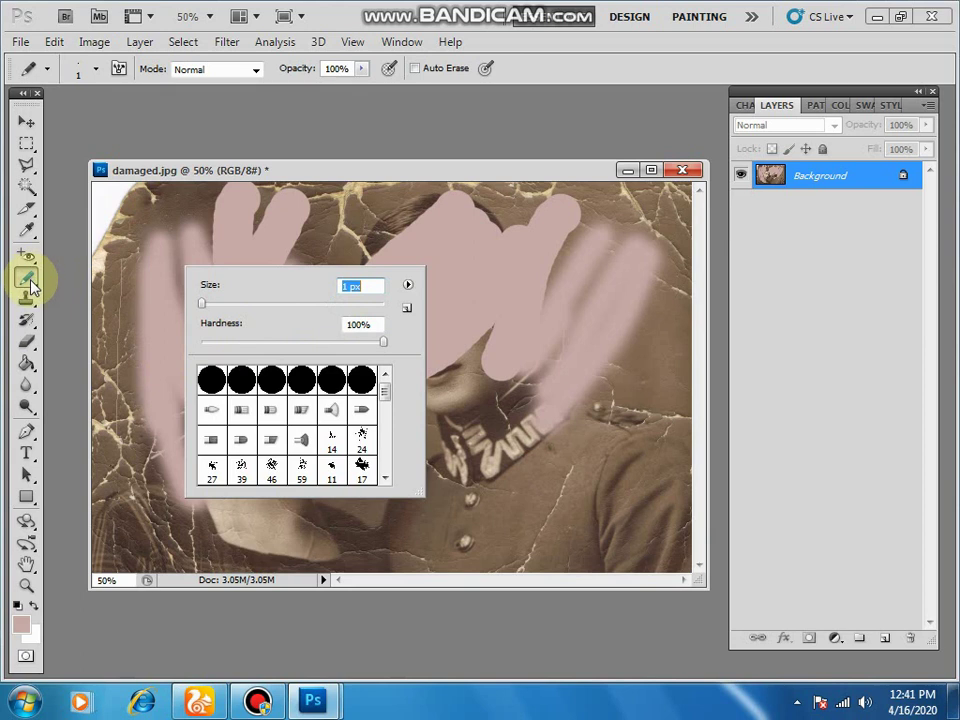
# Tint the man's face and lower photo mauve-pink with a 181 px Color Replacement brush.
pyautogui.rightClick(29, 283)
pyautogui.click(185, 310)
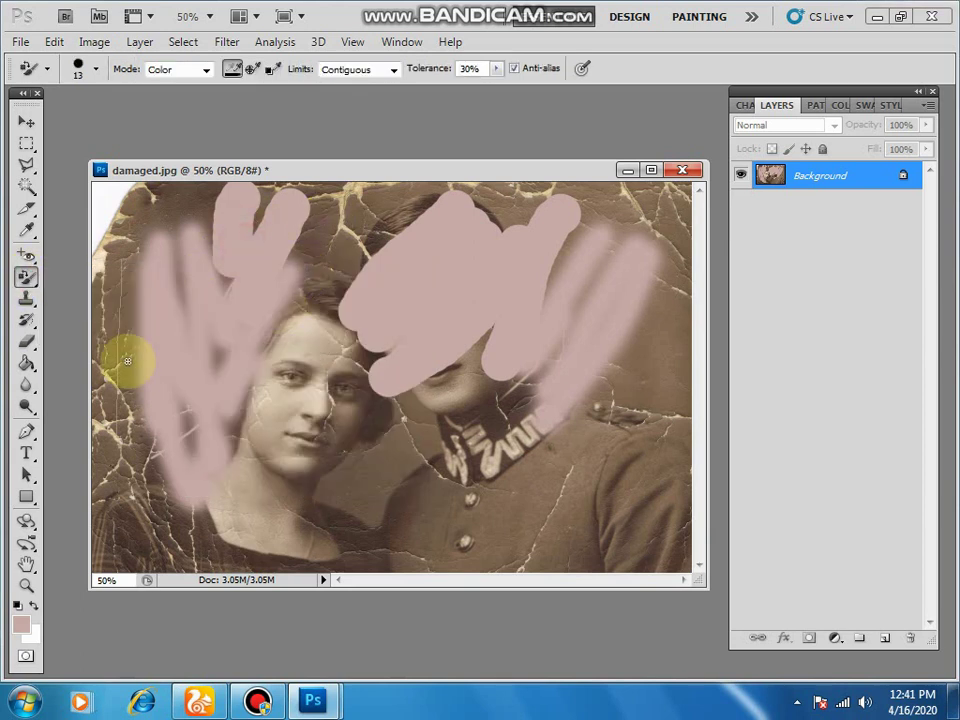
pyautogui.rightClick(381, 208)
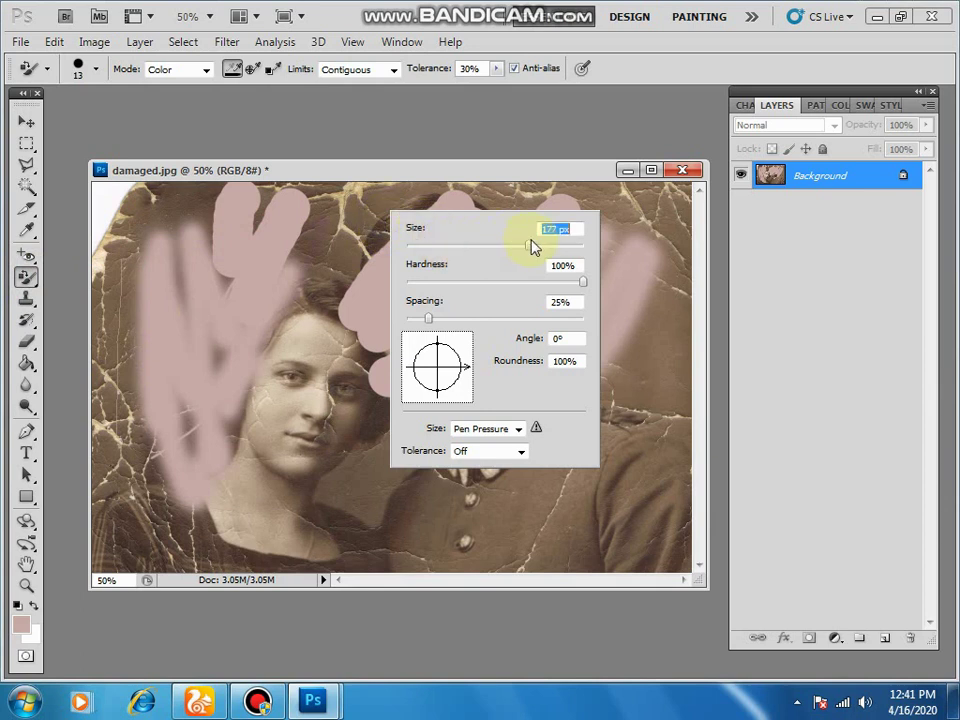
pyautogui.moveTo(530, 247); pyautogui.dragTo(532, 246)
pyautogui.moveTo(343, 204); pyautogui.dragTo(481, 222)
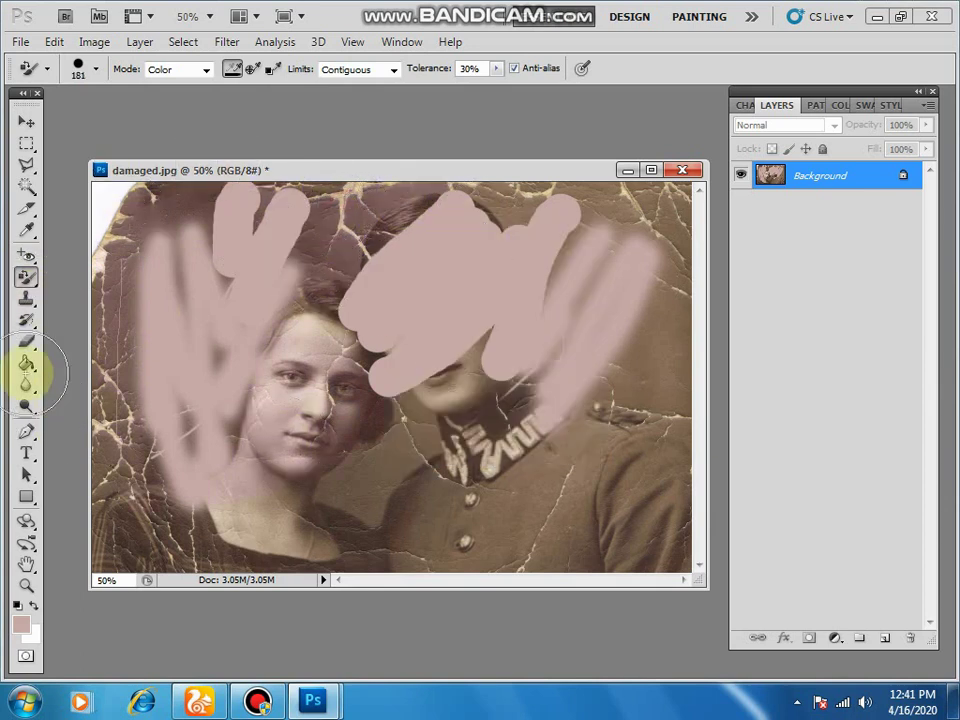
pyautogui.moveTo(428, 493)
pyautogui.mouseDown()
pyautogui.moveTo(306, 576)
pyautogui.moveTo(607, 543)
pyautogui.moveTo(691, 436)
pyautogui.moveTo(521, 498)
pyautogui.mouseUp()
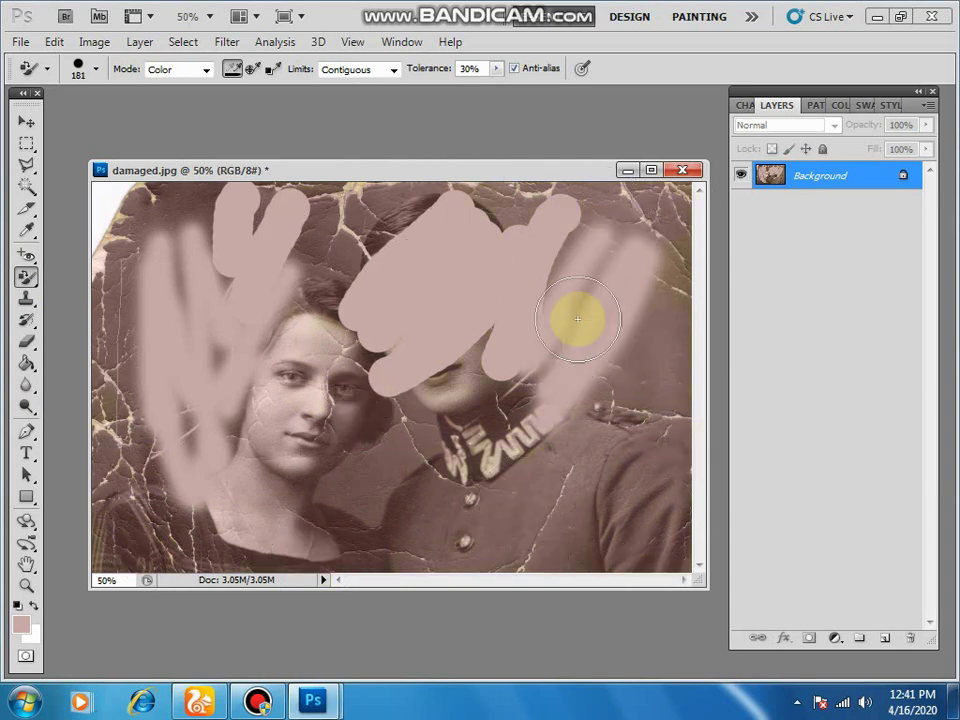
pyautogui.rightClick(416, 314)
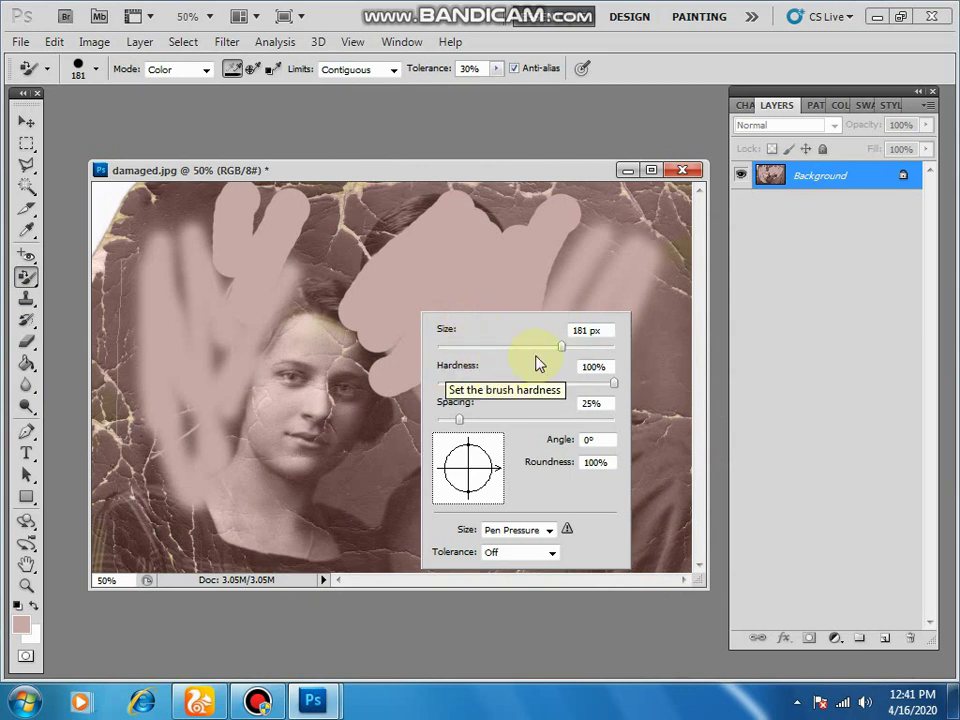
pyautogui.click(628, 220)
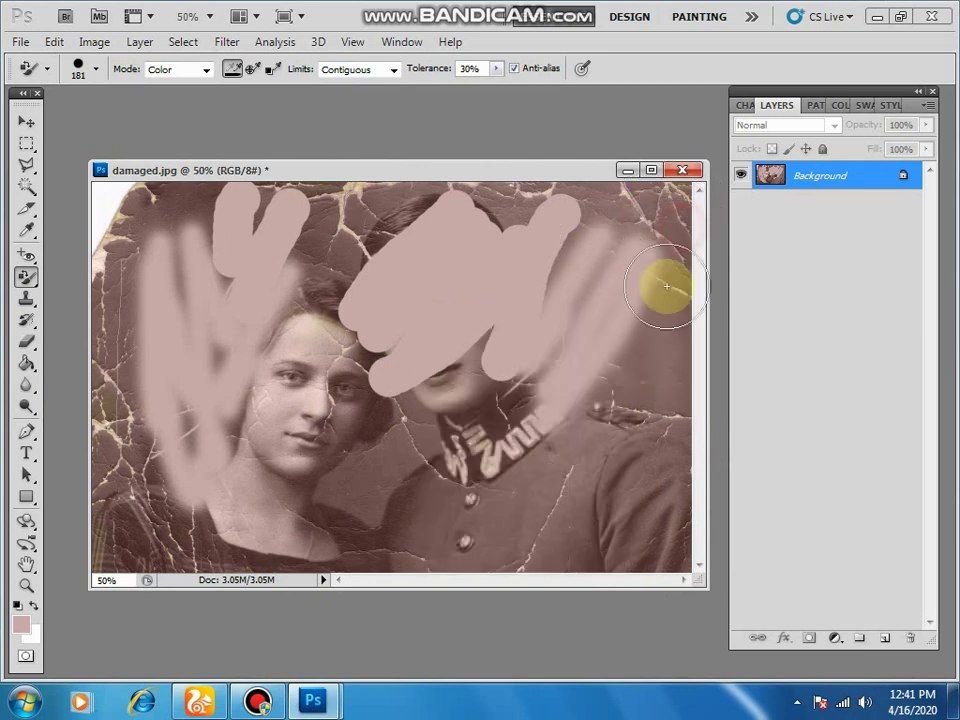
pyautogui.rightClick(26, 280)
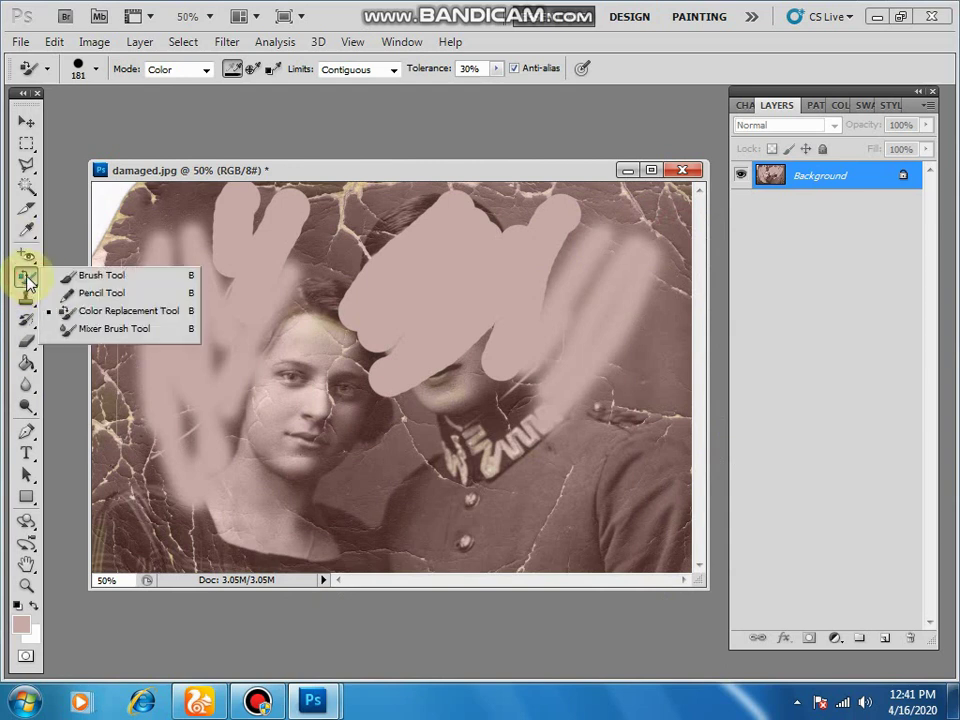
# Smear pink paint across both faces with the Mixer Brush.
pyautogui.click(113, 330)
pyautogui.rightClick(222, 284)
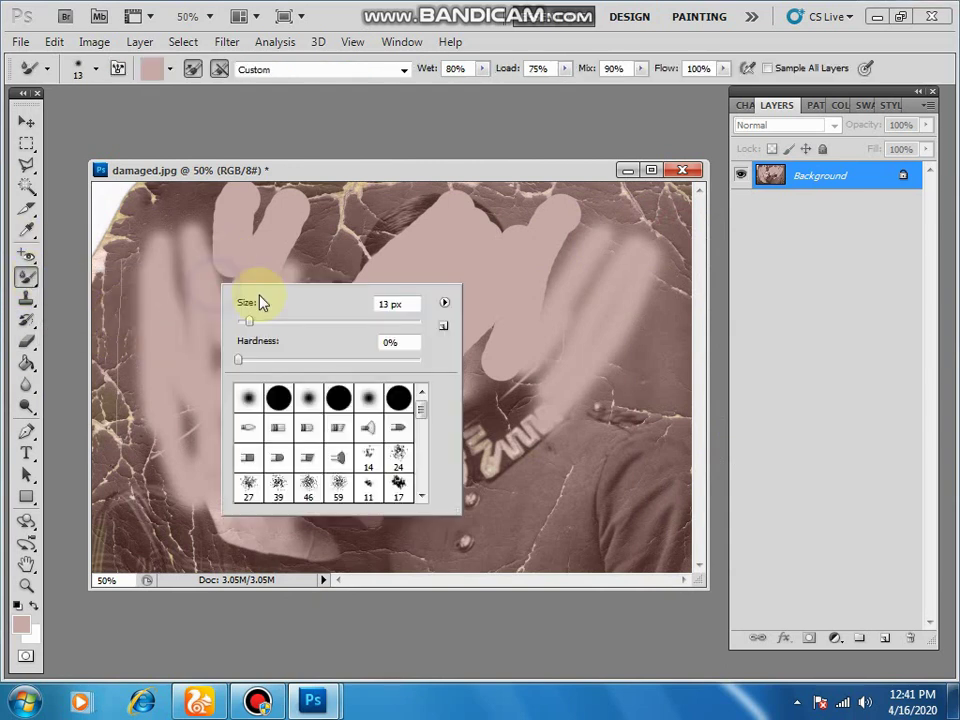
pyautogui.click(306, 242)
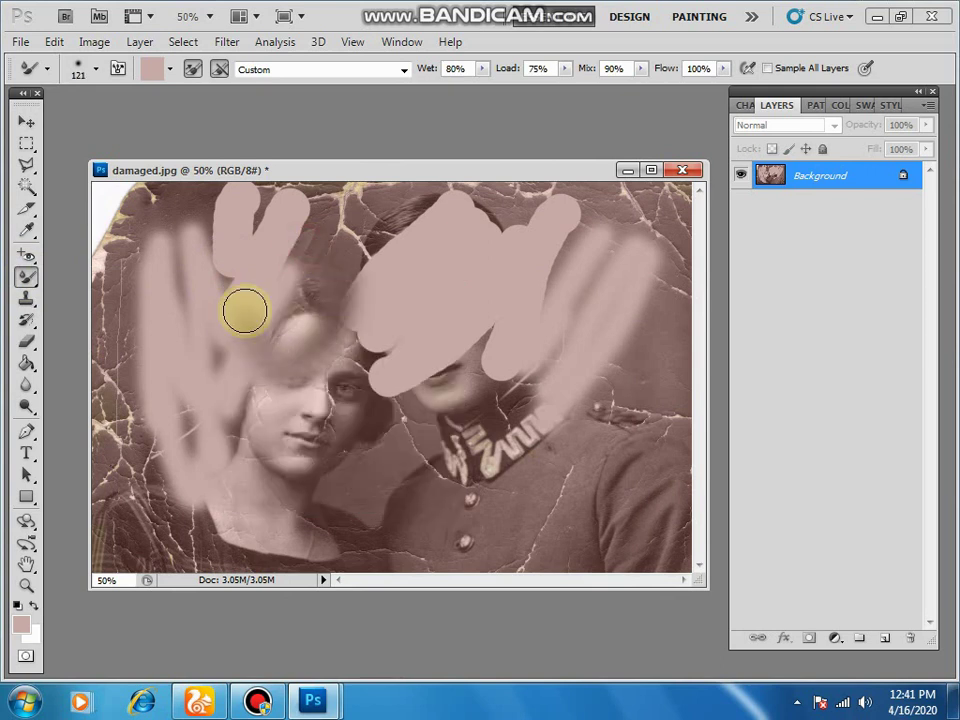
pyautogui.moveTo(245, 312)
pyautogui.mouseDown()
pyautogui.moveTo(346, 388)
pyautogui.moveTo(320, 411)
pyautogui.moveTo(349, 425)
pyautogui.moveTo(377, 345)
pyautogui.moveTo(381, 275)
pyautogui.moveTo(430, 380)
pyautogui.moveTo(490, 391)
pyautogui.moveTo(451, 345)
pyautogui.mouseUp()
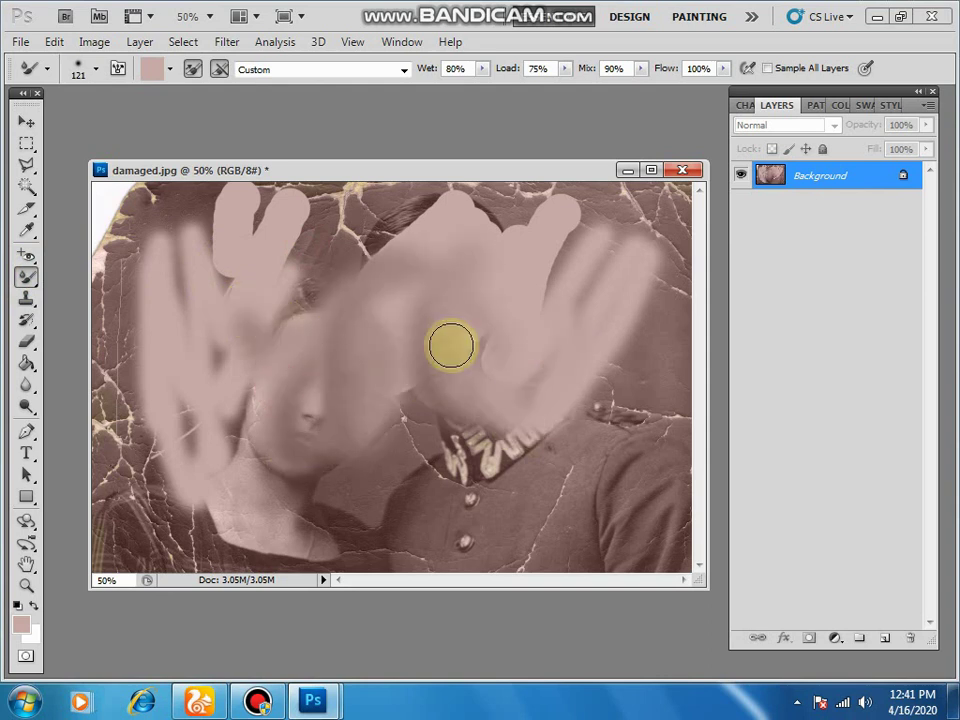
pyautogui.moveTo(451, 345)
pyautogui.mouseDown()
pyautogui.moveTo(296, 268)
pyautogui.moveTo(47, 195)
pyautogui.mouseUp()
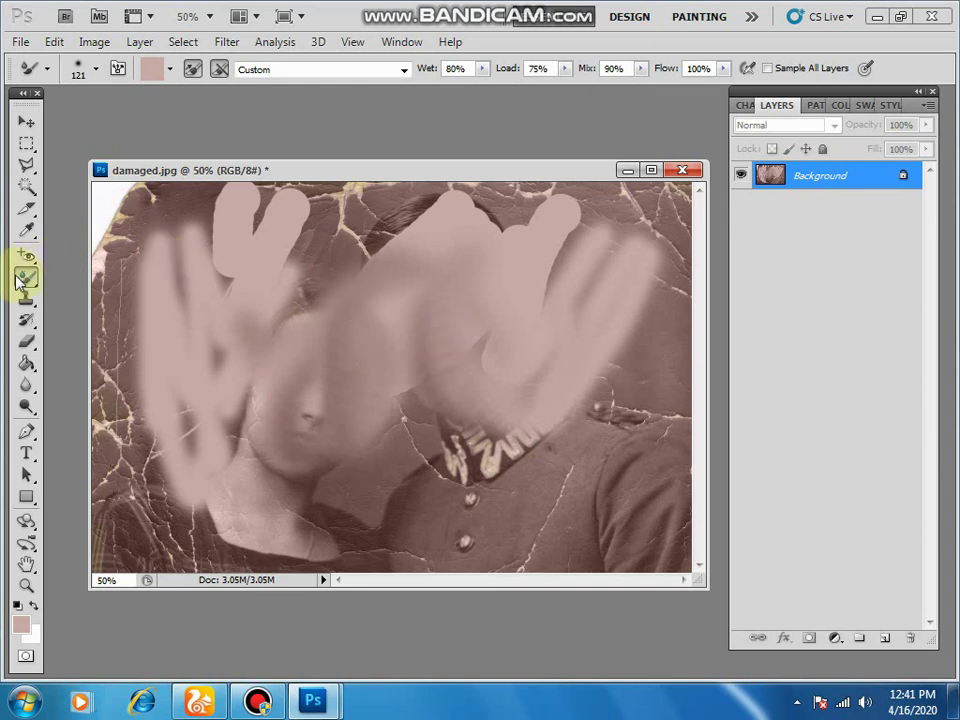
# Select the Clone Stamp Tool from the stamp tool group.
pyautogui.moveTo(25, 283)
pyautogui.mouseDown()
pyautogui.moveTo(154, 240)
pyautogui.moveTo(118, 278)
pyautogui.mouseUp()
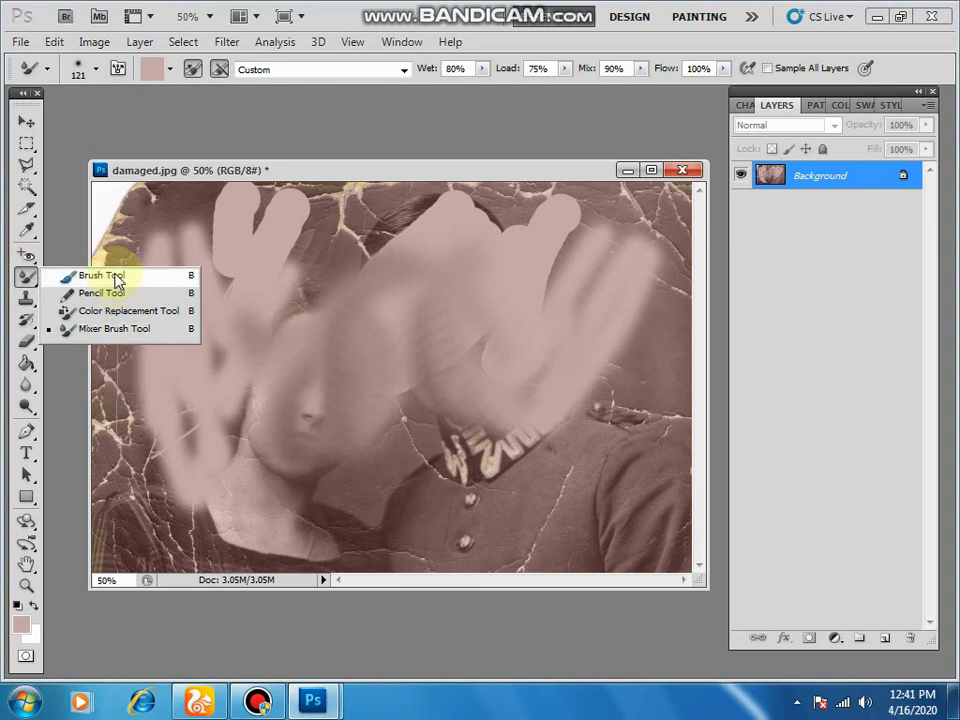
pyautogui.click(130, 405)
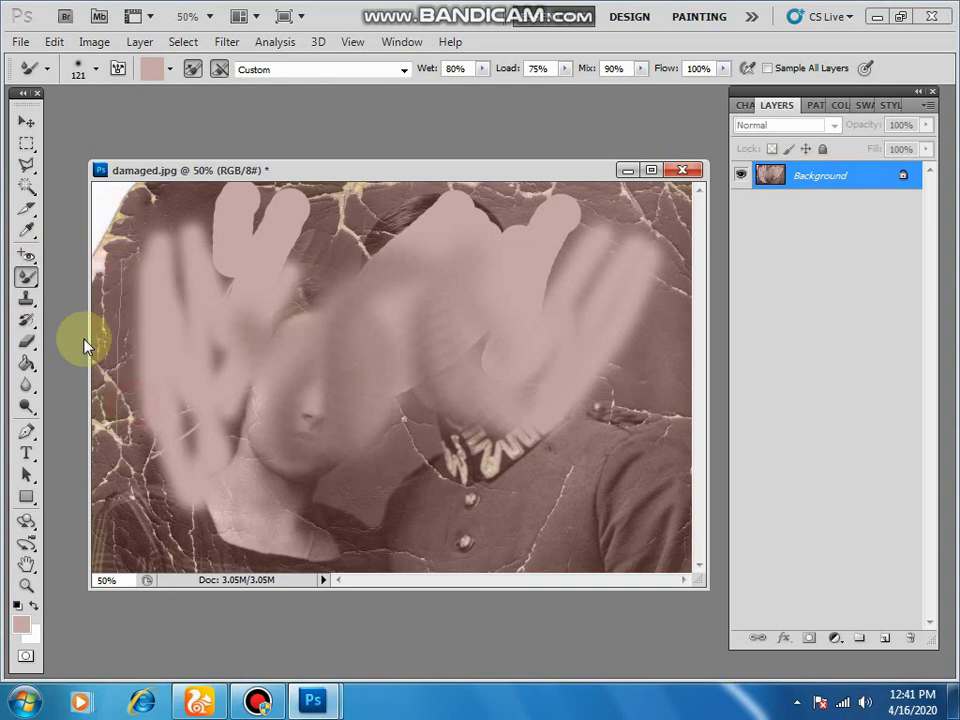
pyautogui.click(26, 299)
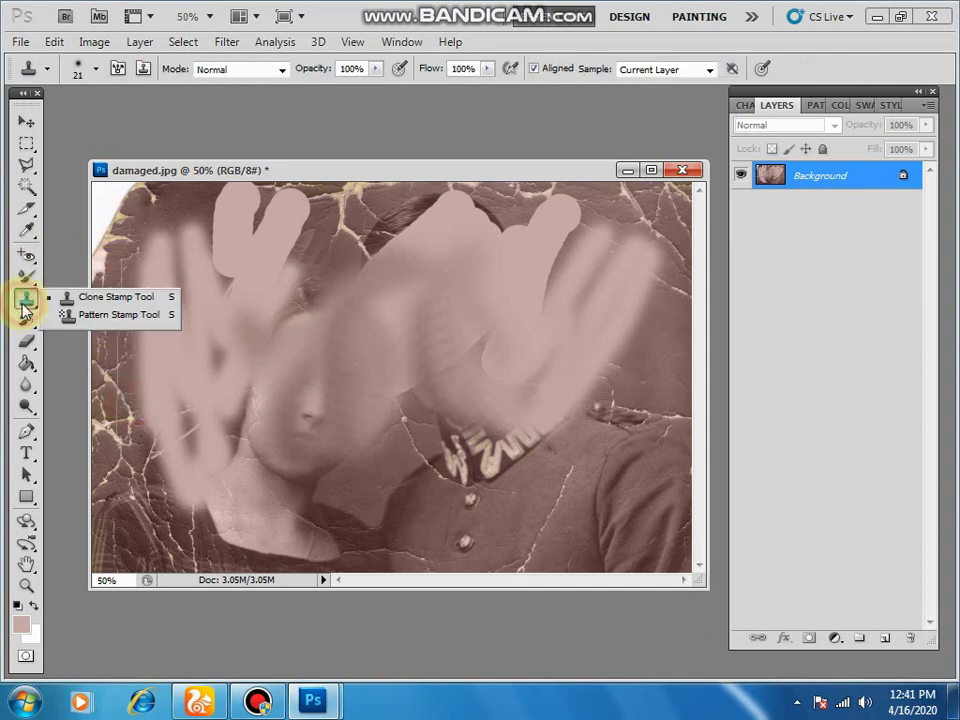
# Restore the original photo over the pink paint with a 178 px History Brush.
pyautogui.click(78, 300)
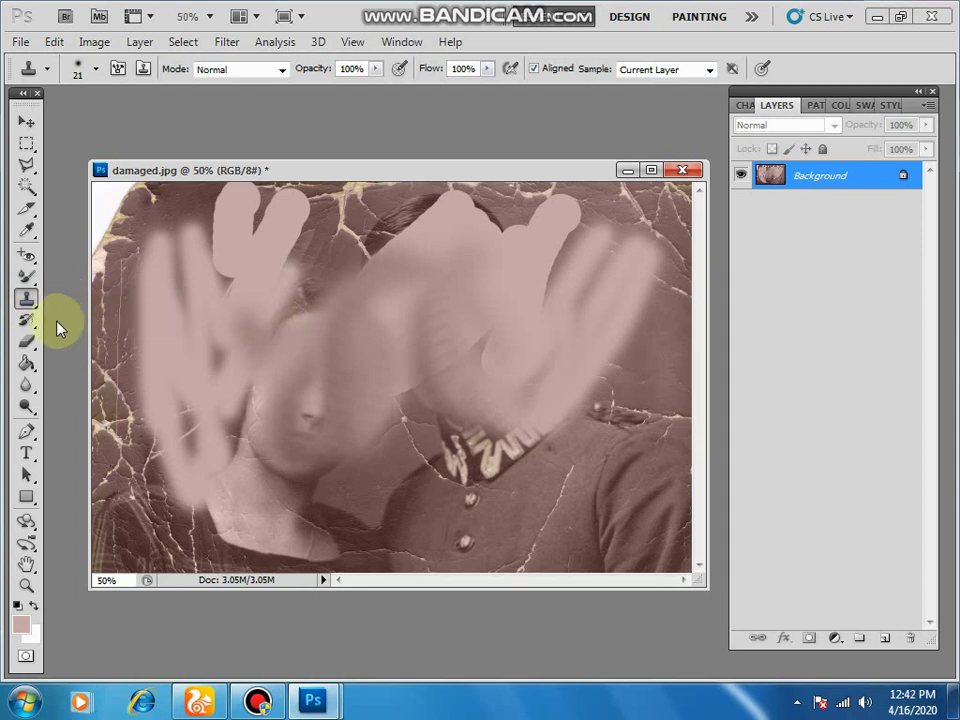
pyautogui.click(28, 321)
pyautogui.moveTo(35, 323); pyautogui.dragTo(68, 320)
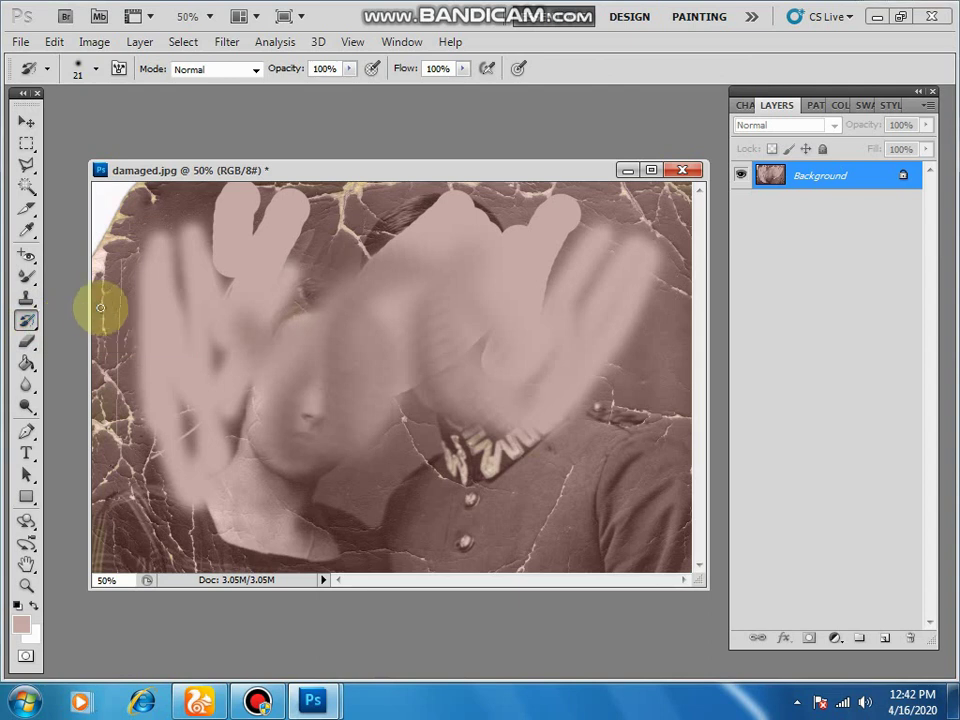
pyautogui.rightClick(150, 281)
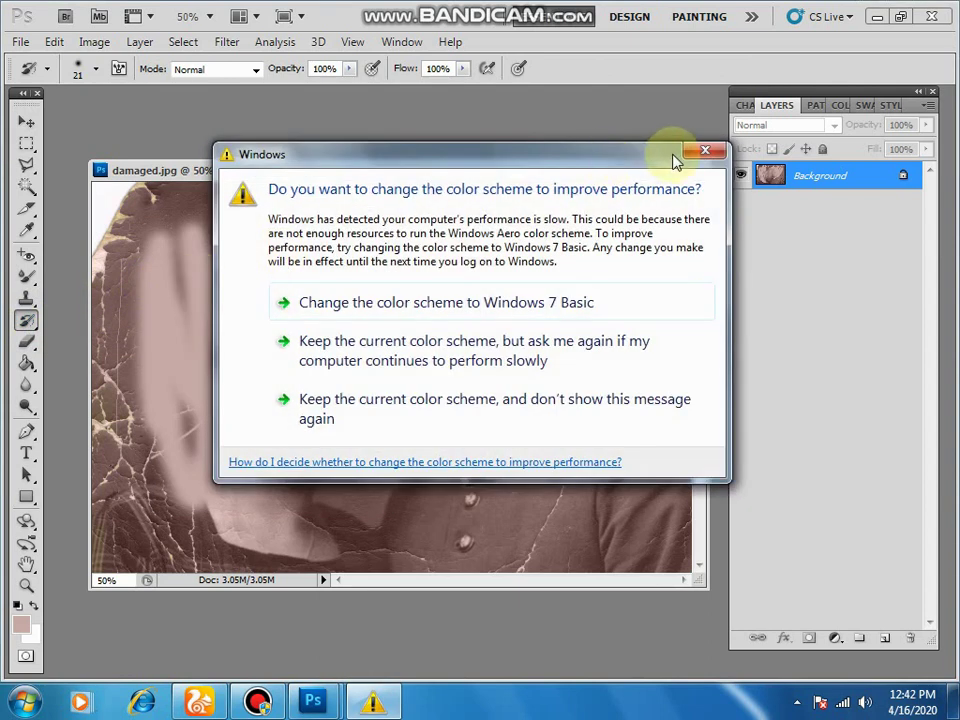
pyautogui.click(706, 152)
pyautogui.rightClick(327, 234)
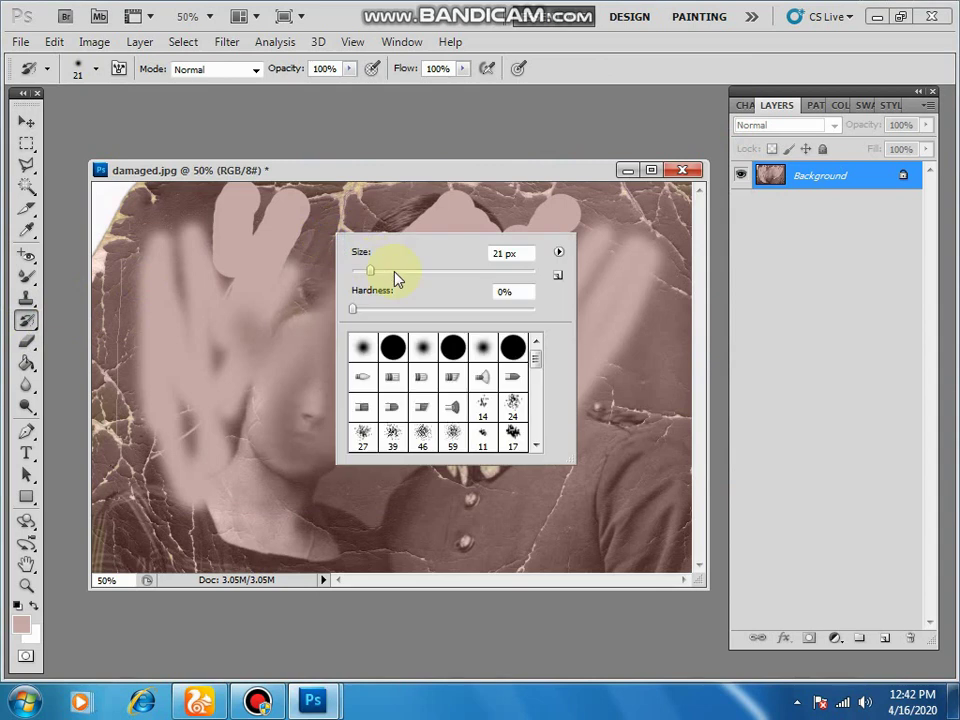
pyautogui.moveTo(481, 279); pyautogui.dragTo(488, 272)
pyautogui.moveTo(236, 231)
pyautogui.mouseDown()
pyautogui.moveTo(154, 373)
pyautogui.moveTo(272, 274)
pyautogui.moveTo(397, 333)
pyautogui.moveTo(530, 370)
pyautogui.mouseUp()
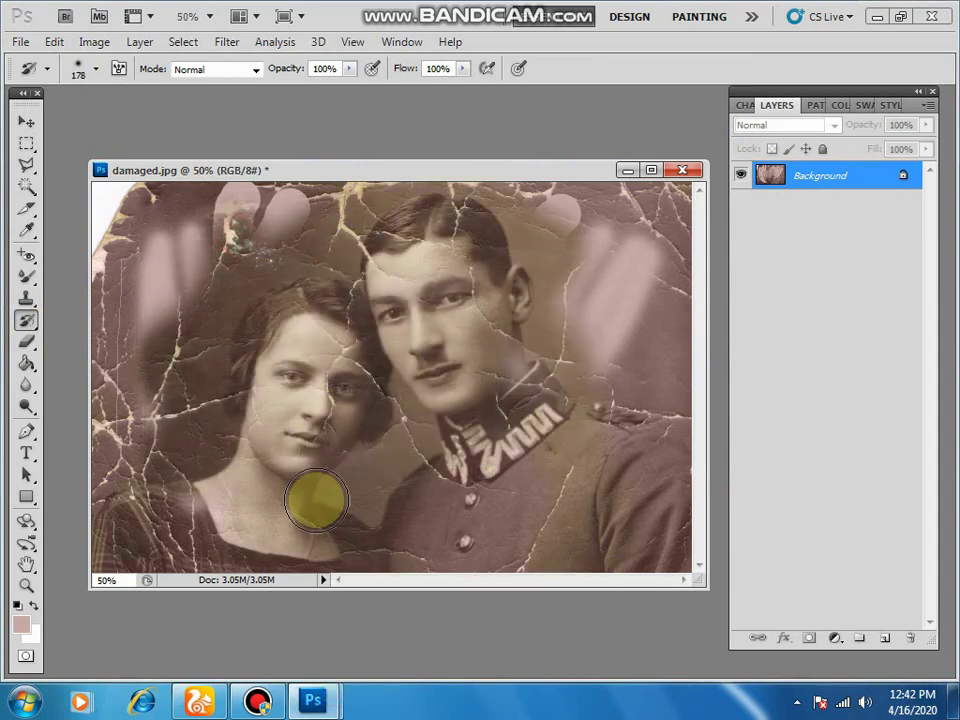
pyautogui.moveTo(169, 507)
pyautogui.mouseDown()
pyautogui.moveTo(224, 369)
pyautogui.moveTo(94, 387)
pyautogui.moveTo(73, 298)
pyautogui.moveTo(267, 214)
pyautogui.moveTo(100, 237)
pyautogui.moveTo(324, 207)
pyautogui.moveTo(690, 232)
pyautogui.moveTo(617, 224)
pyautogui.moveTo(399, 320)
pyautogui.moveTo(840, 343)
pyautogui.moveTo(587, 378)
pyautogui.moveTo(724, 323)
pyautogui.moveTo(622, 443)
pyautogui.moveTo(333, 501)
pyautogui.moveTo(597, 474)
pyautogui.moveTo(553, 489)
pyautogui.moveTo(478, 379)
pyautogui.moveTo(562, 374)
pyautogui.moveTo(505, 356)
pyautogui.moveTo(182, 436)
pyautogui.mouseUp()
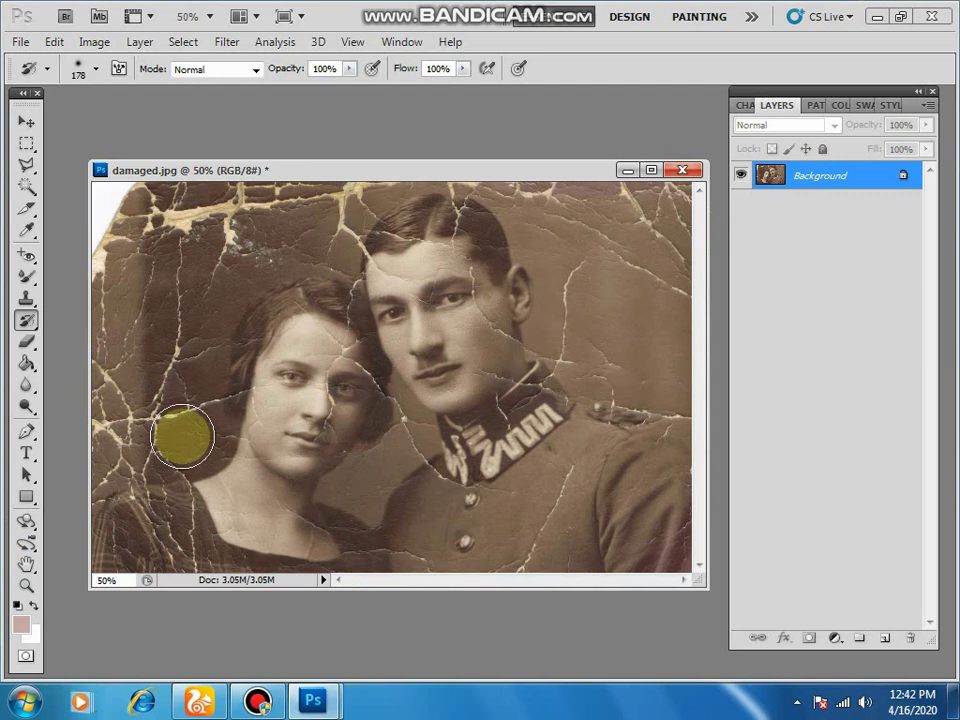
# Paint stylised strokes on the left background with a 9 px Art History Brush.
pyautogui.click(34, 322)
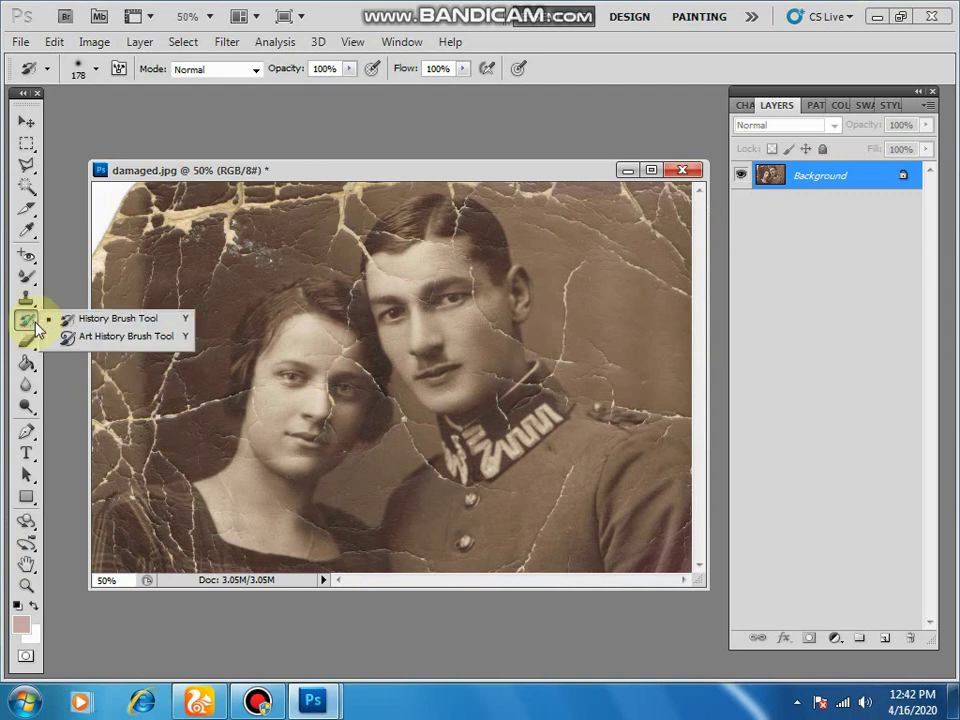
pyautogui.click(93, 340)
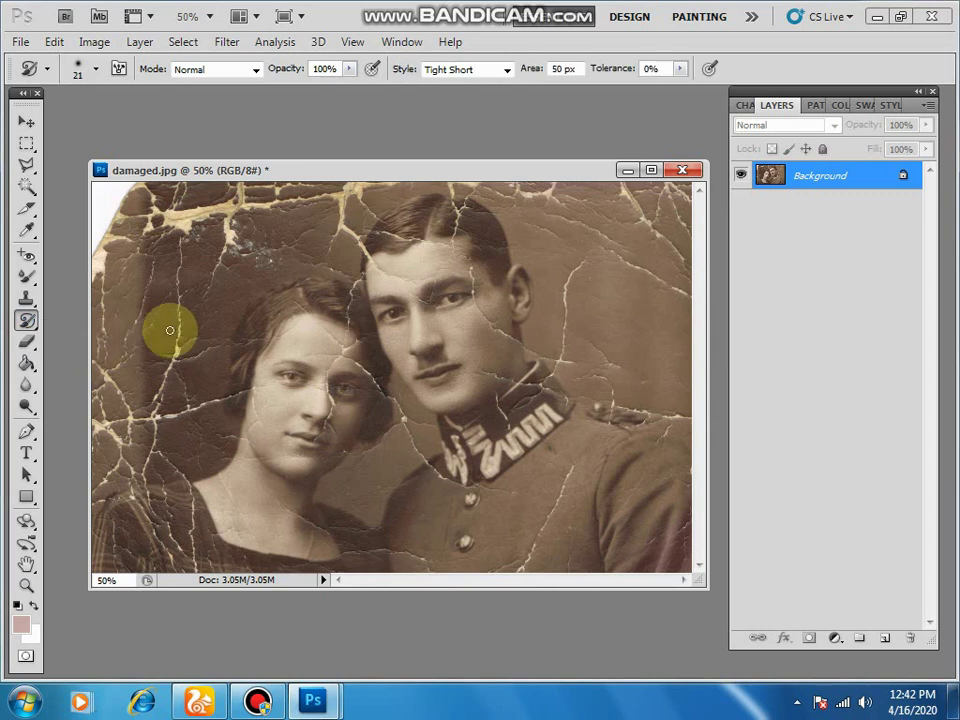
pyautogui.rightClick(192, 299)
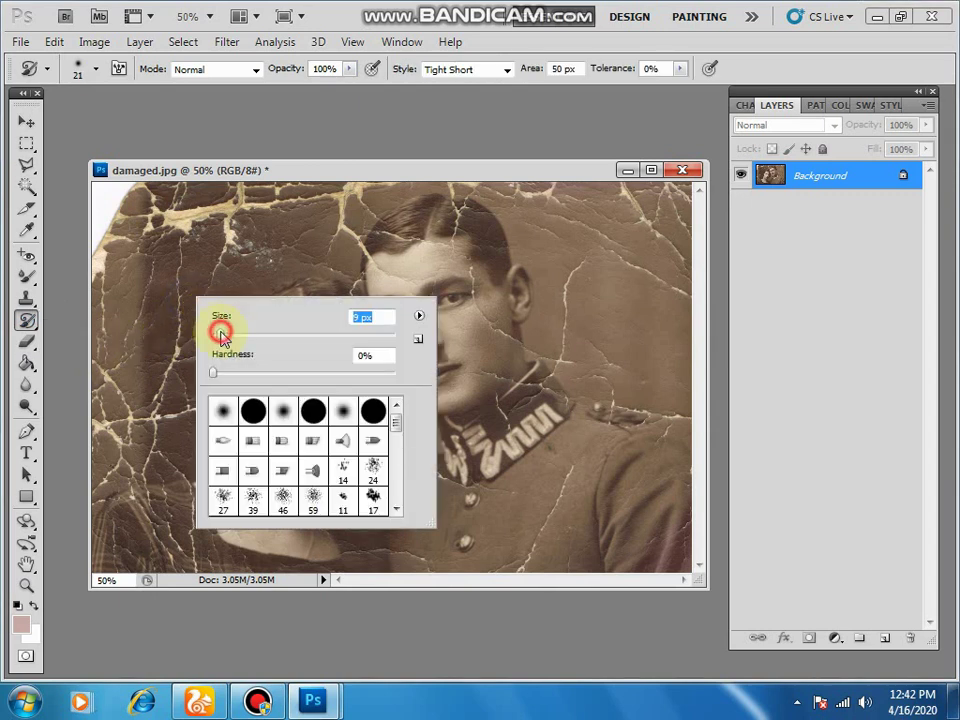
pyautogui.click(176, 262)
pyautogui.moveTo(178, 348)
pyautogui.mouseDown()
pyautogui.moveTo(159, 418)
pyautogui.moveTo(272, 405)
pyautogui.moveTo(304, 374)
pyautogui.moveTo(356, 401)
pyautogui.moveTo(321, 437)
pyautogui.moveTo(281, 429)
pyautogui.moveTo(311, 510)
pyautogui.moveTo(311, 542)
pyautogui.moveTo(121, 461)
pyautogui.mouseUp()
pyautogui.click(29, 322)
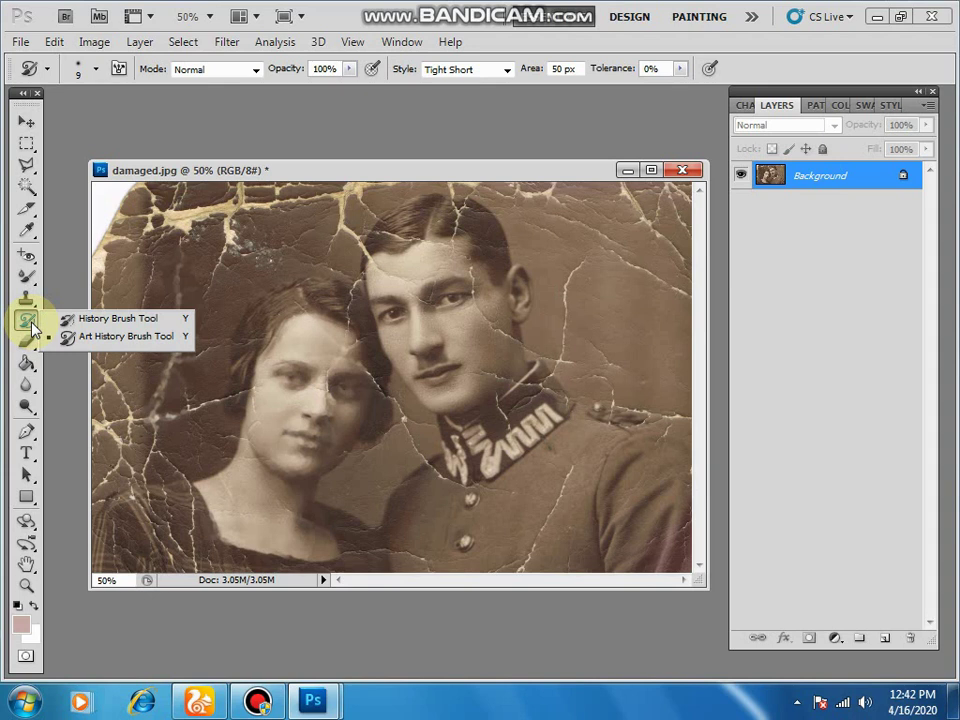
# Switch to the Eraser Tool and erase white zig-zags beside the woman's head.
pyautogui.click(25, 343)
pyautogui.click(22, 340)
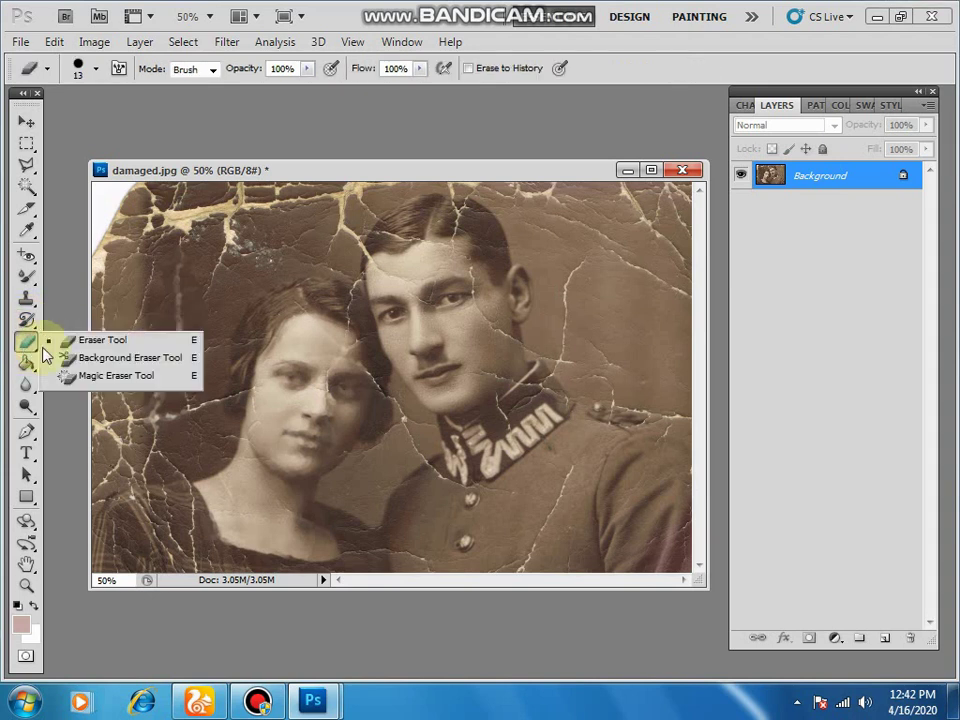
pyautogui.click(58, 337)
pyautogui.moveTo(208, 241)
pyautogui.mouseDown()
pyautogui.moveTo(187, 323)
pyautogui.moveTo(171, 280)
pyautogui.moveTo(162, 339)
pyautogui.moveTo(222, 287)
pyautogui.moveTo(210, 399)
pyautogui.moveTo(187, 298)
pyautogui.mouseUp()
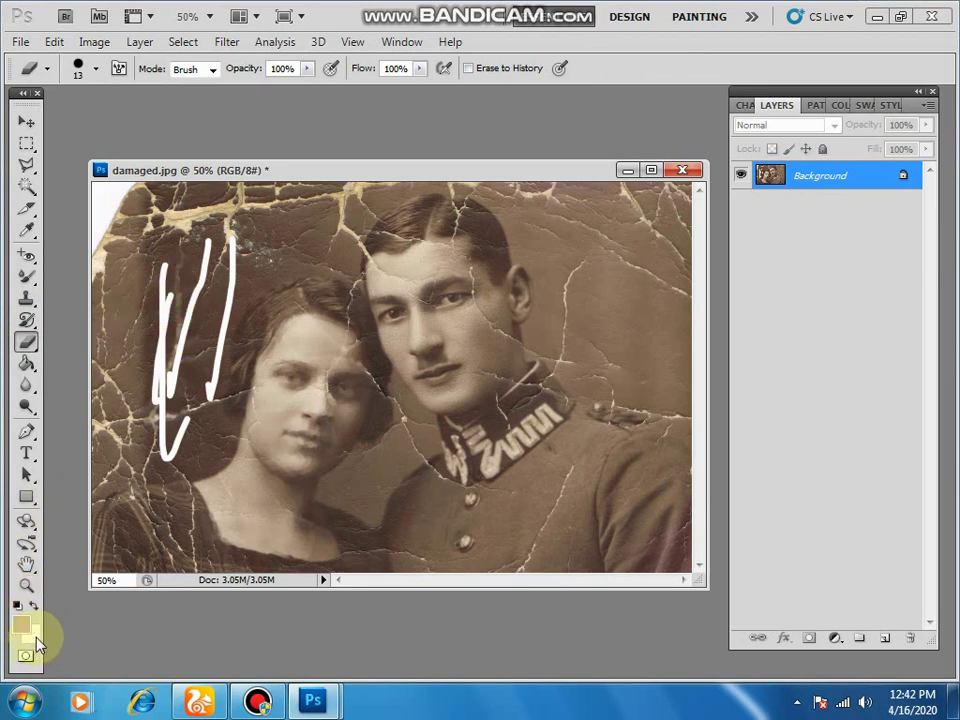
# Set the background colour to 070707 and erase a long black diagonal down the left side.
pyautogui.click(35, 636)
pyautogui.click(534, 341)
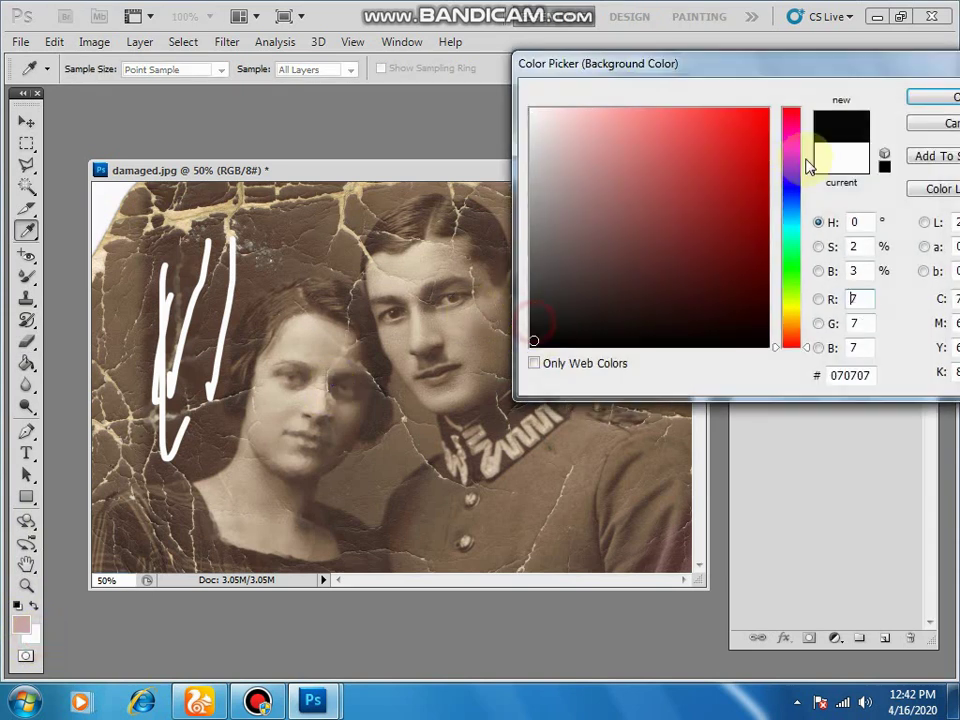
pyautogui.click(940, 104)
pyautogui.moveTo(270, 258)
pyautogui.mouseDown()
pyautogui.moveTo(240, 246)
pyautogui.moveTo(92, 490)
pyautogui.mouseUp()
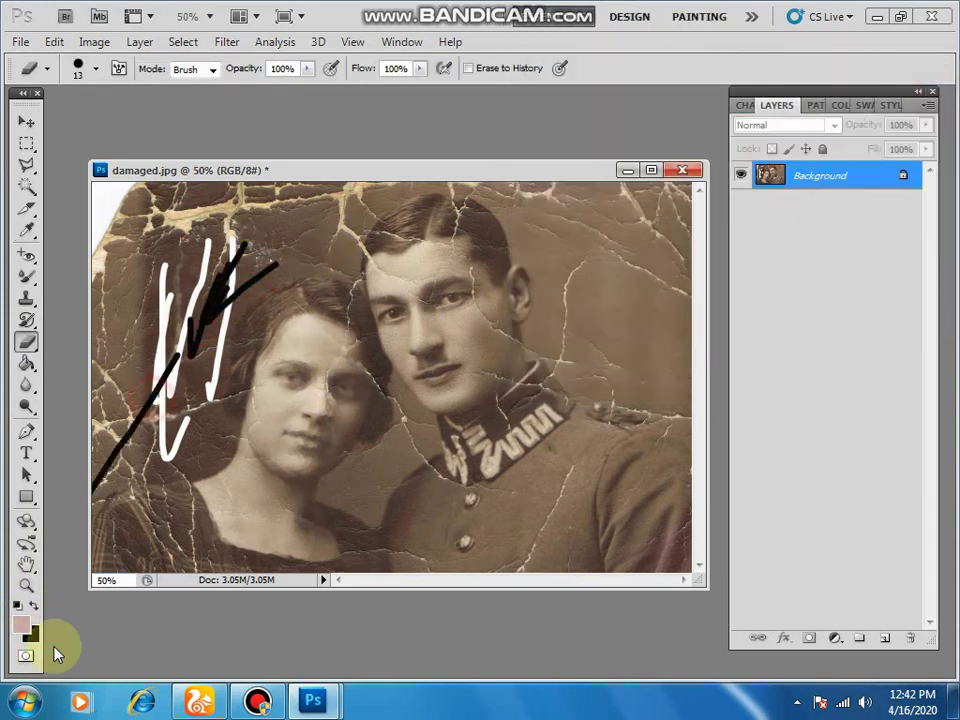
pyautogui.click(256, 703)
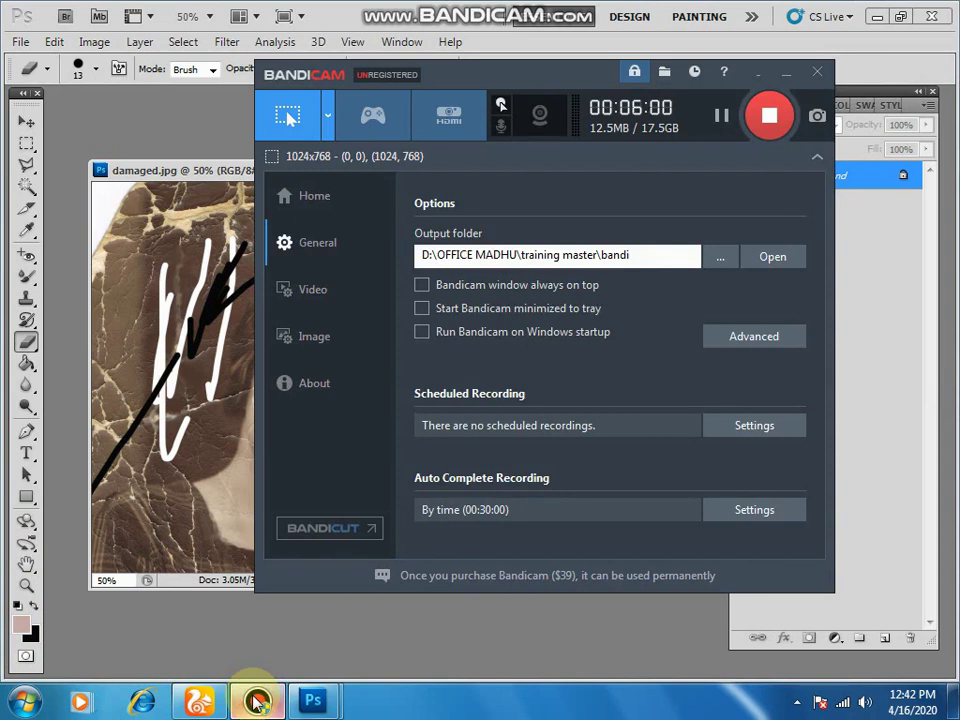
pyautogui.click(256, 703)
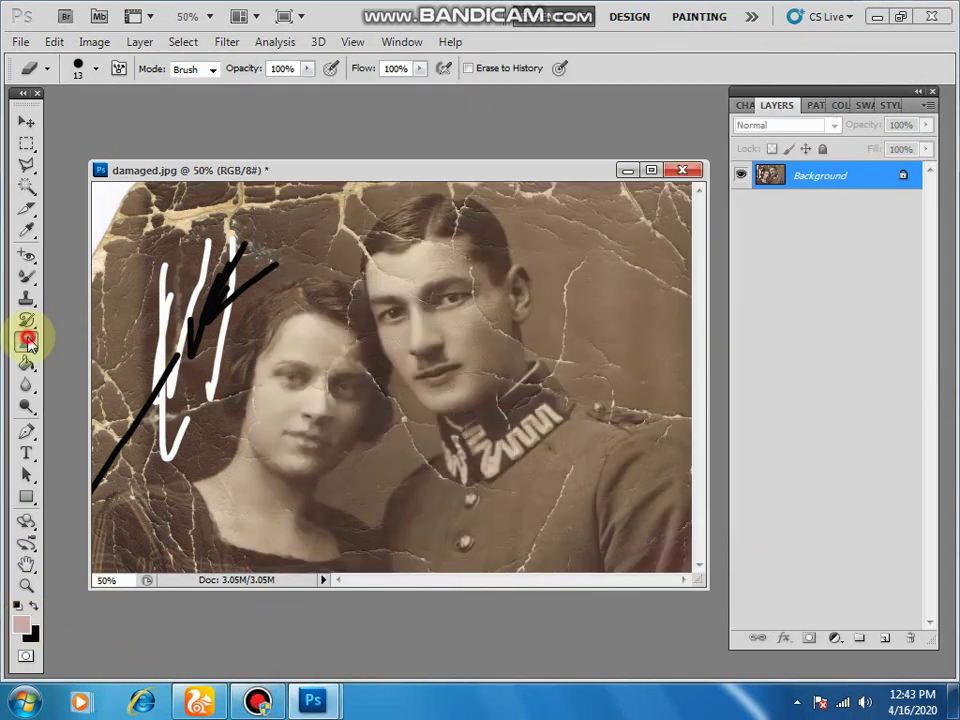
# Reset the background colour to white ffffff and choose the Background Eraser Tool.
pyautogui.click(28, 341)
pyautogui.click(29, 638)
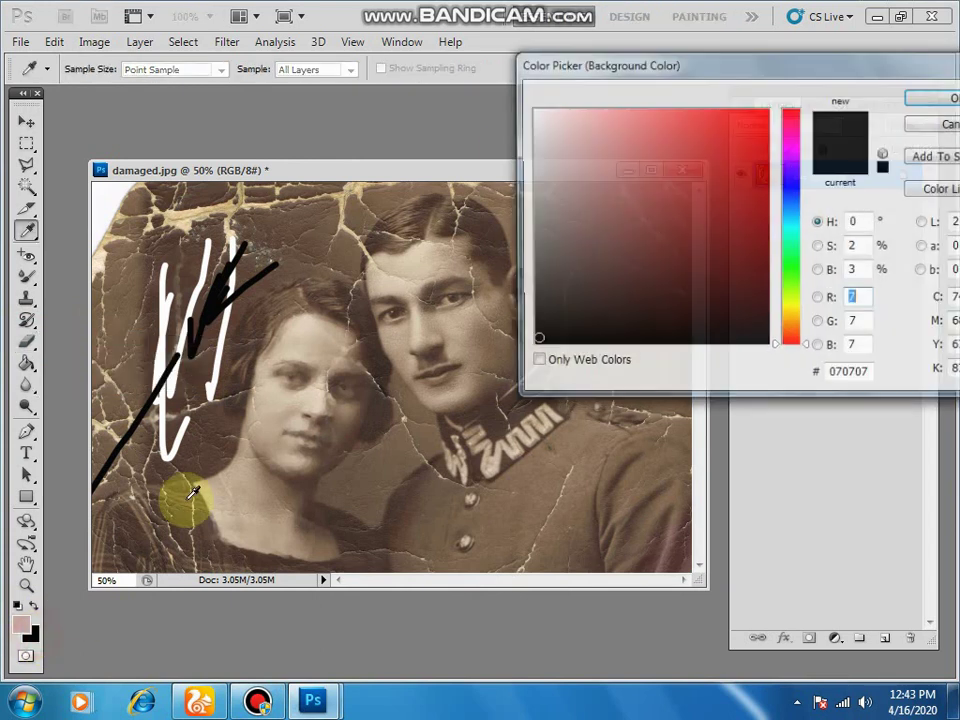
pyautogui.moveTo(549, 116); pyautogui.dragTo(531, 108)
pyautogui.click(940, 97)
pyautogui.click(35, 352)
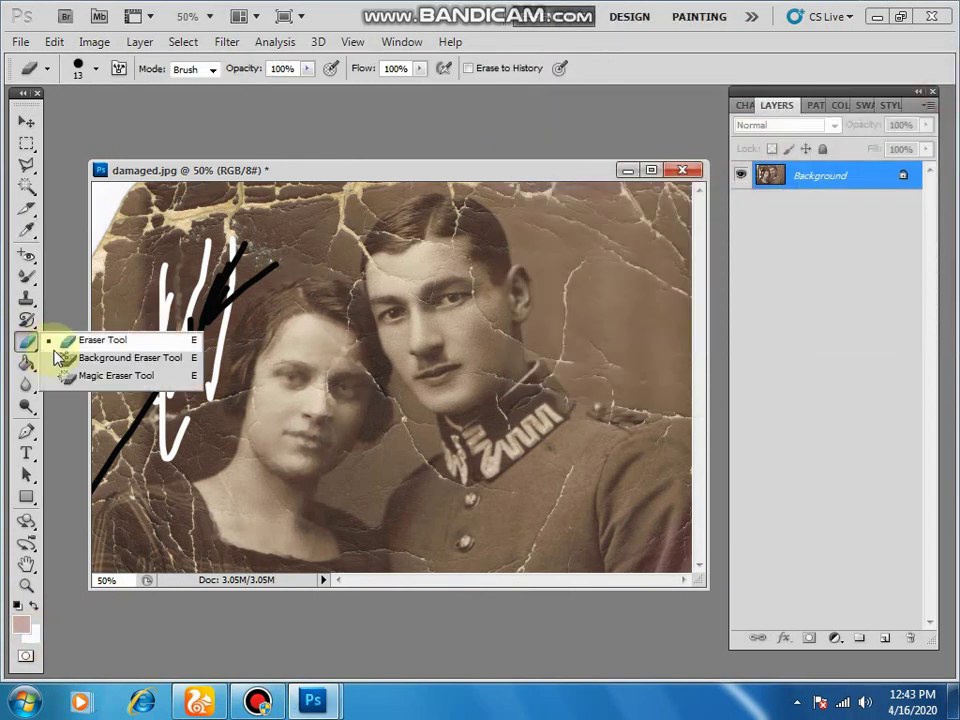
pyautogui.click(70, 356)
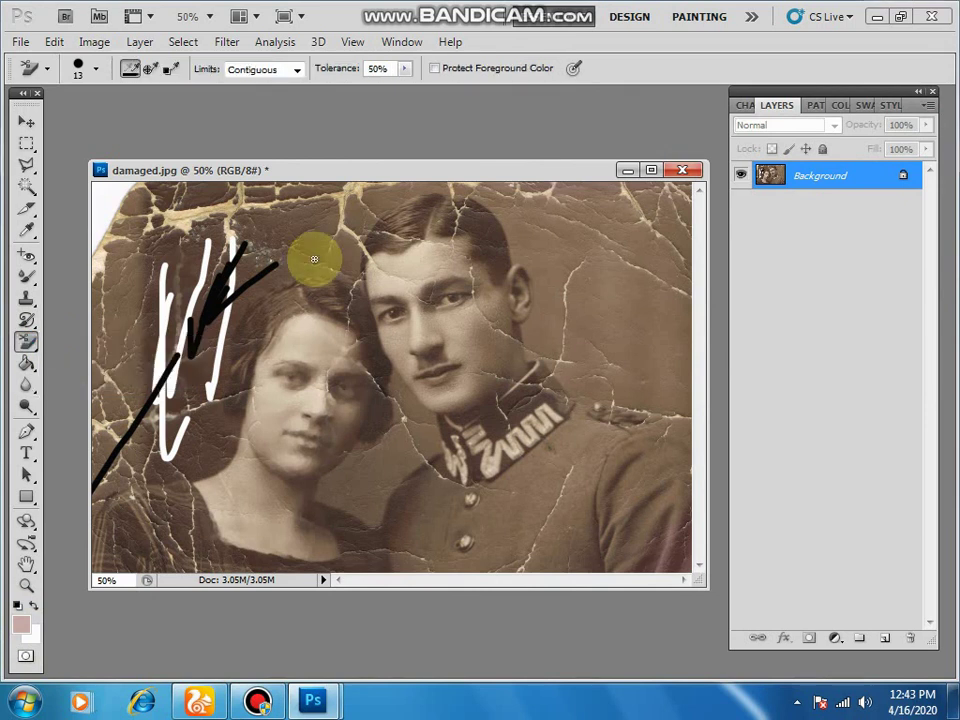
# Enlarge the Background Eraser to 130 px and erase the top-left and left of the woman's head.
pyautogui.rightClick(202, 278)
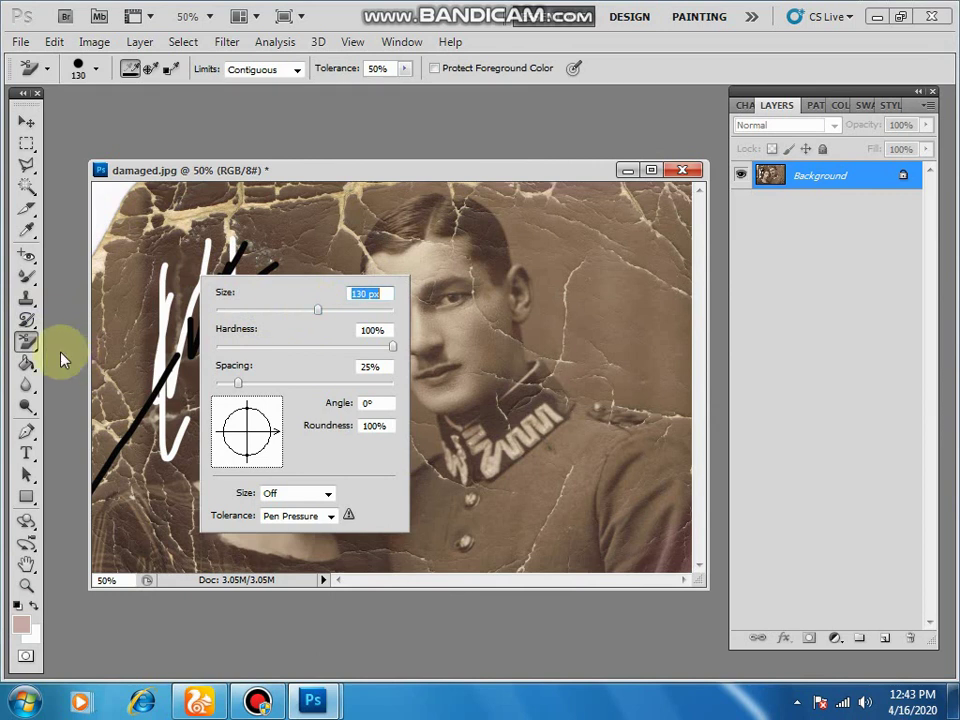
pyautogui.click(26, 343)
pyautogui.click(32, 345)
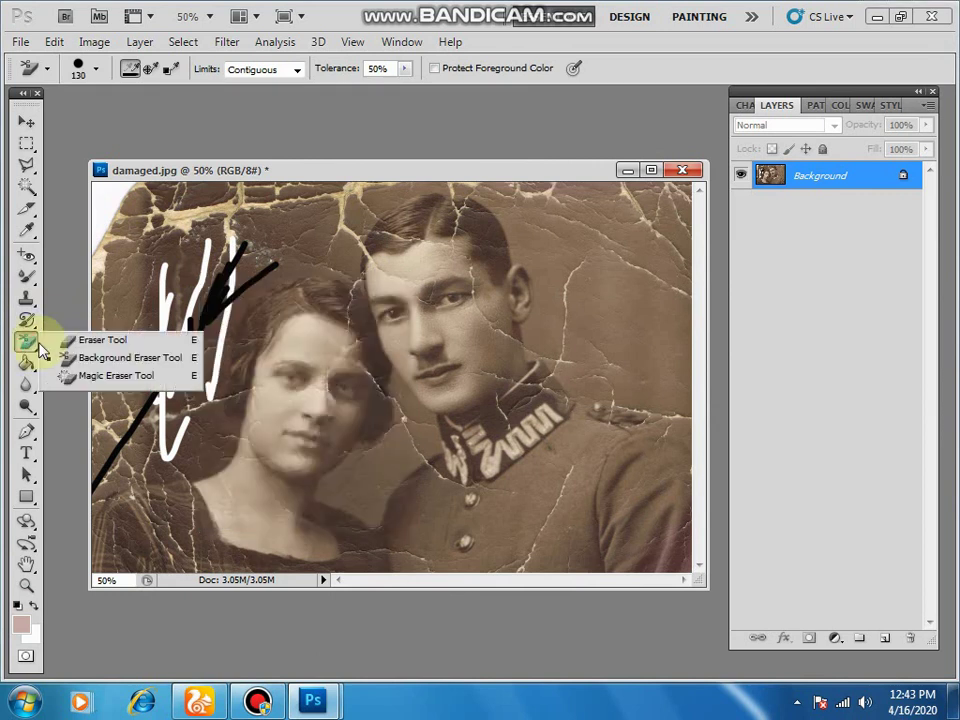
pyautogui.click(93, 358)
pyautogui.moveTo(272, 214); pyautogui.dragTo(193, 295)
pyautogui.moveTo(193, 222)
pyautogui.mouseDown()
pyautogui.moveTo(175, 350)
pyautogui.moveTo(196, 284)
pyautogui.moveTo(186, 265)
pyautogui.moveTo(181, 371)
pyautogui.moveTo(193, 246)
pyautogui.moveTo(139, 387)
pyautogui.moveTo(171, 287)
pyautogui.moveTo(160, 279)
pyautogui.moveTo(133, 320)
pyautogui.moveTo(148, 192)
pyautogui.moveTo(116, 352)
pyautogui.moveTo(107, 262)
pyautogui.moveTo(111, 425)
pyautogui.moveTo(108, 411)
pyautogui.moveTo(121, 502)
pyautogui.moveTo(124, 425)
pyautogui.moveTo(149, 566)
pyautogui.moveTo(148, 513)
pyautogui.moveTo(152, 548)
pyautogui.moveTo(164, 453)
pyautogui.moveTo(165, 532)
pyautogui.moveTo(158, 259)
pyautogui.mouseUp()
# Erase across the heads, right of the man's face and the upper-right hair area.
pyautogui.rightClick(158, 262)
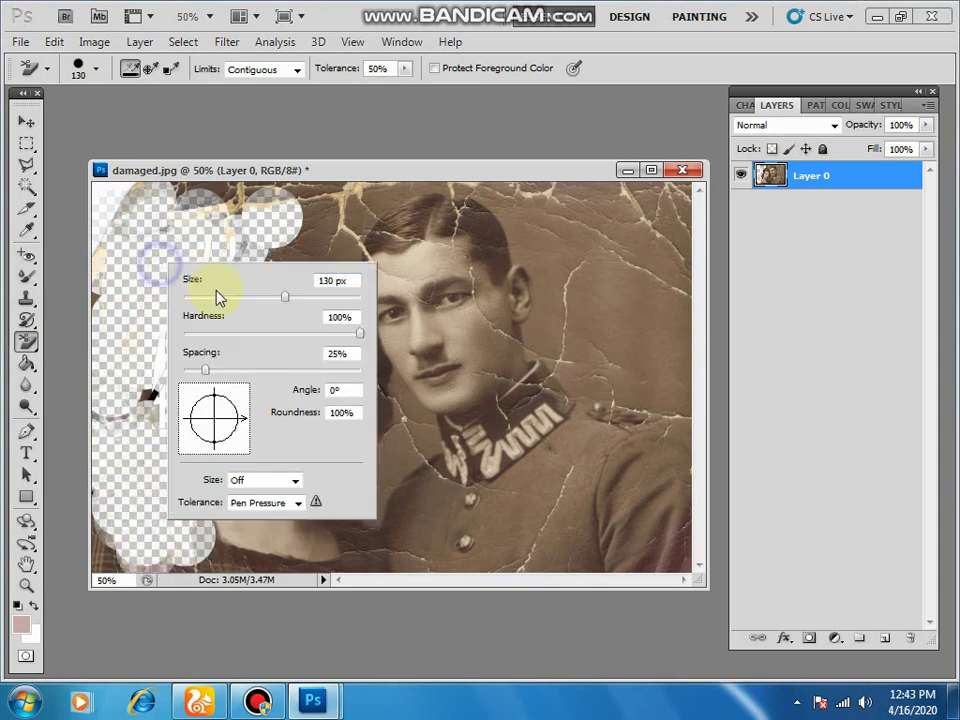
pyautogui.moveTo(225, 208)
pyautogui.mouseDown()
pyautogui.moveTo(354, 237)
pyautogui.moveTo(261, 256)
pyautogui.moveTo(455, 233)
pyautogui.moveTo(347, 290)
pyautogui.moveTo(254, 311)
pyautogui.moveTo(557, 249)
pyautogui.moveTo(359, 304)
pyautogui.moveTo(523, 310)
pyautogui.moveTo(270, 327)
pyautogui.moveTo(555, 326)
pyautogui.moveTo(332, 336)
pyautogui.moveTo(470, 380)
pyautogui.moveTo(276, 363)
pyautogui.moveTo(194, 336)
pyautogui.mouseUp()
pyautogui.rightClick(196, 338)
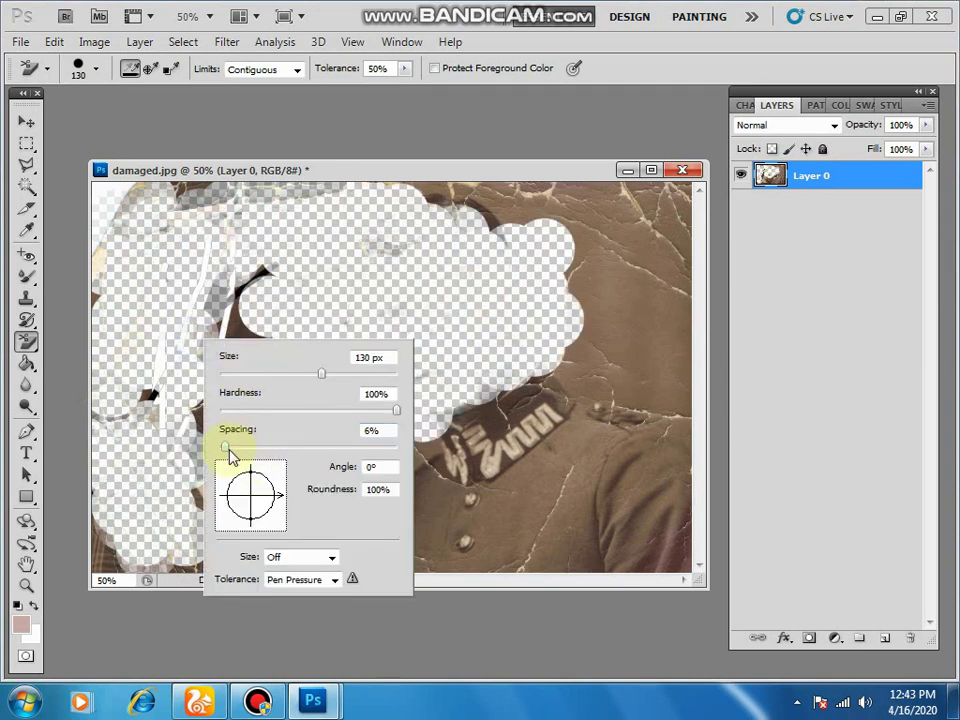
pyautogui.moveTo(560, 272); pyautogui.dragTo(579, 386)
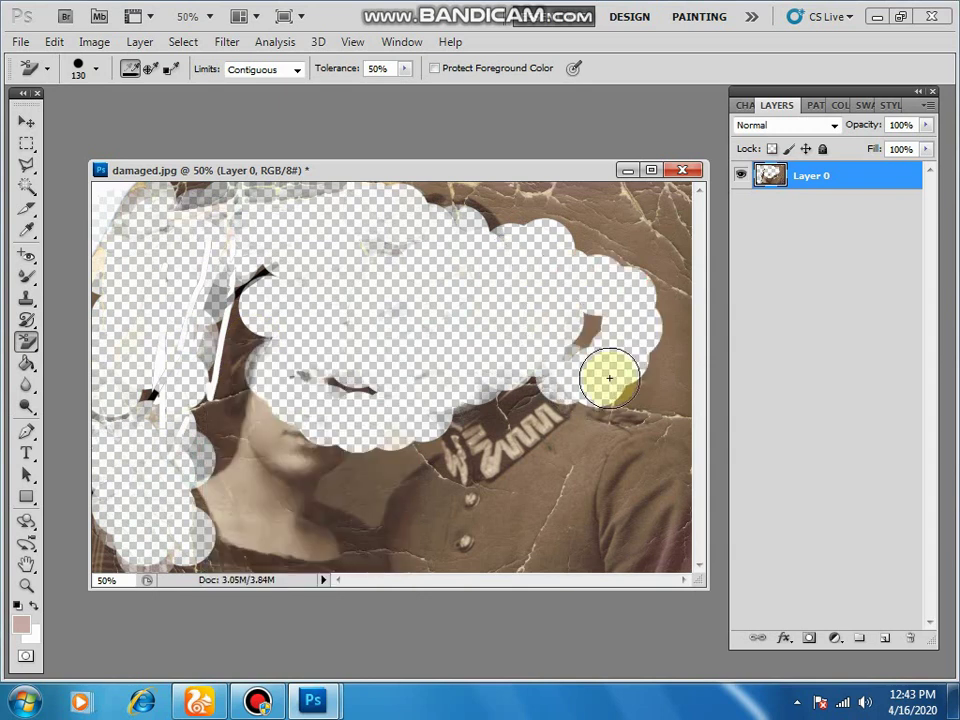
pyautogui.rightClick(427, 357)
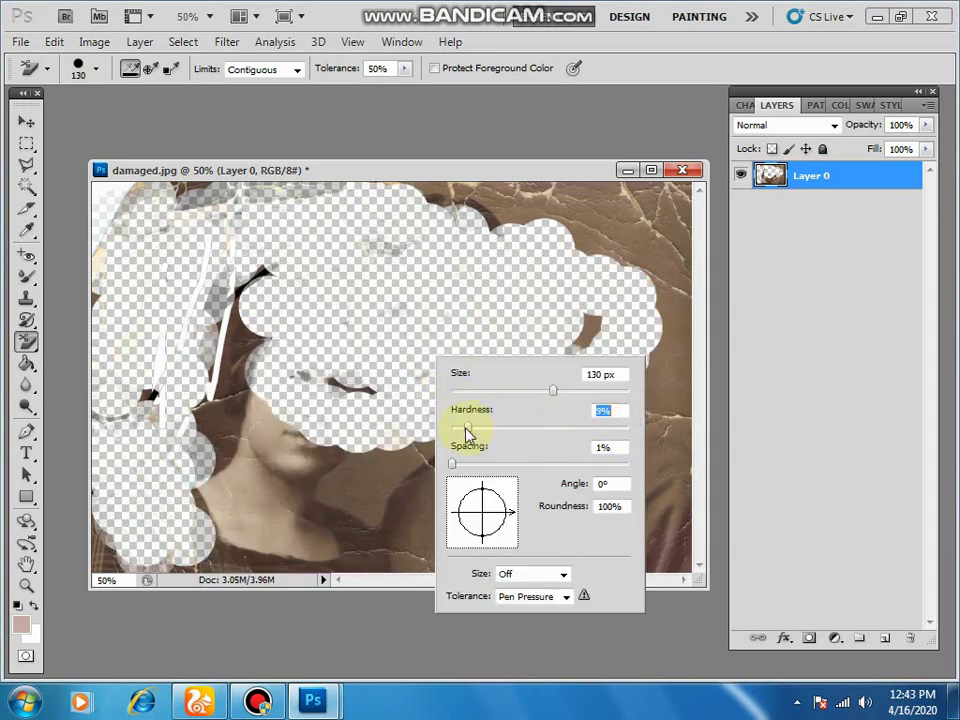
pyautogui.moveTo(429, 231)
pyautogui.mouseDown()
pyautogui.moveTo(556, 205)
pyautogui.moveTo(628, 242)
pyautogui.moveTo(640, 264)
pyautogui.moveTo(591, 320)
pyautogui.moveTo(584, 256)
pyautogui.moveTo(606, 231)
pyautogui.moveTo(651, 304)
pyautogui.moveTo(610, 373)
pyautogui.moveTo(616, 345)
pyautogui.moveTo(659, 318)
pyautogui.moveTo(625, 406)
pyautogui.moveTo(562, 443)
pyautogui.moveTo(488, 457)
pyautogui.moveTo(398, 445)
pyautogui.moveTo(405, 430)
pyautogui.moveTo(463, 410)
pyautogui.moveTo(520, 411)
pyautogui.moveTo(563, 331)
pyautogui.mouseUp()
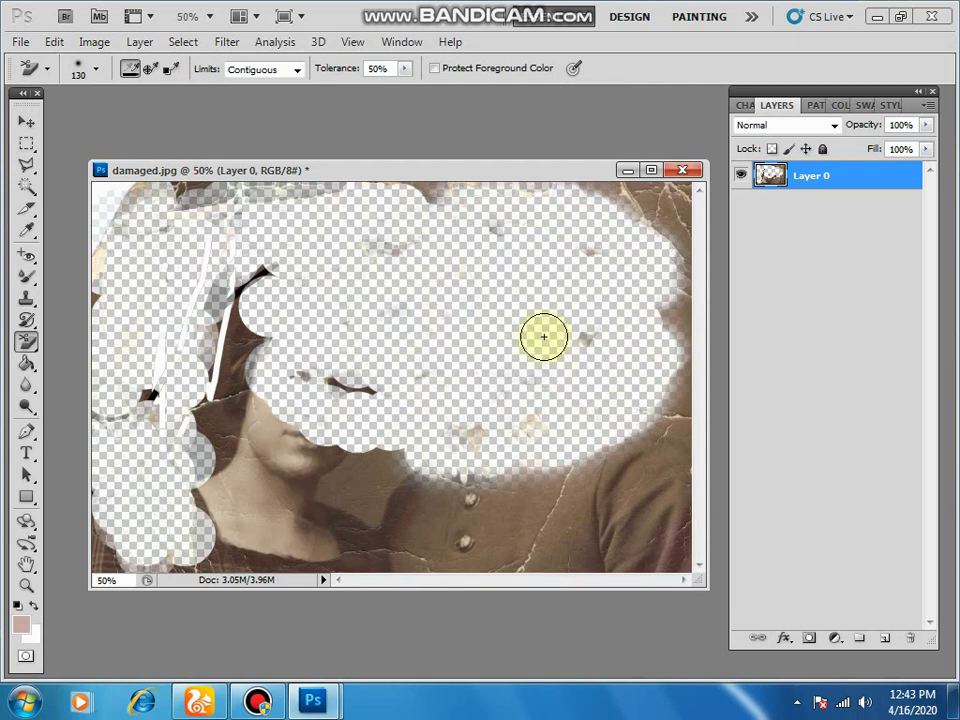
# With the Magic Eraser, remove the sweater, face and neck skin, dark hair and grey shading.
pyautogui.click(33, 349)
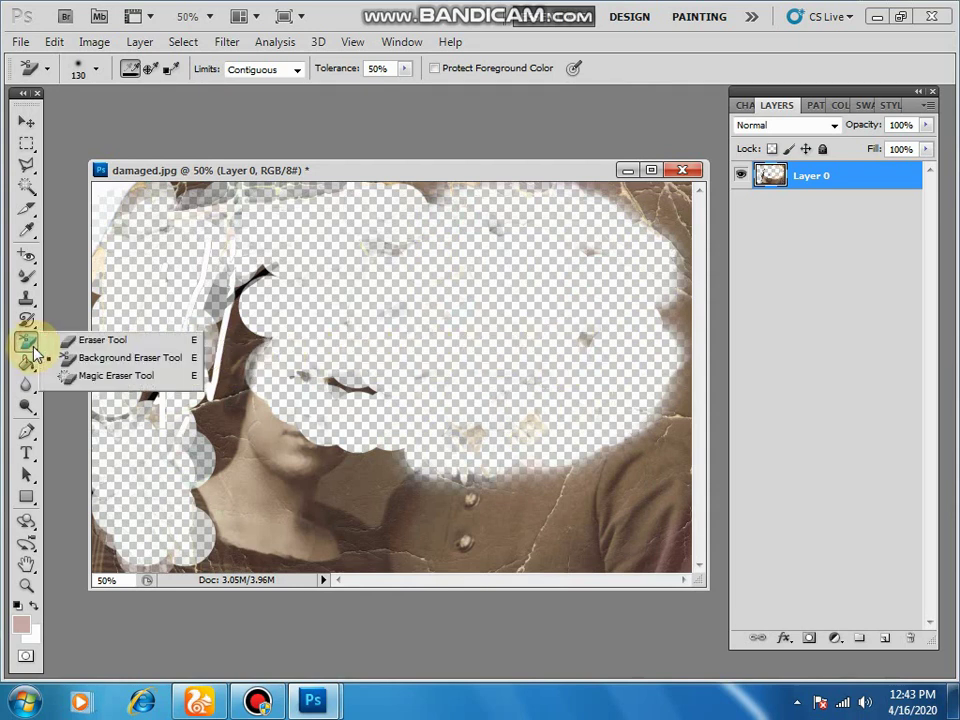
pyautogui.click(88, 384)
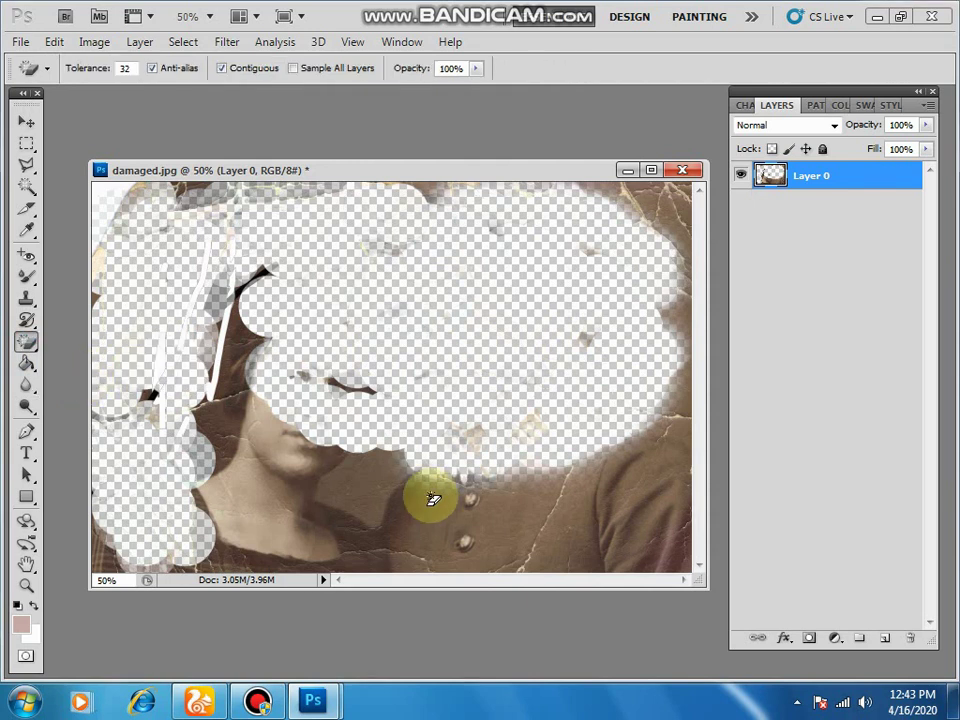
pyautogui.click(363, 487)
pyautogui.click(259, 504)
pyautogui.click(260, 413)
pyautogui.click(238, 283)
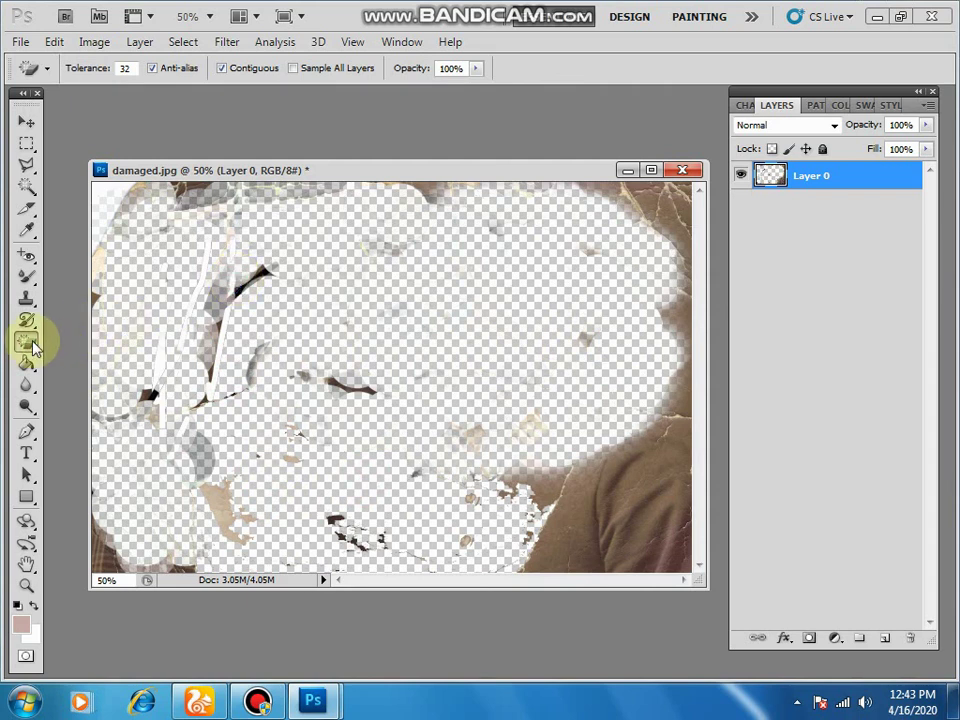
pyautogui.moveTo(28, 343)
pyautogui.mouseDown()
pyautogui.moveTo(90, 360)
pyautogui.moveTo(97, 377)
pyautogui.mouseUp()
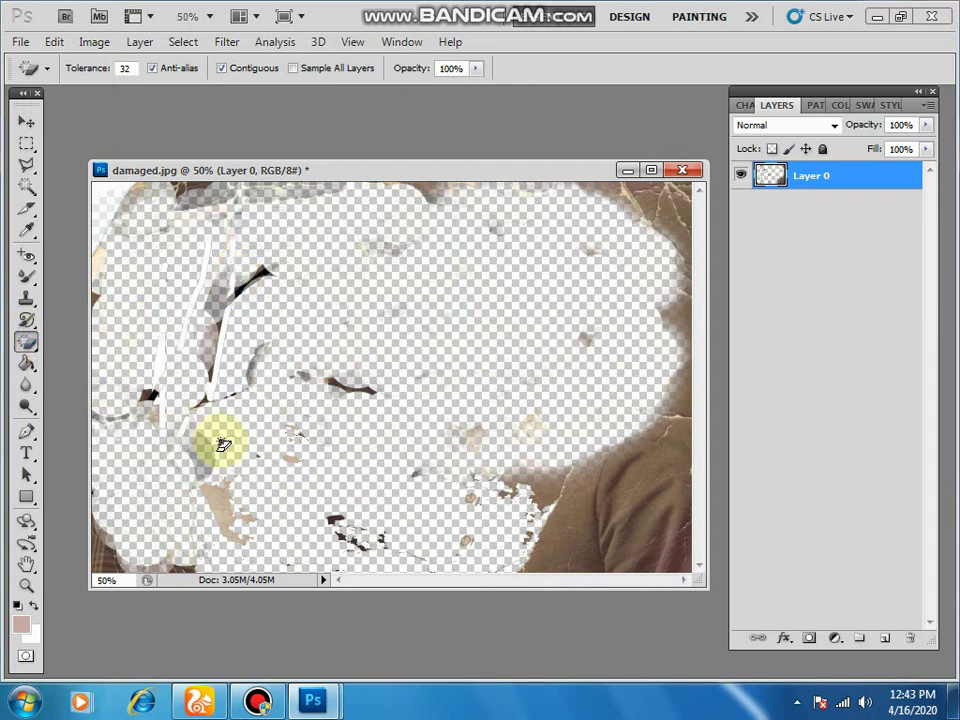
pyautogui.moveTo(27, 369)
pyautogui.mouseDown()
pyautogui.moveTo(64, 366)
pyautogui.moveTo(83, 393)
pyautogui.mouseUp()
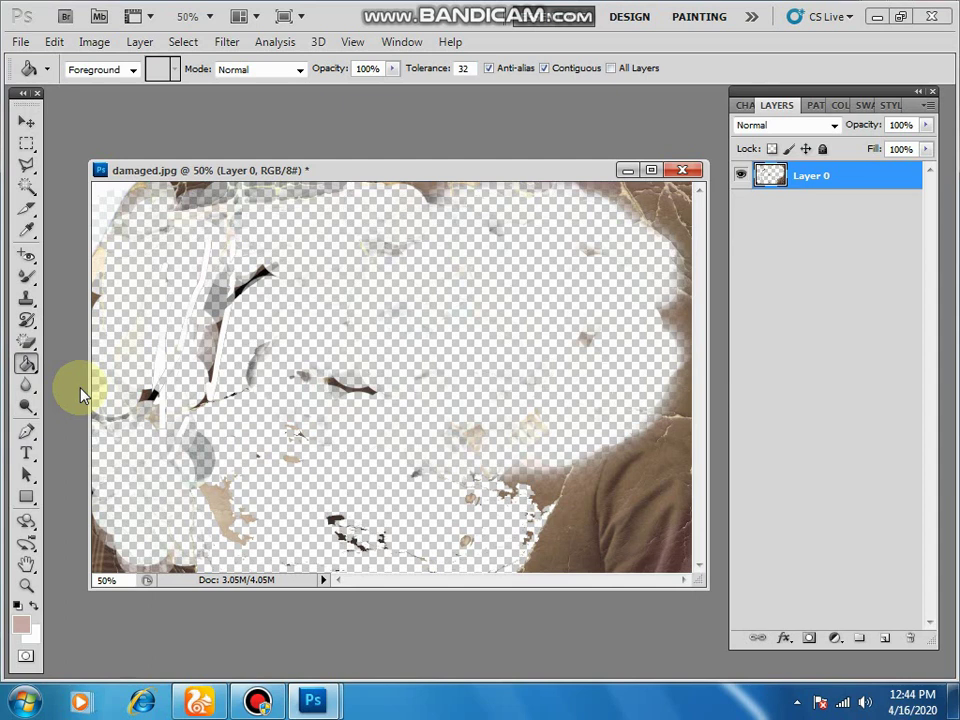
# Paint-bucket the left strips and lower-middle body areas with pink.
pyautogui.click(161, 306)
pyautogui.click(158, 394)
pyautogui.click(165, 465)
pyautogui.click(156, 502)
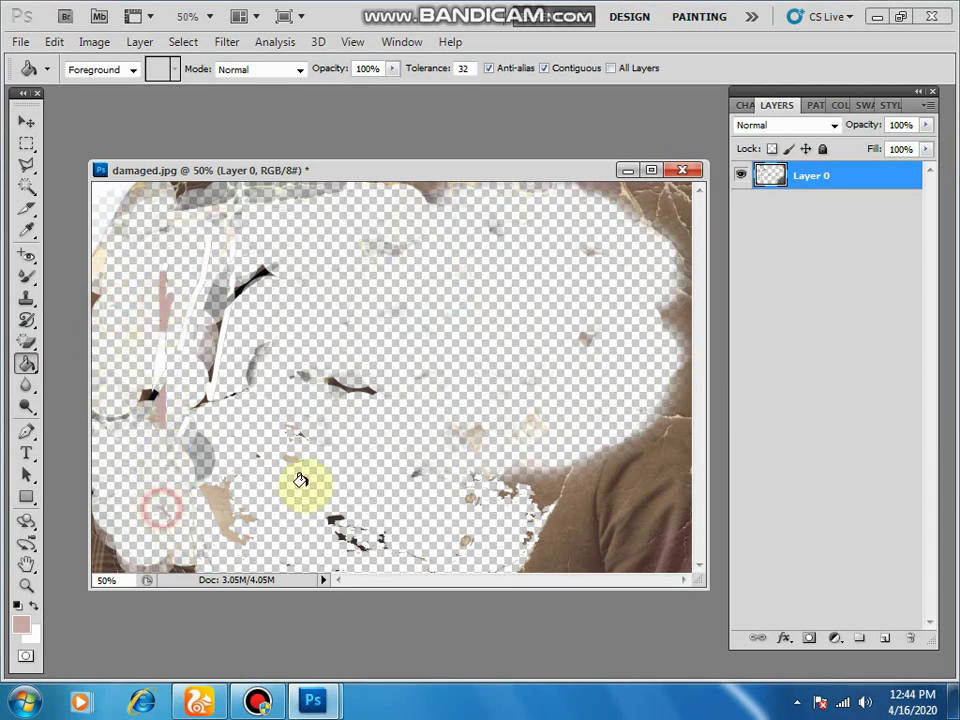
pyautogui.click(366, 444)
pyautogui.click(466, 336)
# Fill the upper-right, centre-right, shirt and right-edge areas with pink.
pyautogui.click(390, 294)
pyautogui.click(540, 294)
pyautogui.click(590, 395)
pyautogui.click(454, 347)
pyautogui.click(396, 300)
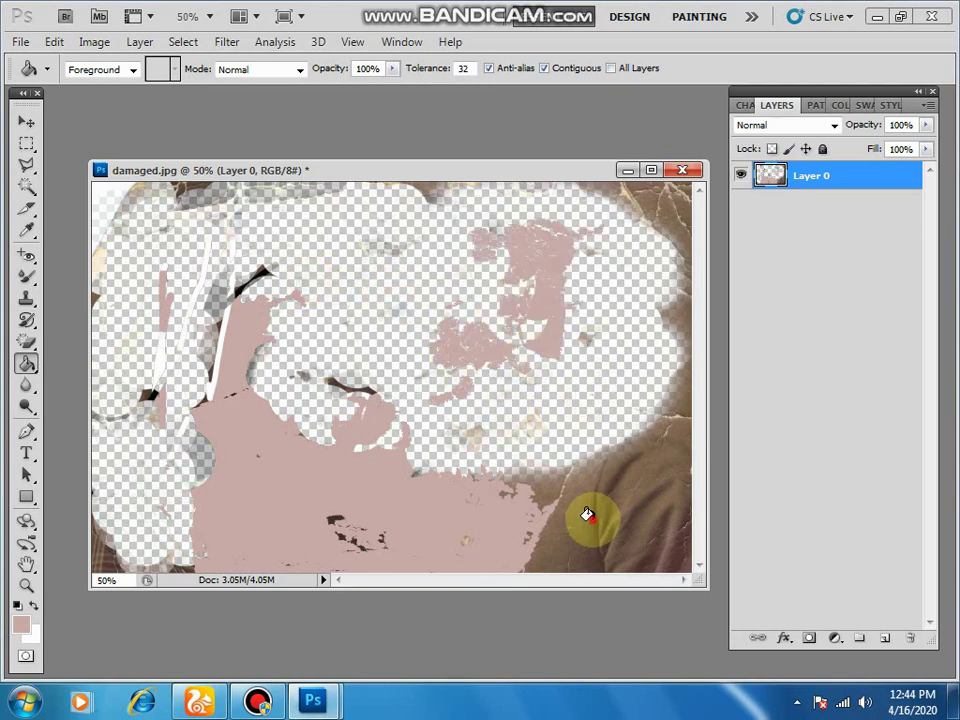
pyautogui.click(591, 519)
pyautogui.click(680, 464)
pyautogui.click(684, 383)
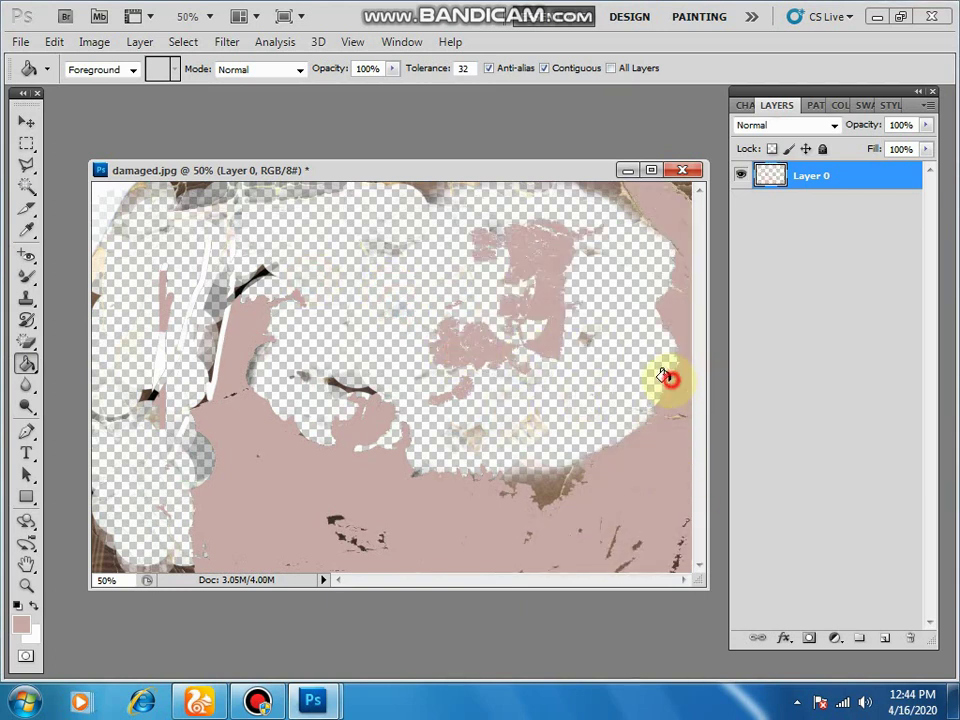
pyautogui.click(646, 392)
pyautogui.click(519, 414)
pyautogui.click(602, 390)
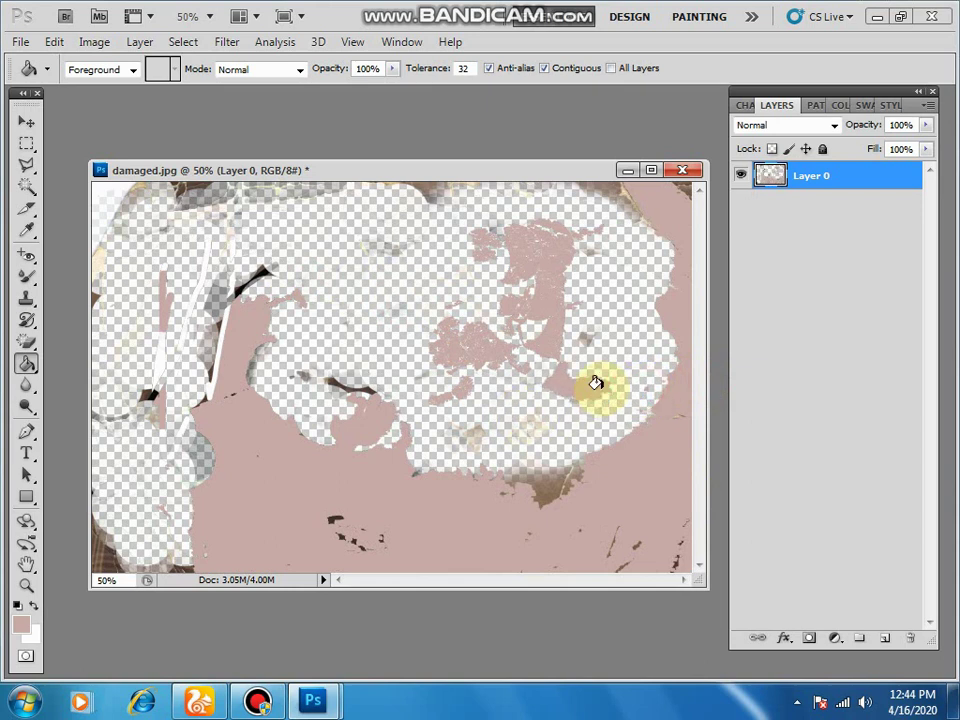
# Choose the Gradient Tool, drag a pink-to-white gradient top-left to bottom-right, and open the Gradient Editor.
pyautogui.click(27, 367)
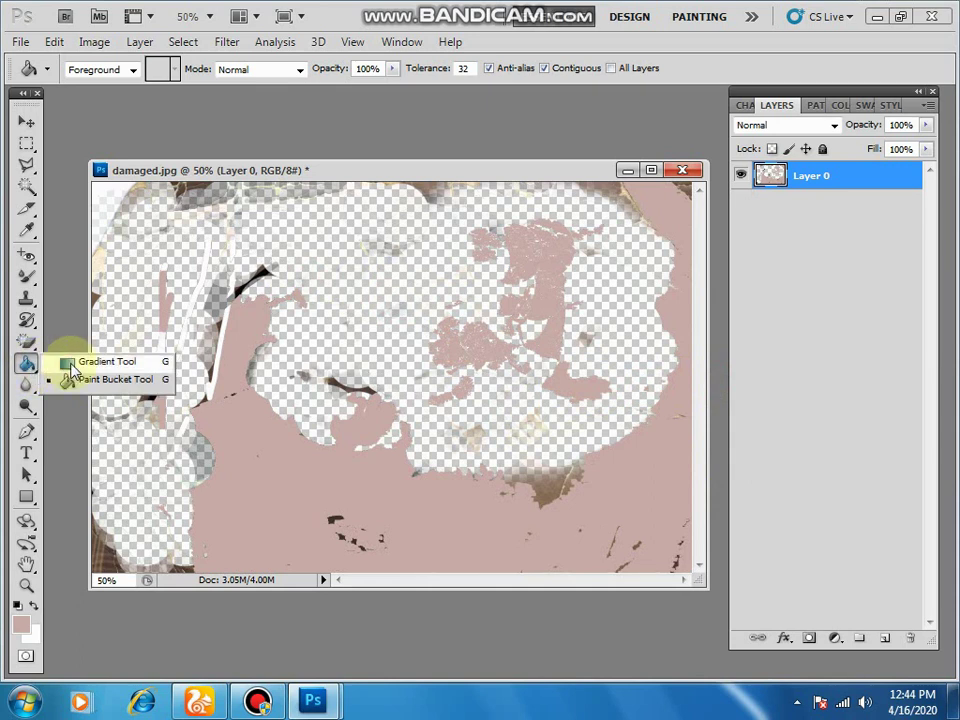
pyautogui.click(70, 364)
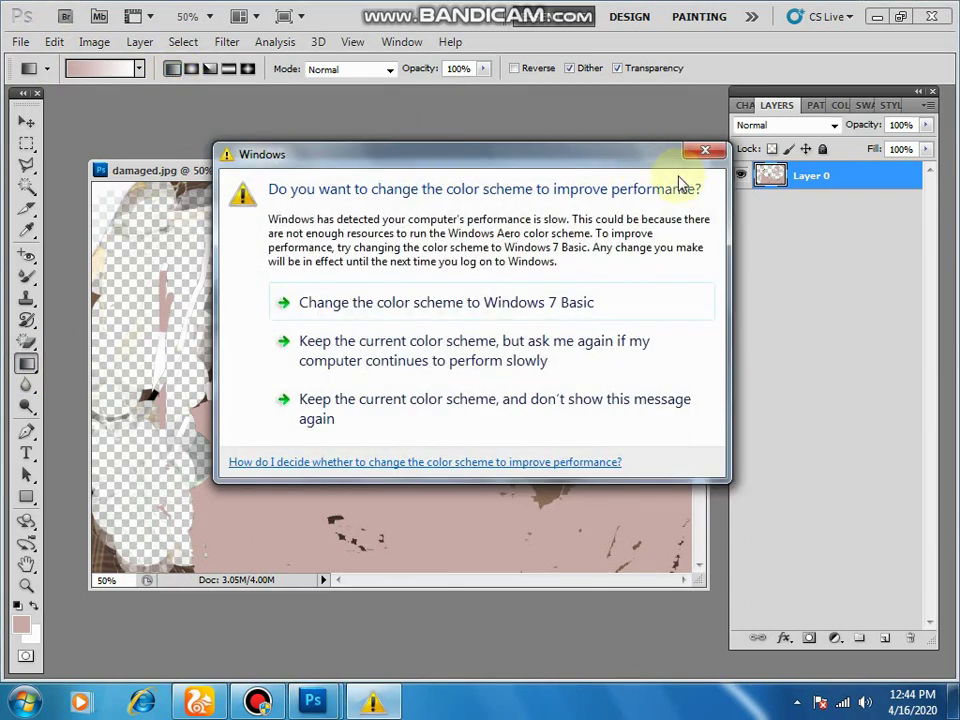
pyautogui.click(701, 156)
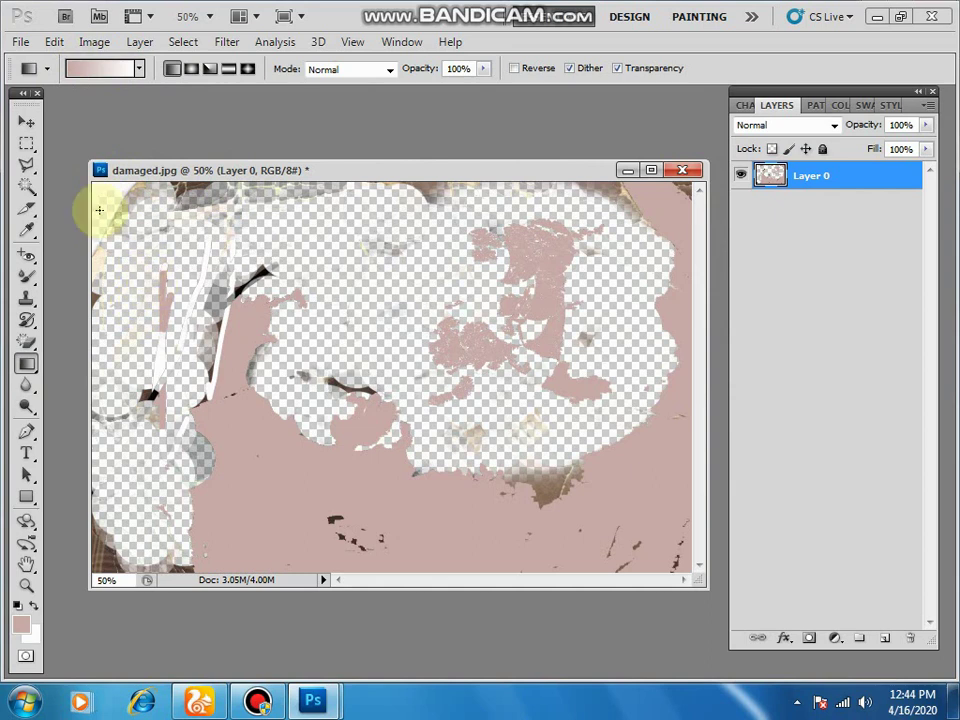
pyautogui.moveTo(98, 188); pyautogui.dragTo(725, 610)
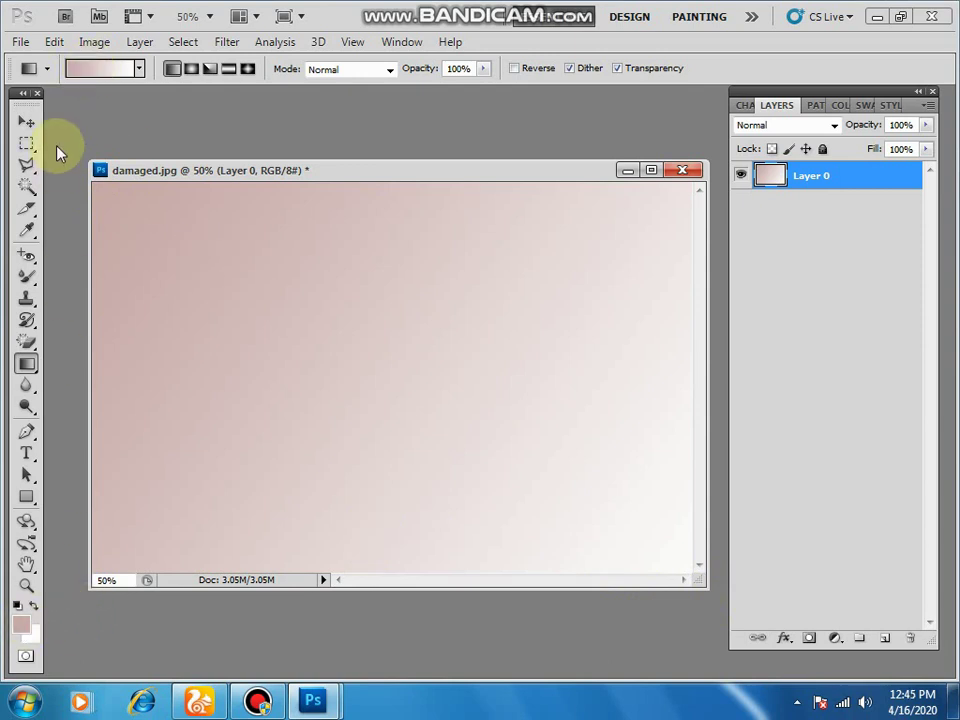
pyautogui.click(97, 72)
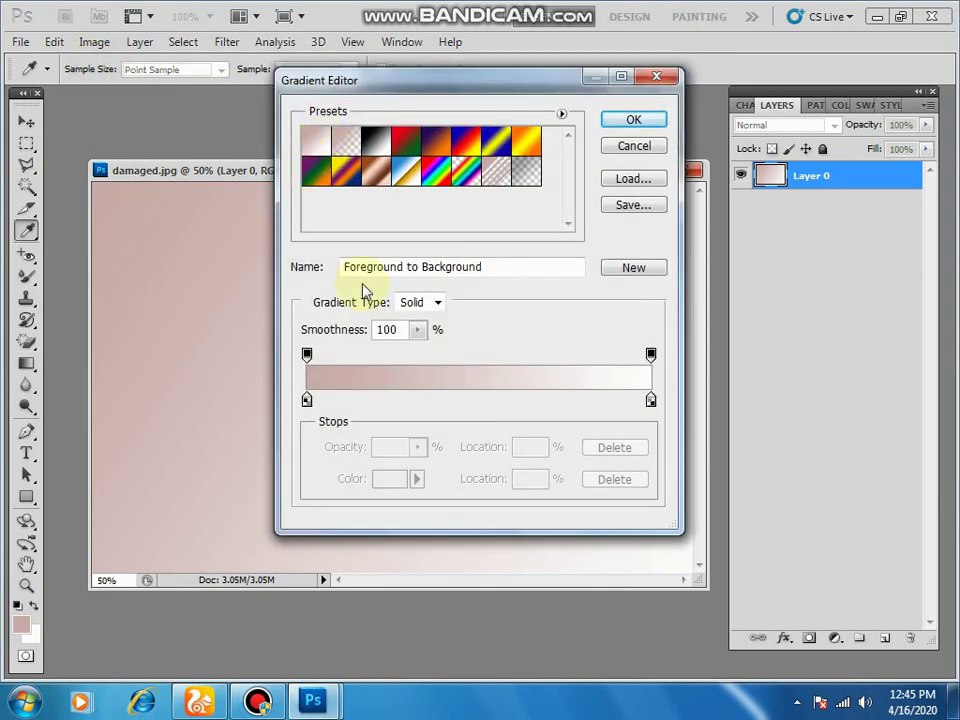
# Set the gradient ends to bright red and dark red, then drag it diagonally across the layer.
pyautogui.doubleClick(307, 400)
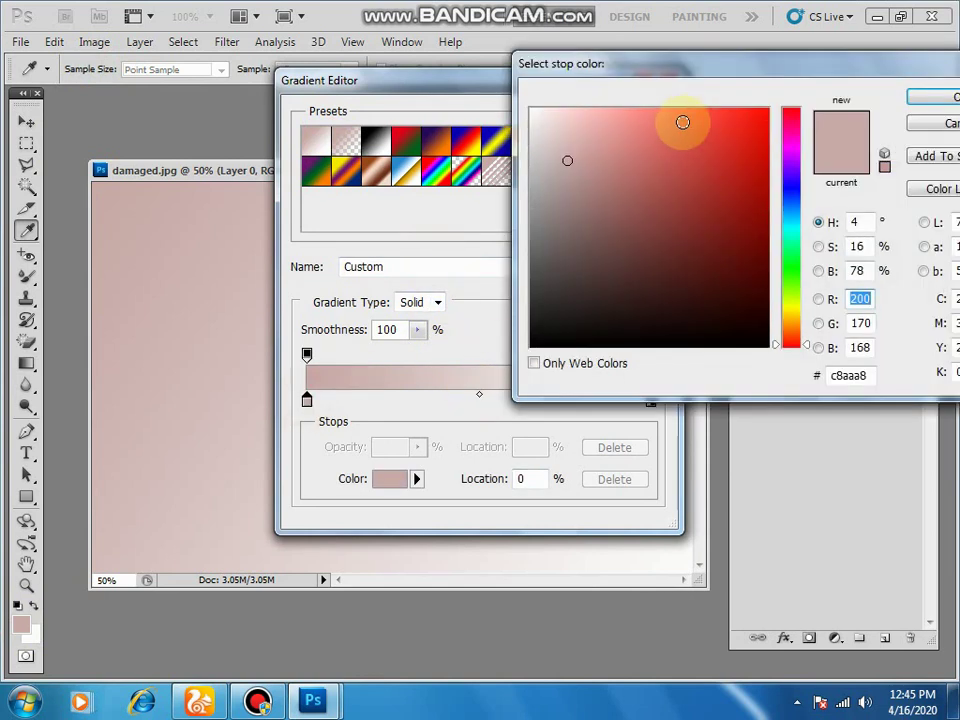
pyautogui.moveTo(681, 122); pyautogui.dragTo(807, 118)
pyautogui.click(945, 98)
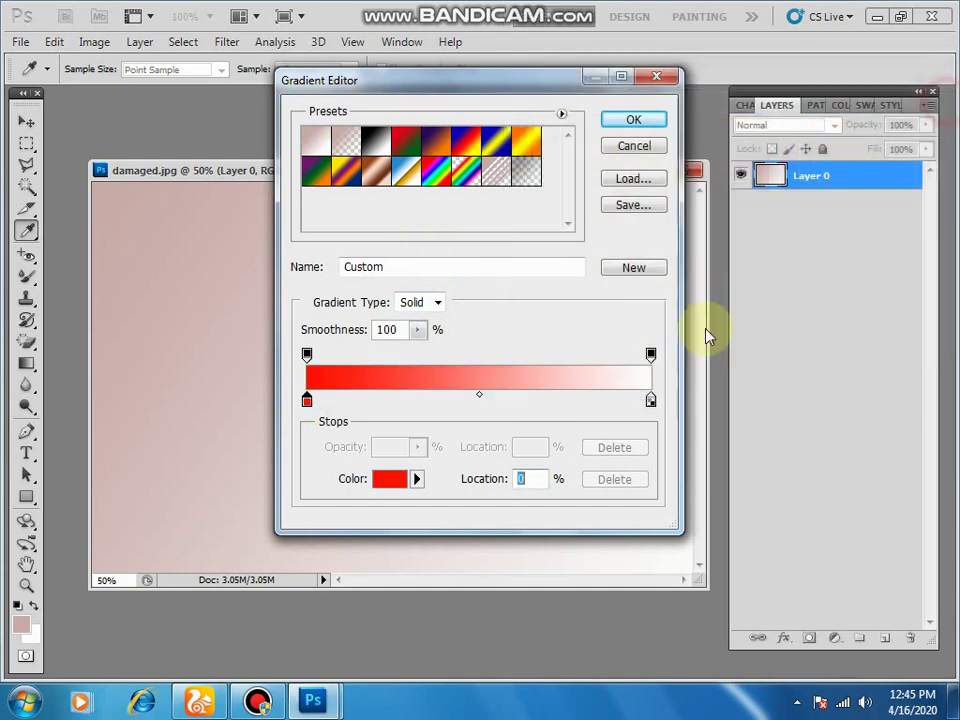
pyautogui.doubleClick(650, 400)
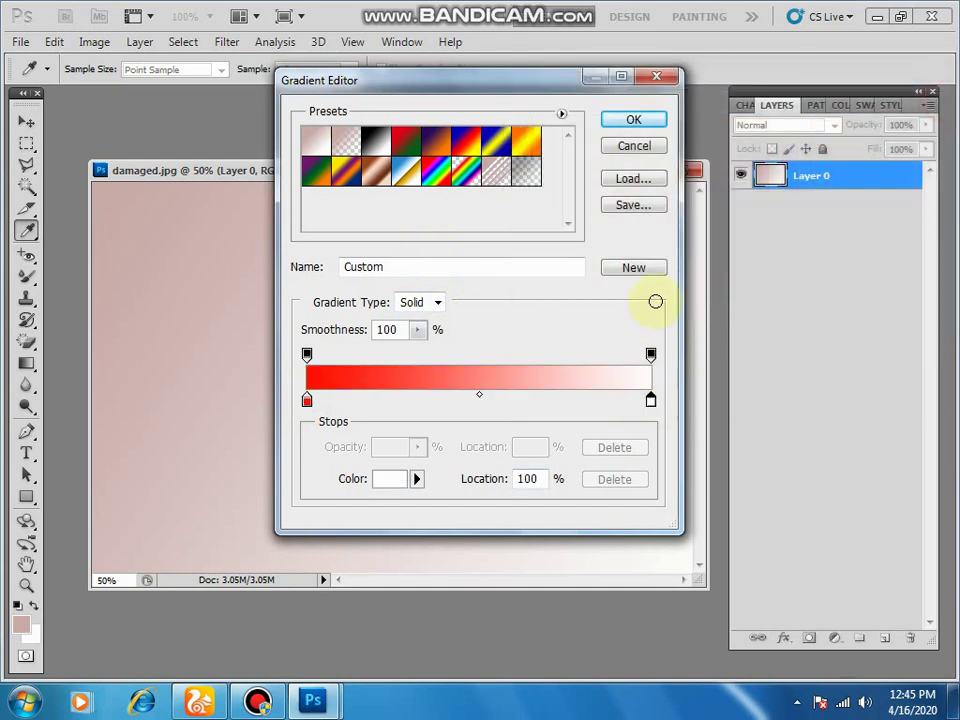
pyautogui.moveTo(632, 161); pyautogui.dragTo(740, 193)
pyautogui.click(930, 100)
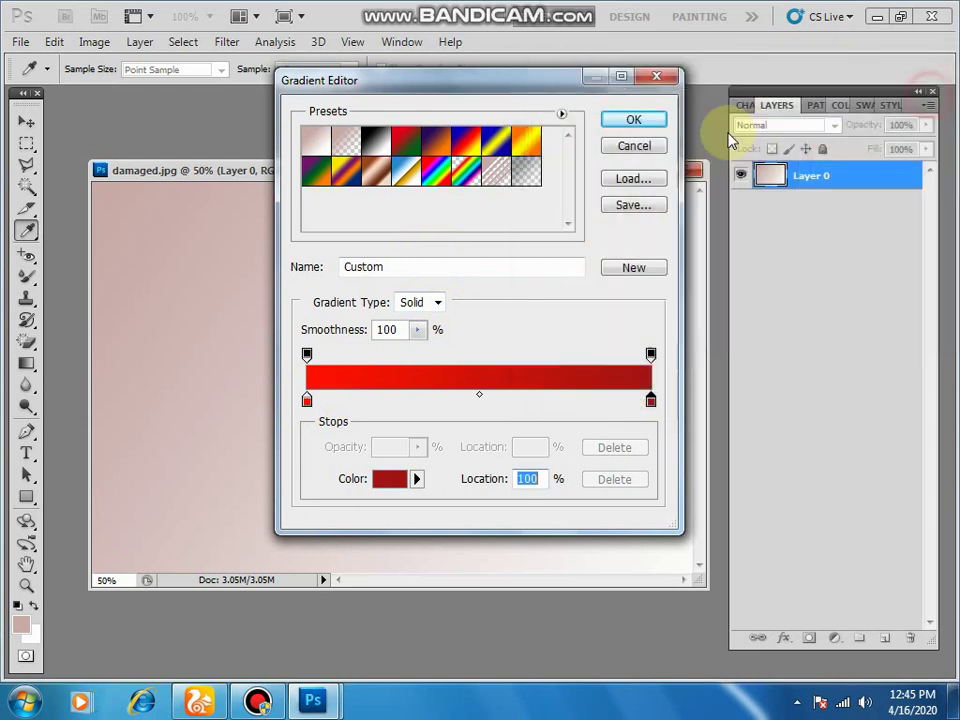
pyautogui.click(652, 126)
pyautogui.moveTo(94, 187); pyautogui.dragTo(707, 580)
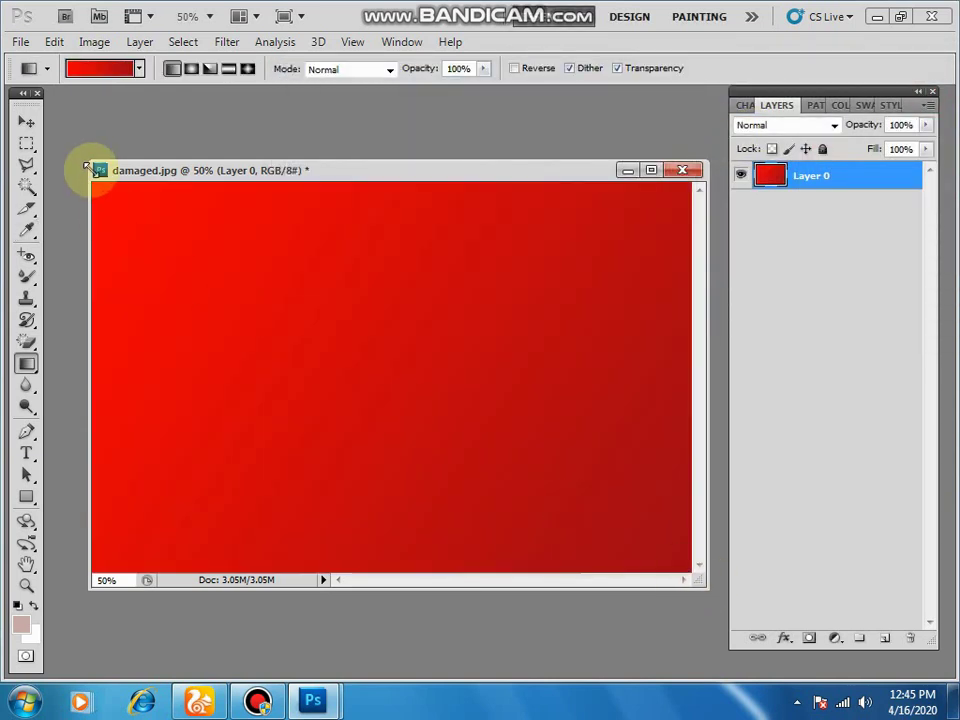
# Add a near-black middle stop to the gradient and refill the layer diagonally.
pyautogui.click(98, 70)
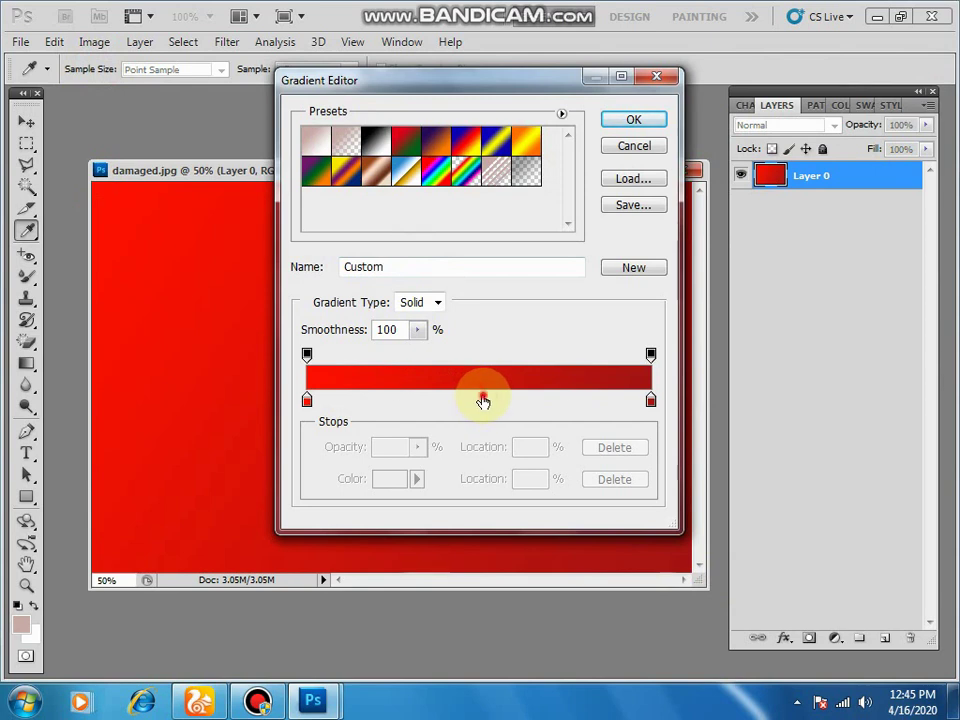
pyautogui.click(483, 400)
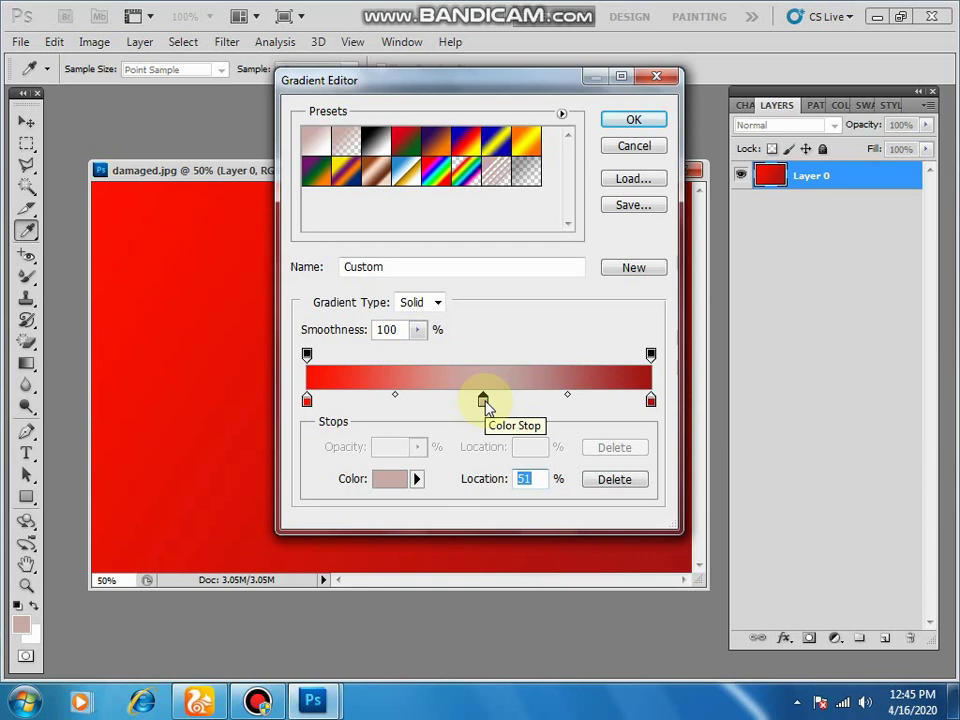
pyautogui.doubleClick(483, 400)
pyautogui.click(720, 177)
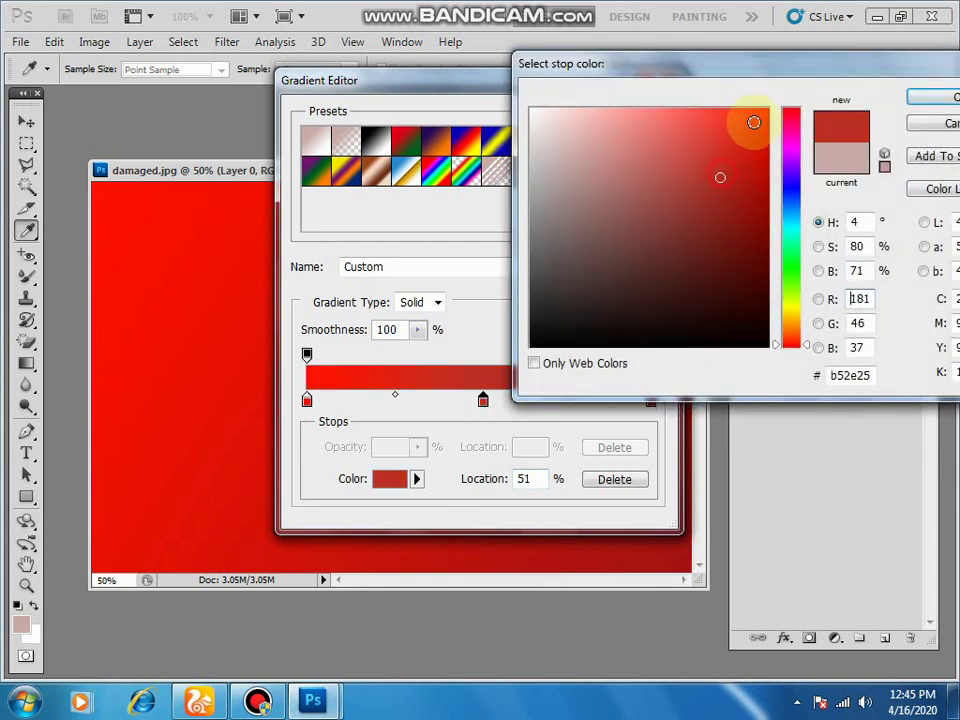
pyautogui.click(753, 122)
pyautogui.click(735, 313)
pyautogui.click(927, 97)
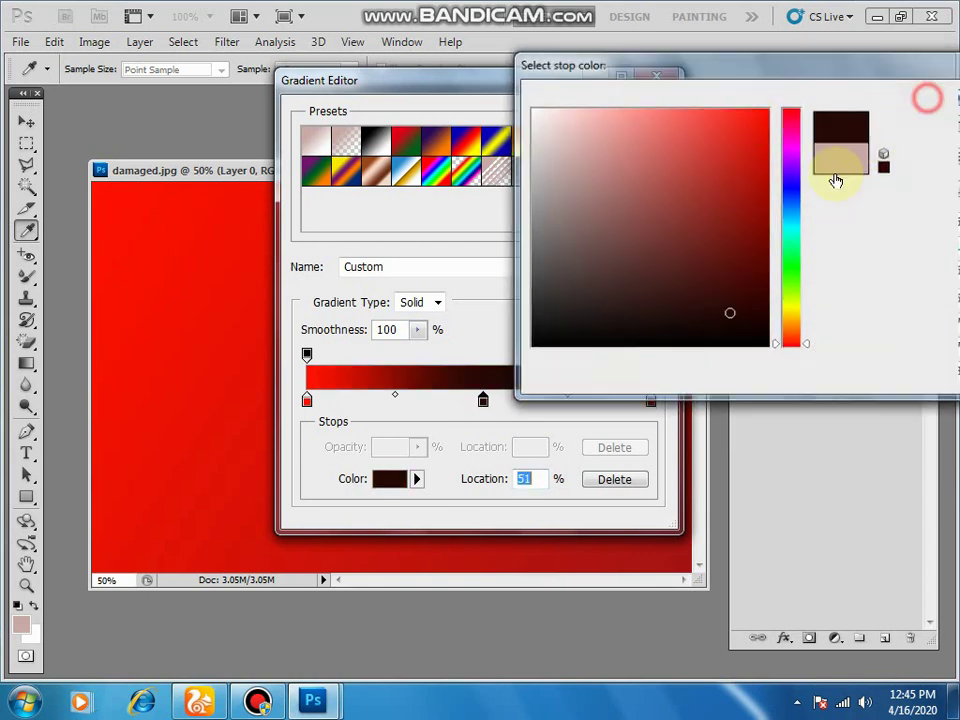
pyautogui.click(656, 129)
pyautogui.moveTo(108, 192); pyautogui.dragTo(696, 617)
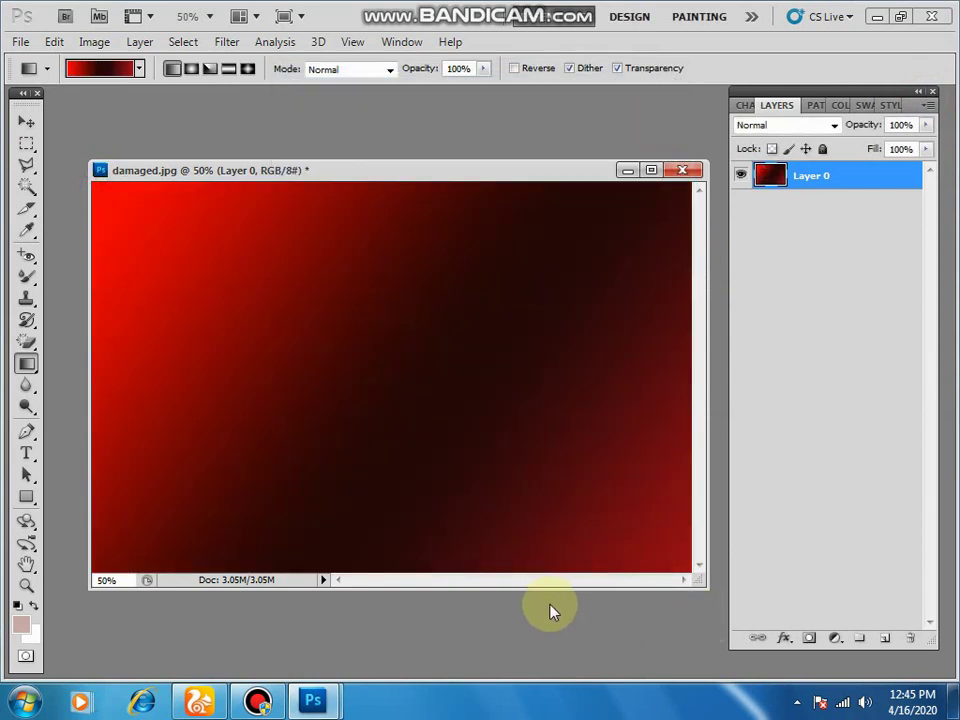
# Try radial and angle versions of the red gradient centred mid-canvas.
pyautogui.click(191, 68)
pyautogui.moveTo(384, 339); pyautogui.dragTo(465, 484)
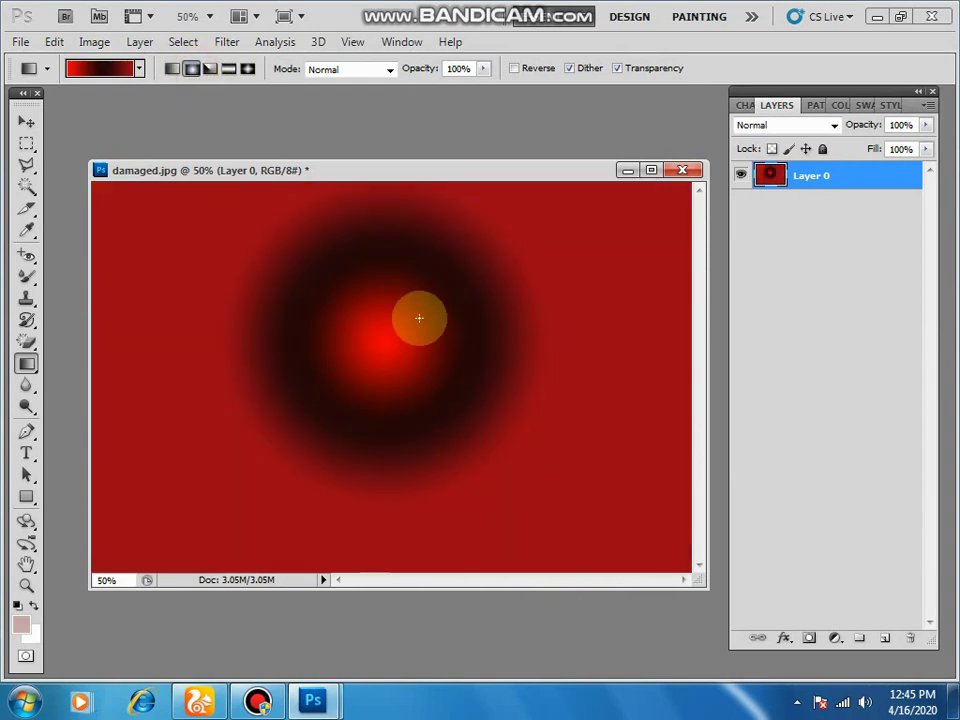
pyautogui.moveTo(341, 290); pyautogui.dragTo(591, 476)
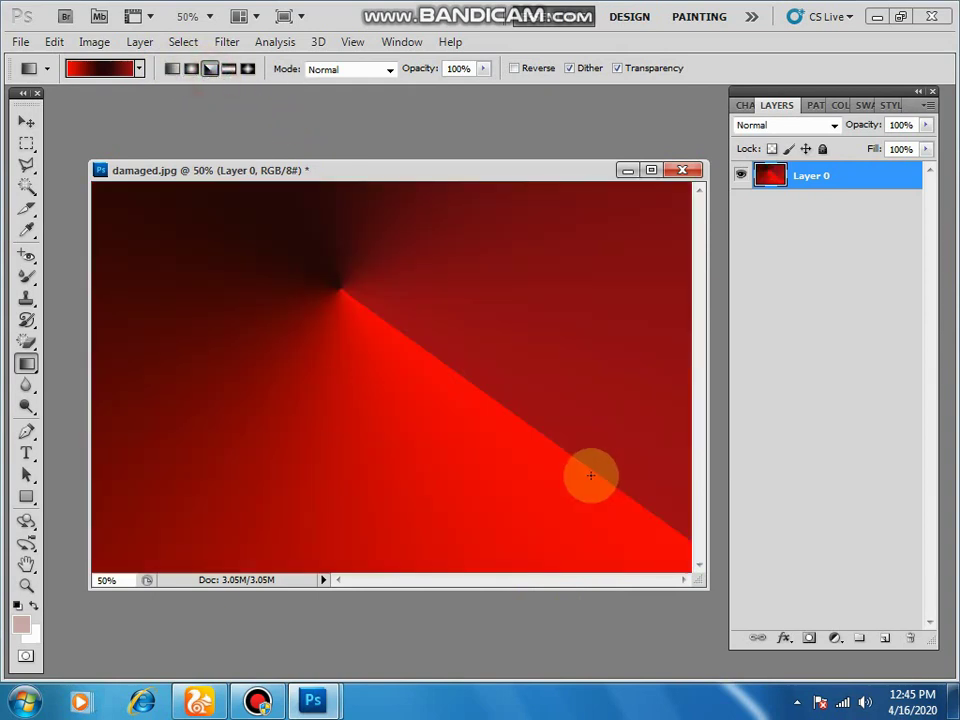
pyautogui.moveTo(355, 358); pyautogui.dragTo(510, 457)
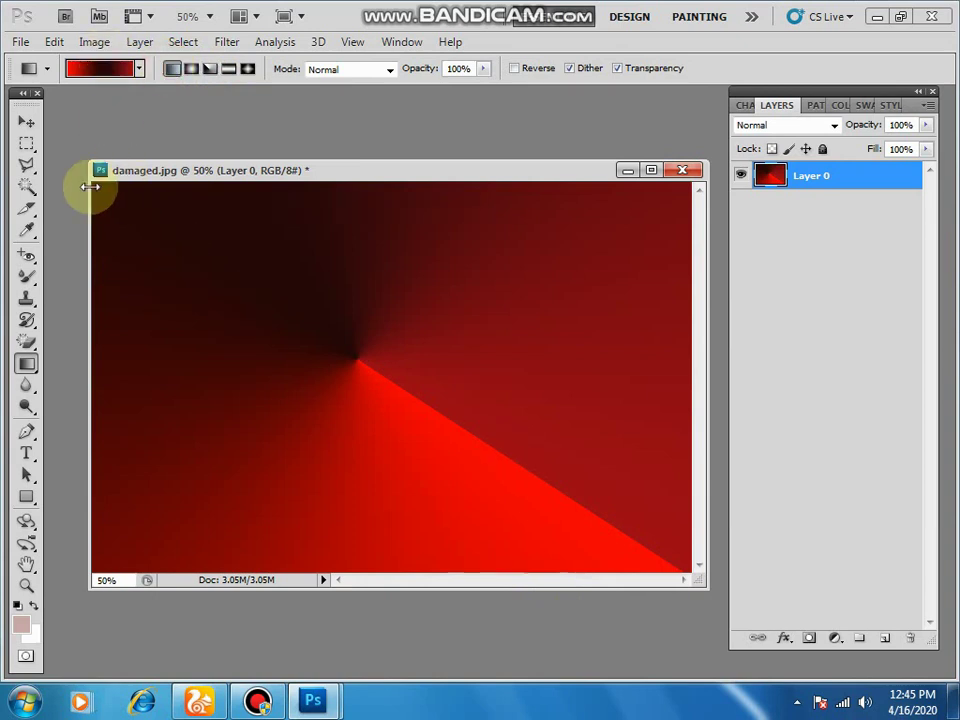
# Resize the document window and redraw the diagonal linear gradient from the top-left.
pyautogui.moveTo(89, 188); pyautogui.dragTo(231, 274)
pyautogui.moveTo(229, 160); pyautogui.dragTo(84, 122)
pyautogui.moveTo(100, 170); pyautogui.dragTo(742, 587)
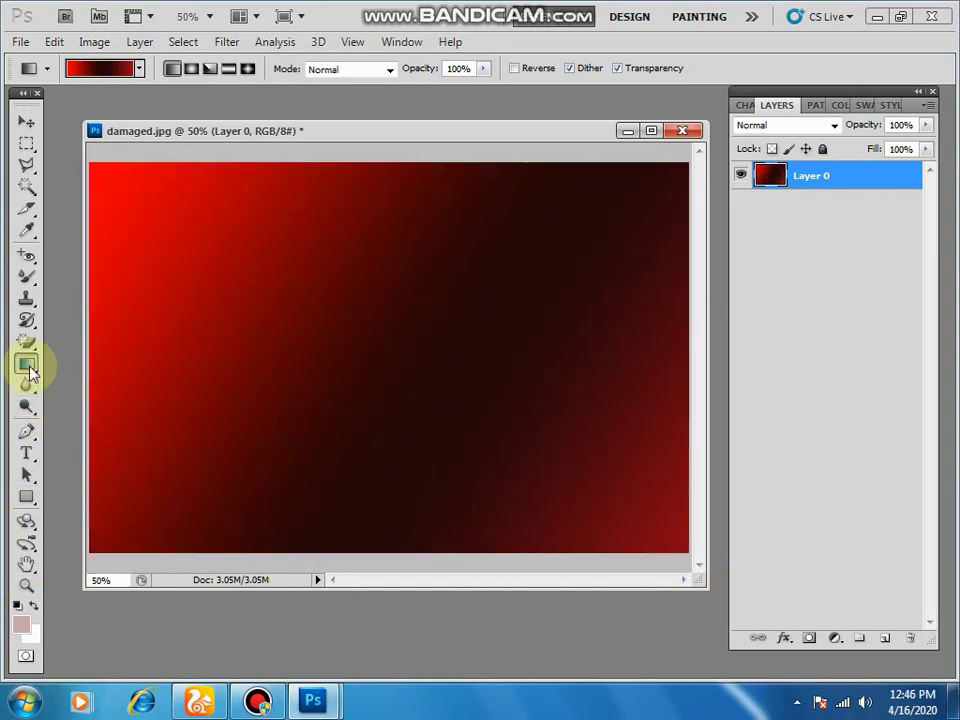
# Minimize Bandicam and open the Blur/Sharpen/Smudge tool flyout.
pyautogui.click(261, 703)
pyautogui.click(261, 703)
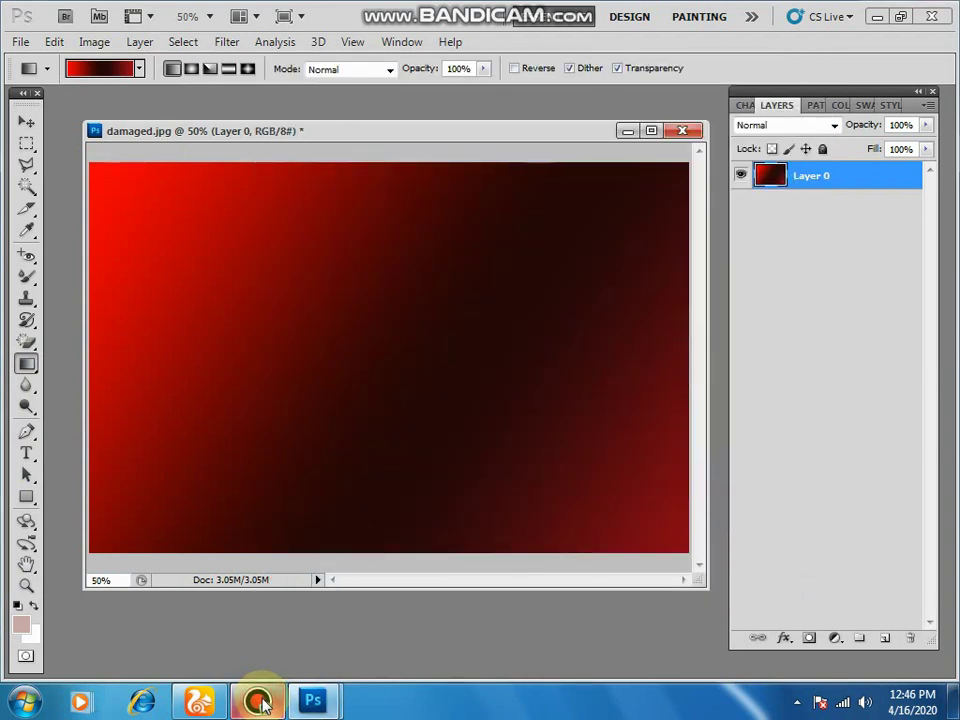
pyautogui.click(26, 385)
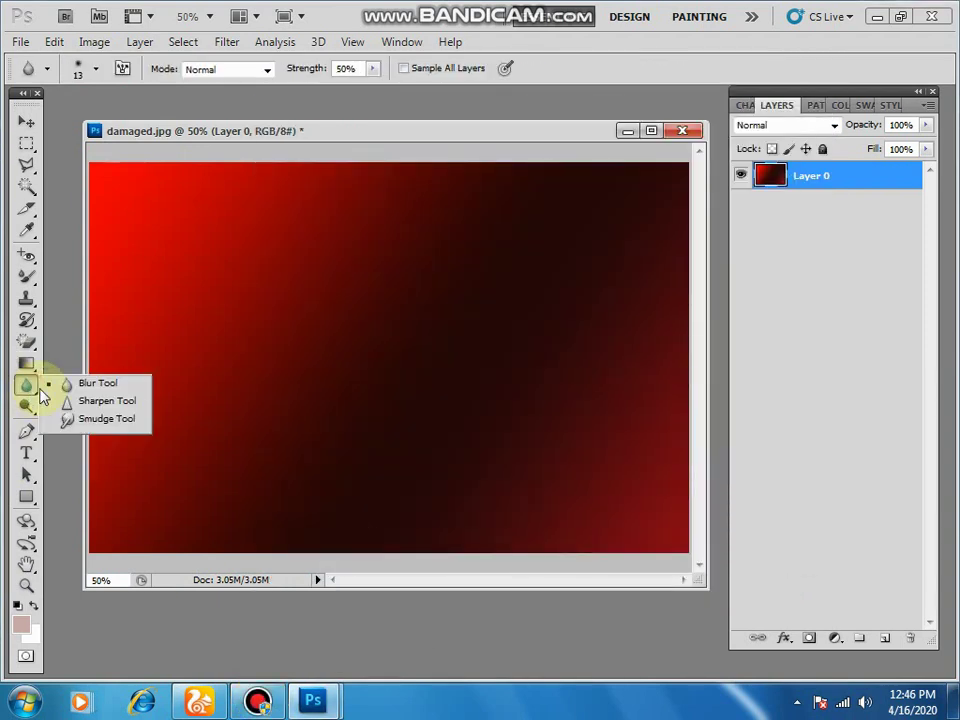
# Pick the Smudge Tool and open the damaged photo from the Desktop twice with Ctrl+O.
pyautogui.click(96, 419)
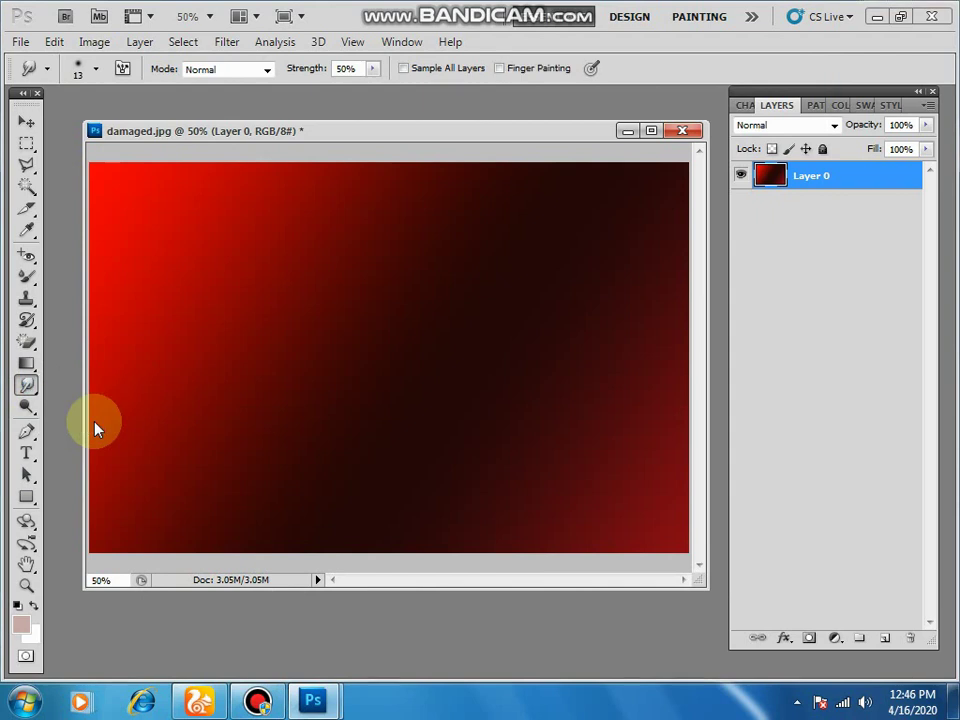
pyautogui.hotkey('ctrl', 'o')
pyautogui.click(495, 268)
pyautogui.scroll(-5, 500, 280)
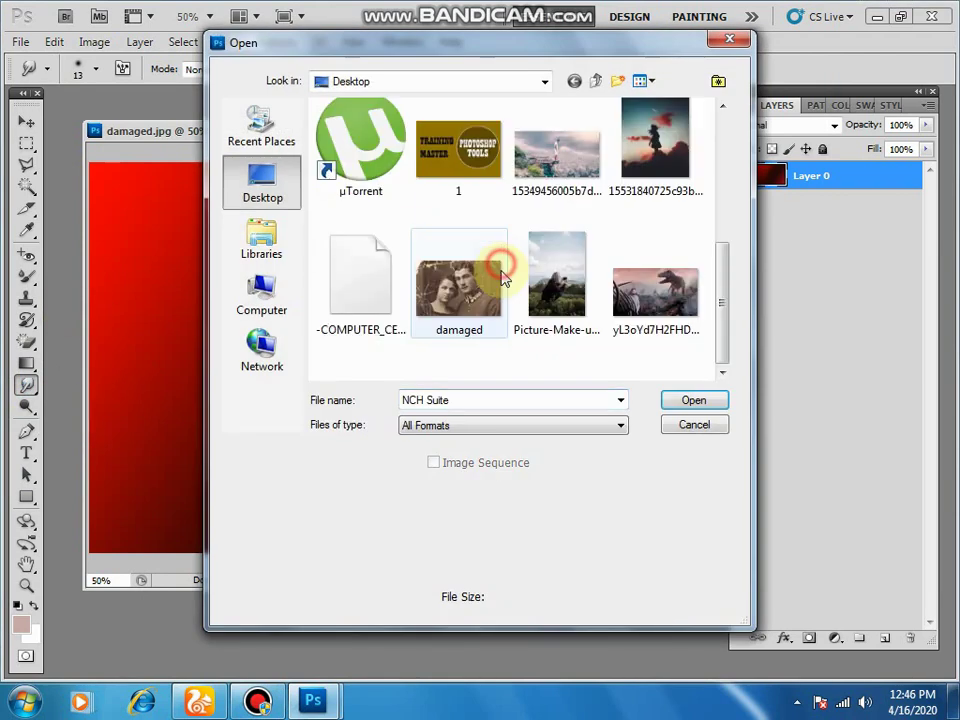
pyautogui.click(498, 288)
pyautogui.click(694, 400)
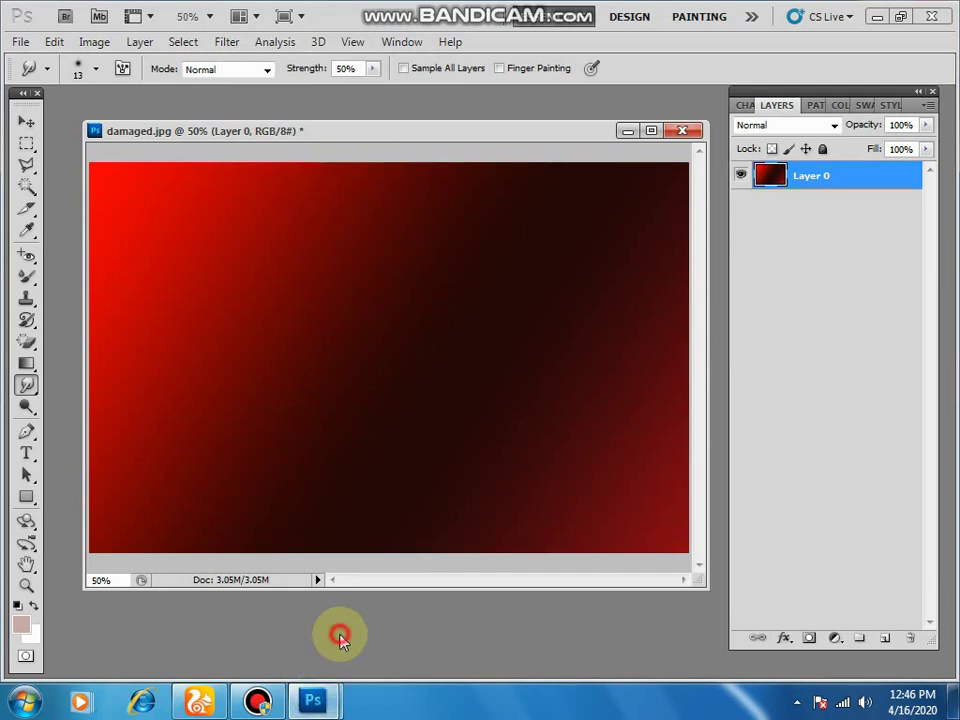
pyautogui.hotkey('ctrl', 'o')
pyautogui.click(561, 289)
pyautogui.scroll(-5, 500, 290)
pyautogui.click(498, 297)
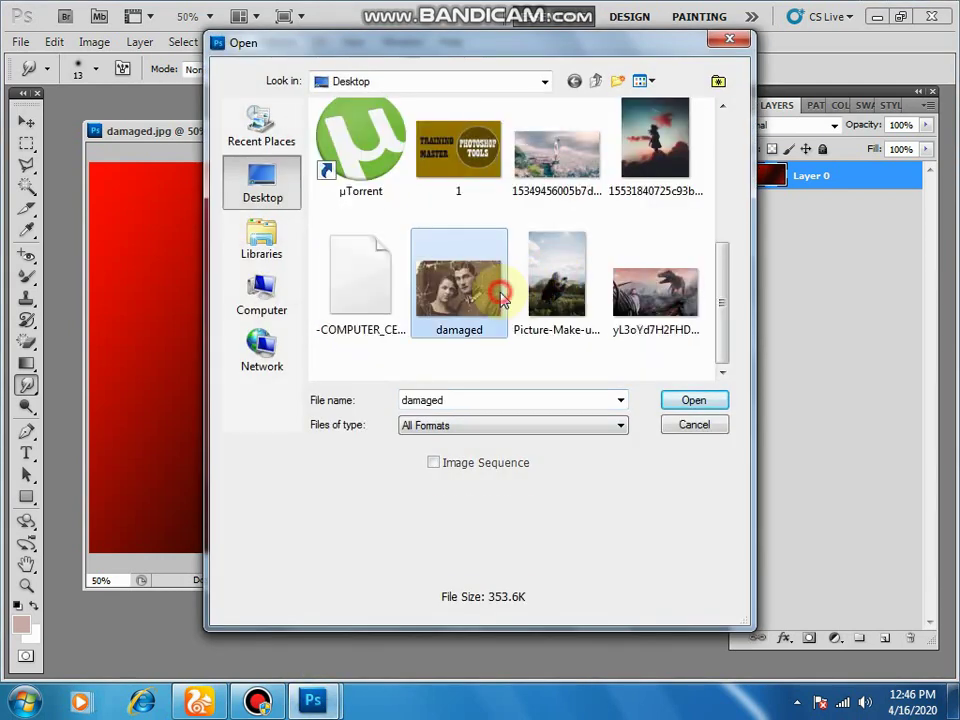
pyautogui.click(685, 402)
# Close the red gradient document, choosing not to save changes.
pyautogui.moveTo(360, 677)
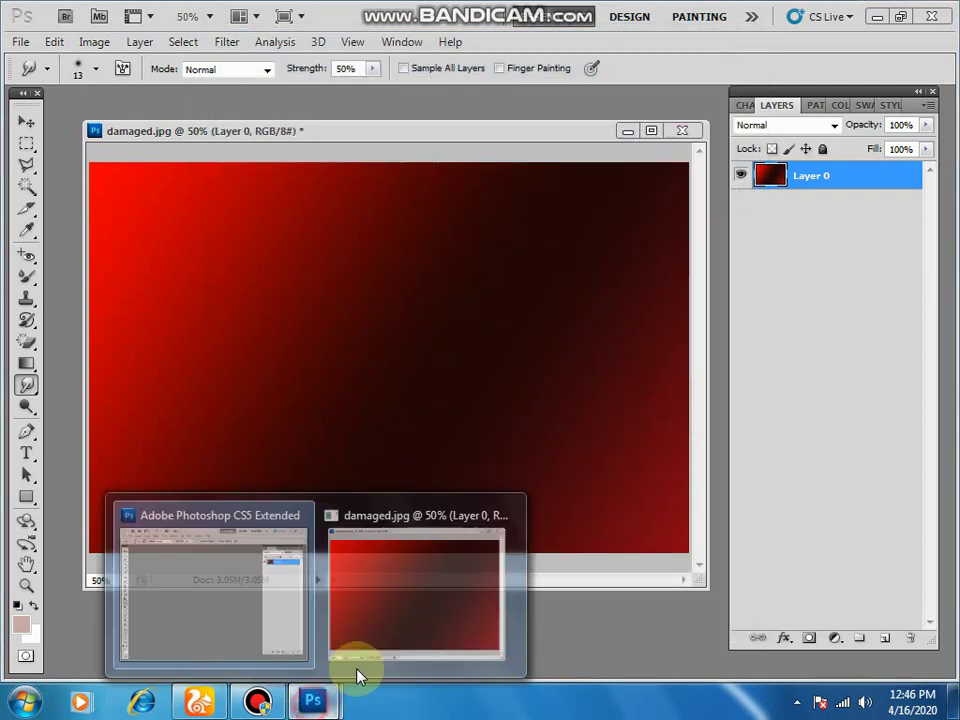
pyautogui.click(375, 611)
pyautogui.click(682, 130)
pyautogui.click(481, 270)
# Reopen the original damaged portrait from the Desktop.
pyautogui.doubleClick(366, 373)
pyautogui.click(493, 326)
pyautogui.scroll(-5, 497, 333)
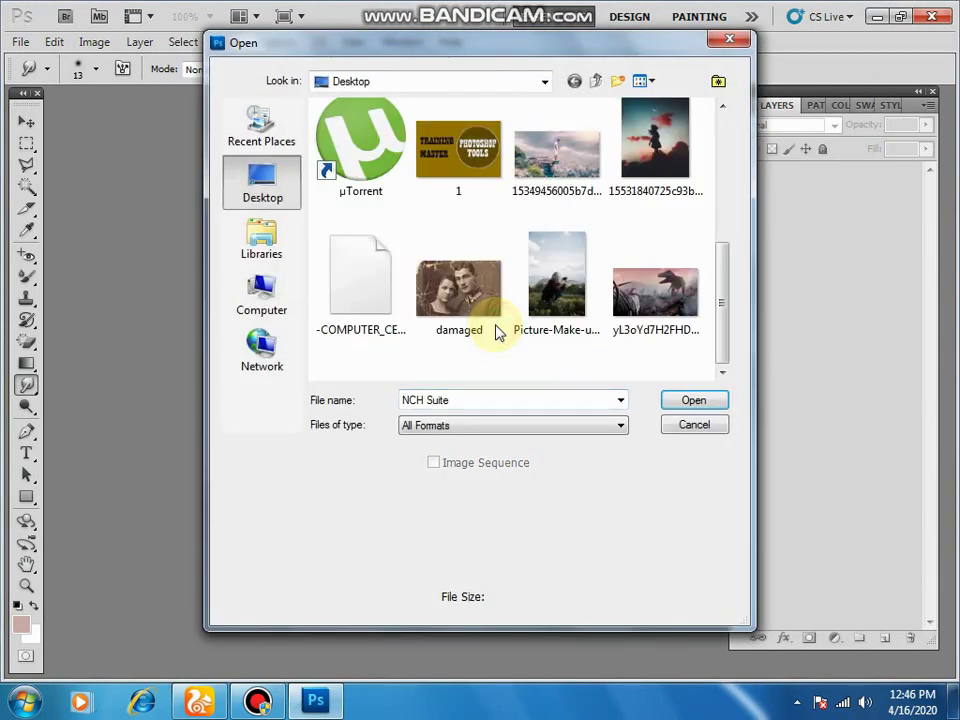
pyautogui.click(497, 330)
pyautogui.click(672, 400)
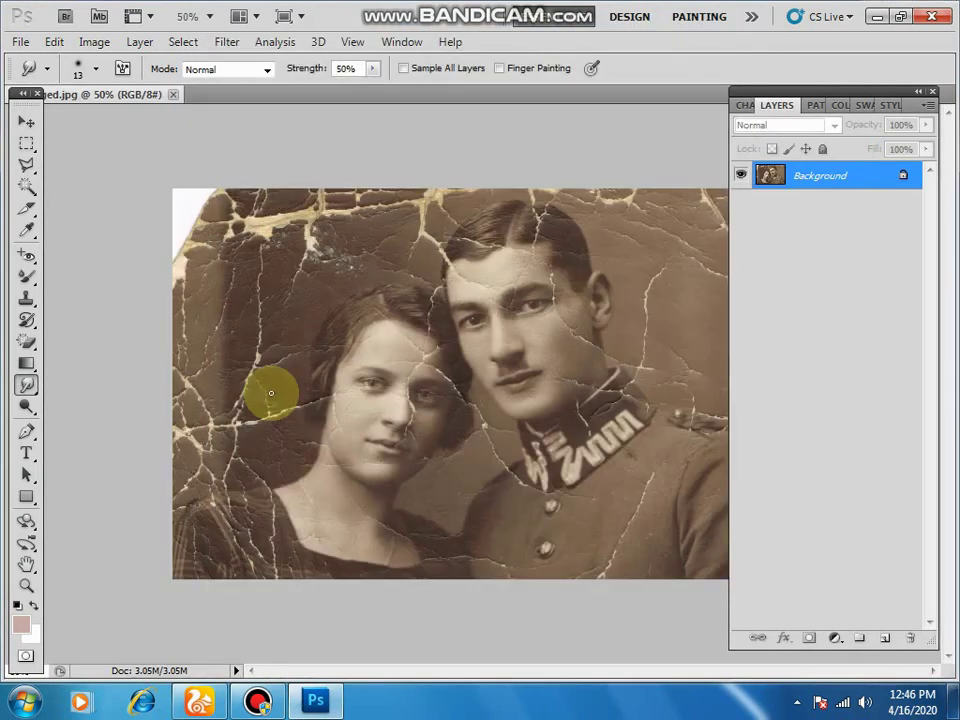
# Blur the woman's hair with an 89 px Blur Tool brush.
pyautogui.click(28, 390)
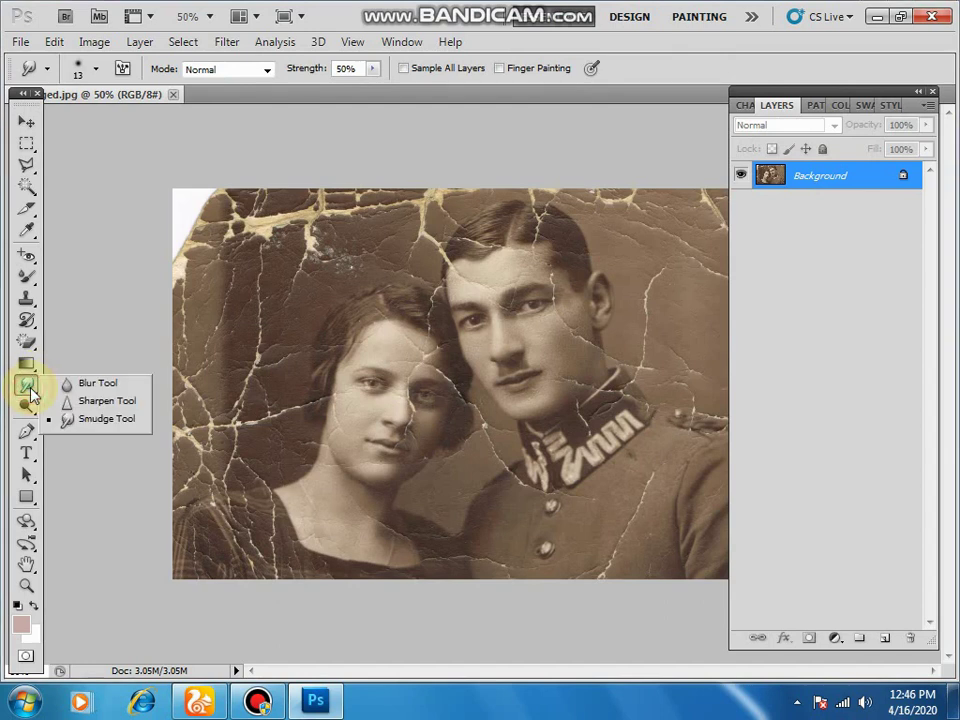
pyautogui.click(88, 384)
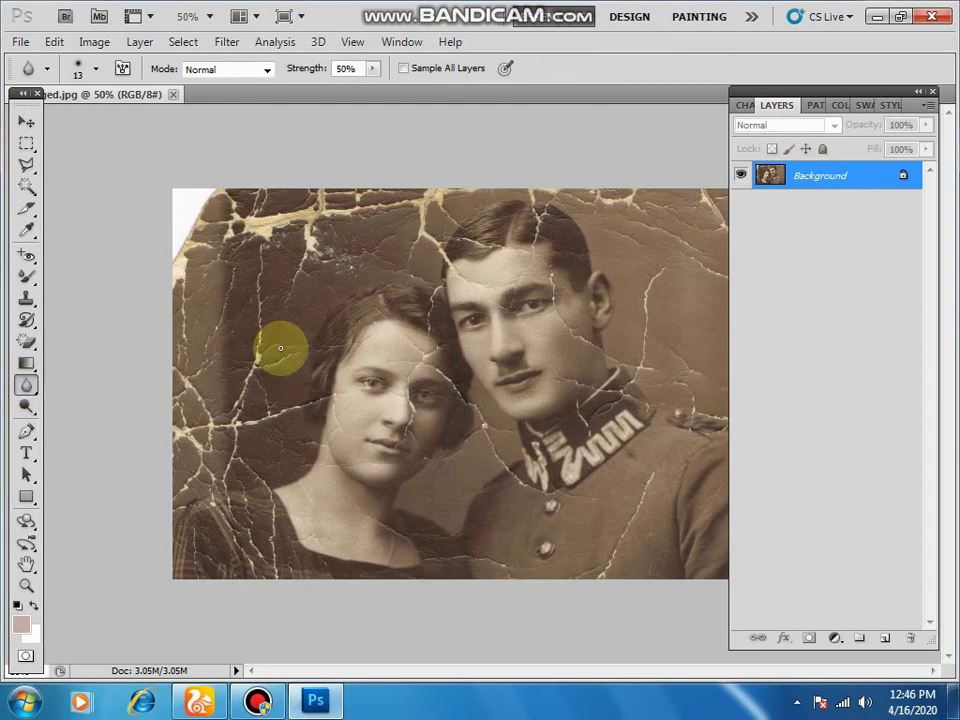
pyautogui.rightClick(320, 328)
pyautogui.moveTo(365, 366); pyautogui.dragTo(420, 364)
pyautogui.click(332, 326)
pyautogui.moveTo(332, 326)
pyautogui.mouseDown()
pyautogui.moveTo(364, 339)
pyautogui.moveTo(367, 328)
pyautogui.moveTo(350, 375)
pyautogui.moveTo(360, 306)
pyautogui.moveTo(378, 410)
pyautogui.moveTo(375, 398)
pyautogui.mouseUp()
# Sharpen the woman's cheek with the Sharpen Tool.
pyautogui.click(30, 387)
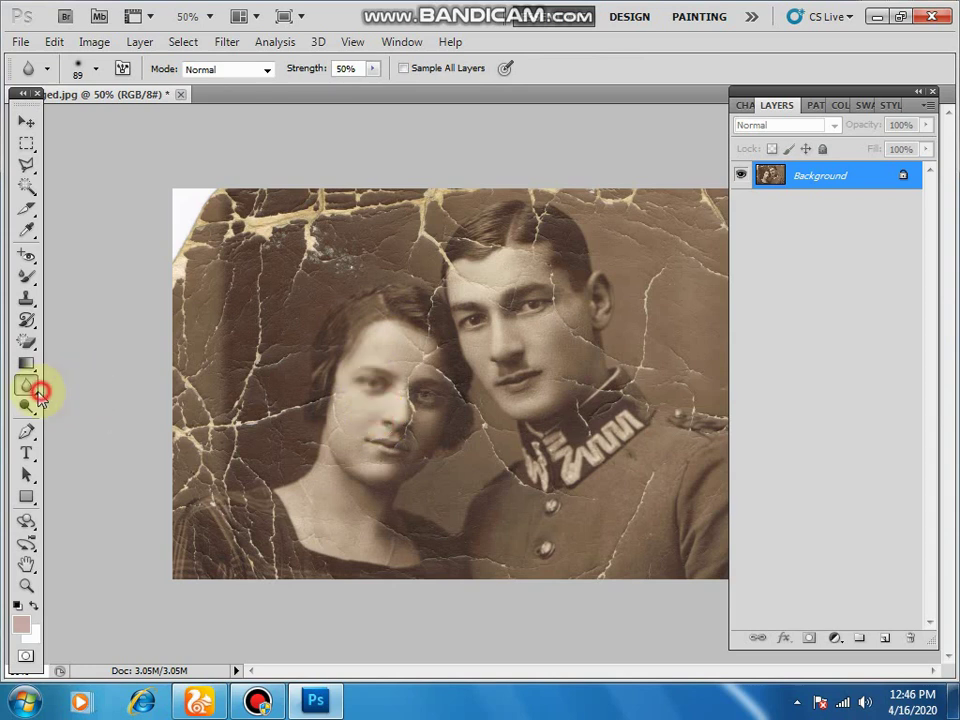
pyautogui.click(100, 407)
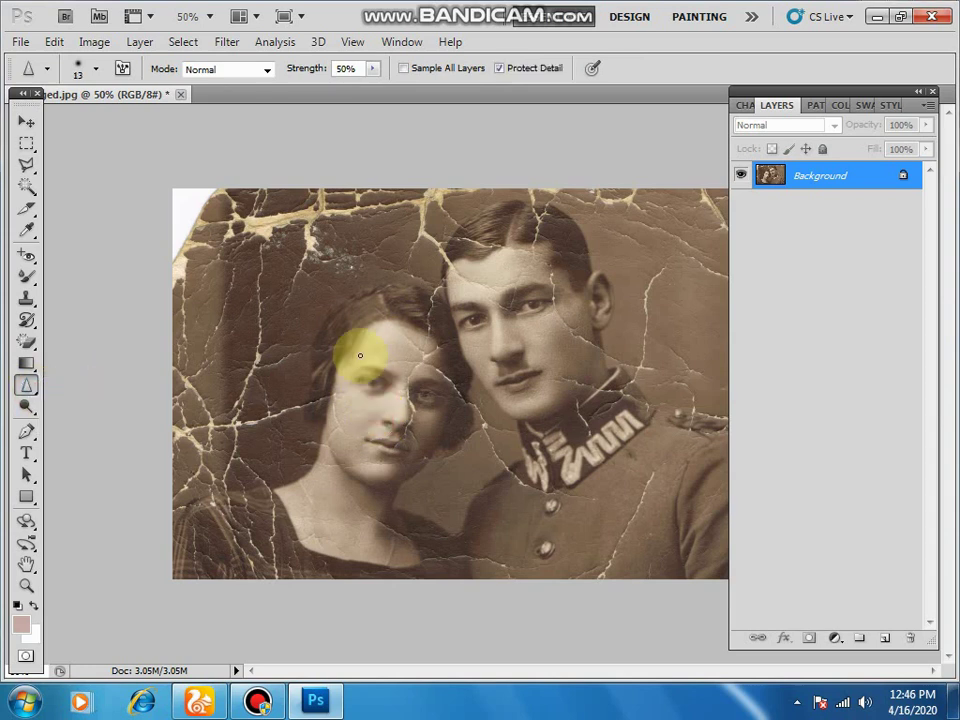
pyautogui.rightClick(333, 328)
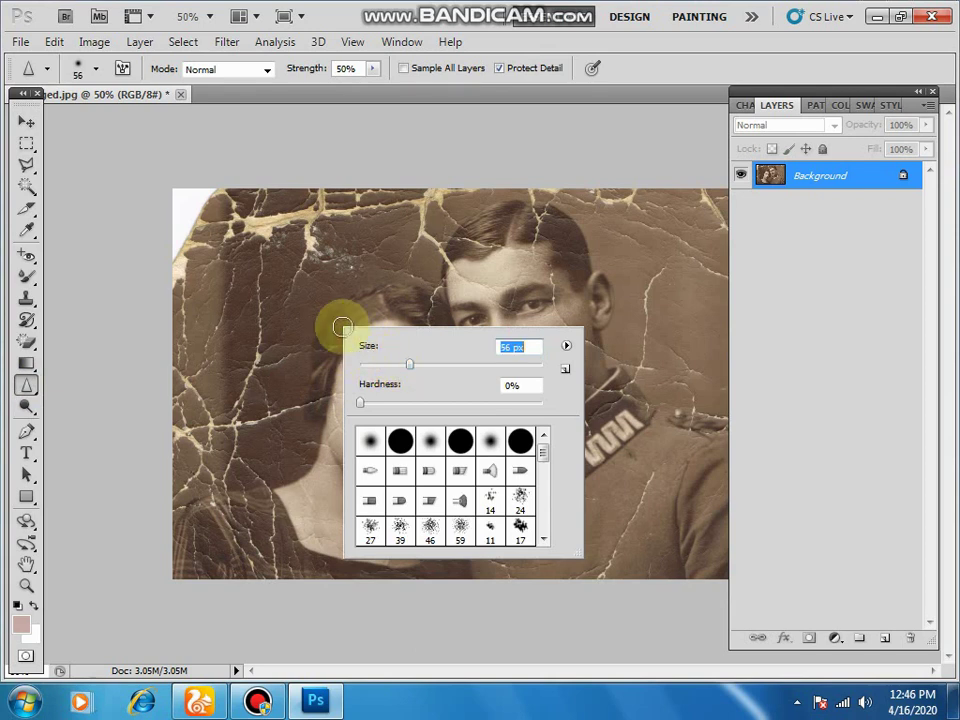
pyautogui.click(339, 311)
pyautogui.moveTo(313, 429)
pyautogui.mouseDown()
pyautogui.moveTo(311, 467)
pyautogui.moveTo(326, 437)
pyautogui.mouseUp()
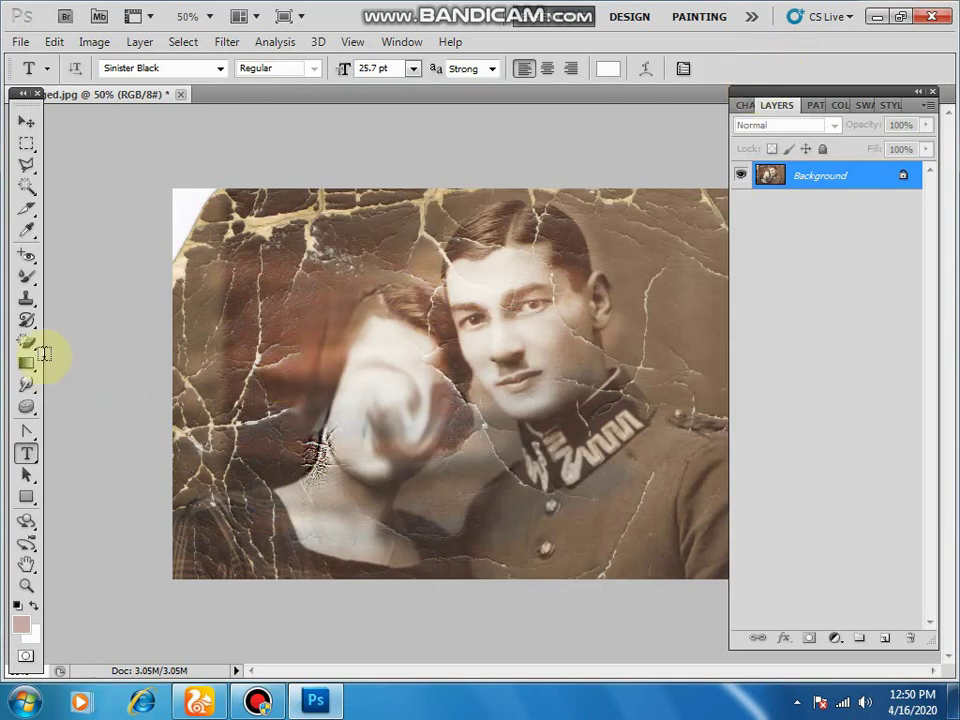
pyautogui.click(31, 383)
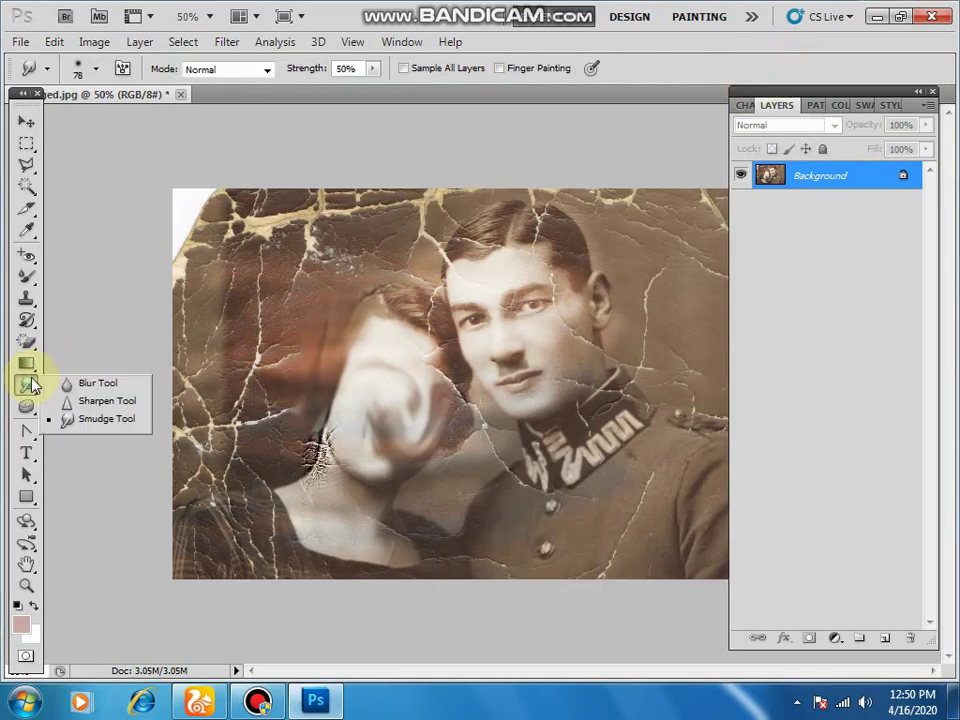
# Lighten the man's cheek, chin and neck with the Dodge Tool.
pyautogui.click(26, 407)
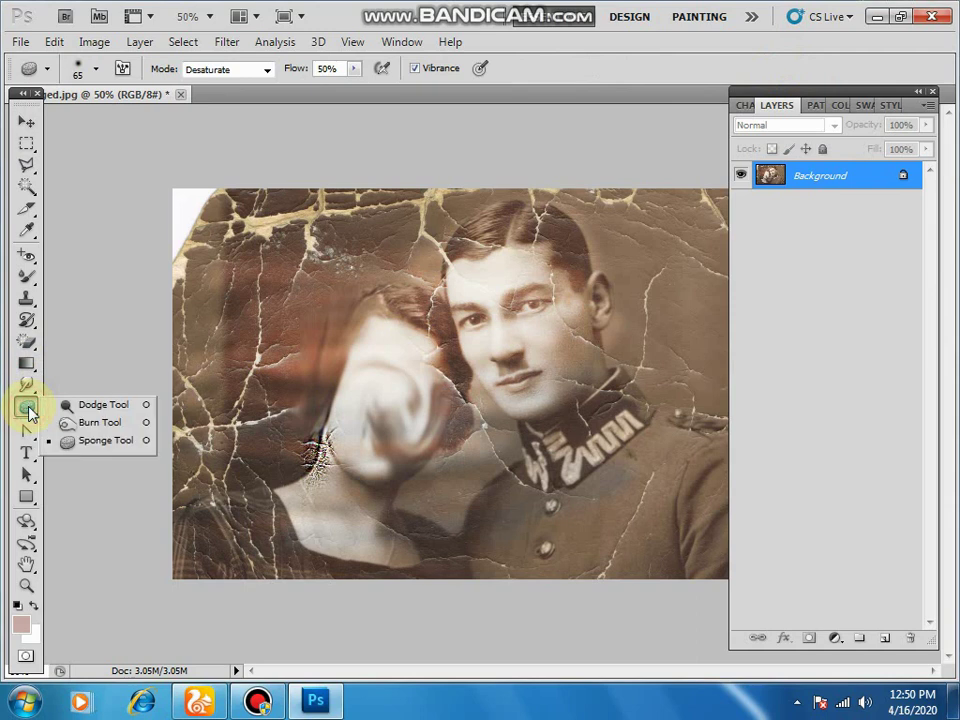
pyautogui.click(92, 404)
pyautogui.moveTo(495, 281)
pyautogui.mouseDown()
pyautogui.moveTo(366, 375)
pyautogui.moveTo(573, 323)
pyautogui.moveTo(511, 381)
pyautogui.moveTo(506, 409)
pyautogui.moveTo(614, 380)
pyautogui.moveTo(547, 398)
pyautogui.moveTo(522, 359)
pyautogui.moveTo(617, 306)
pyautogui.moveTo(549, 293)
pyautogui.moveTo(561, 240)
pyautogui.moveTo(449, 267)
pyautogui.moveTo(601, 257)
pyautogui.moveTo(529, 314)
pyautogui.moveTo(579, 328)
pyautogui.moveTo(522, 428)
pyautogui.moveTo(568, 412)
pyautogui.moveTo(618, 376)
pyautogui.moveTo(505, 390)
pyautogui.moveTo(607, 355)
pyautogui.moveTo(594, 304)
pyautogui.moveTo(504, 313)
pyautogui.moveTo(574, 232)
pyautogui.moveTo(461, 241)
pyautogui.moveTo(571, 222)
pyautogui.moveTo(462, 234)
pyautogui.moveTo(516, 211)
pyautogui.moveTo(501, 229)
pyautogui.moveTo(540, 239)
pyautogui.moveTo(458, 279)
pyautogui.moveTo(556, 269)
pyautogui.moveTo(507, 289)
pyautogui.moveTo(572, 281)
pyautogui.moveTo(562, 315)
pyautogui.moveTo(466, 349)
pyautogui.moveTo(545, 331)
pyautogui.moveTo(441, 377)
pyautogui.moveTo(491, 368)
pyautogui.moveTo(459, 377)
pyautogui.mouseUp()
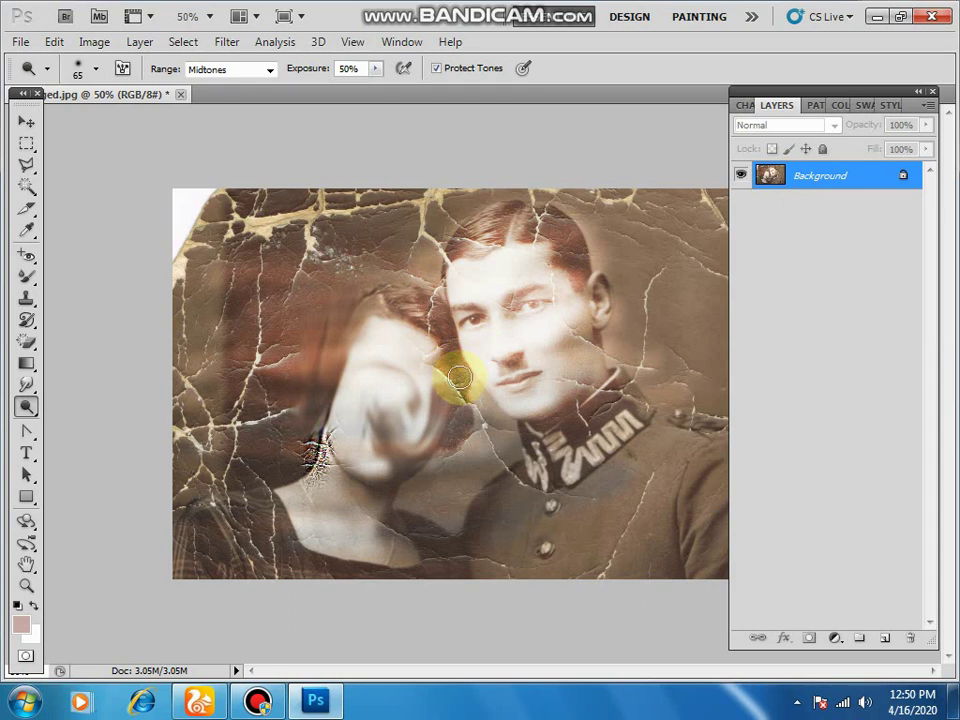
# Darken part of the portrait with the Burn Tool.
pyautogui.click(27, 410)
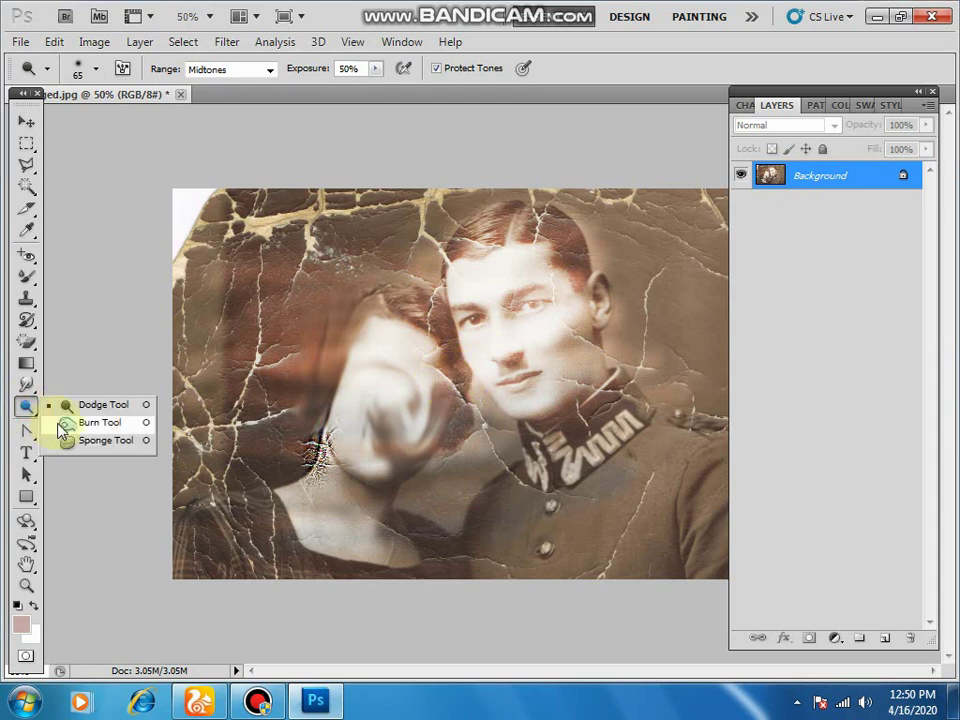
pyautogui.click(62, 424)
pyautogui.moveTo(330, 410)
pyautogui.mouseDown()
pyautogui.moveTo(493, 328)
pyautogui.moveTo(396, 285)
pyautogui.moveTo(429, 315)
pyautogui.moveTo(384, 286)
pyautogui.moveTo(429, 246)
pyautogui.moveTo(257, 281)
pyautogui.moveTo(624, 304)
pyautogui.moveTo(516, 315)
pyautogui.moveTo(306, 413)
pyautogui.moveTo(200, 405)
pyautogui.mouseUp()
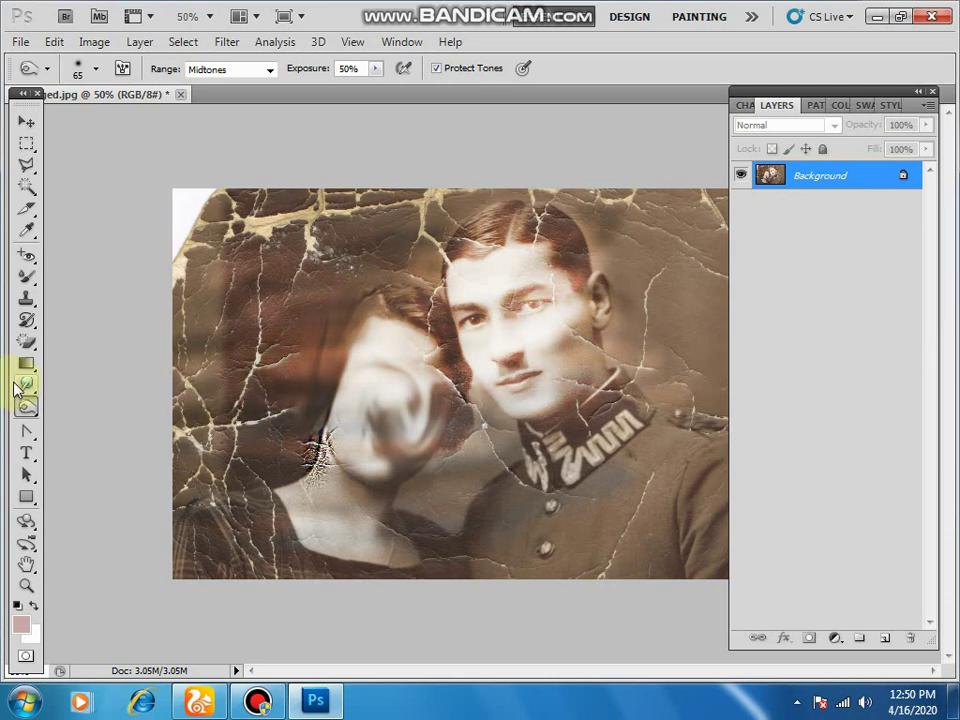
# Choose the Sponge Tool and set its brush to 89 px.
pyautogui.moveTo(26, 408); pyautogui.dragTo(106, 444)
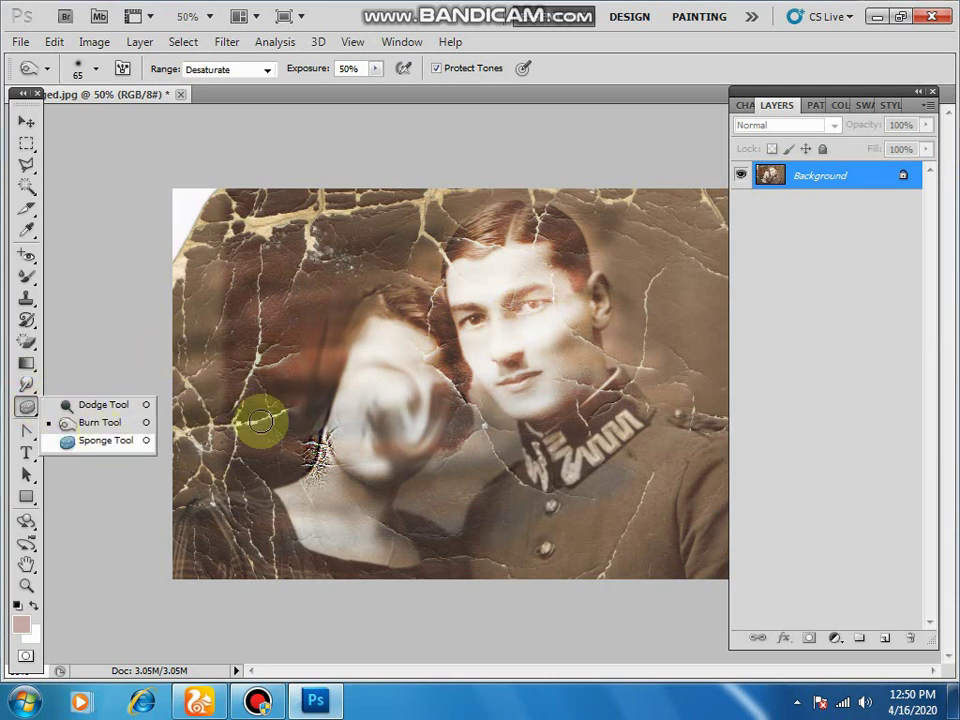
pyautogui.click(106, 441)
pyautogui.rightClick(510, 367)
pyautogui.moveTo(598, 406); pyautogui.dragTo(615, 407)
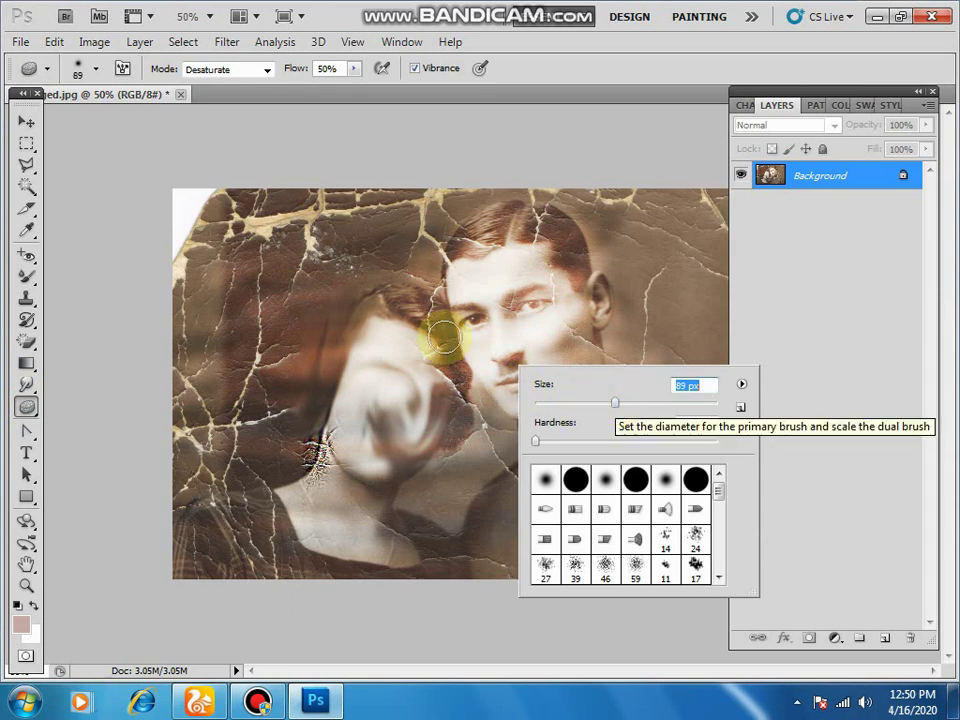
pyautogui.press('Return')
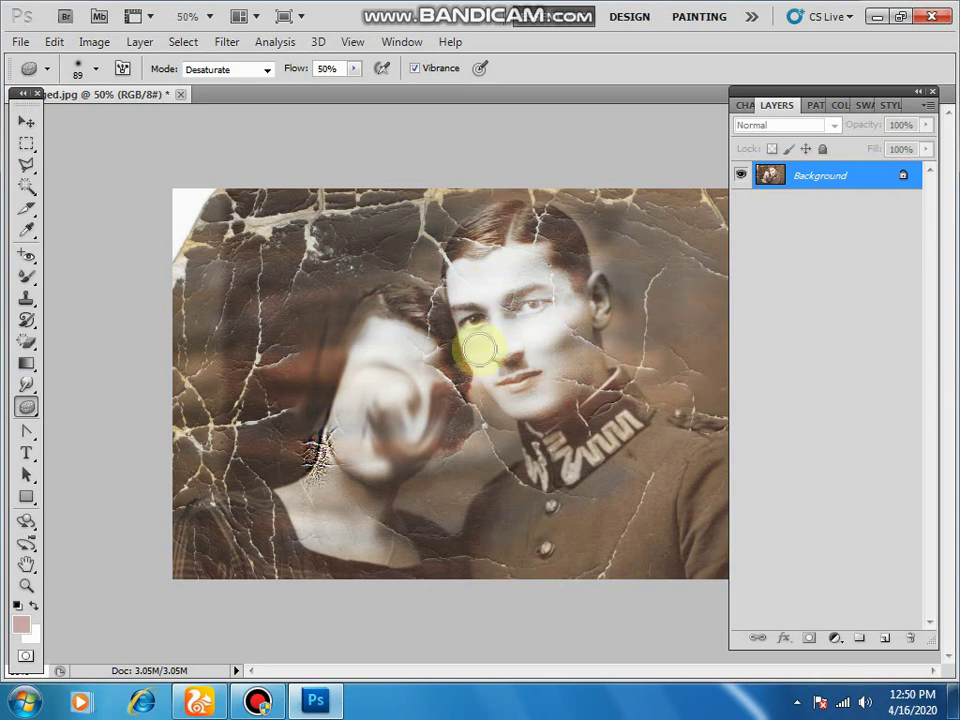
# Select the Pen Tool from the toolbar, briefly passing through the Burn Tool.
pyautogui.rightClick(27, 407)
pyautogui.click(99, 422)
pyautogui.click(27, 432)
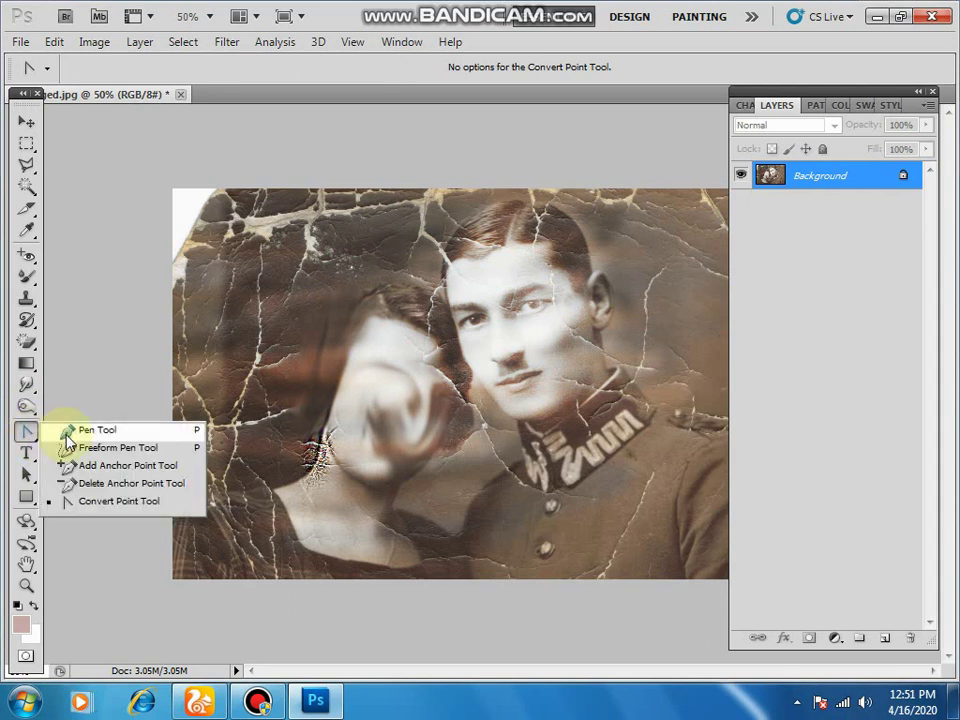
pyautogui.click(68, 433)
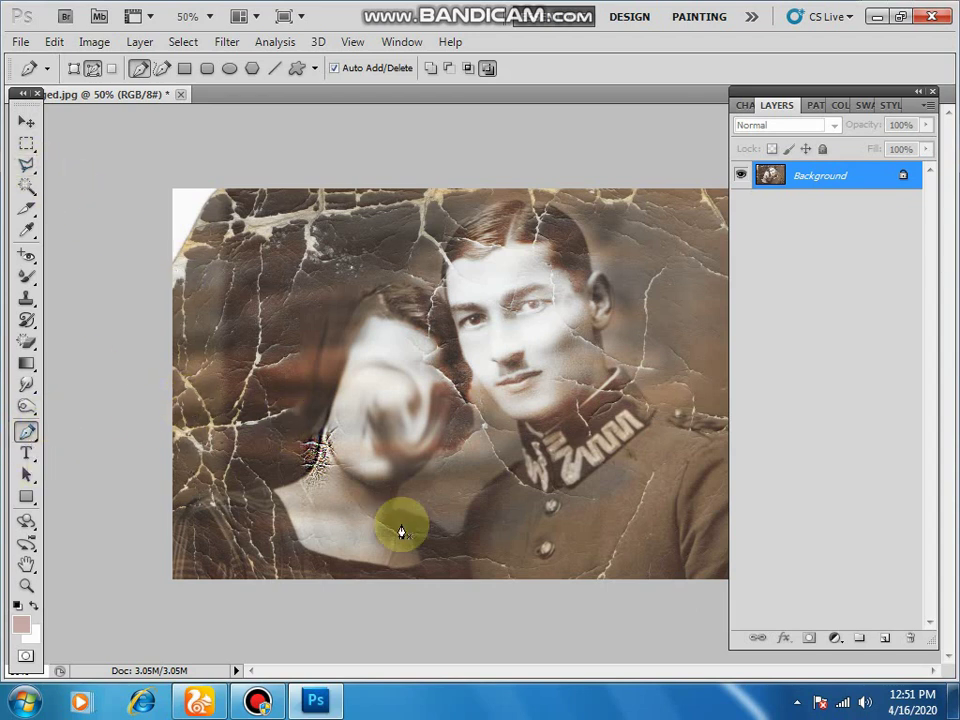
# Start a pen path at the woman's shoulder, running up over her head to the man's collar.
pyautogui.click(287, 487)
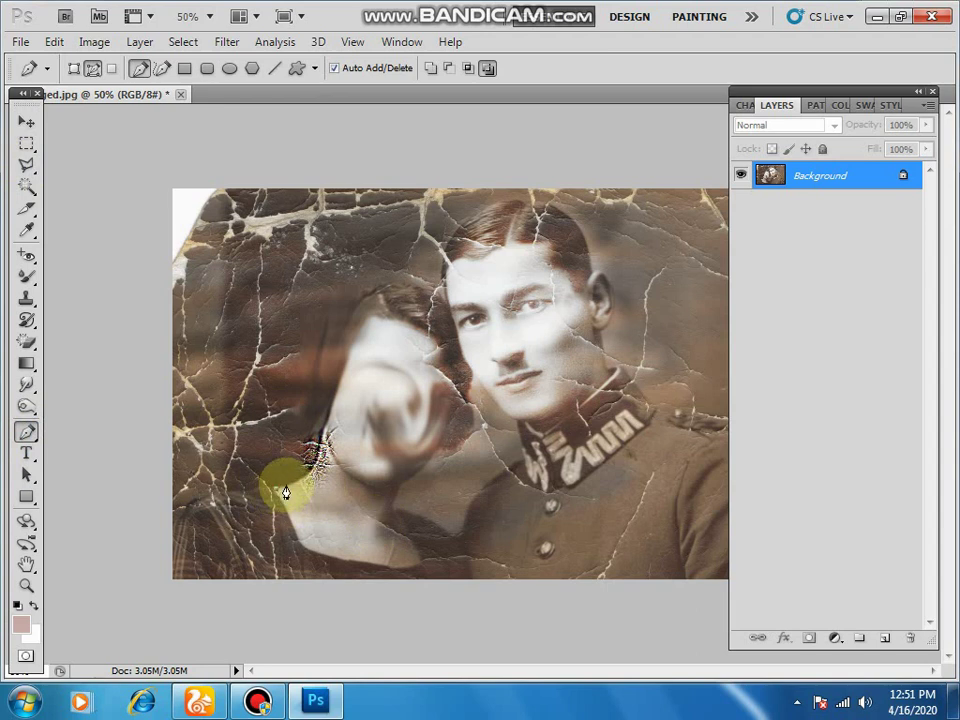
pyautogui.click(320, 450)
pyautogui.click(347, 317)
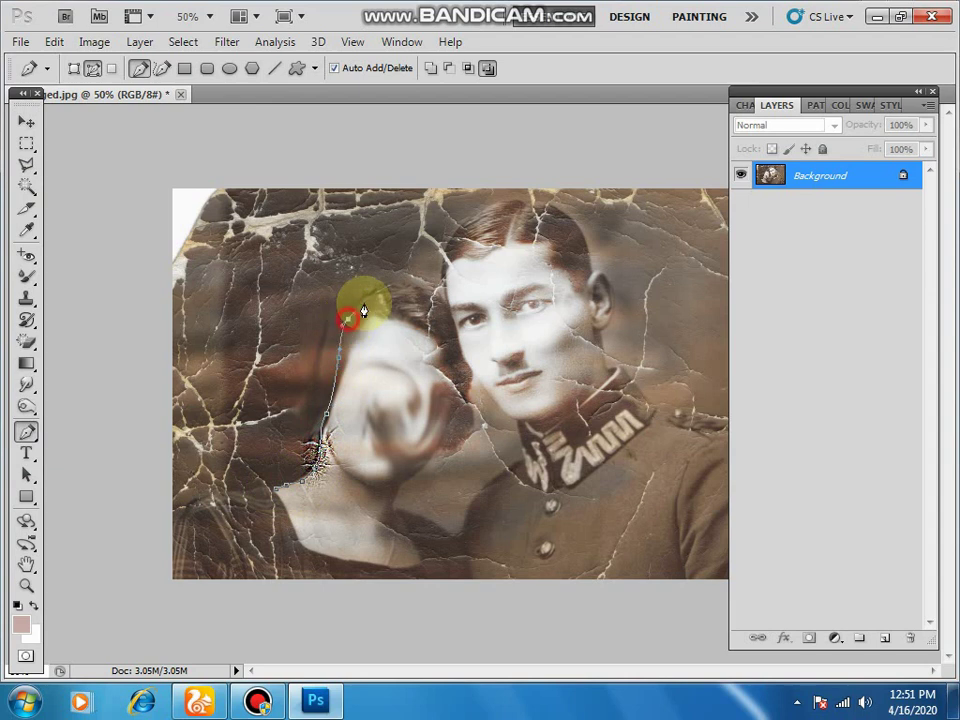
pyautogui.click(372, 294)
pyautogui.moveTo(377, 291); pyautogui.dragTo(418, 268)
pyautogui.click(449, 288)
pyautogui.click(467, 343)
pyautogui.click(479, 377)
pyautogui.click(450, 460)
# Curve the path down the collar, along the bottom edge, and close it at the start.
pyautogui.moveTo(405, 492); pyautogui.dragTo(408, 545)
pyautogui.click(411, 537)
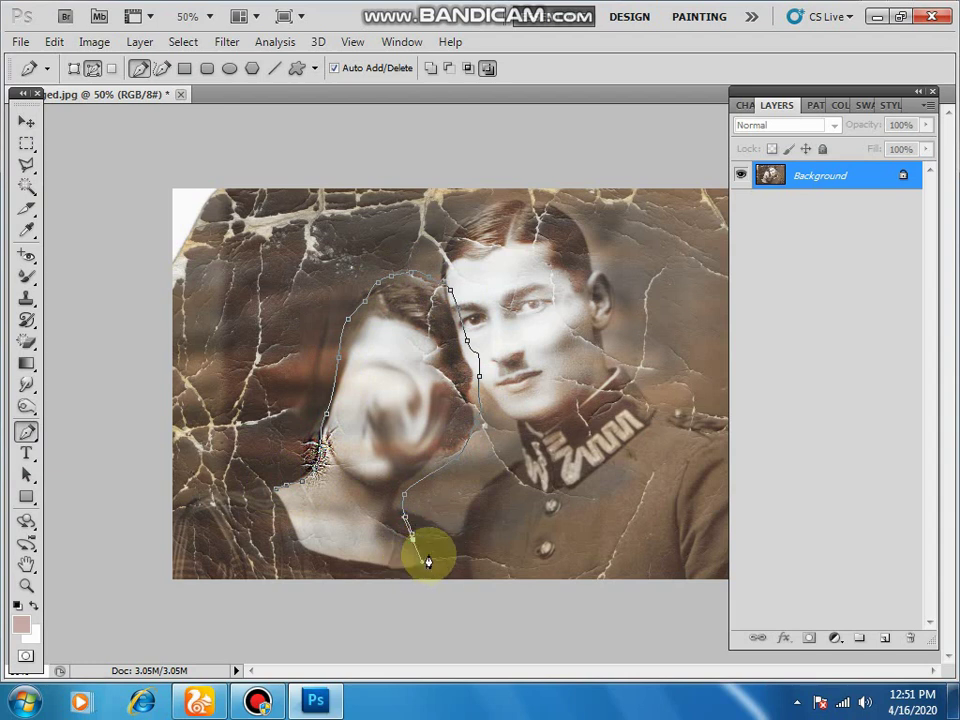
pyautogui.moveTo(428, 557); pyautogui.dragTo(415, 572)
pyautogui.click(365, 581)
pyautogui.click(326, 573)
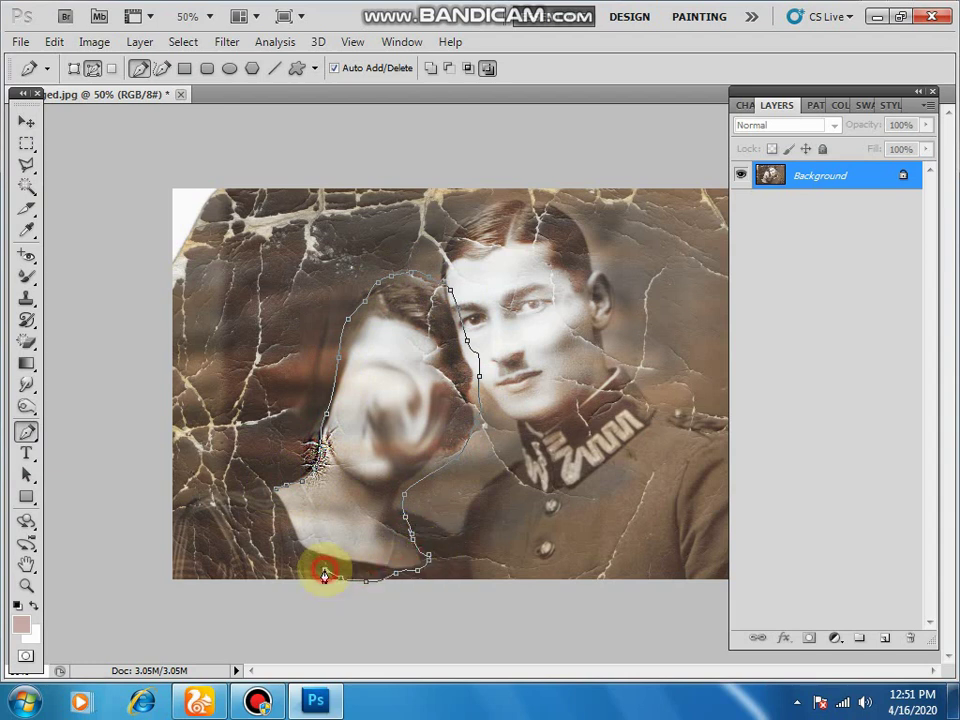
pyautogui.moveTo(313, 540); pyautogui.dragTo(303, 489)
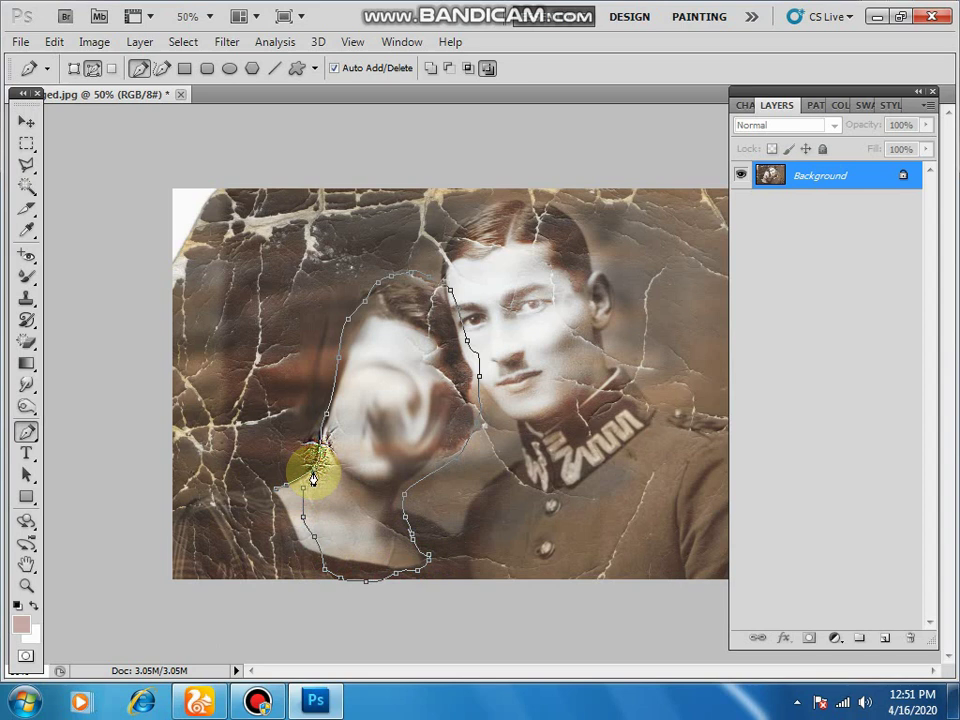
pyautogui.click(313, 480)
# Begin a second curved path around the woman's face.
pyautogui.click(302, 348)
pyautogui.moveTo(402, 373); pyautogui.dragTo(379, 459)
pyautogui.click(313, 495)
pyautogui.moveTo(289, 416); pyautogui.dragTo(299, 355)
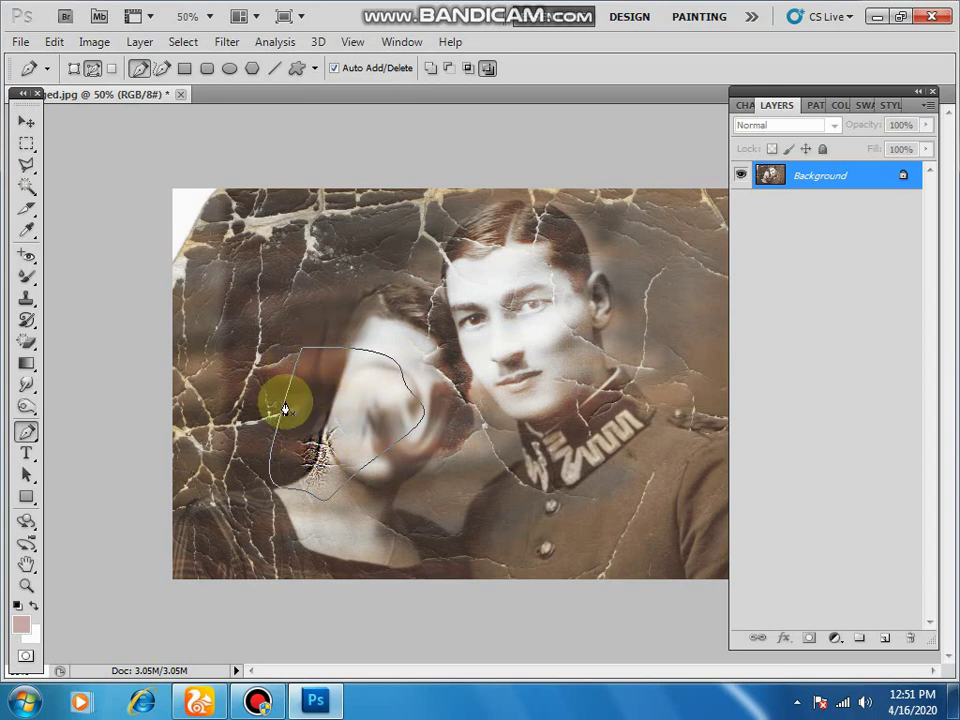
# Convert the face path into a selection with Make Selection.
pyautogui.rightClick(343, 381)
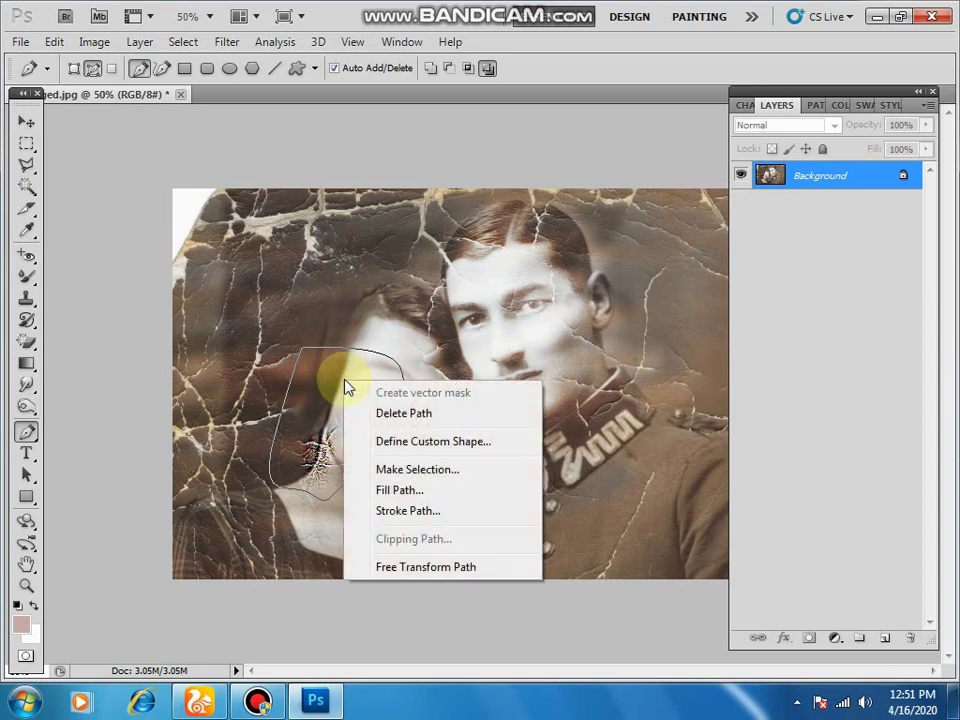
pyautogui.click(419, 470)
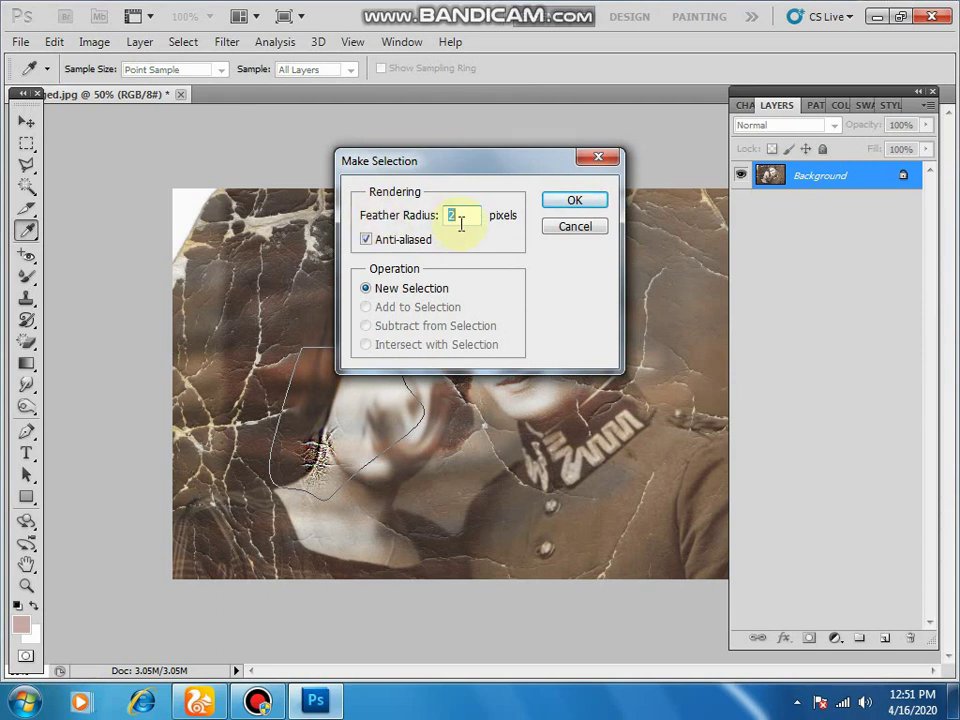
pyautogui.write('0')
pyautogui.click(551, 200)
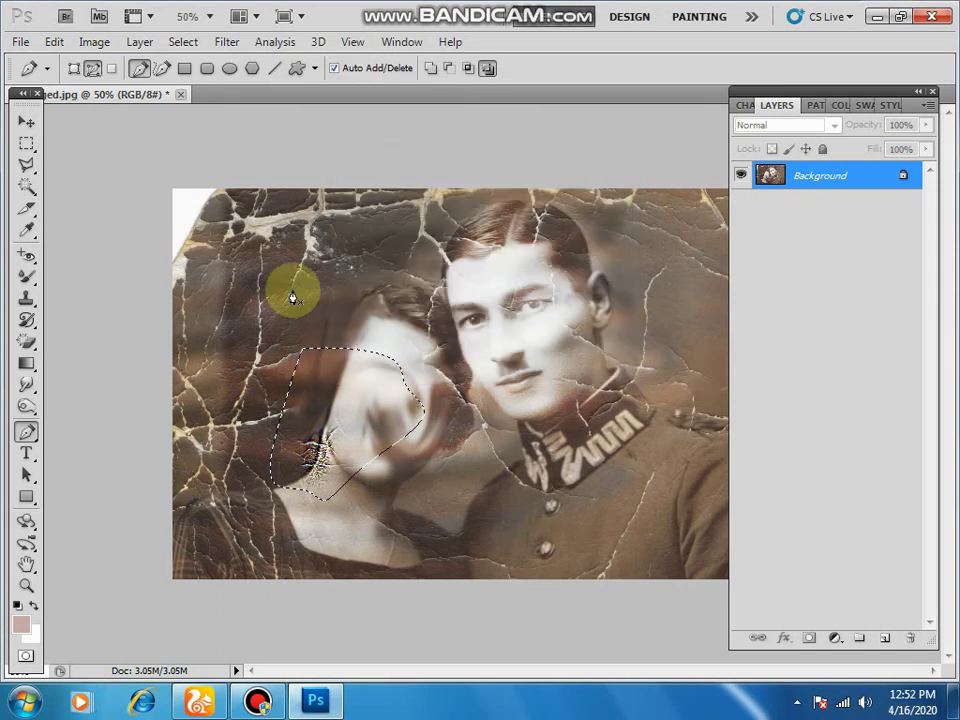
# Test-drag the selected face patch up and right with the Move Tool, then undo.
pyautogui.click(26, 121)
pyautogui.moveTo(366, 437); pyautogui.dragTo(621, 310)
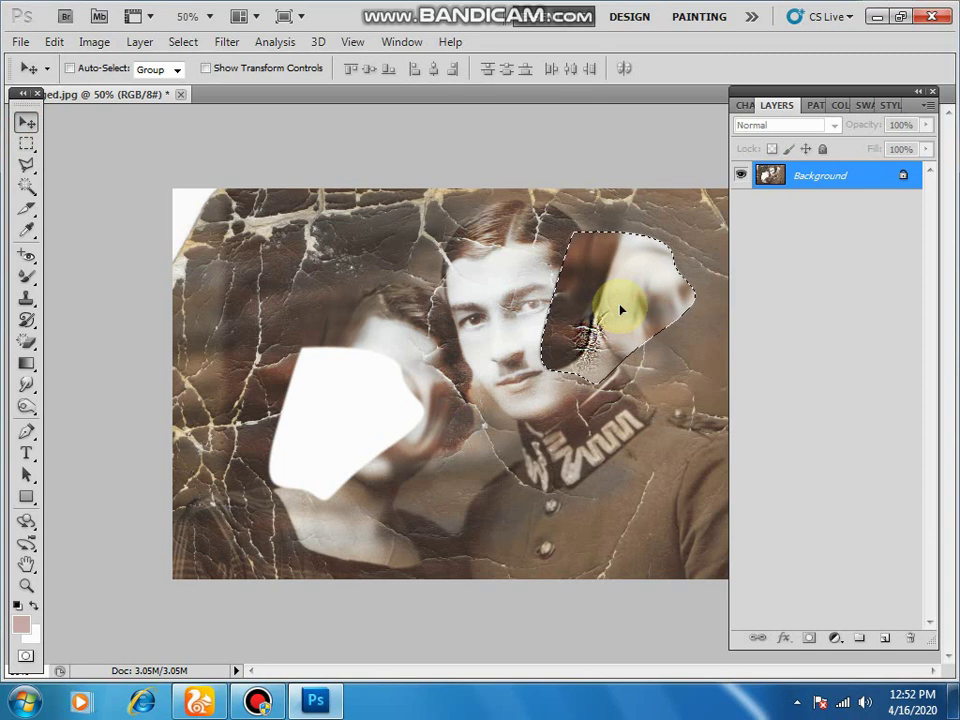
pyautogui.hotkey('ctrl', 'z')
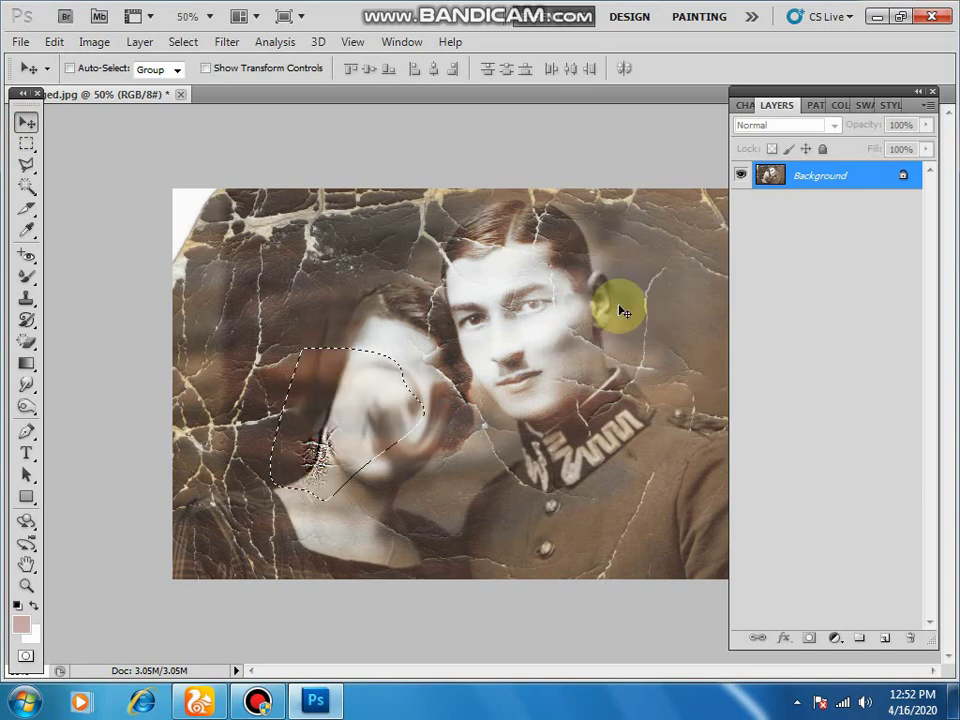
# Deselect and trace a freehand loop around the woman's head with the Freeform Pen Tool.
pyautogui.click(24, 433)
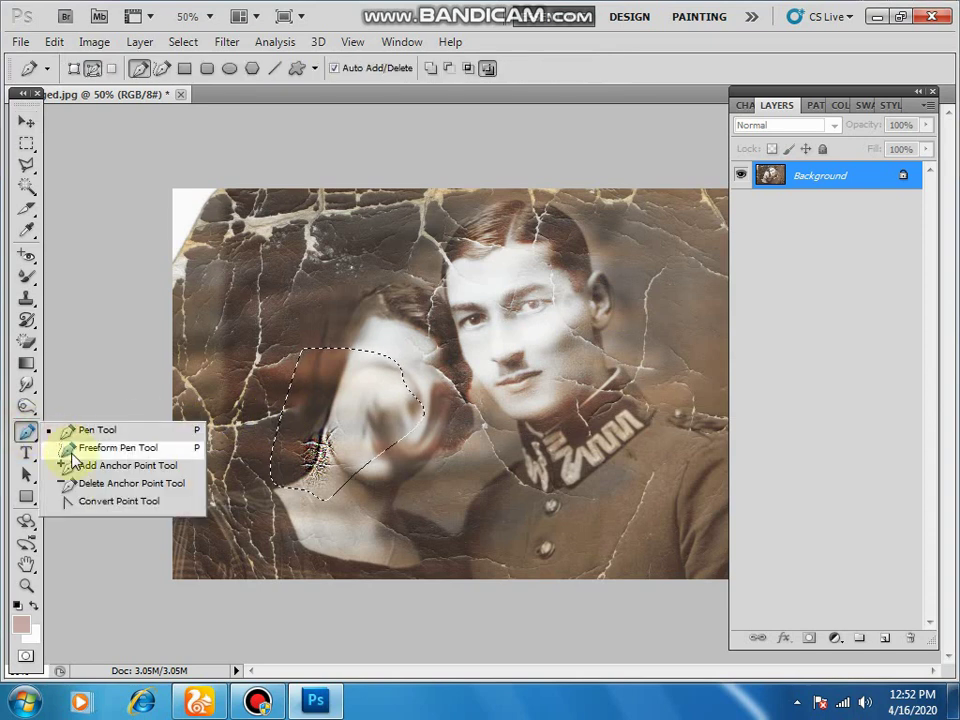
pyautogui.click(72, 450)
pyautogui.hotkey('ctrl', 'd')
pyautogui.moveTo(258, 298)
pyautogui.mouseDown()
pyautogui.moveTo(295, 285)
pyautogui.moveTo(375, 321)
pyautogui.moveTo(320, 459)
pyautogui.moveTo(259, 317)
pyautogui.mouseUp()
pyautogui.hotkey('ctrl', 'shift', 'd')
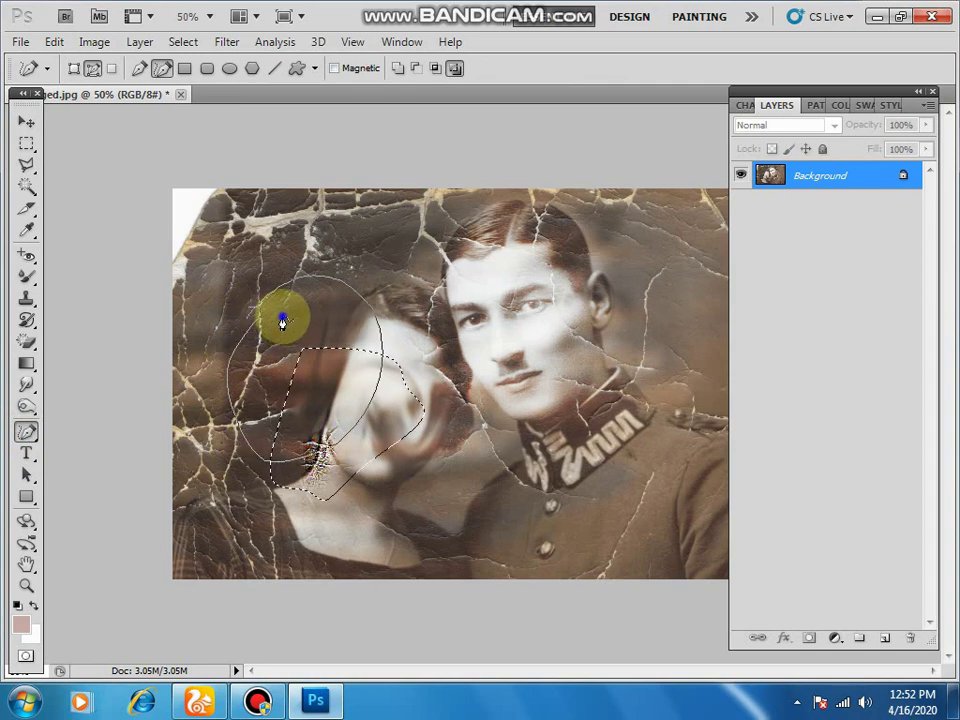
# Make the freehand loop a selection and return to the standard Pen Tool.
pyautogui.rightClick(284, 320)
pyautogui.click(356, 406)
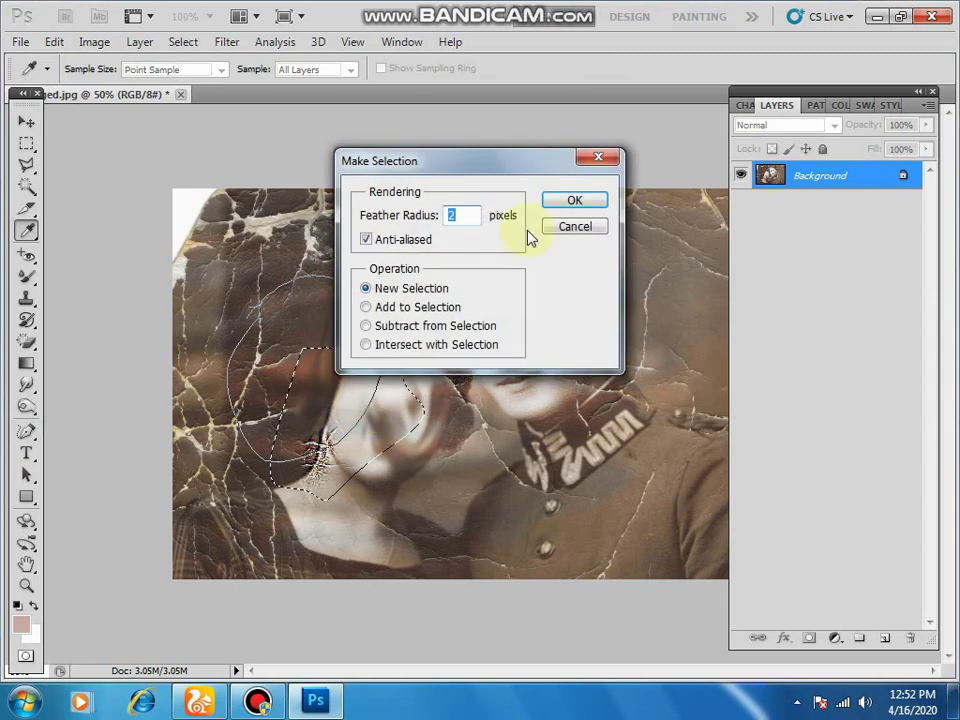
pyautogui.click(577, 202)
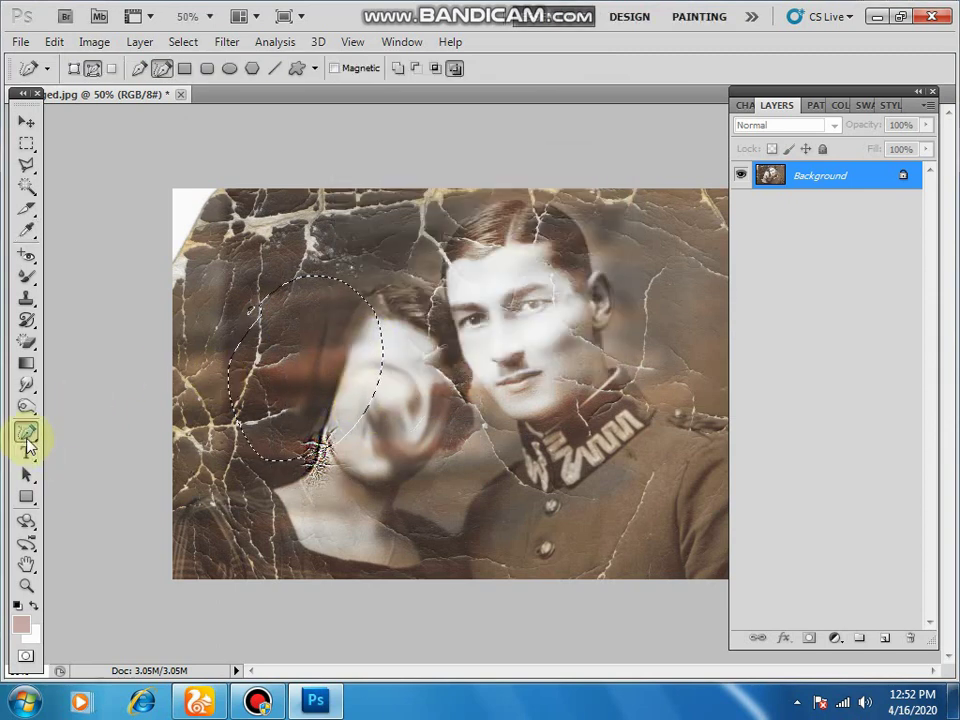
pyautogui.click(26, 438)
pyautogui.click(96, 430)
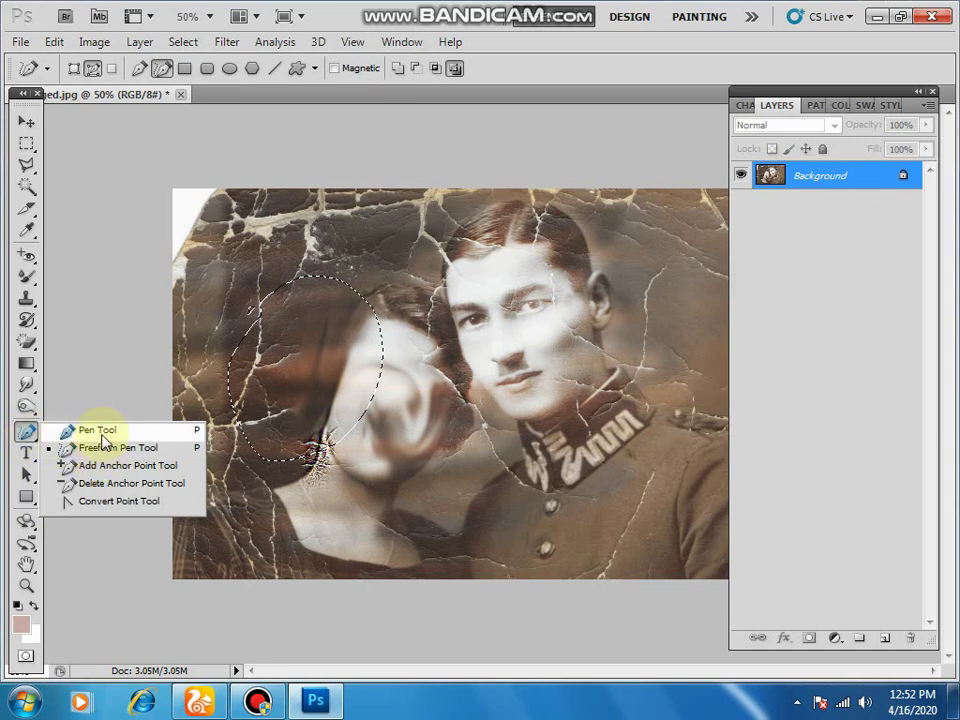
# Deselect and click a closed eight-anchor pen path around the woman's face.
pyautogui.click(250, 424)
pyautogui.hotkey('ctrl', 'd')
pyautogui.click(296, 410)
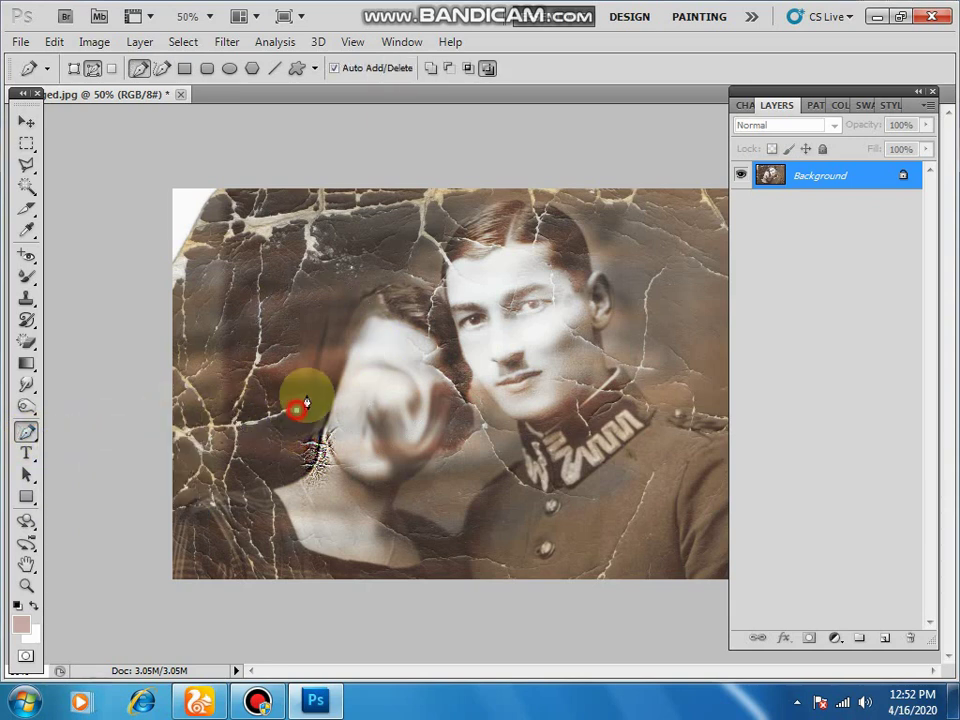
pyautogui.click(381, 357)
pyautogui.click(434, 406)
pyautogui.click(437, 468)
pyautogui.click(398, 514)
pyautogui.click(300, 490)
pyautogui.click(295, 440)
pyautogui.click(297, 414)
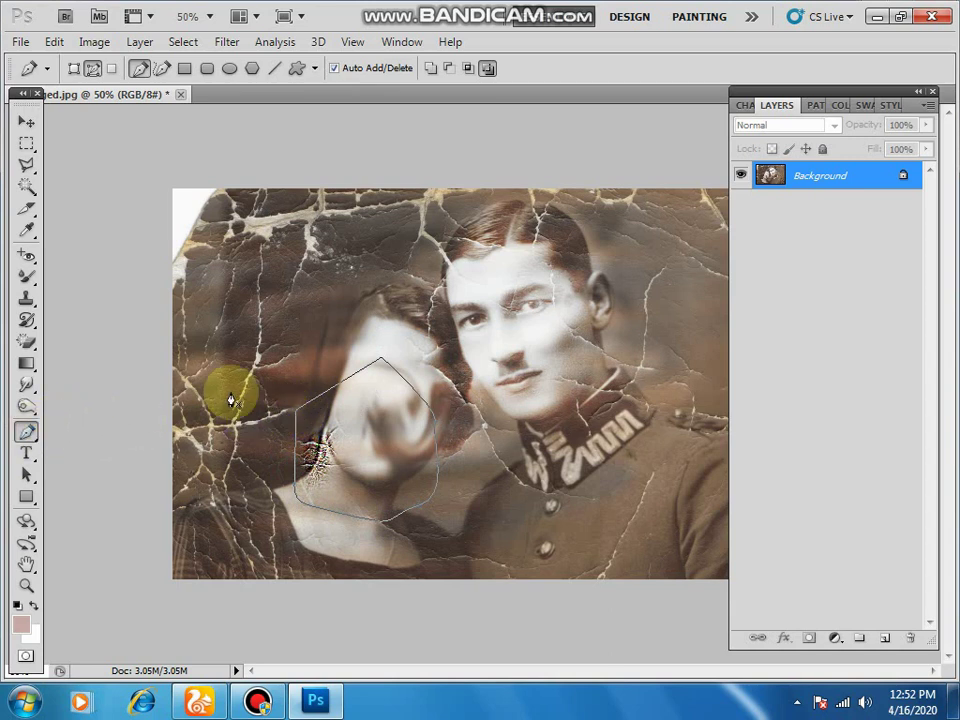
# Add an anchor on the upper-left segment, bend it outward, then delete that anchor.
pyautogui.moveTo(28, 433); pyautogui.dragTo(110, 472)
pyautogui.click(337, 390)
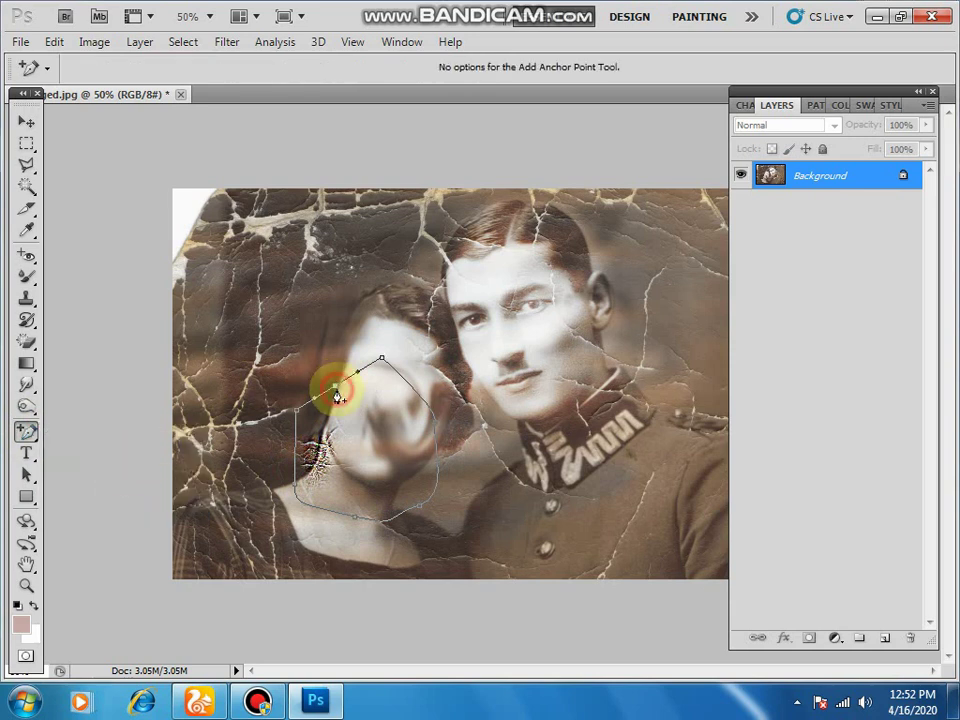
pyautogui.moveTo(333, 390); pyautogui.dragTo(322, 353)
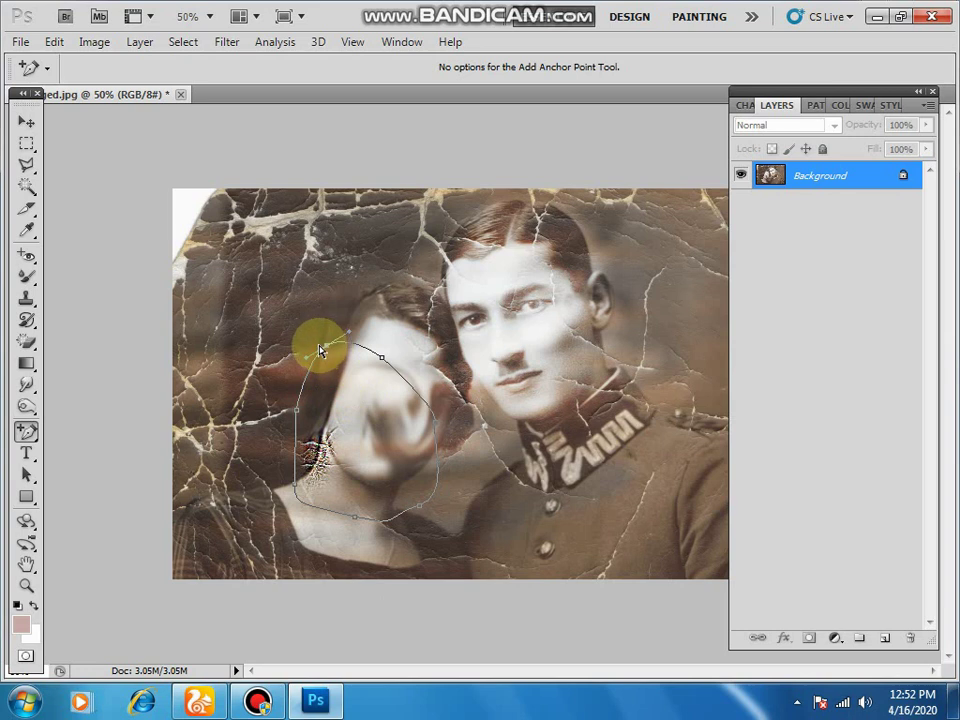
pyautogui.moveTo(30, 436); pyautogui.dragTo(100, 484)
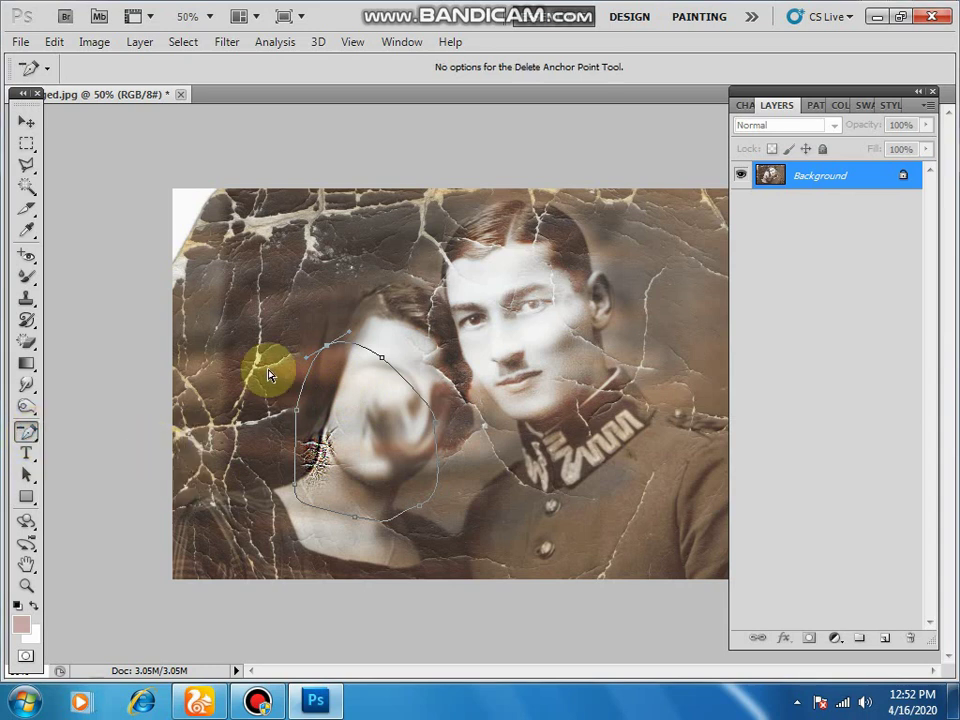
pyautogui.click(327, 345)
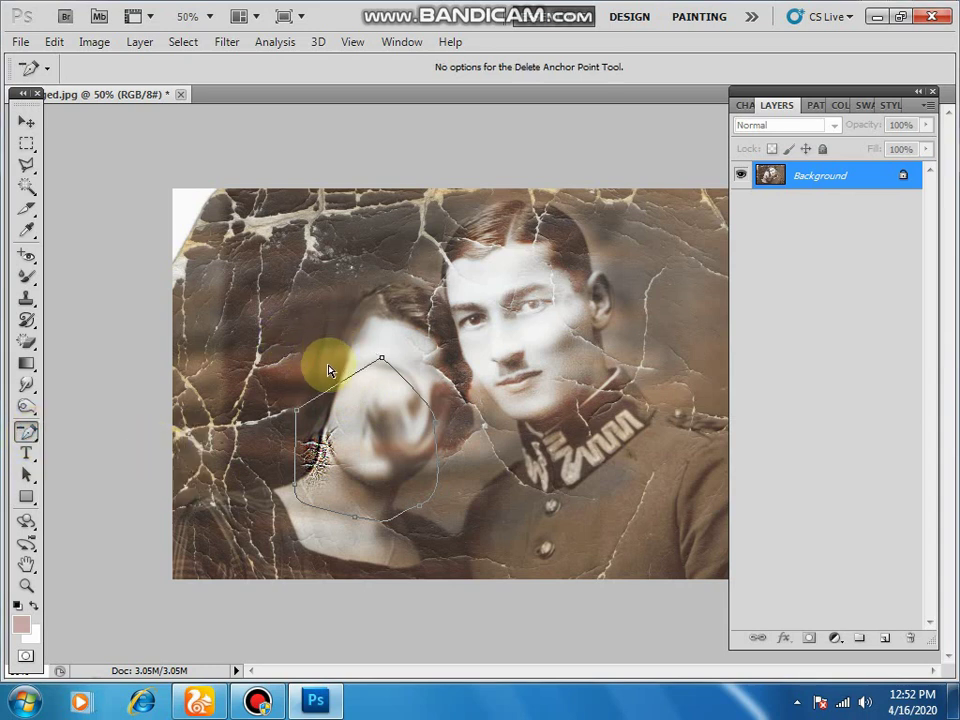
# Reshape the top and bottom anchors of the path with the Convert Point Tool.
pyautogui.moveTo(24, 435); pyautogui.dragTo(124, 501)
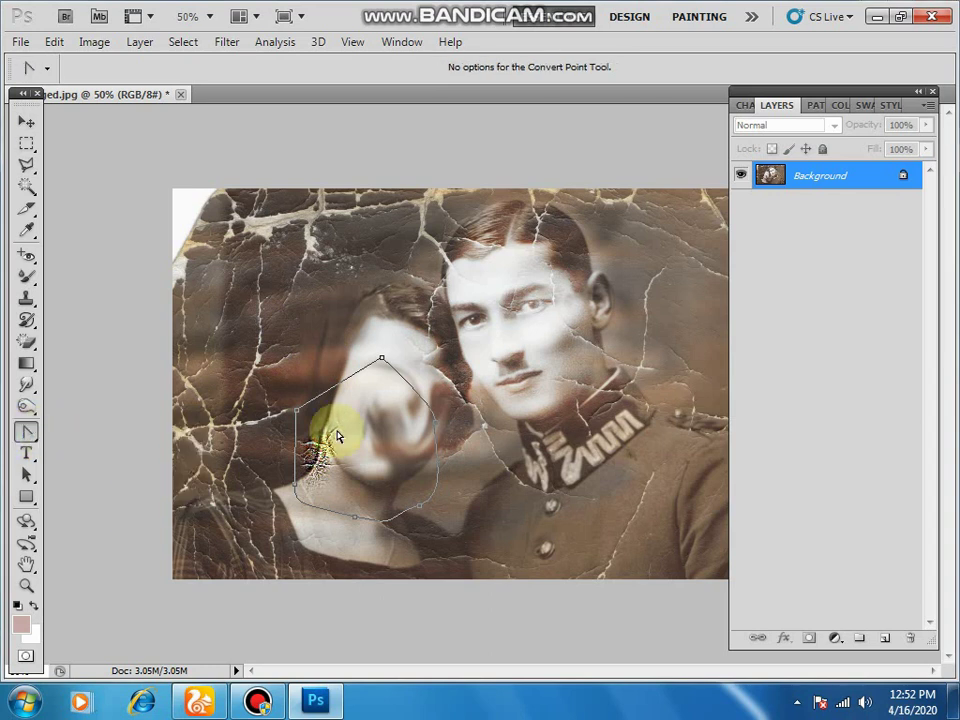
pyautogui.moveTo(289, 415); pyautogui.dragTo(297, 413)
pyautogui.moveTo(382, 360); pyautogui.dragTo(440, 424)
pyautogui.click(436, 428)
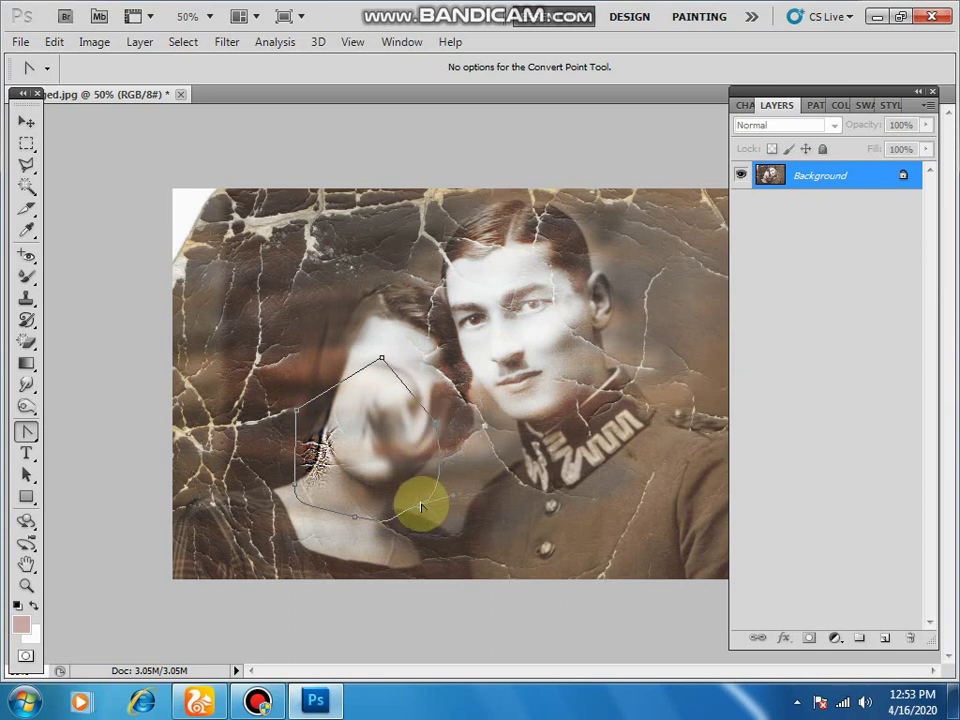
pyautogui.click(343, 519)
# Make a selection from the face path (cancelling once, then confirming), then step back with Ctrl+Alt+Z.
pyautogui.rightClick(369, 427)
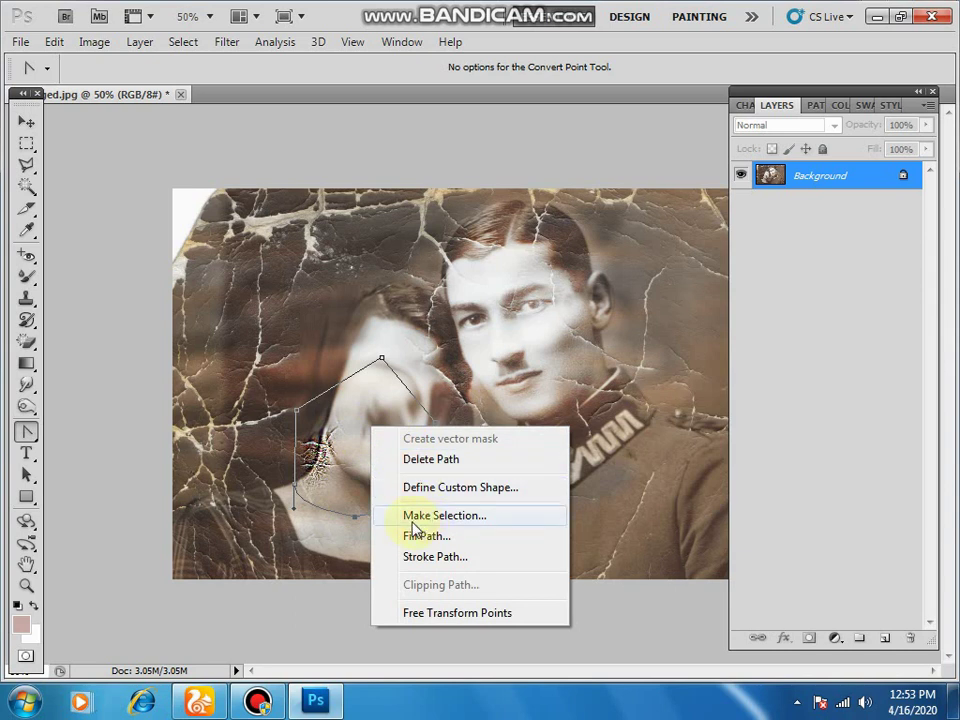
pyautogui.click(422, 522)
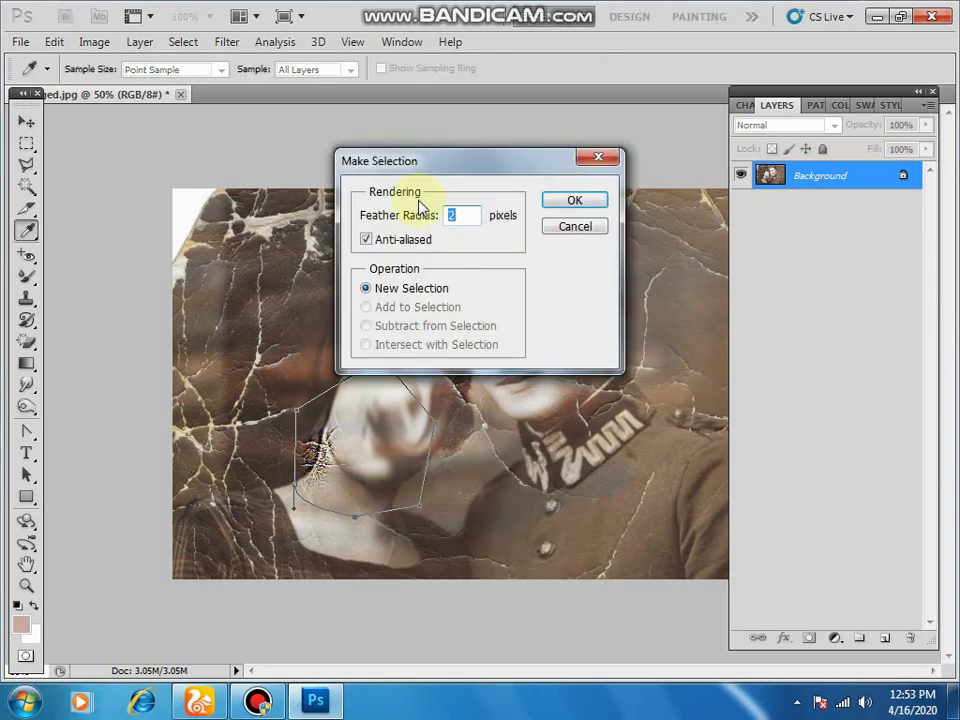
pyautogui.click(598, 159)
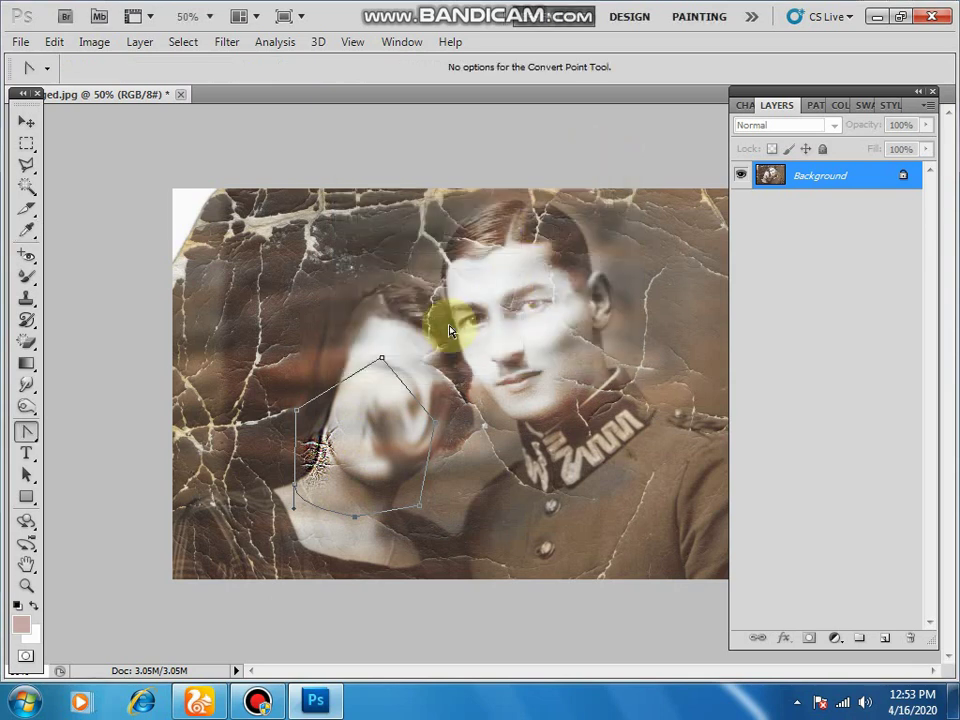
pyautogui.rightClick(373, 414)
pyautogui.click(465, 508)
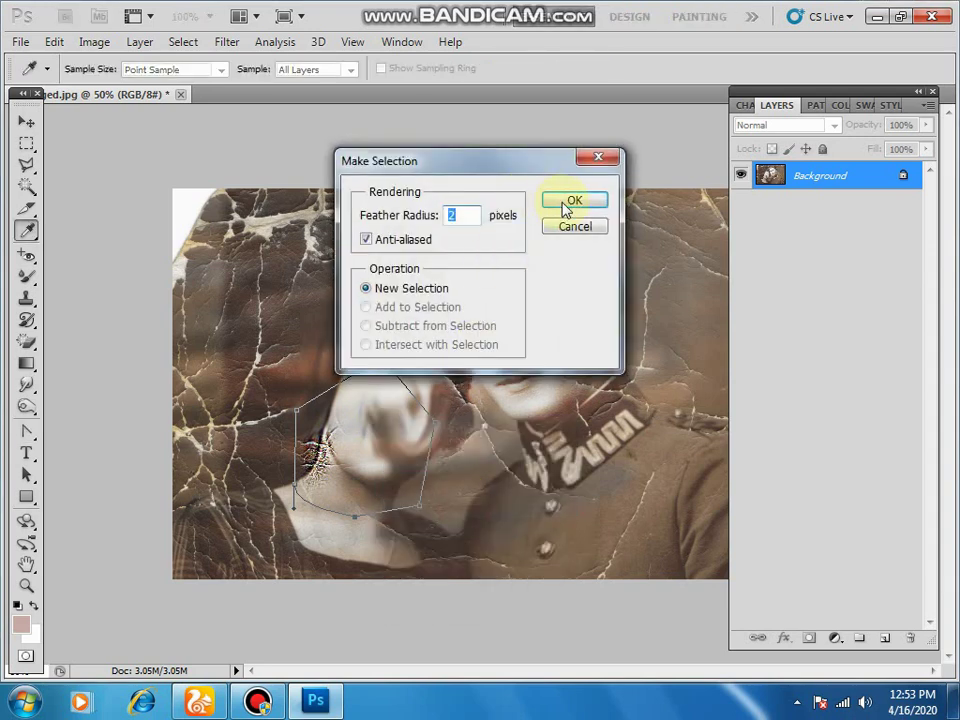
pyautogui.click(565, 204)
pyautogui.hotkey('ctrl', 'alt', 'z')
pyautogui.hotkey('ctrl', 'alt', 'z')
pyautogui.hotkey('ctrl', 'alt', 'z')
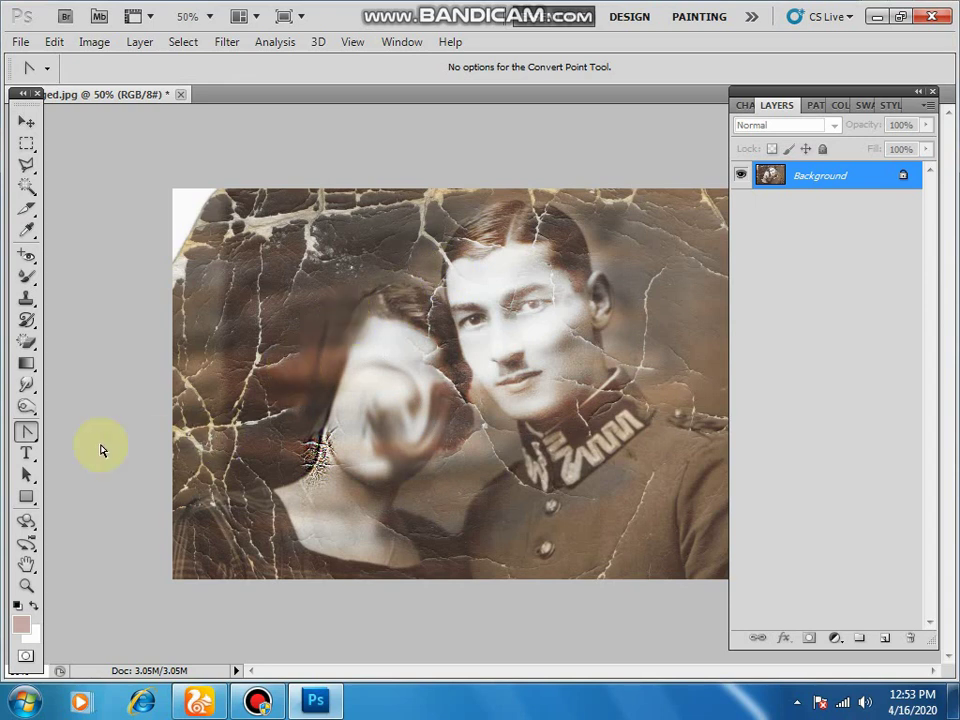
# Start a horizontal type layer on the photo using the STARBLASTER demo font.
pyautogui.click(26, 455)
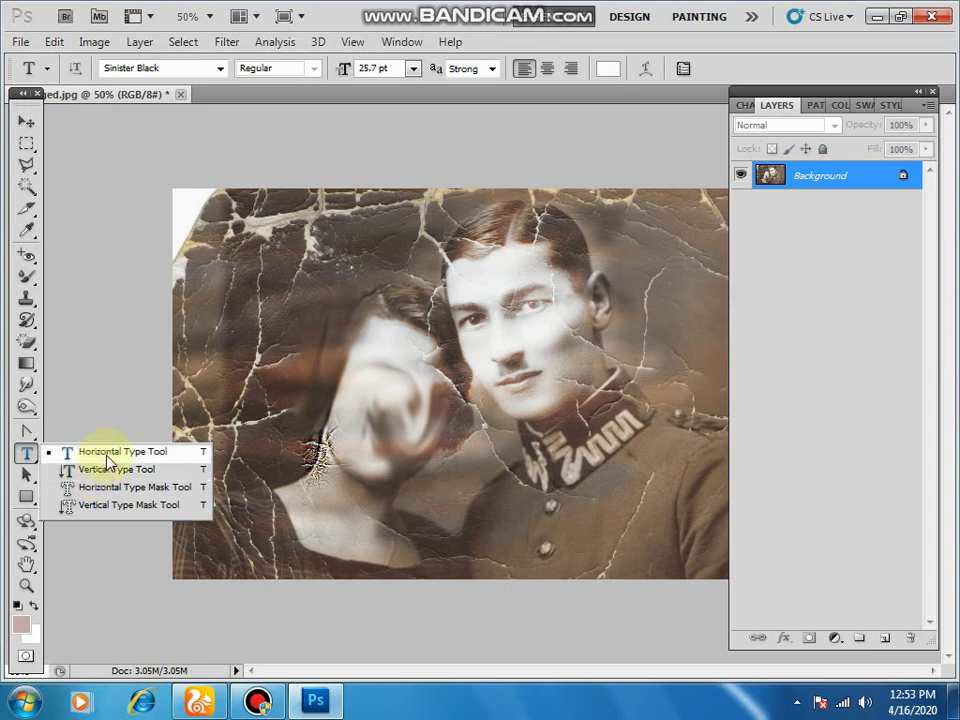
pyautogui.click(106, 457)
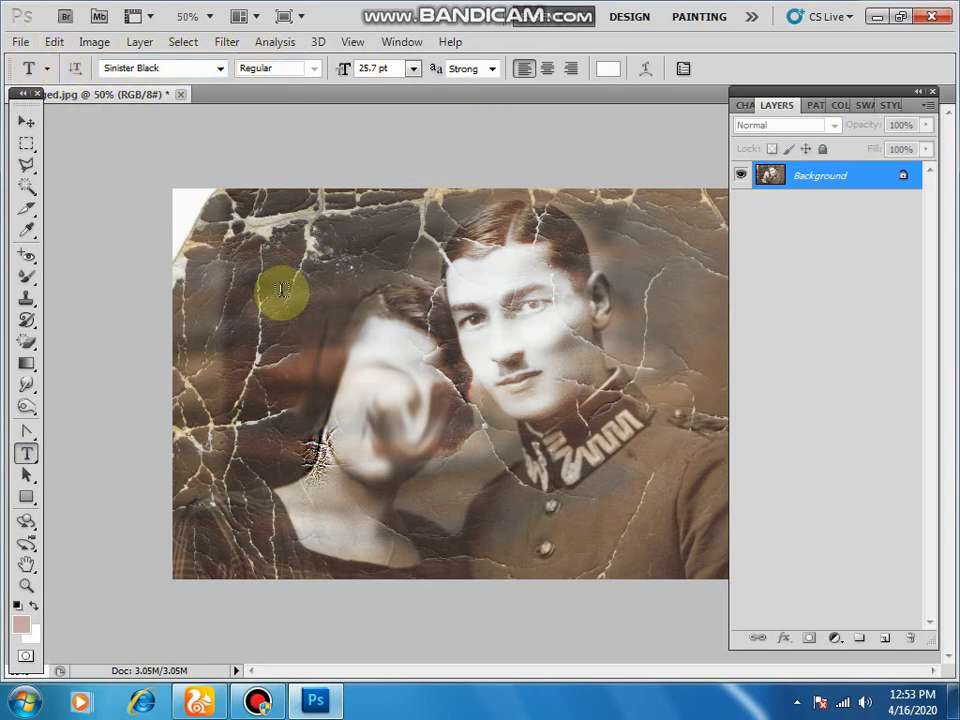
pyautogui.click(237, 331)
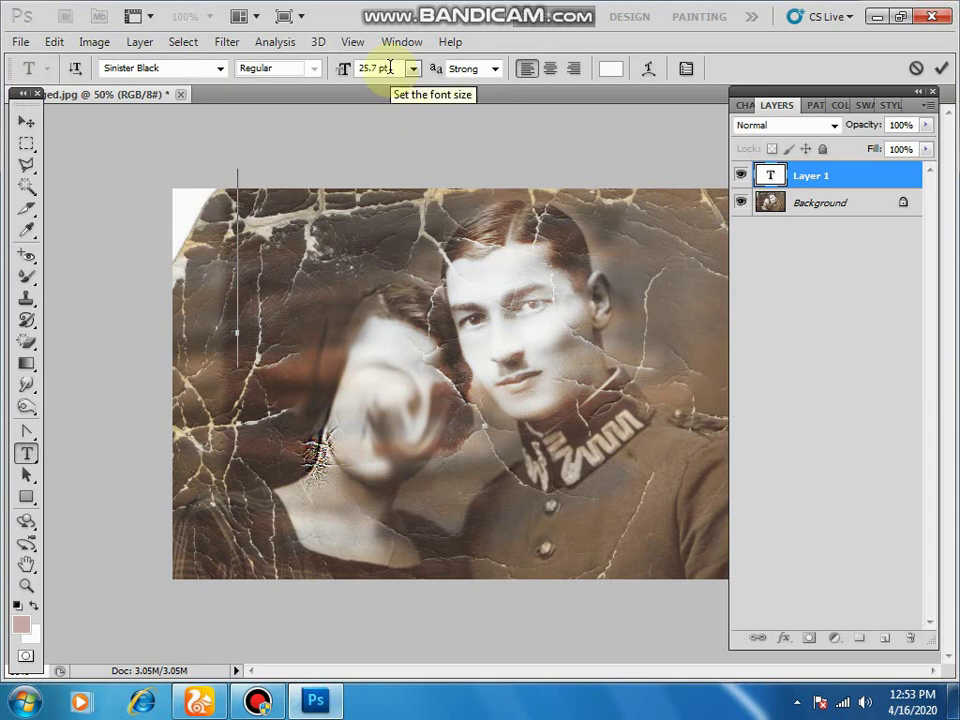
pyautogui.click(218, 69)
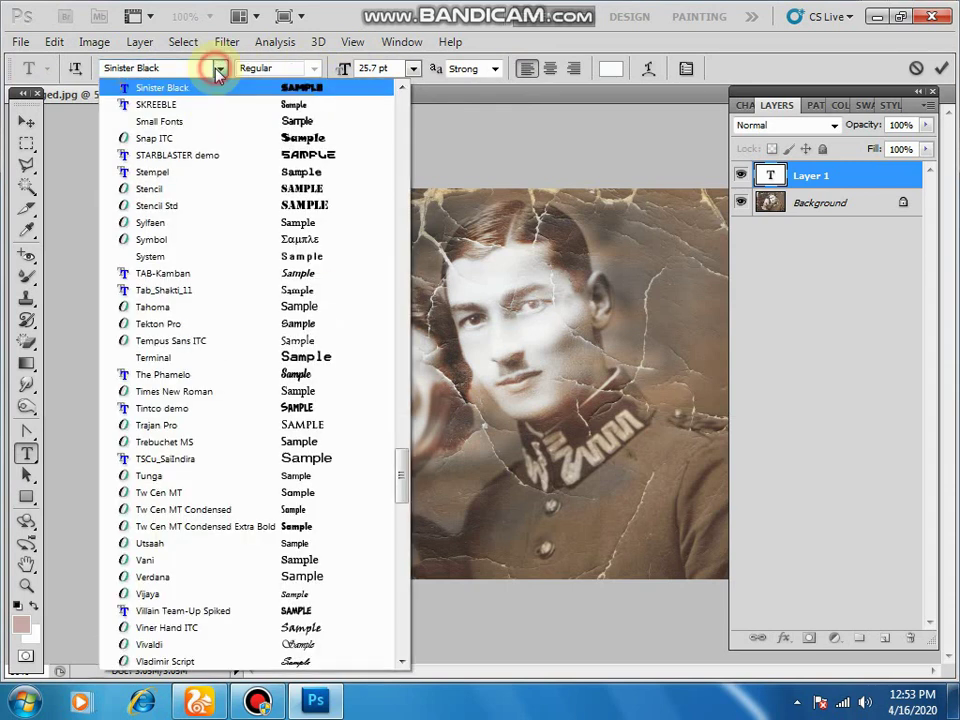
pyautogui.click(296, 155)
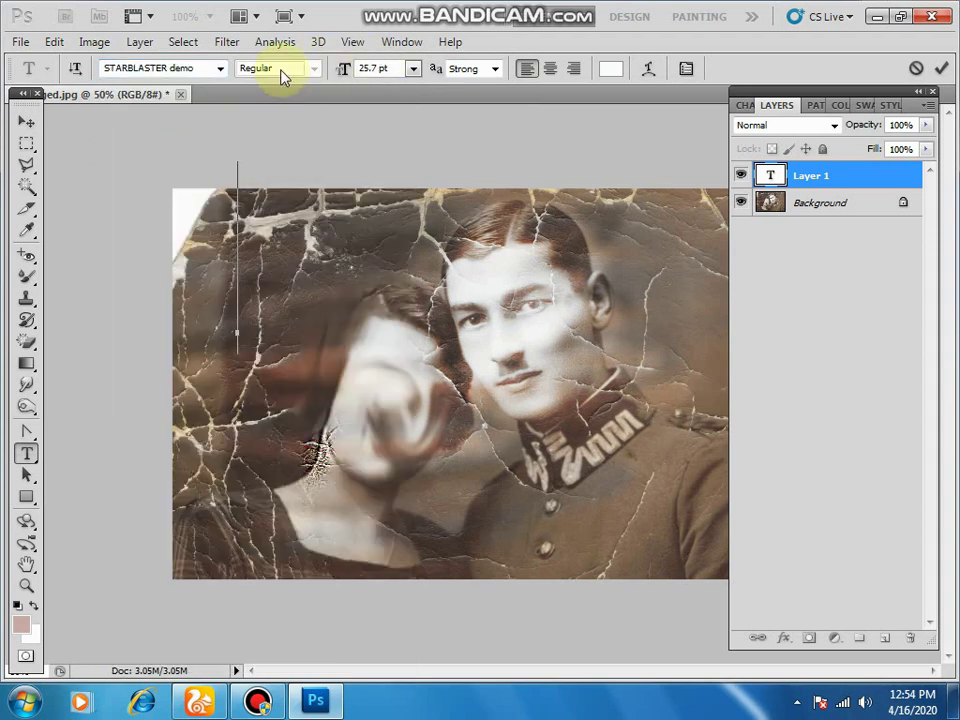
# Set the font size to 12 pt and commit.
pyautogui.click(395, 62)
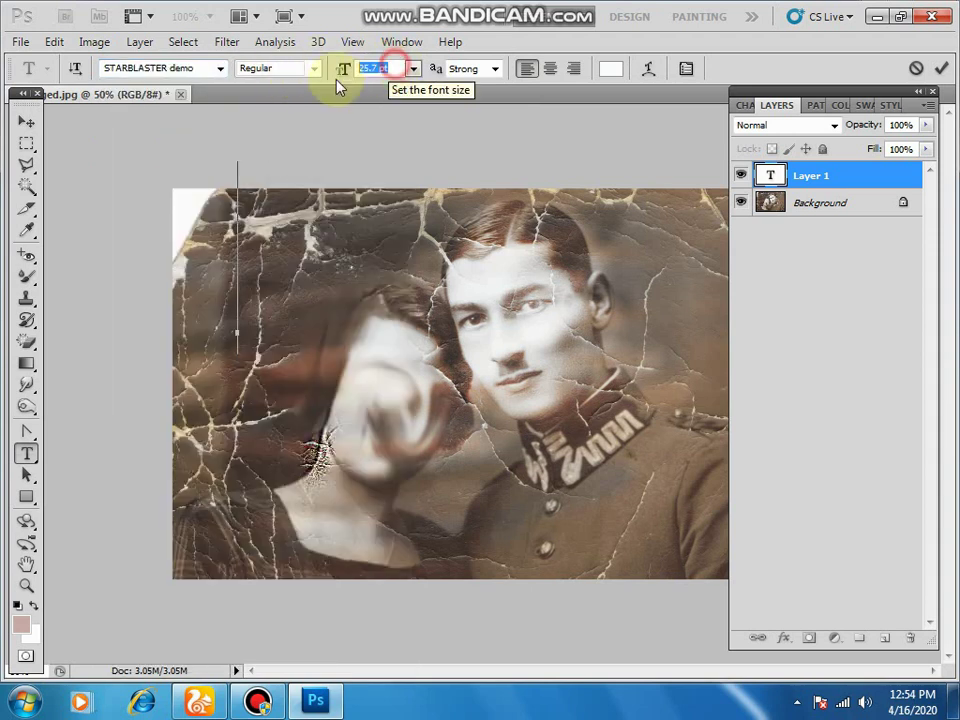
pyautogui.write('12')
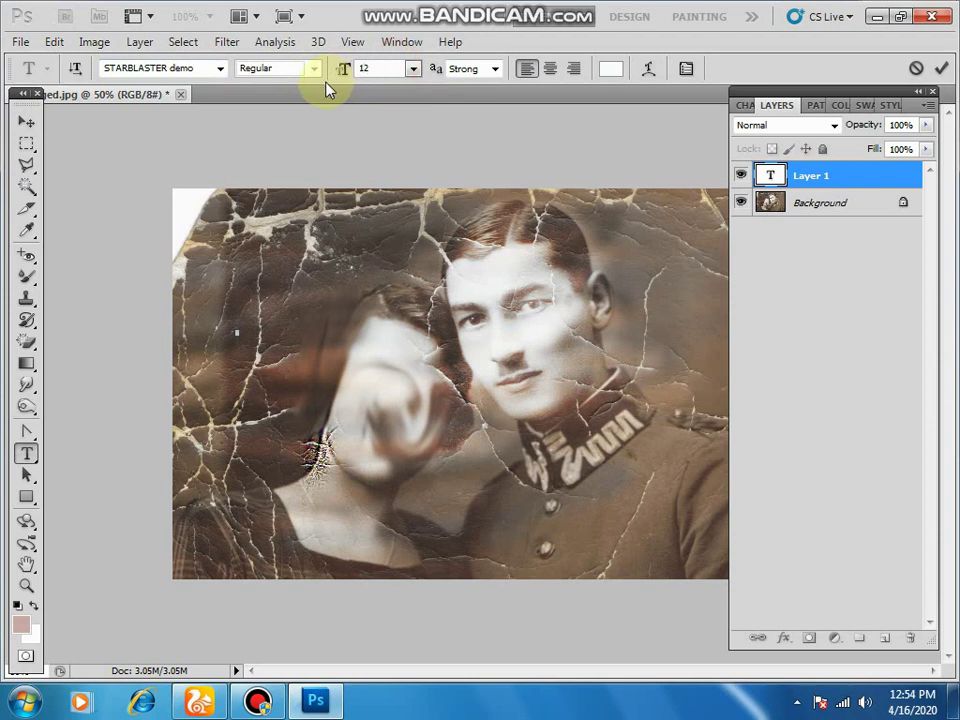
pyautogui.write('dfds')
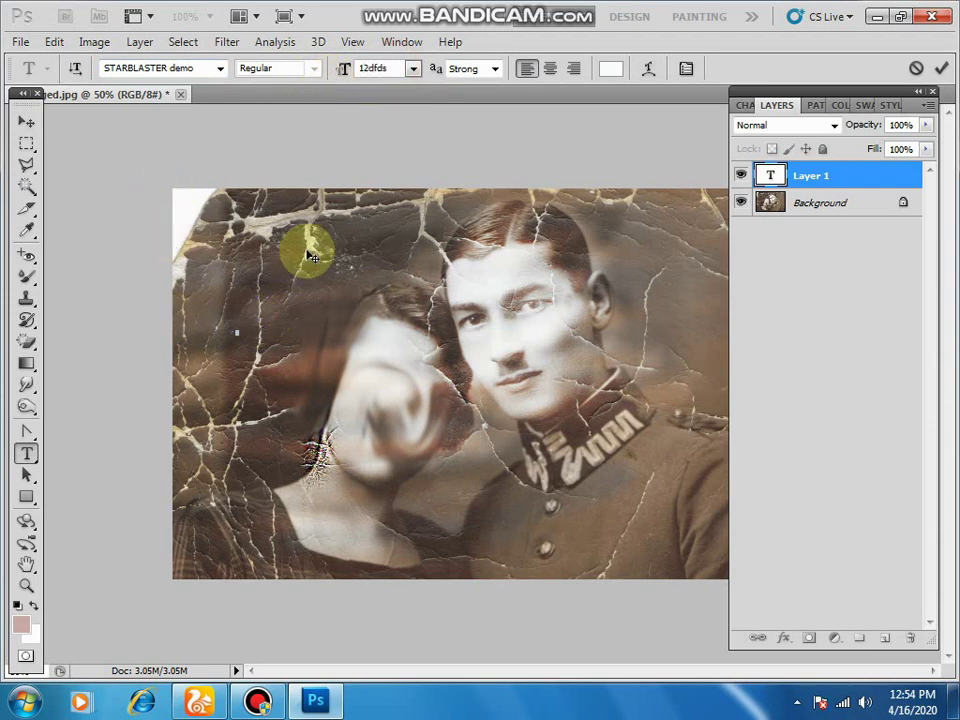
pyautogui.click(379, 67)
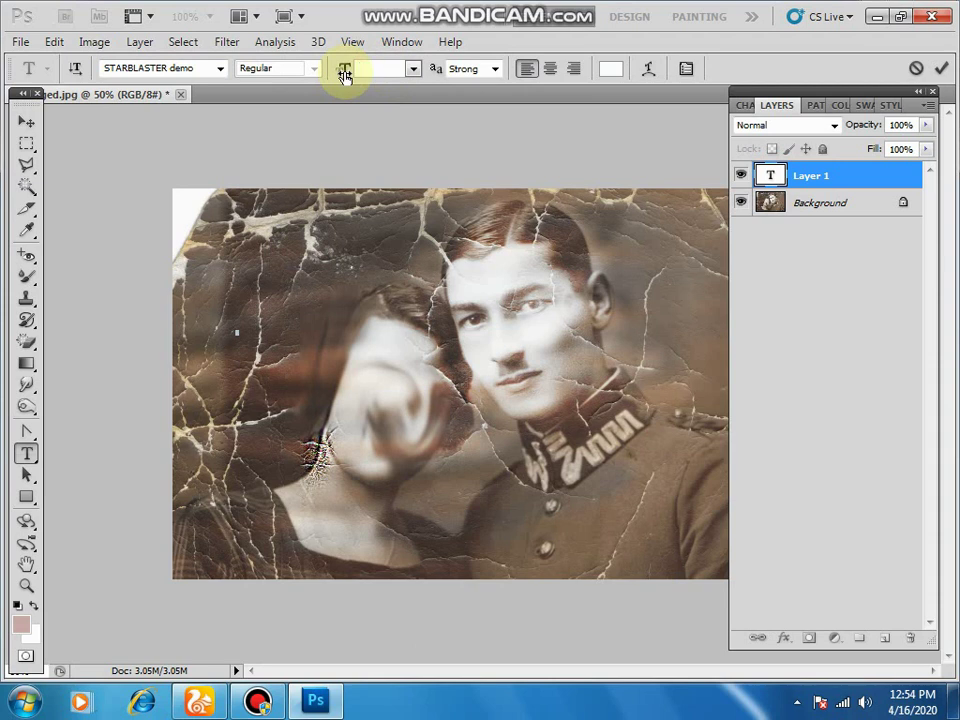
pyautogui.write('12')
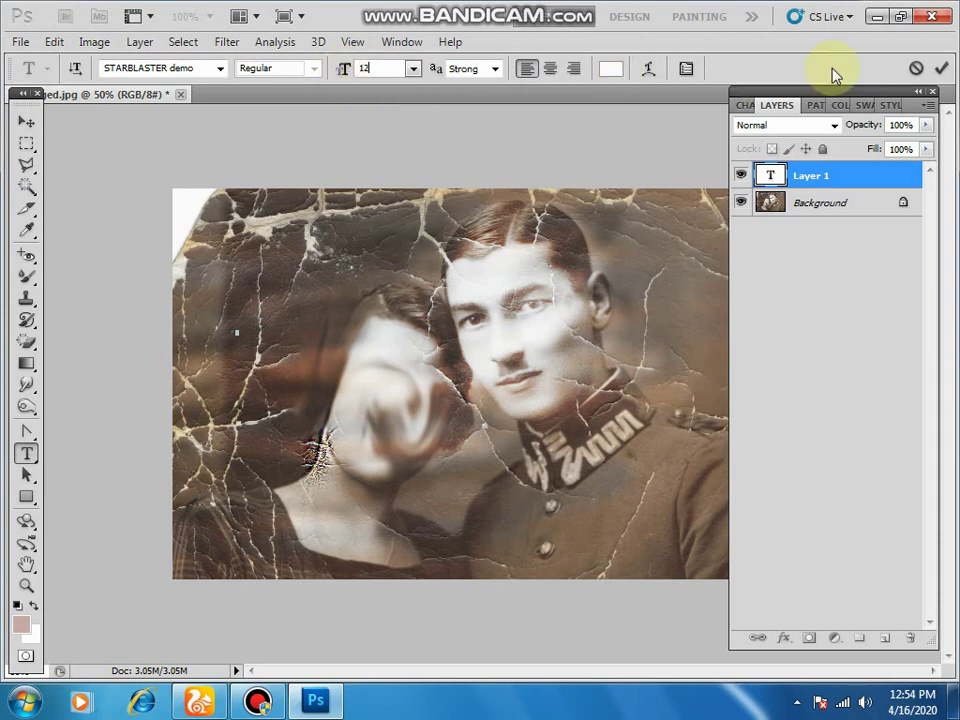
pyautogui.click(940, 68)
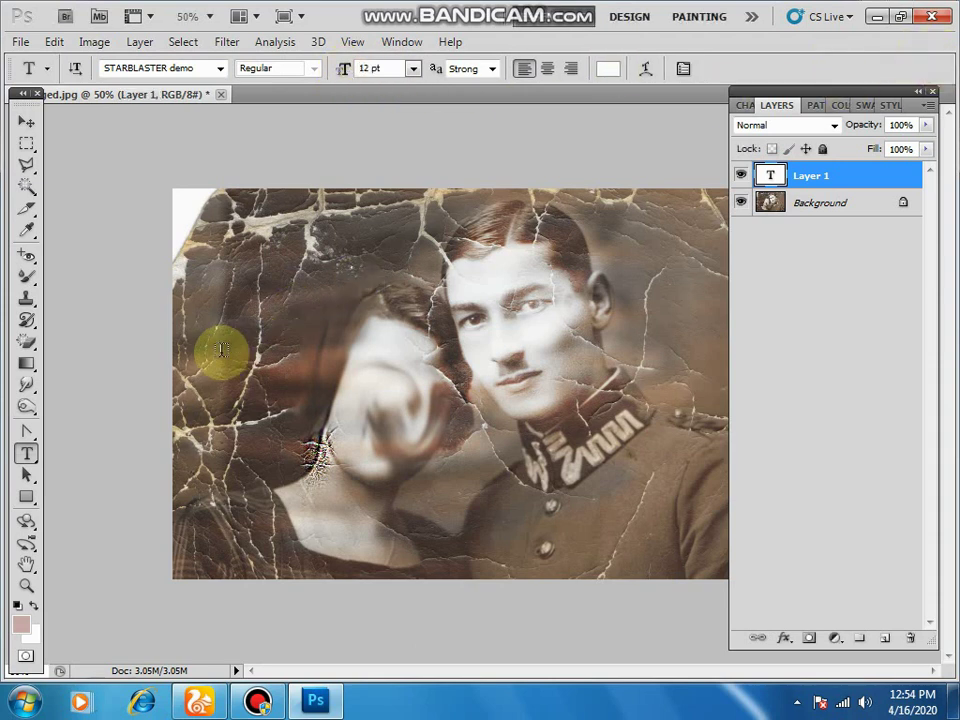
# Type multi-line text on a new type layer, switching the text colour to blue.
pyautogui.click(248, 370)
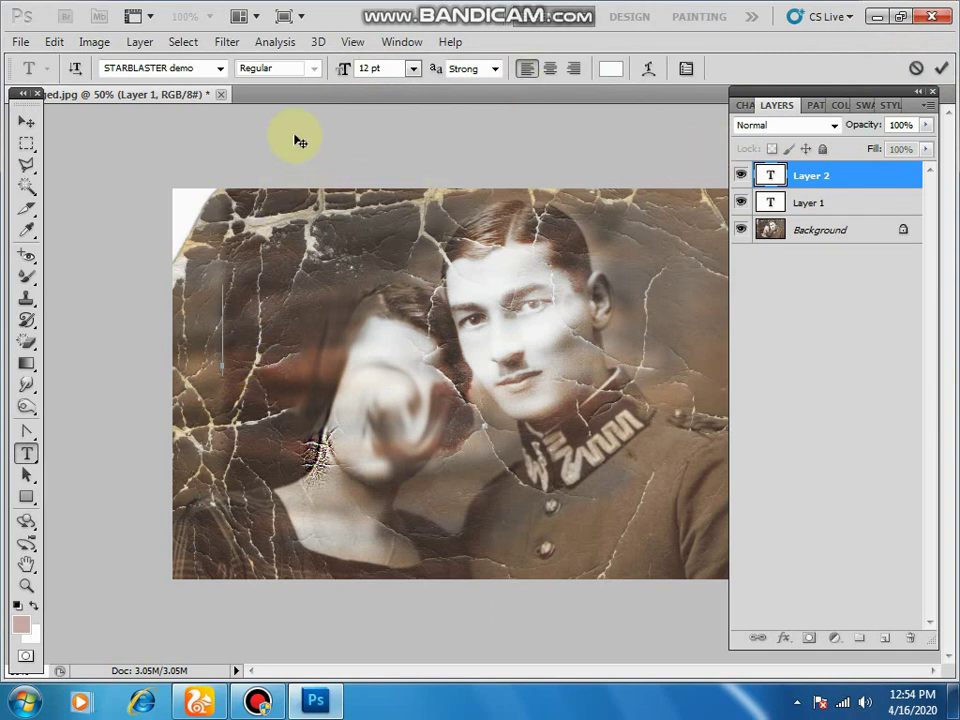
pyautogui.write('dfdsfsd')
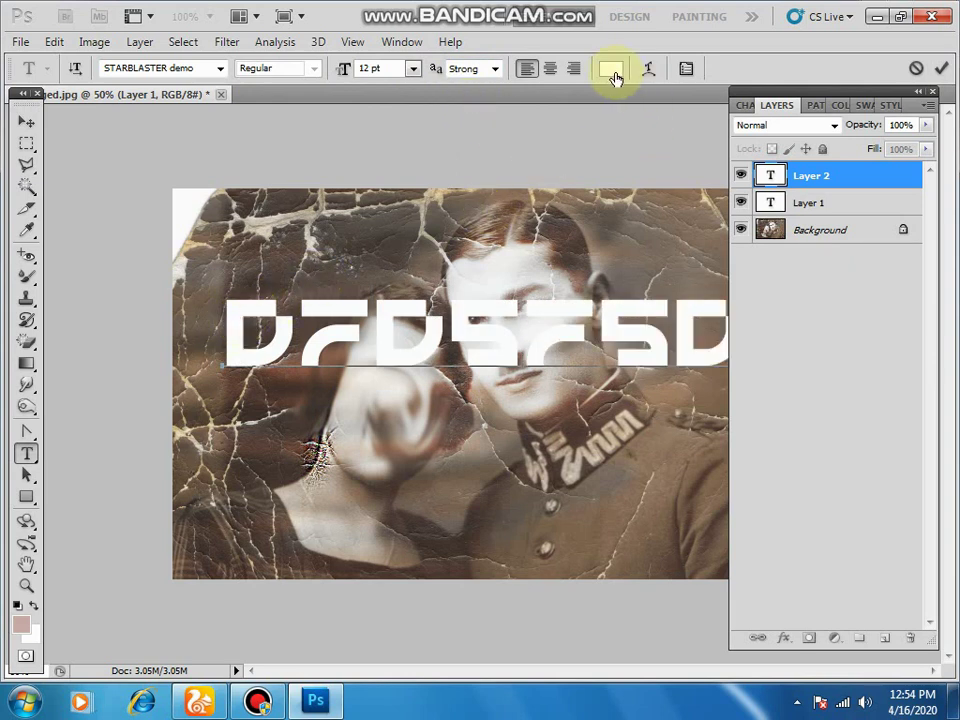
pyautogui.click(613, 77)
pyautogui.moveTo(600, 193); pyautogui.dragTo(760, 155)
pyautogui.click(922, 97)
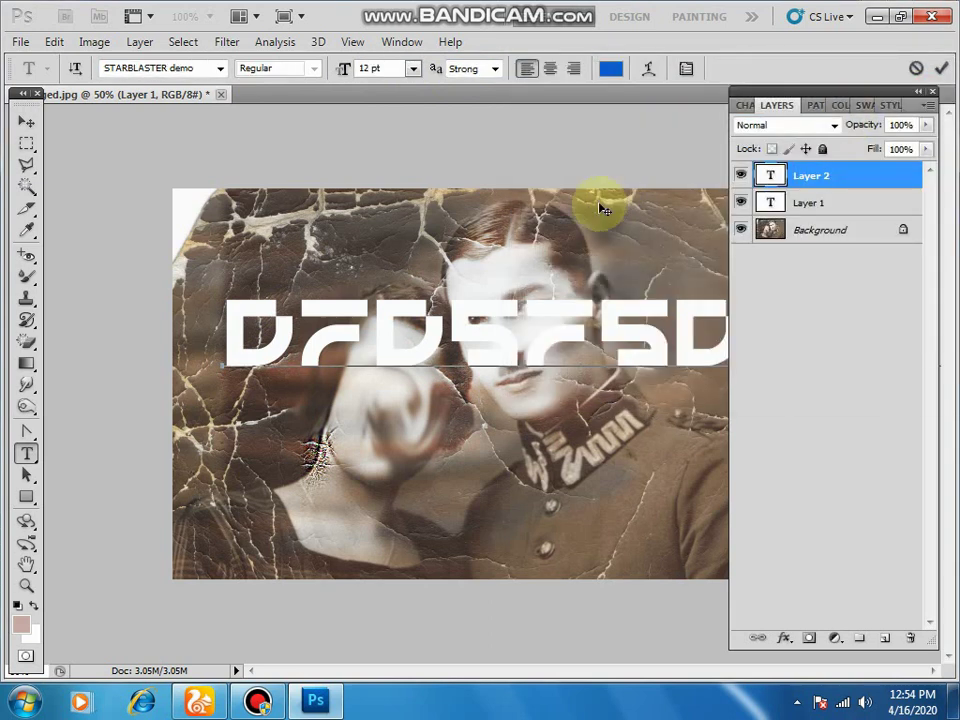
pyautogui.write('sdfsd')
pyautogui.press('Return')
pyautogui.write('sd')
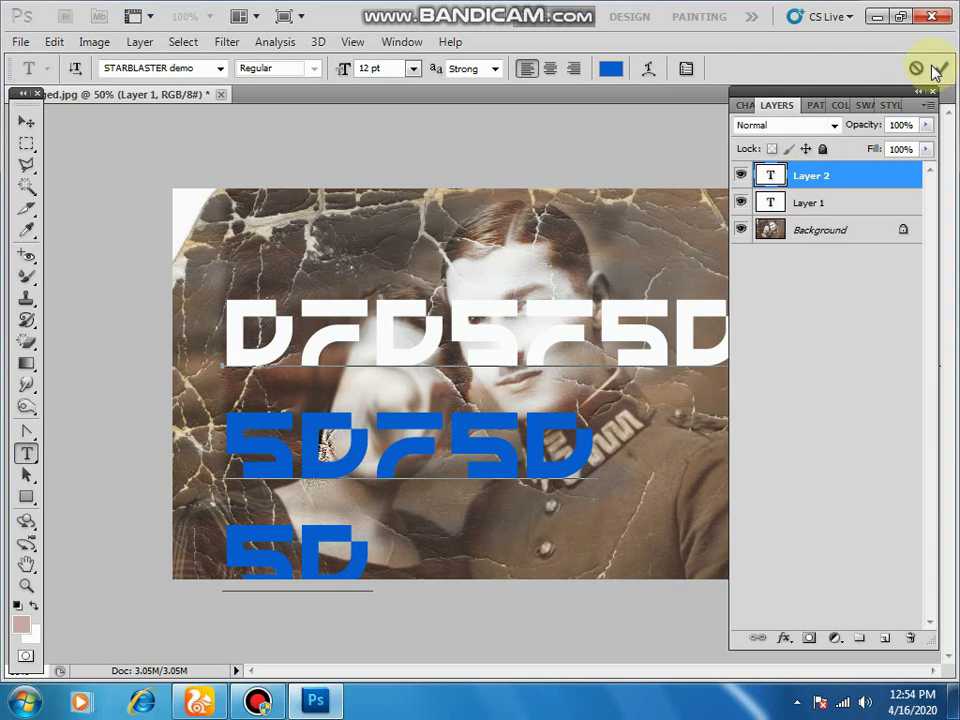
# Select all the text, reduce it to 11 pt, and commit.
pyautogui.moveTo(365, 556); pyautogui.dragTo(185, 310)
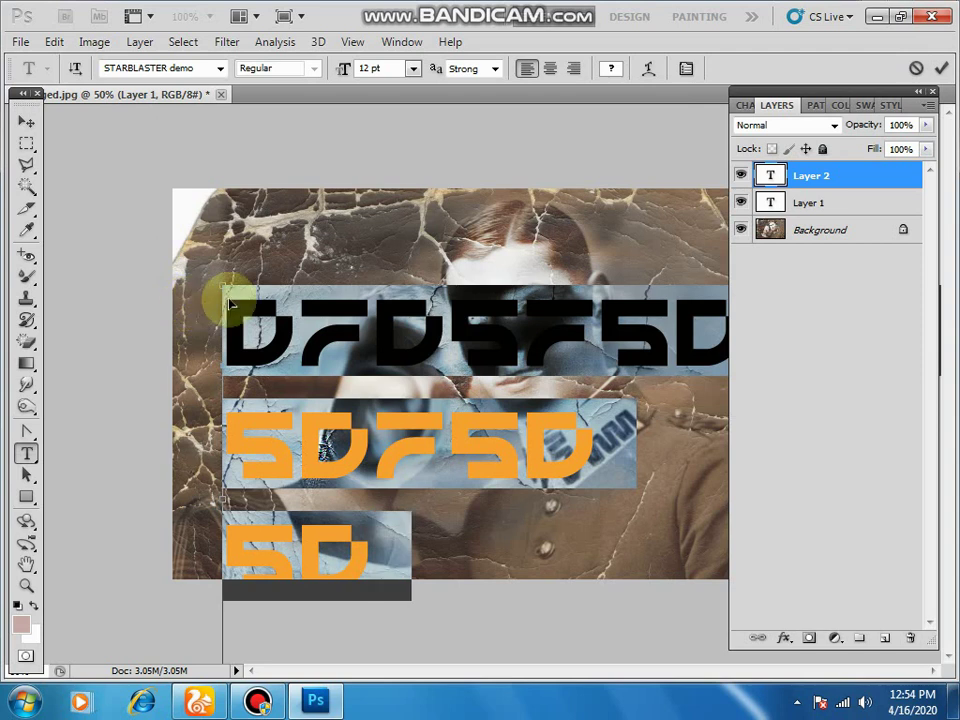
pyautogui.click(369, 583)
pyautogui.hotkey('ctrl', 'a')
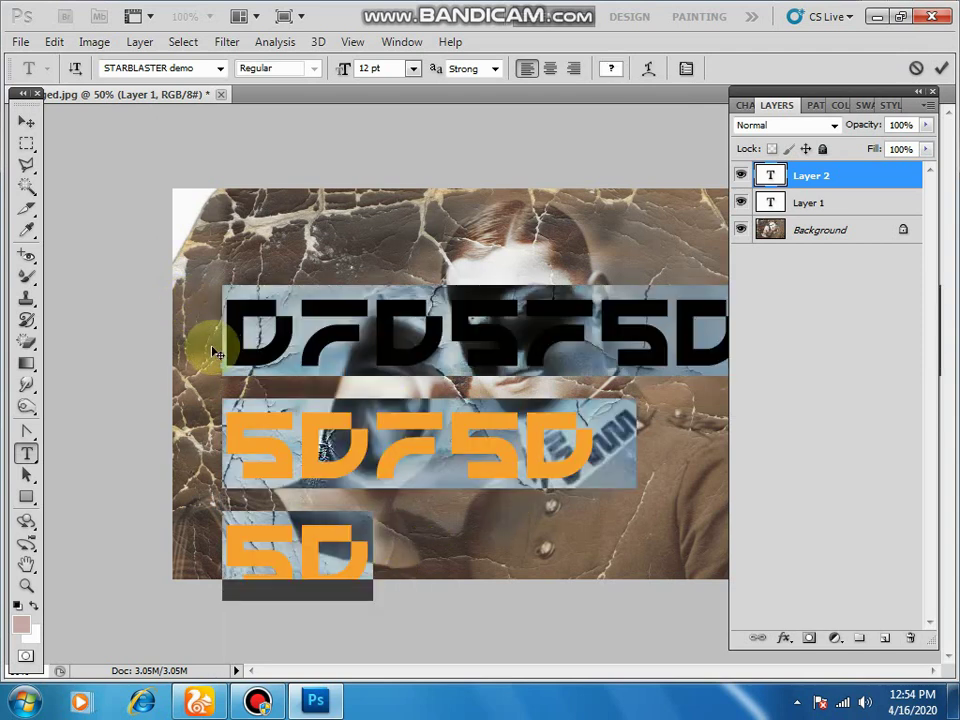
pyautogui.click(365, 68)
pyautogui.press('Down')
pyautogui.press('Down')
pyautogui.press('Down')
pyautogui.press('Down')
pyautogui.press('Down')
pyautogui.press('Down')
pyautogui.press('Down')
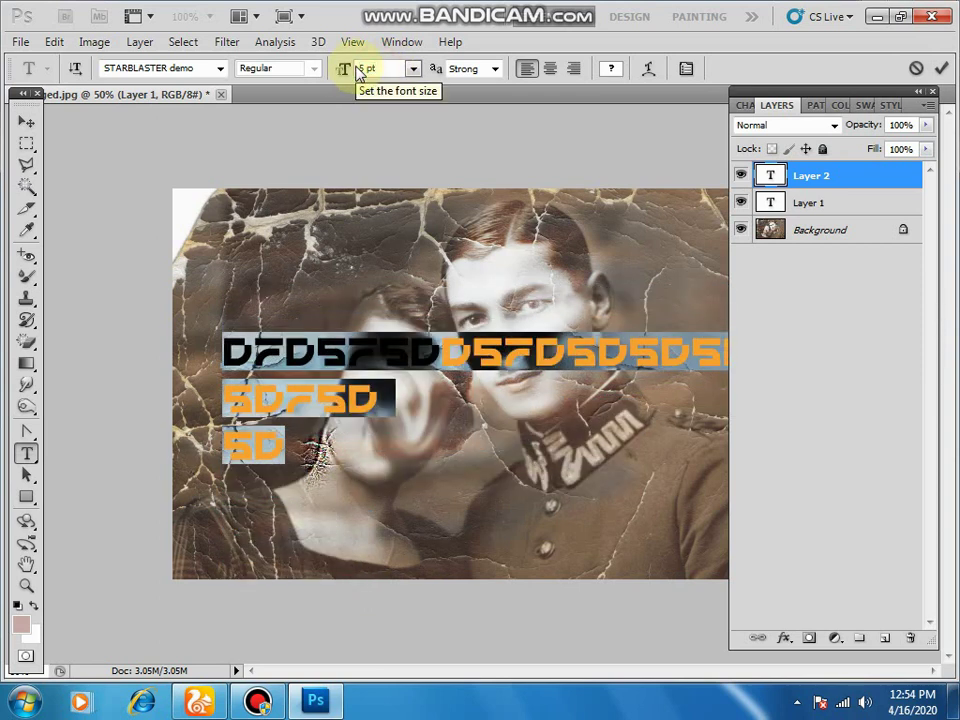
pyautogui.click(941, 68)
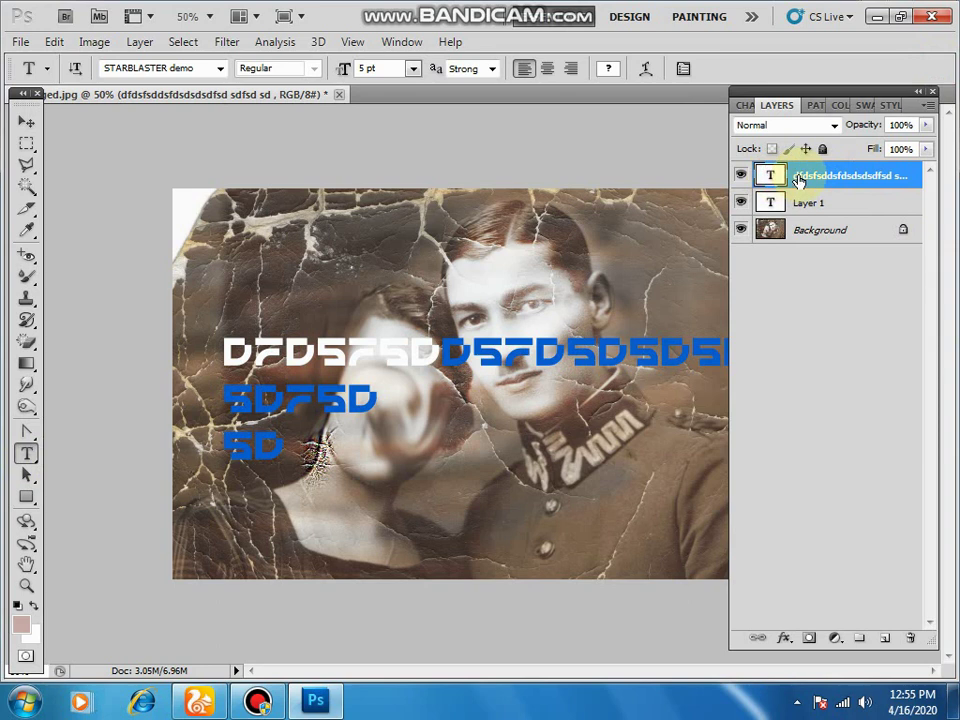
# Change the text size to 7 pt and recolour it a lighter blue.
pyautogui.click(381, 70)
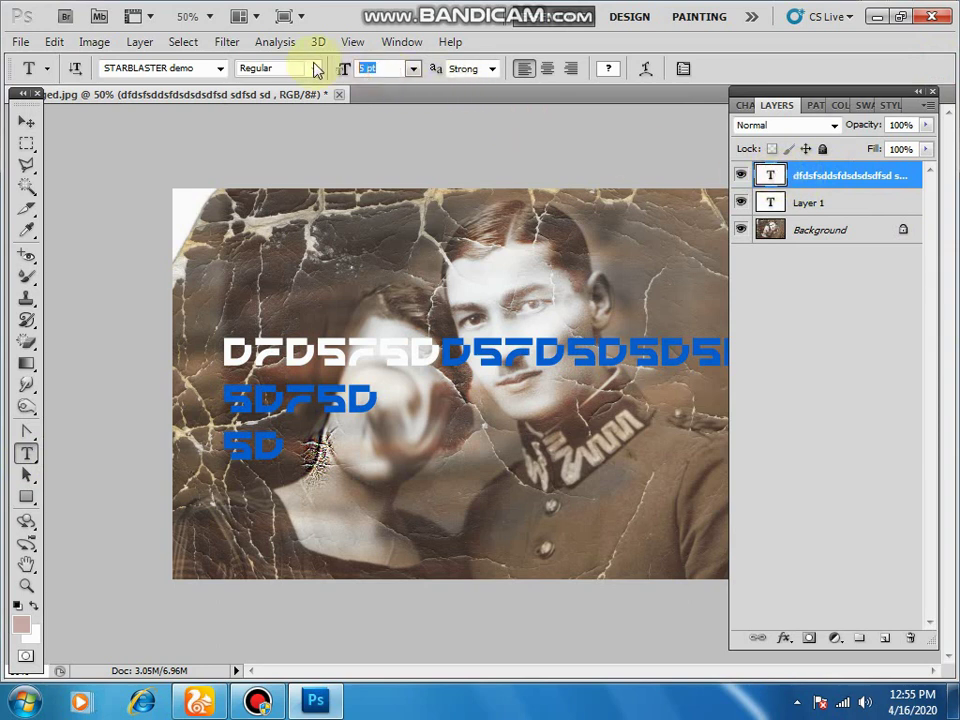
pyautogui.write('7')
pyautogui.press('Return')
pyautogui.press('Return')
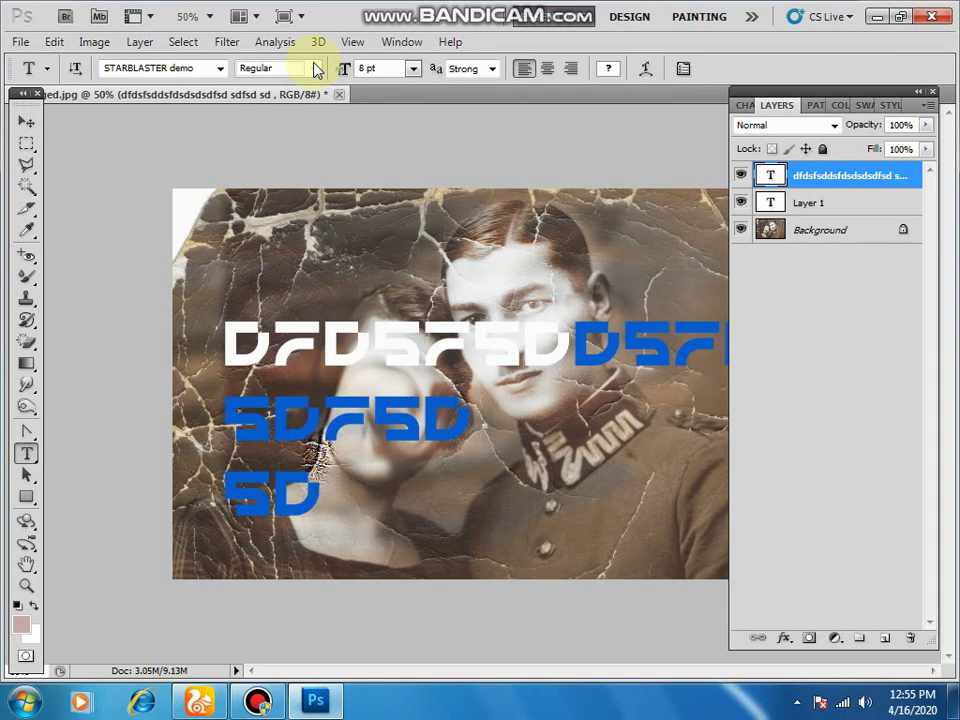
pyautogui.click(607, 67)
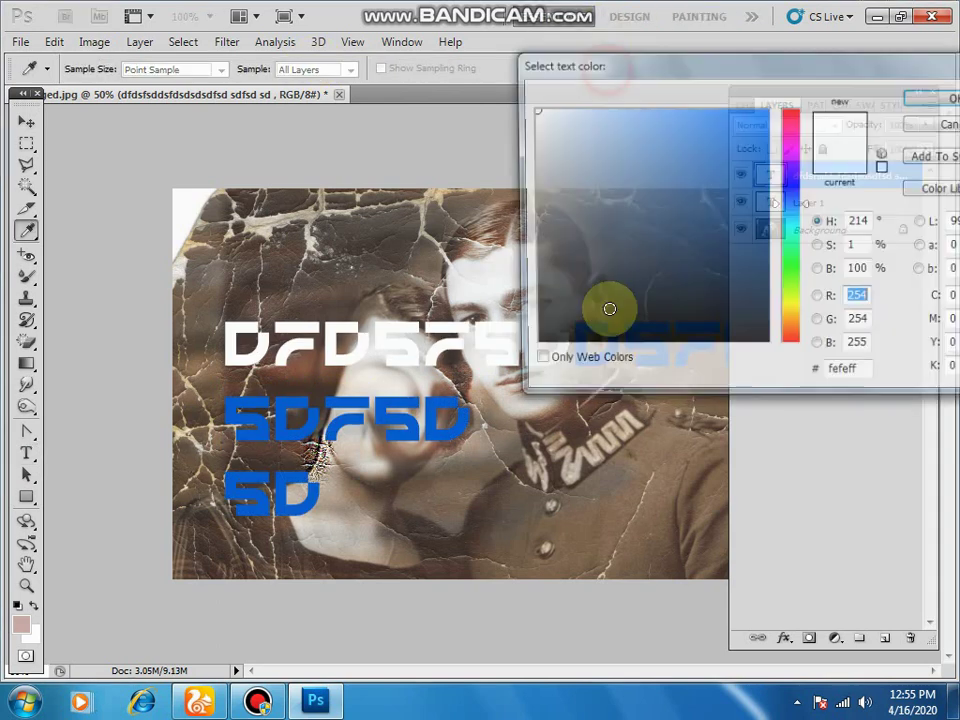
pyautogui.click(734, 117)
pyautogui.click(921, 100)
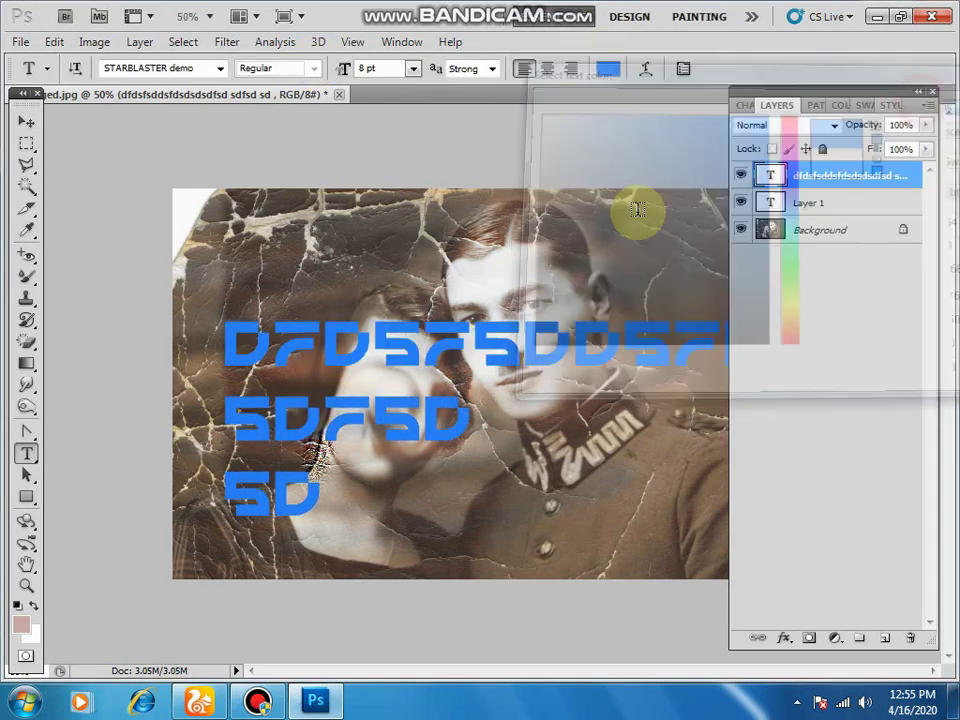
pyautogui.click(28, 453)
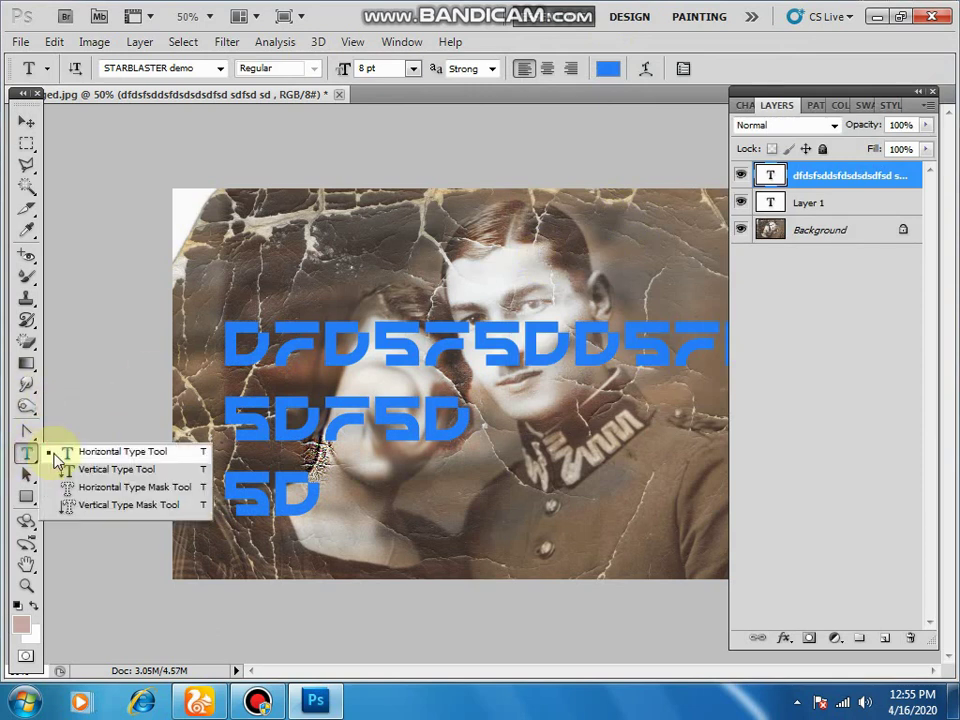
# Delete both text layers from the Layers panel.
pyautogui.click(100, 487)
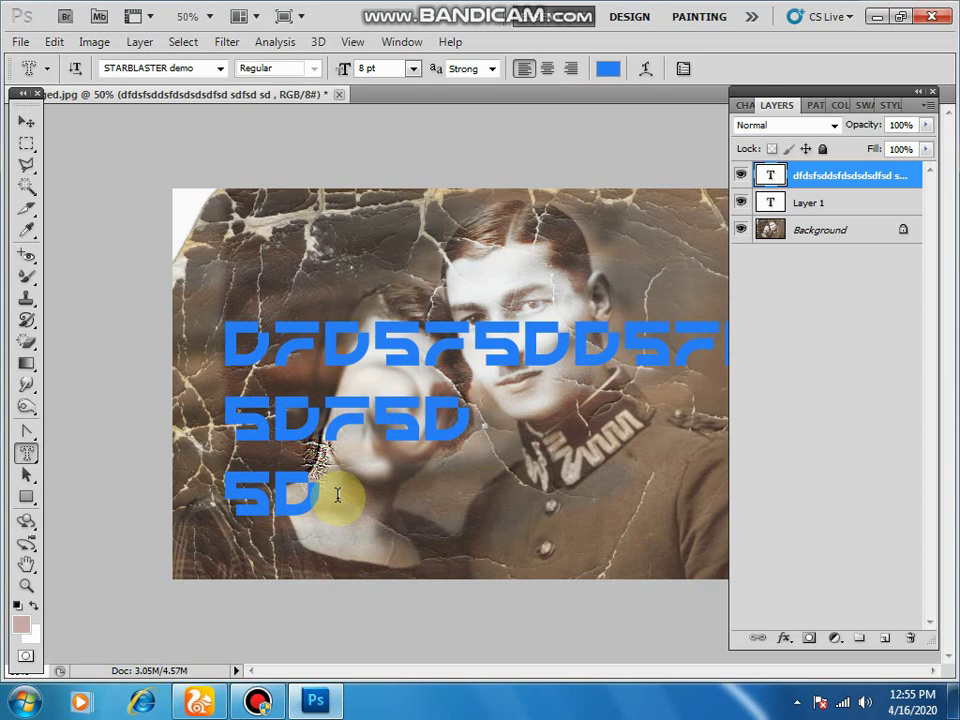
pyautogui.click(350, 510)
pyautogui.click(793, 184)
pyautogui.press('Delete')
pyautogui.press('Delete')
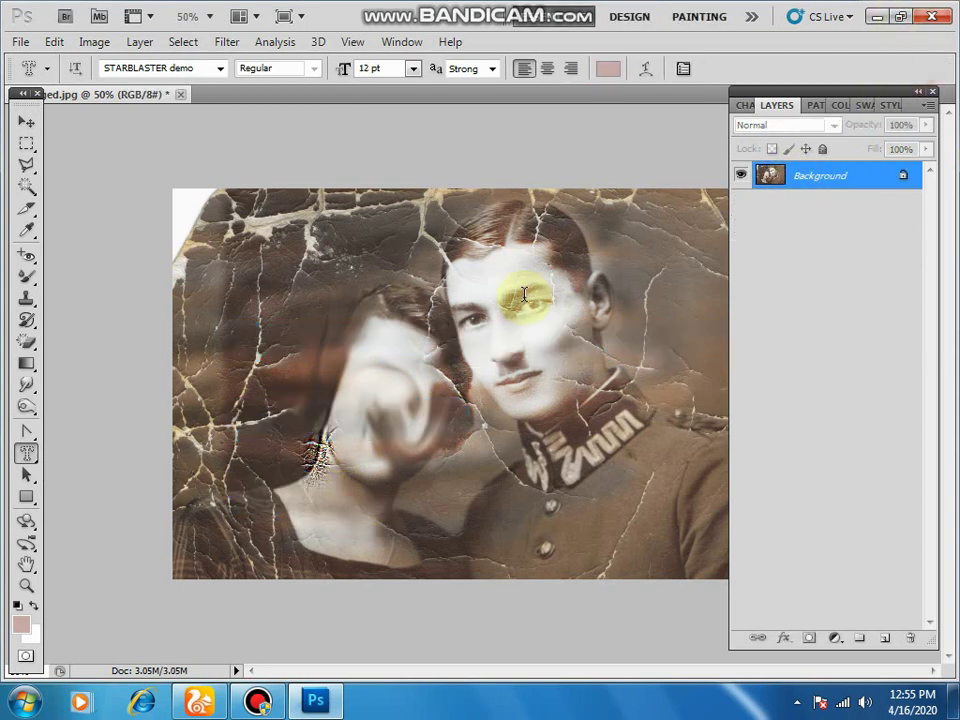
# Create a 'DRUJDE' letter-shaped selection with the Horizontal Type Mask Tool.
pyautogui.click(313, 345)
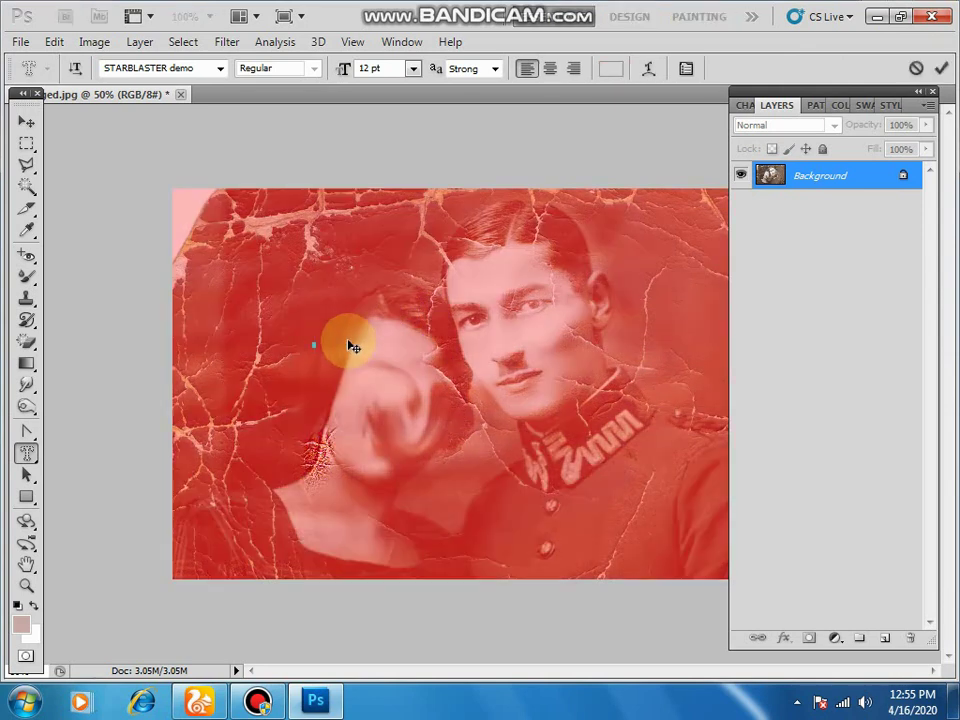
pyautogui.write('DRUJDE')
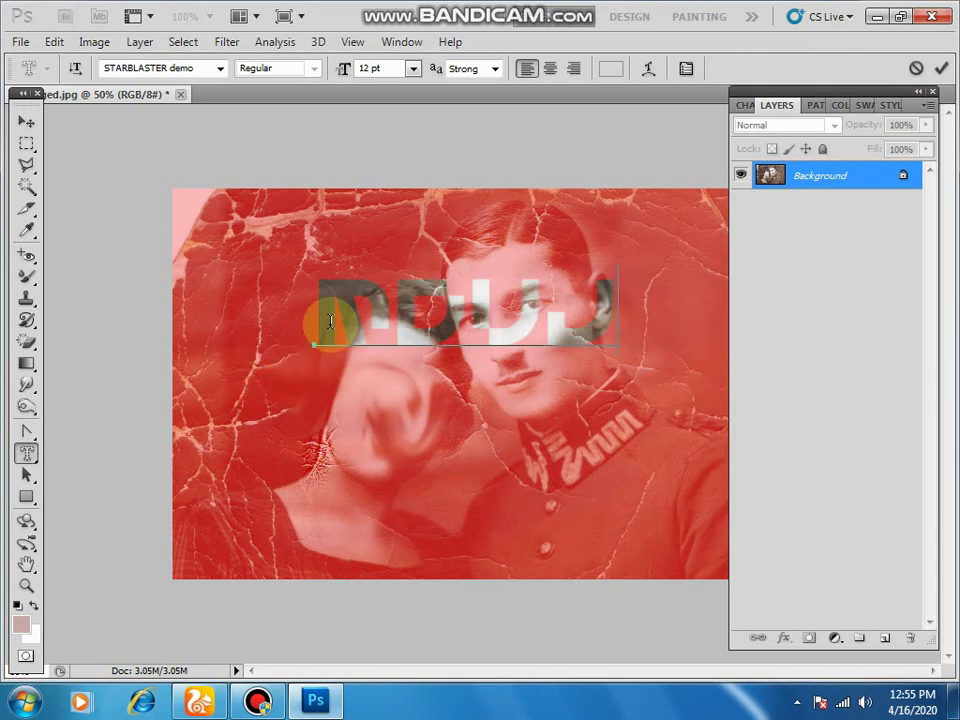
pyautogui.click(943, 70)
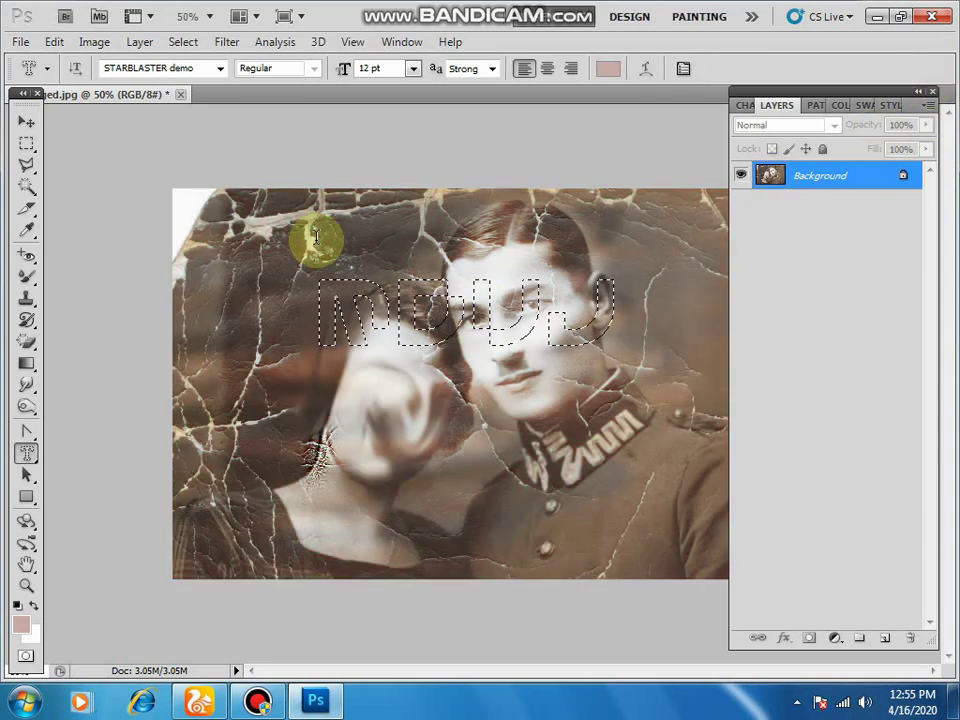
# Test-move the letter-shaped pixels, then undo the move and deselect.
pyautogui.click(27, 122)
pyautogui.moveTo(349, 266); pyautogui.dragTo(388, 425)
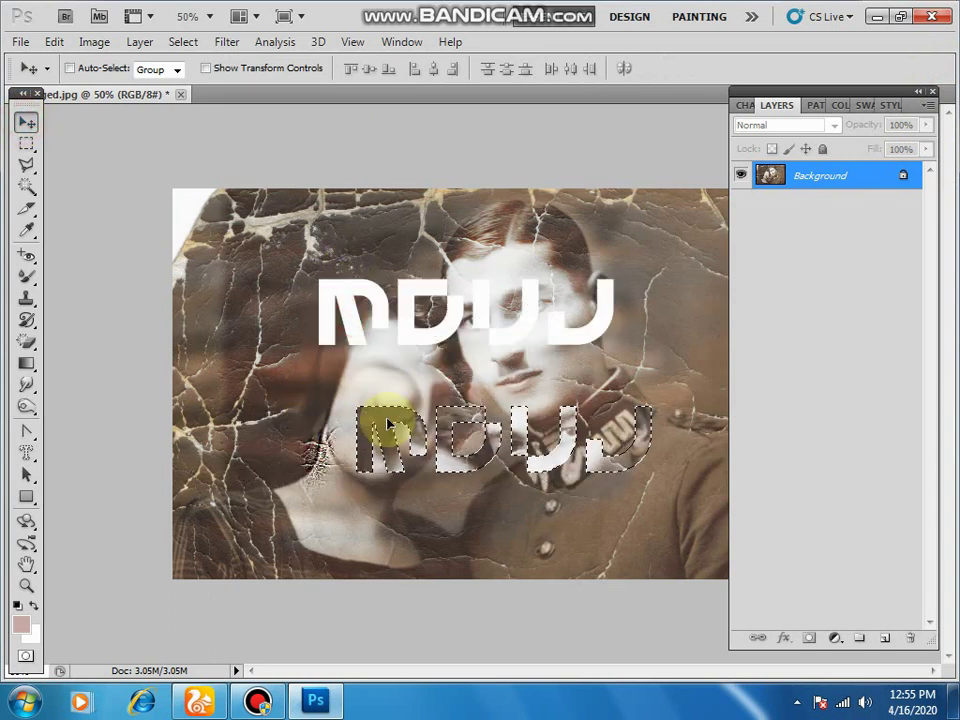
pyautogui.moveTo(388, 425); pyautogui.dragTo(392, 425)
pyautogui.hotkey('ctrl', 'z')
pyautogui.hotkey('ctrl', 'd')
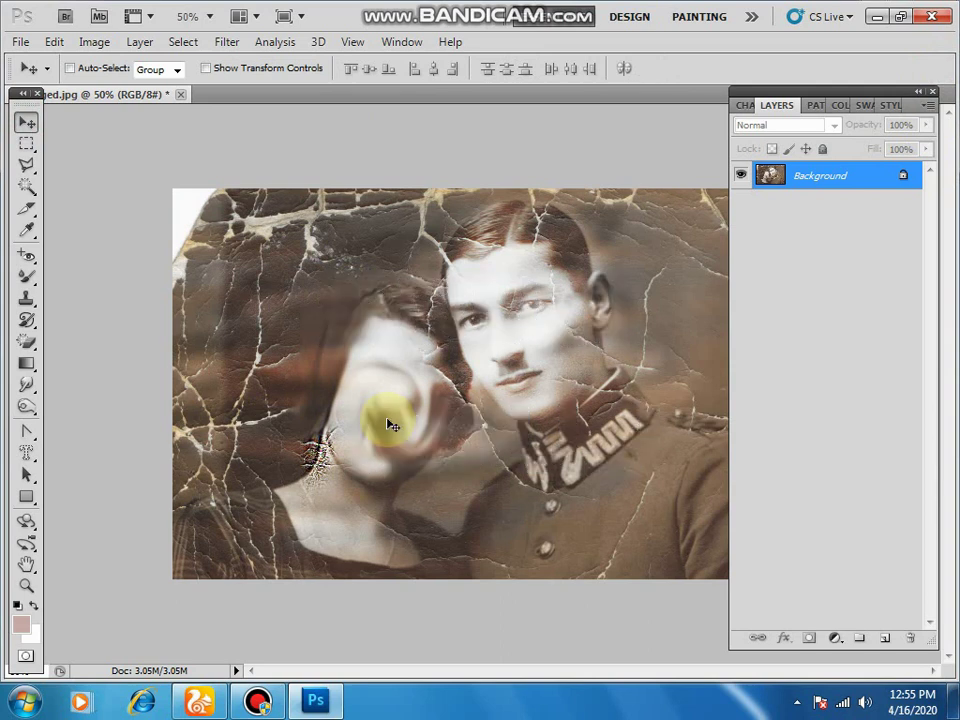
# Draw a pale pink rectangle over the woman's face and dismiss the Windows colour-scheme prompt.
pyautogui.click(28, 474)
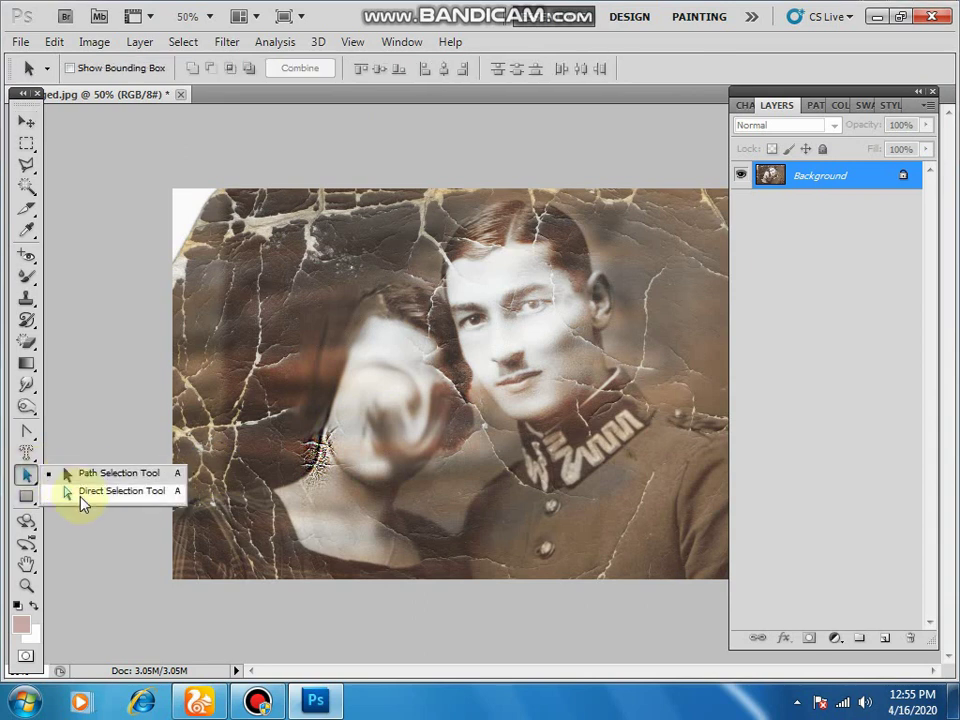
pyautogui.click(81, 494)
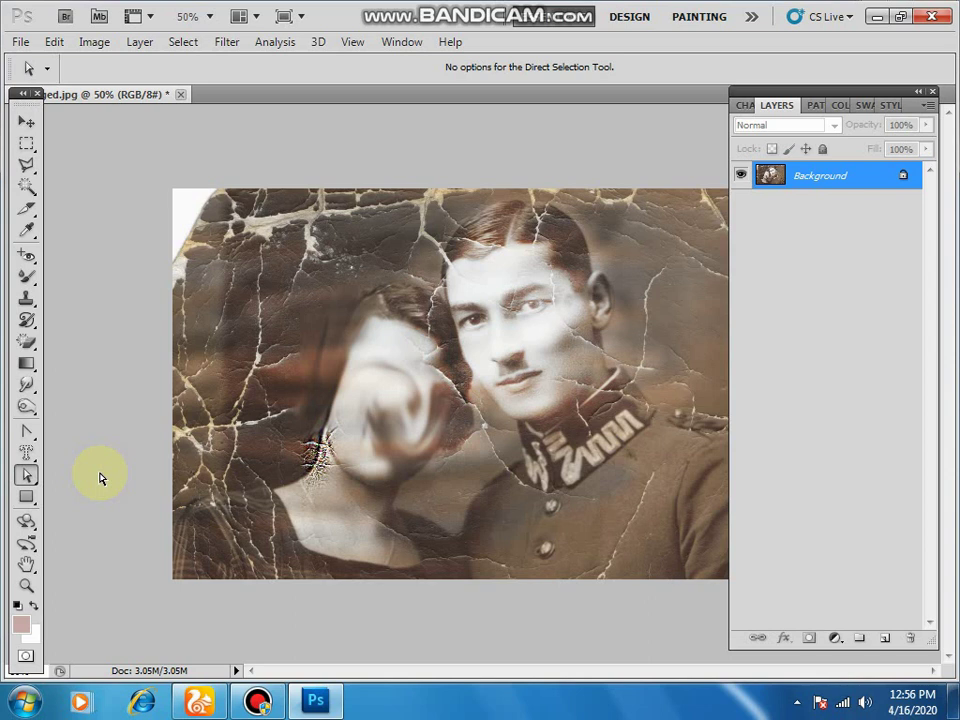
pyautogui.click(26, 476)
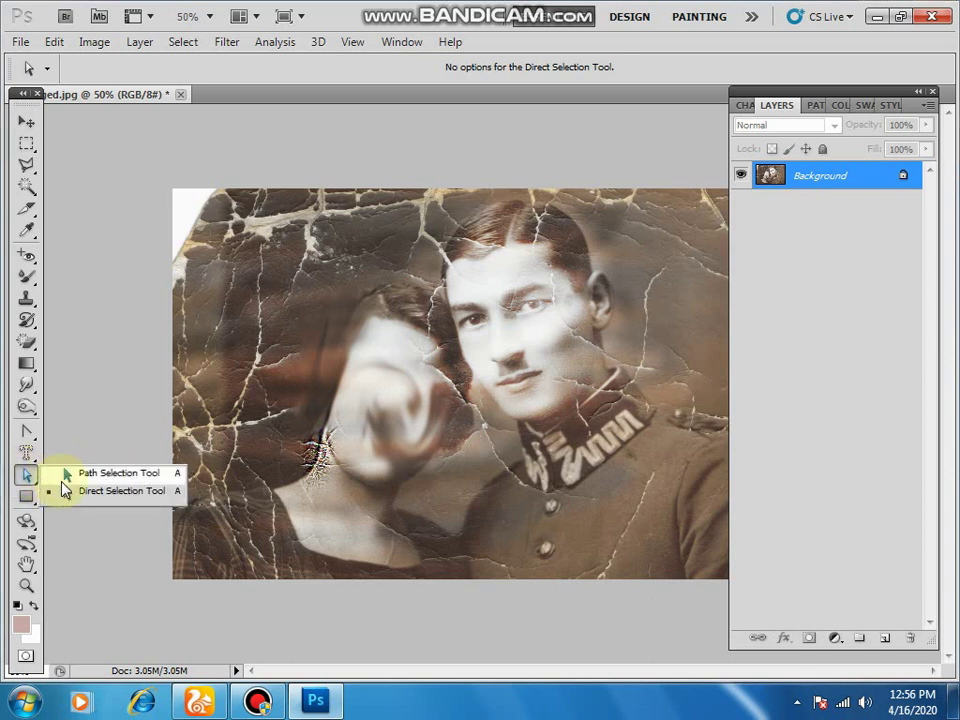
pyautogui.click(66, 474)
pyautogui.click(26, 496)
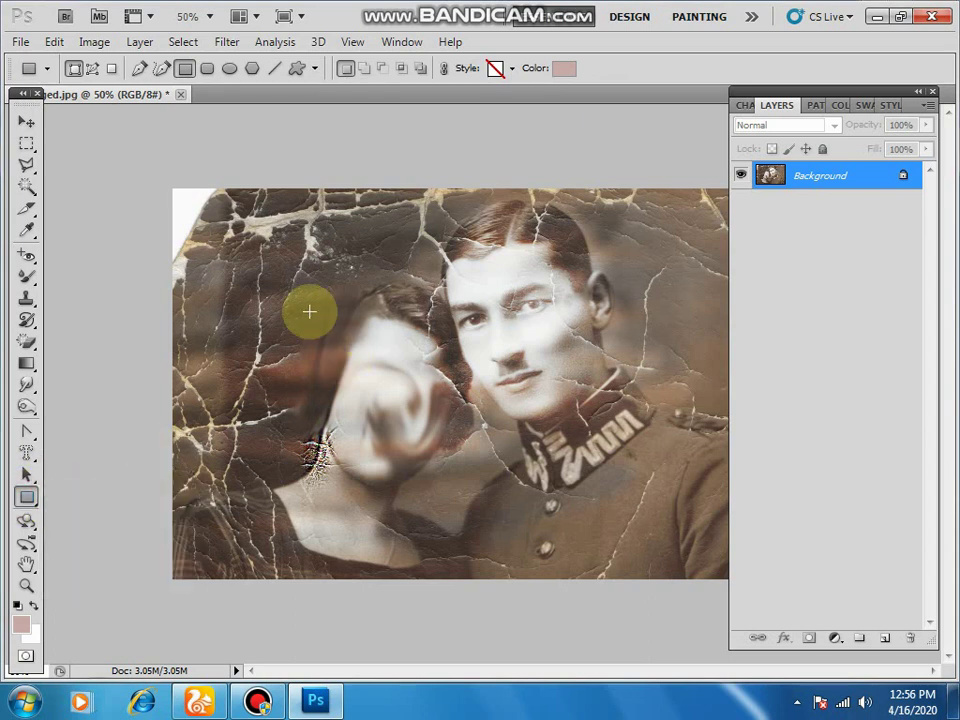
pyautogui.moveTo(269, 291)
pyautogui.mouseDown()
pyautogui.moveTo(384, 397)
pyautogui.moveTo(469, 429)
pyautogui.mouseUp()
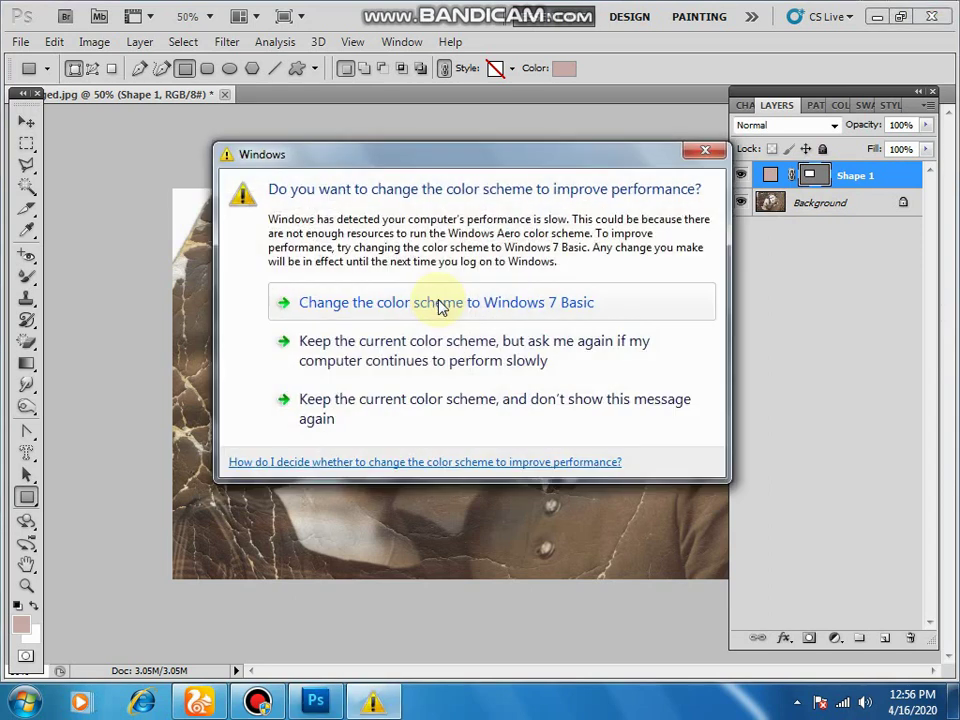
pyautogui.click(708, 152)
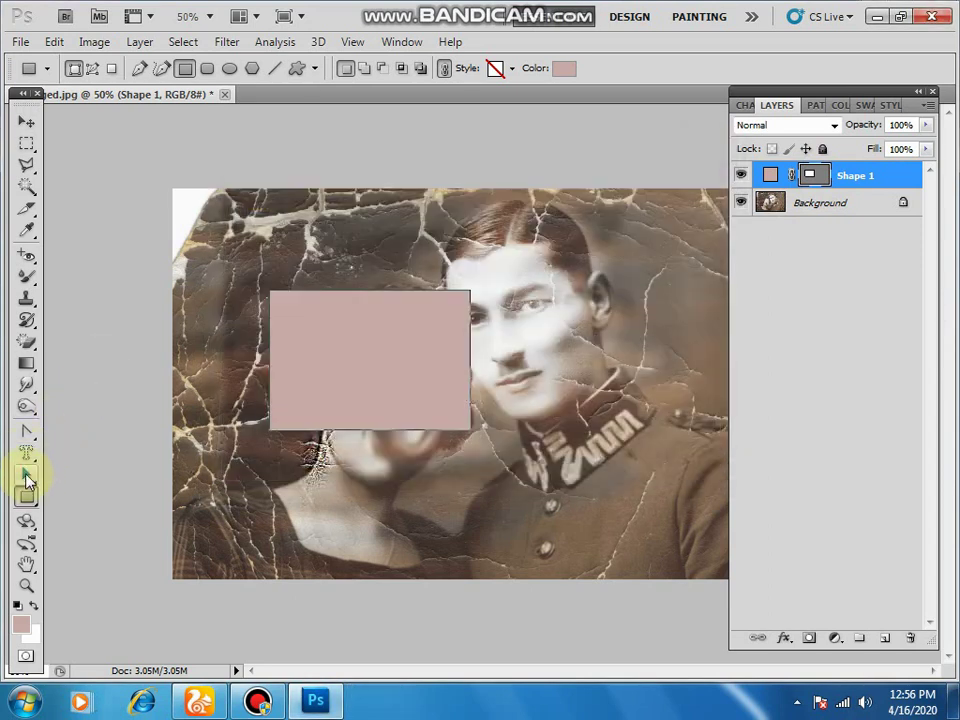
# Drag the pink rectangle to the left of the man's face with the Path Selection Tool.
pyautogui.click(27, 477)
pyautogui.click(80, 472)
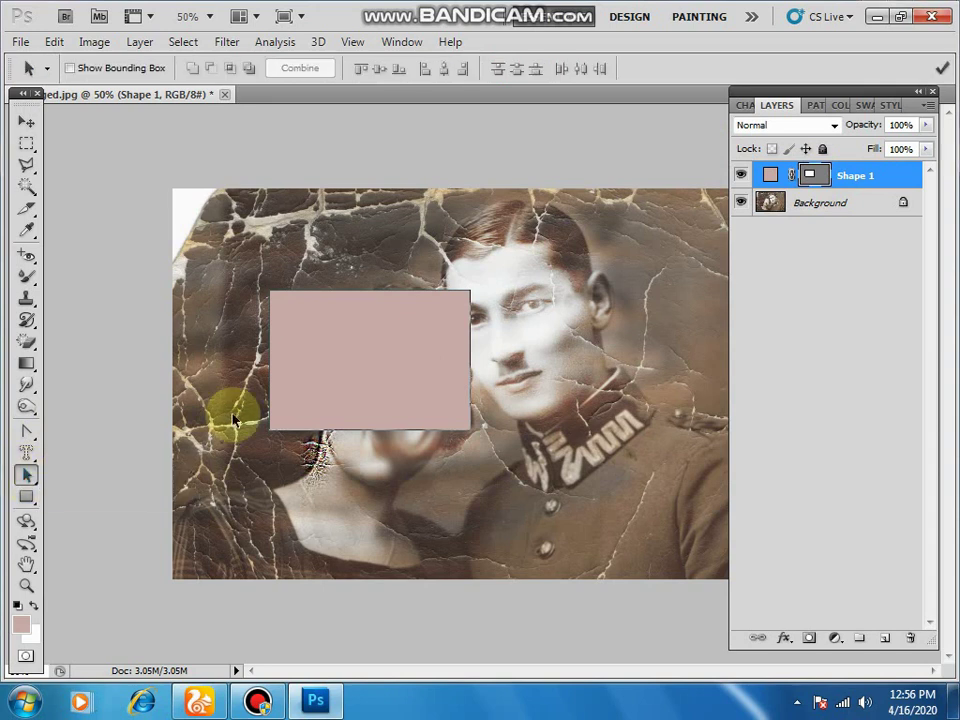
pyautogui.moveTo(375, 343); pyautogui.dragTo(512, 340)
pyautogui.moveTo(508, 332); pyautogui.dragTo(360, 347)
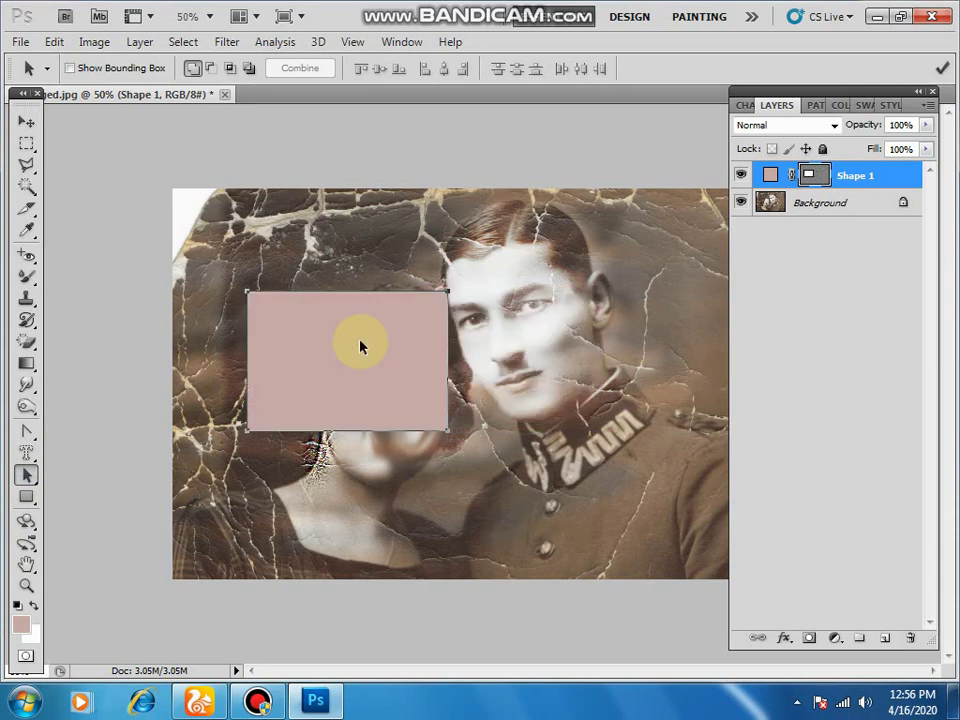
# Set the foreground colour to red and nudge the rectangle up beside the man's face.
pyautogui.click(20, 624)
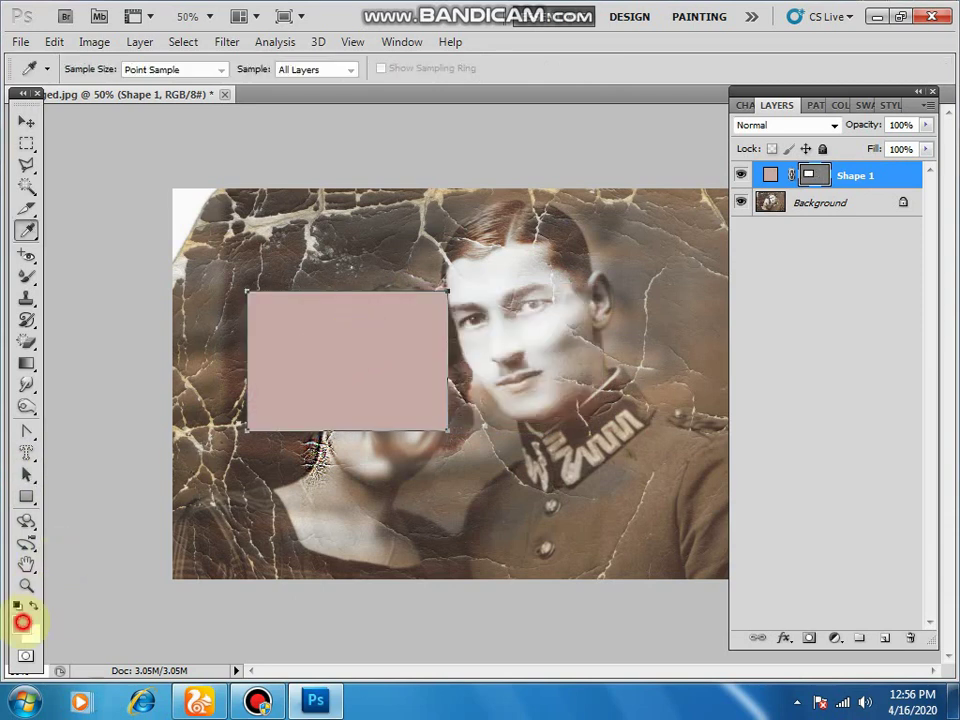
pyautogui.moveTo(729, 132); pyautogui.dragTo(769, 124)
pyautogui.click(932, 98)
pyautogui.press('a')
pyautogui.moveTo(470, 333); pyautogui.dragTo(388, 330)
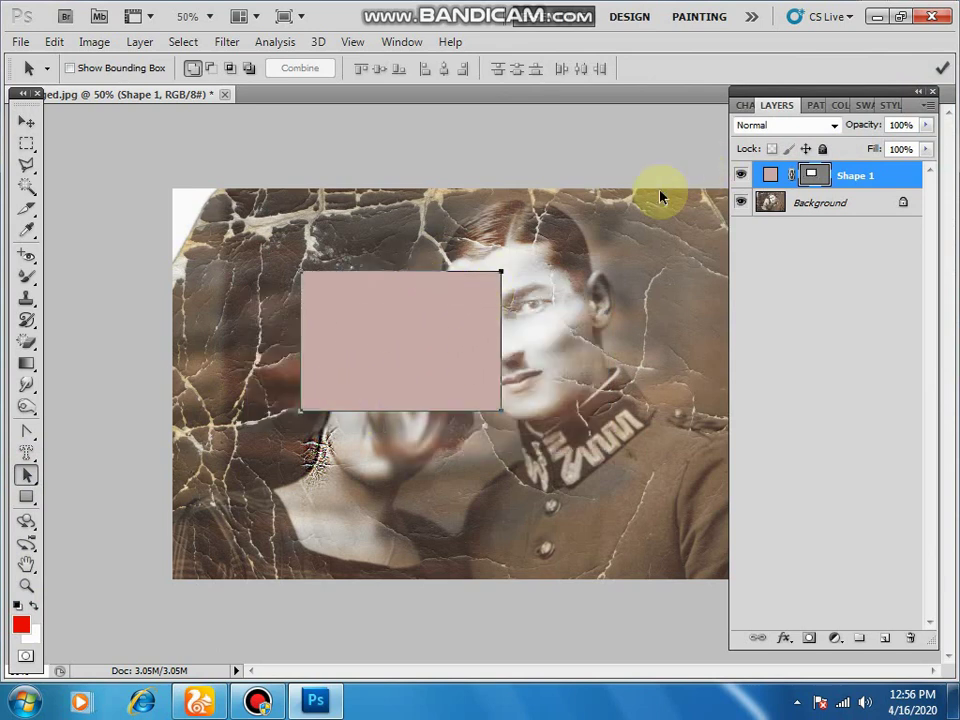
# Recolour the Shape 1 fill to red, then to dark red.
pyautogui.doubleClick(772, 178)
pyautogui.moveTo(731, 158); pyautogui.dragTo(765, 112)
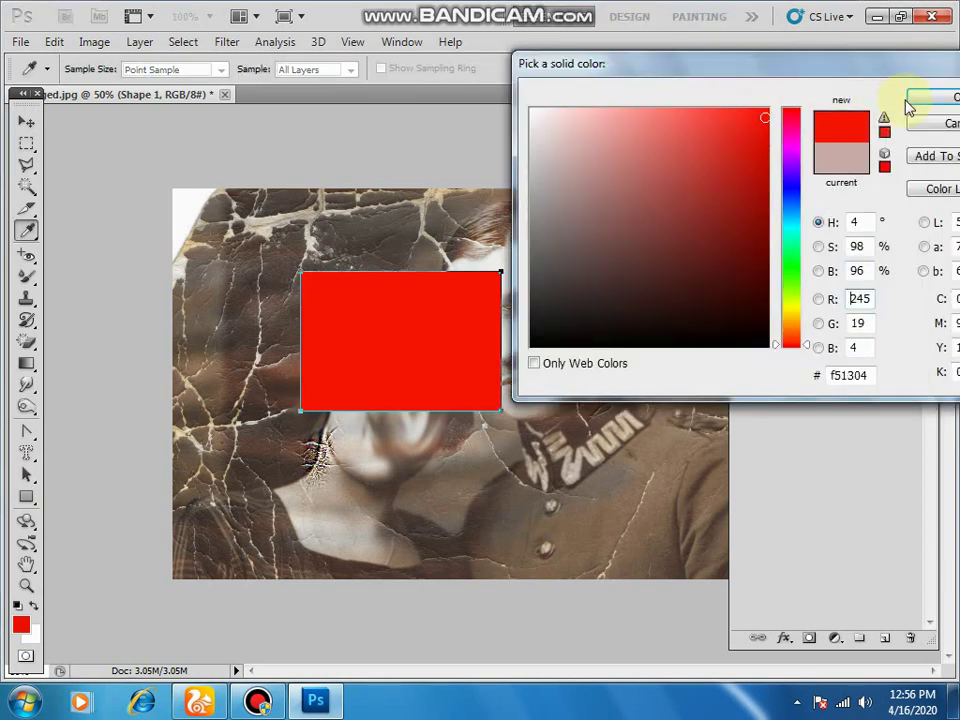
pyautogui.click(935, 100)
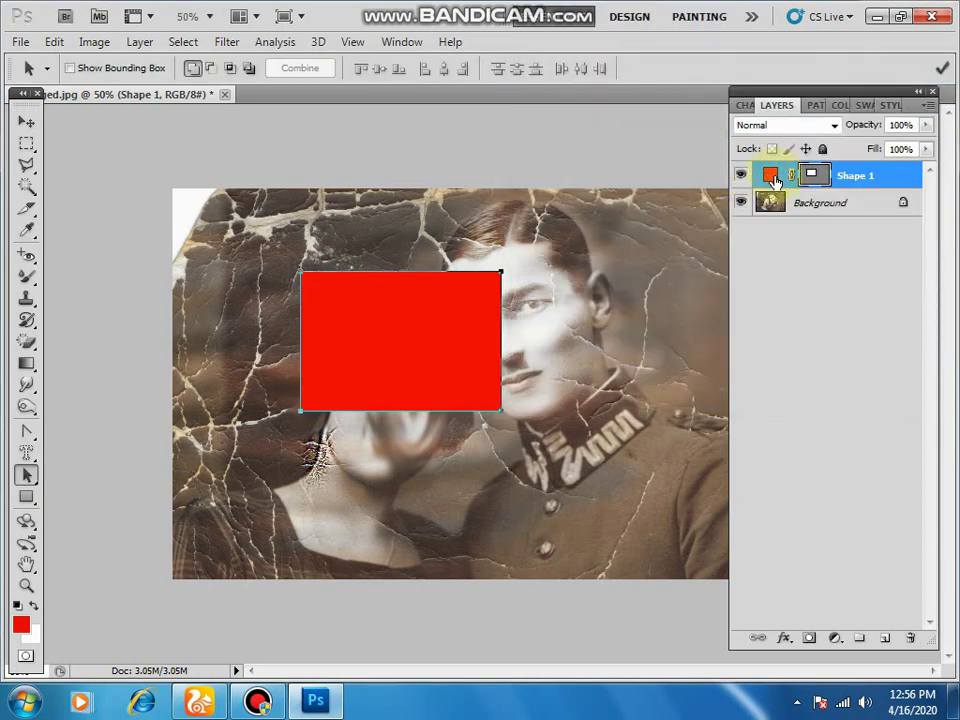
pyautogui.doubleClick(772, 178)
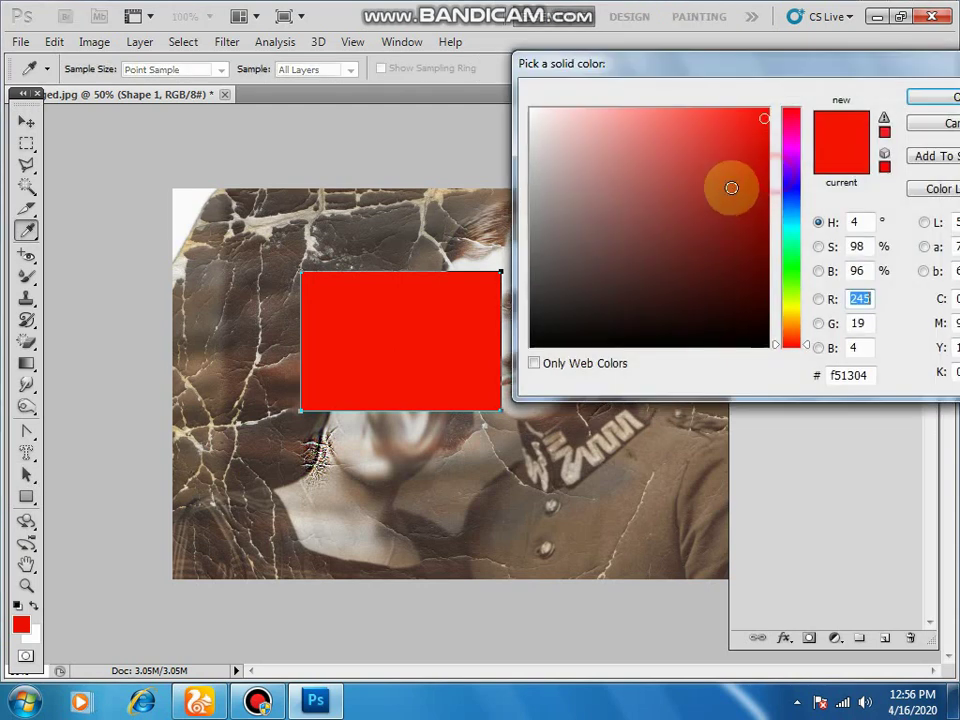
pyautogui.click(743, 285)
pyautogui.click(915, 100)
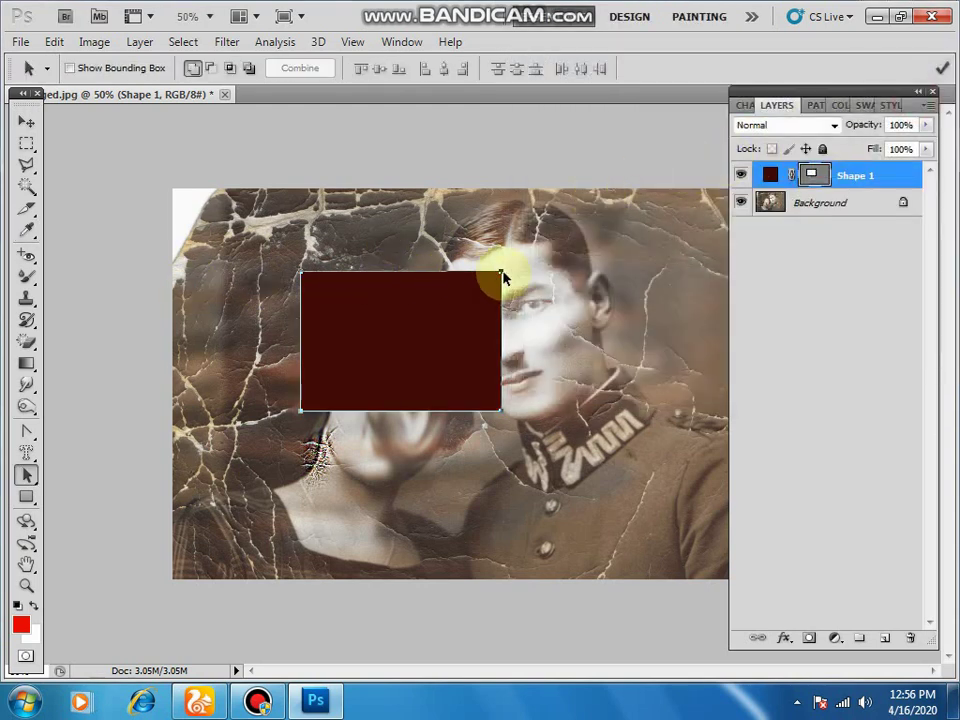
# With the Direct Selection Tool, reposition the dark red rectangle down and to the right.
pyautogui.moveTo(26, 475); pyautogui.dragTo(75, 493)
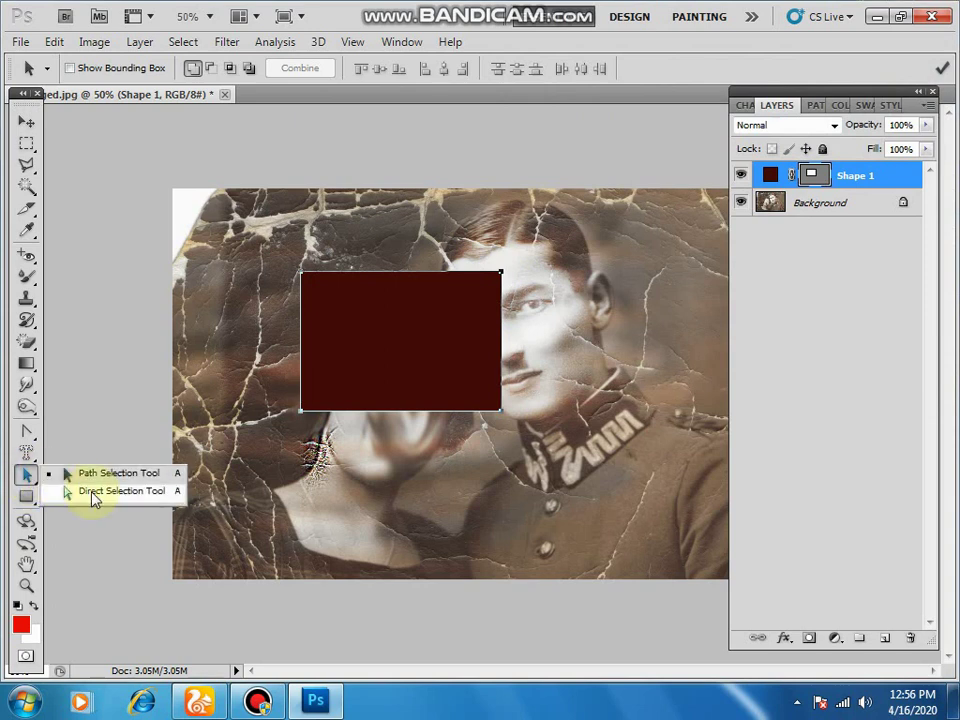
pyautogui.click(94, 492)
pyautogui.moveTo(304, 279); pyautogui.dragTo(214, 258)
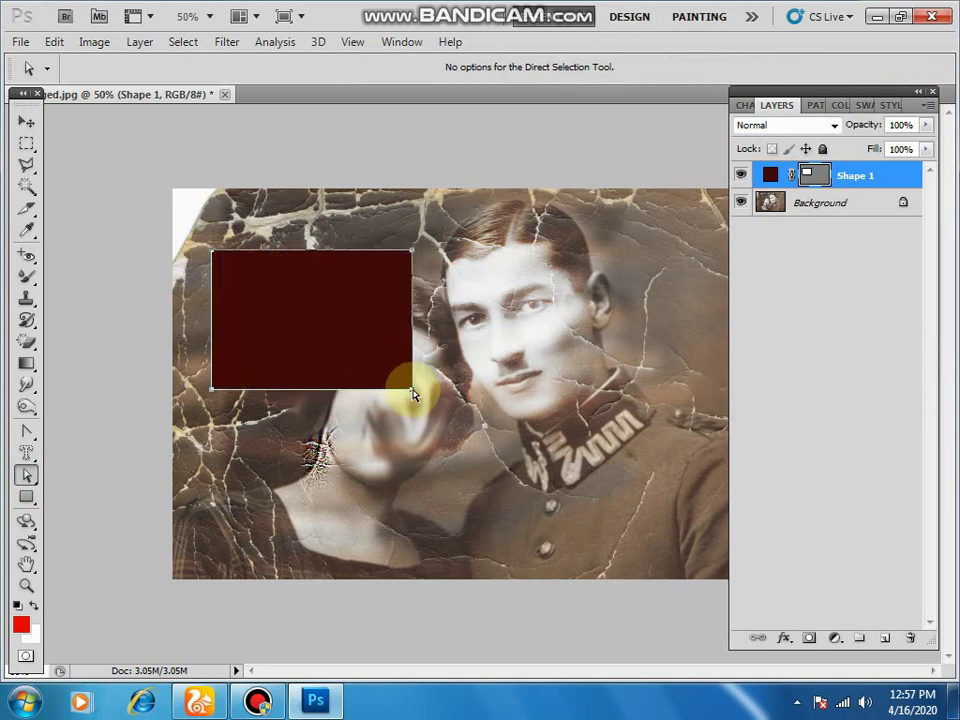
pyautogui.moveTo(412, 392); pyautogui.dragTo(448, 428)
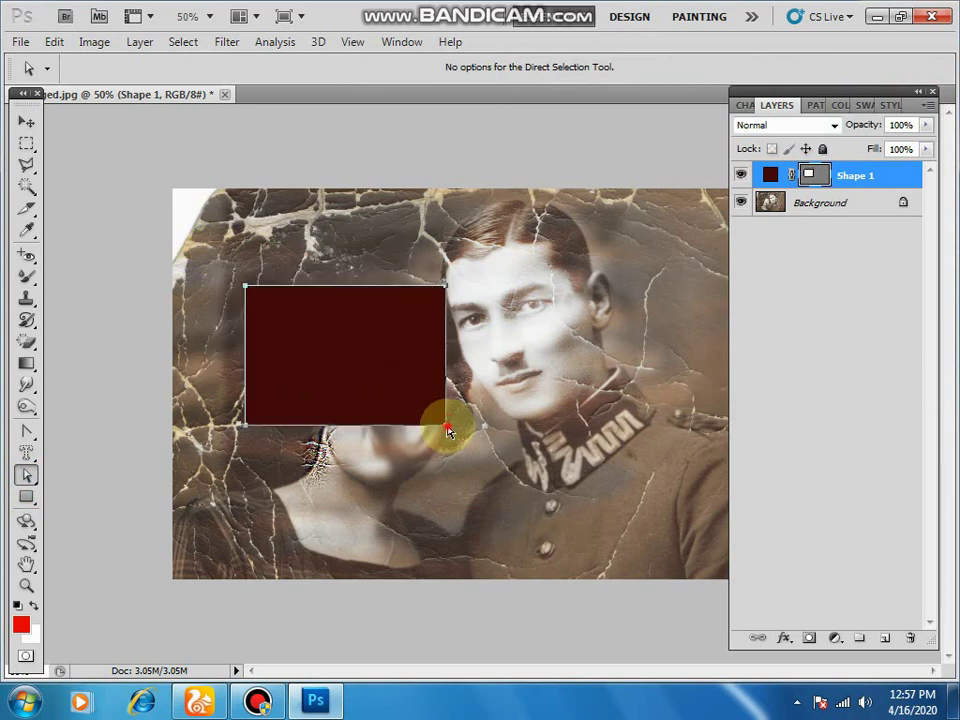
pyautogui.moveTo(444, 289); pyautogui.dragTo(472, 353)
pyautogui.moveTo(472, 405); pyautogui.dragTo(530, 404)
pyautogui.moveTo(528, 340); pyautogui.dragTo(606, 257)
# Drag the rectangle's corners outward into a large skewed quadrilateral covering both faces.
pyautogui.click(361, 274)
pyautogui.click(450, 360)
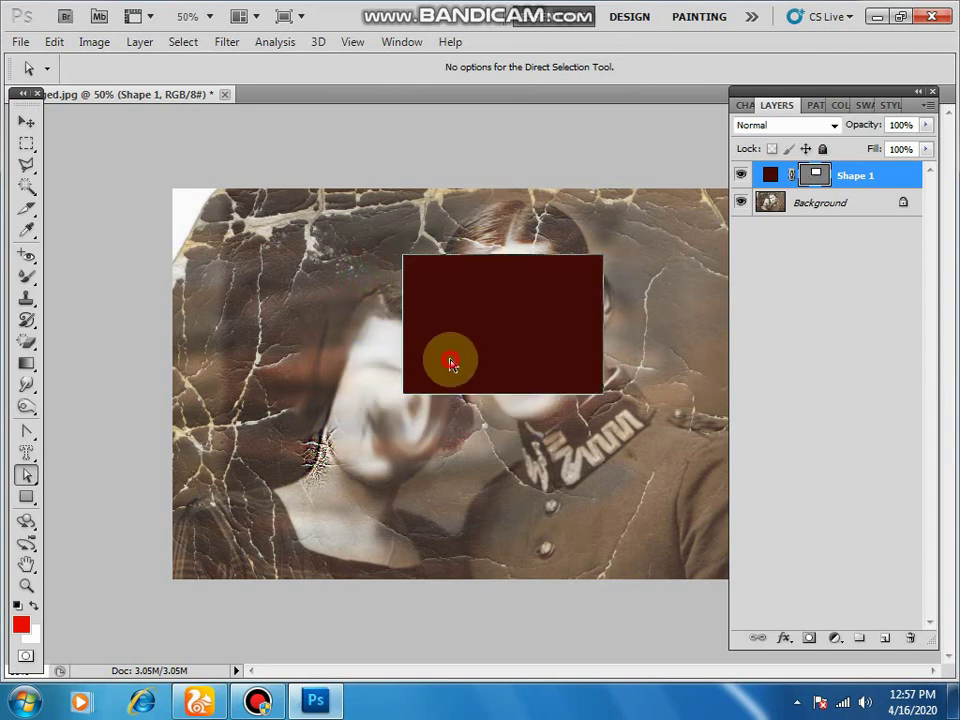
pyautogui.moveTo(403, 392); pyautogui.dragTo(305, 463)
pyautogui.click(261, 343)
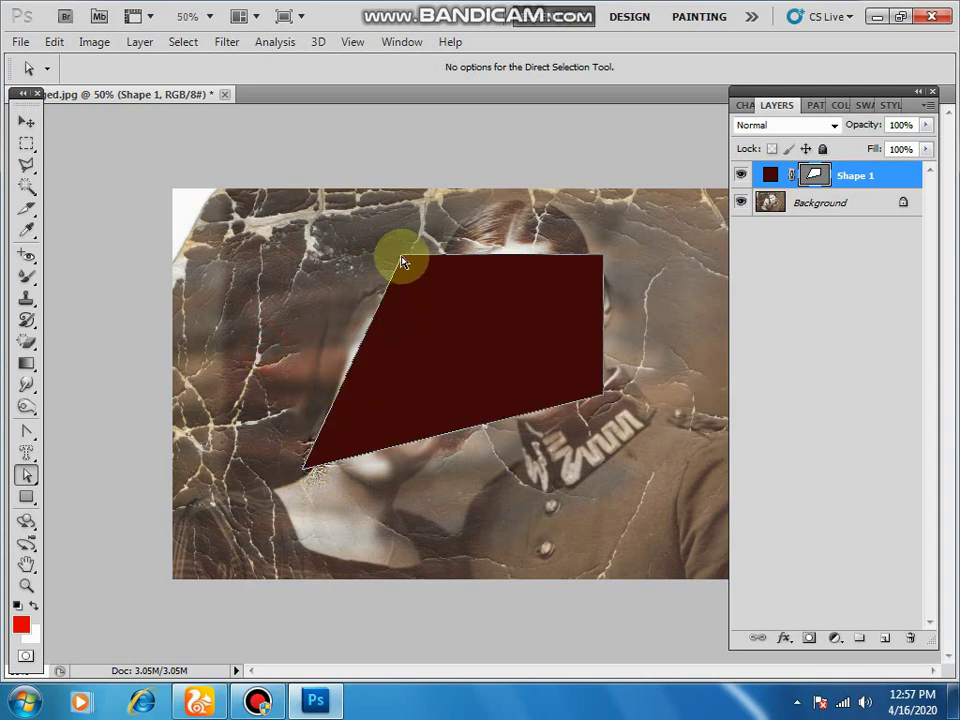
pyautogui.moveTo(405, 262); pyautogui.dragTo(244, 216)
pyautogui.moveTo(606, 400); pyautogui.dragTo(620, 470)
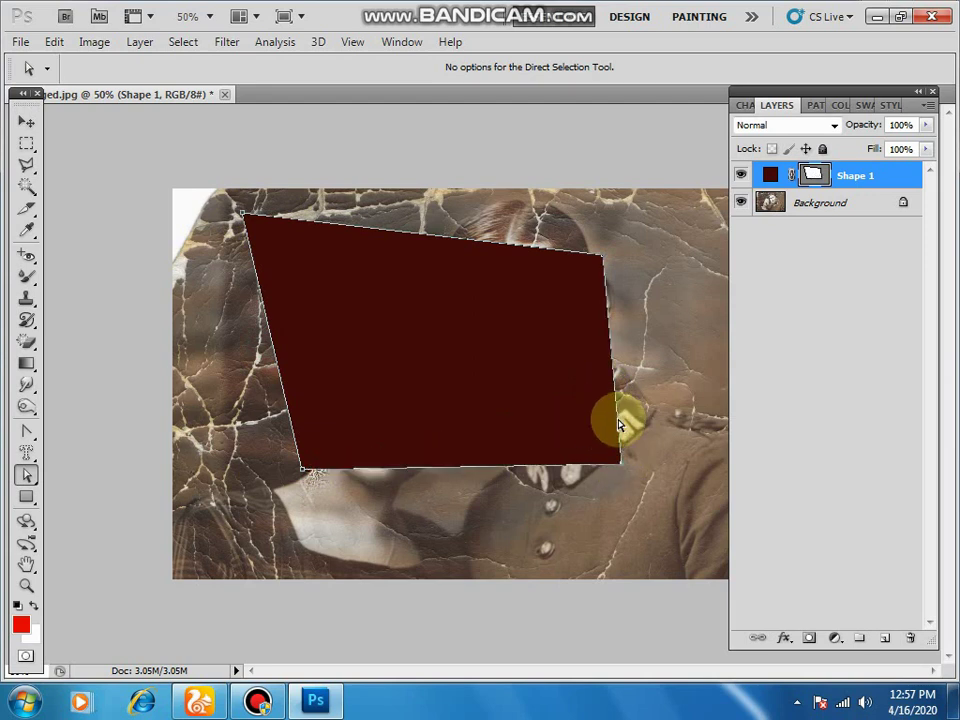
pyautogui.click(699, 287)
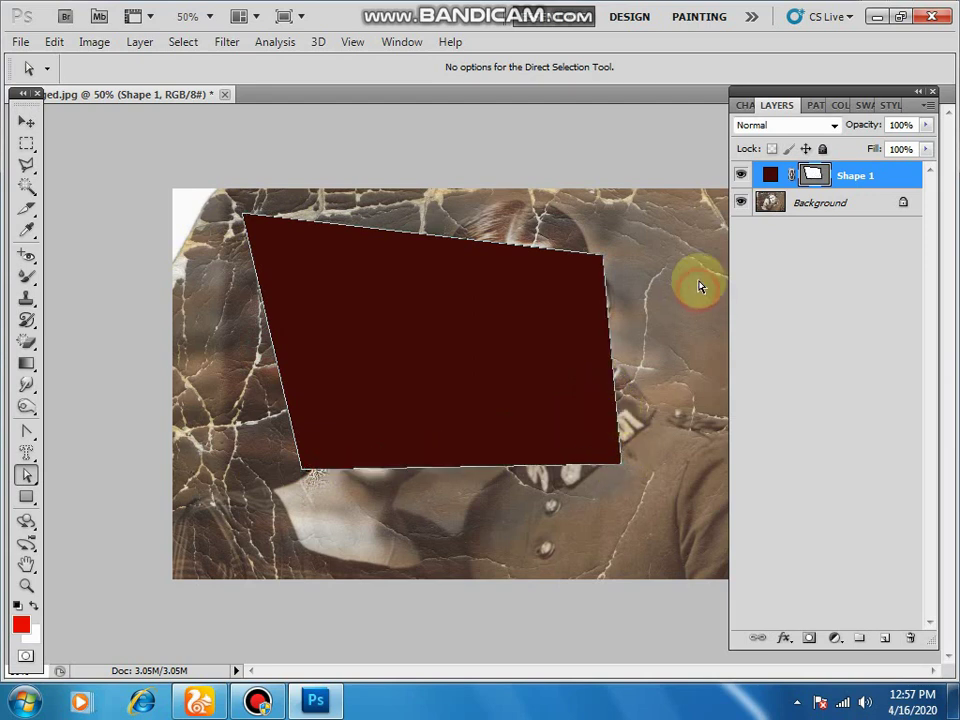
pyautogui.click(27, 496)
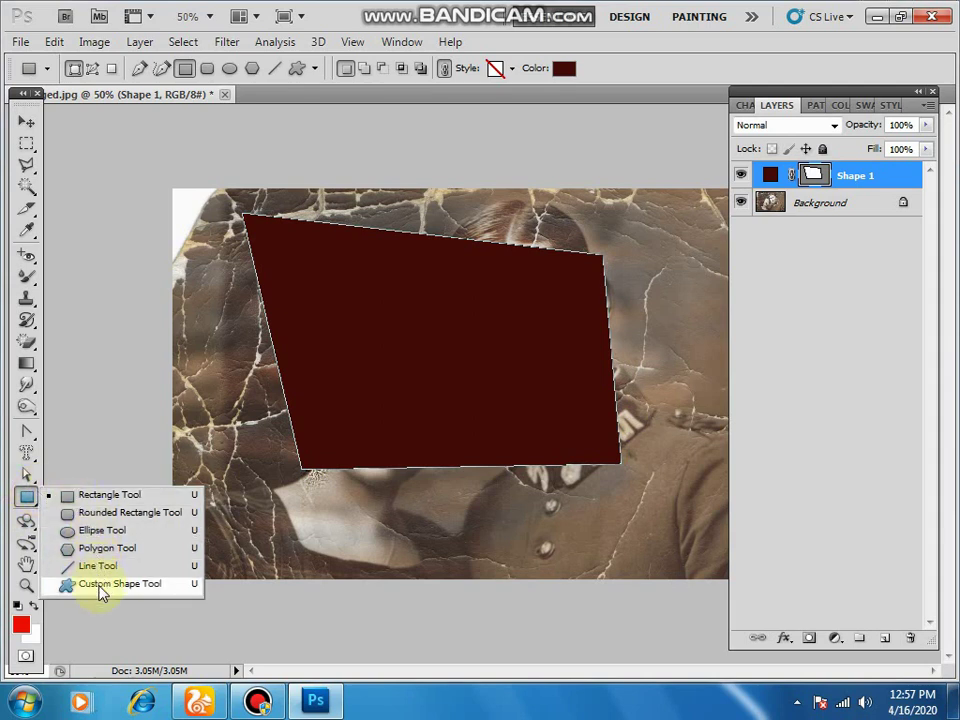
# Choose the heart custom shape and set the shape colour to red, turning the quadrilateral red.
pyautogui.click(100, 585)
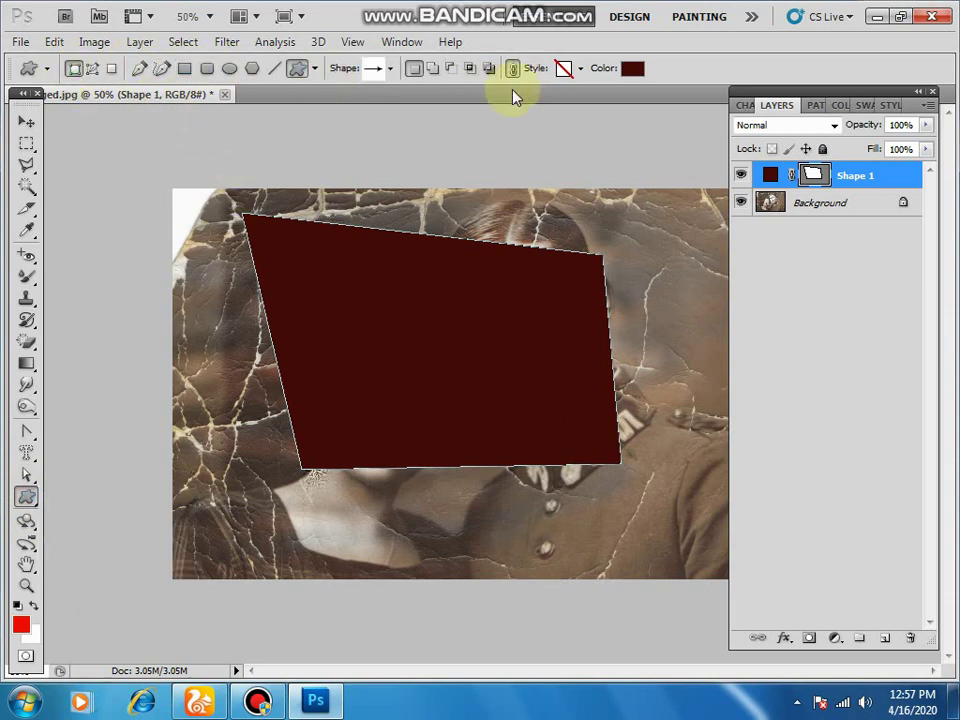
pyautogui.click(390, 68)
pyautogui.scroll(-3, 347, 135)
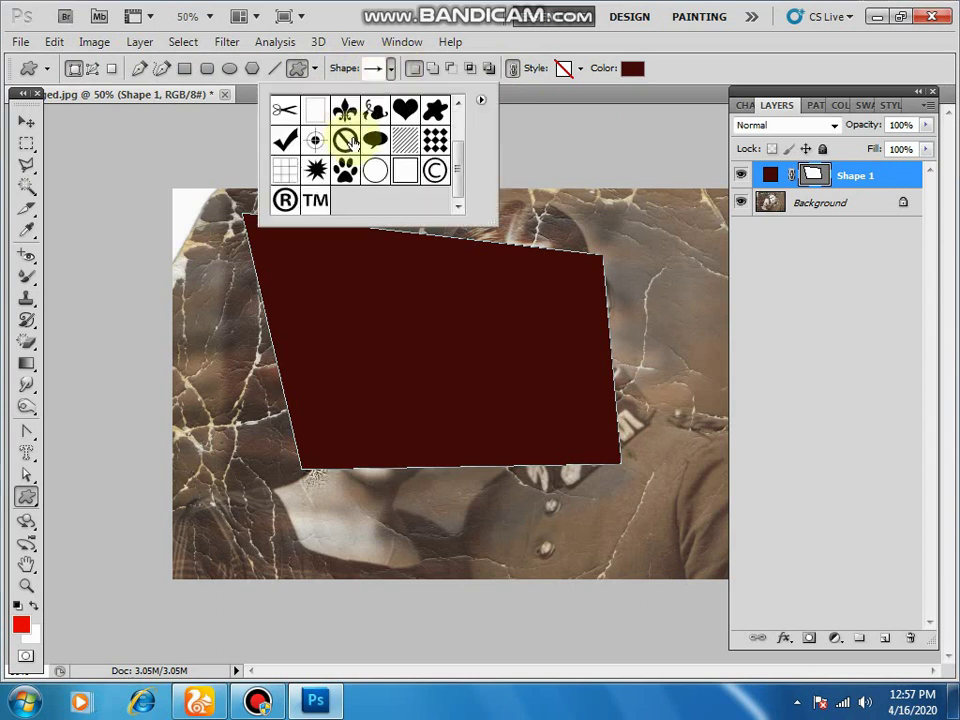
pyautogui.scroll(1, 352, 143)
pyautogui.click(405, 155)
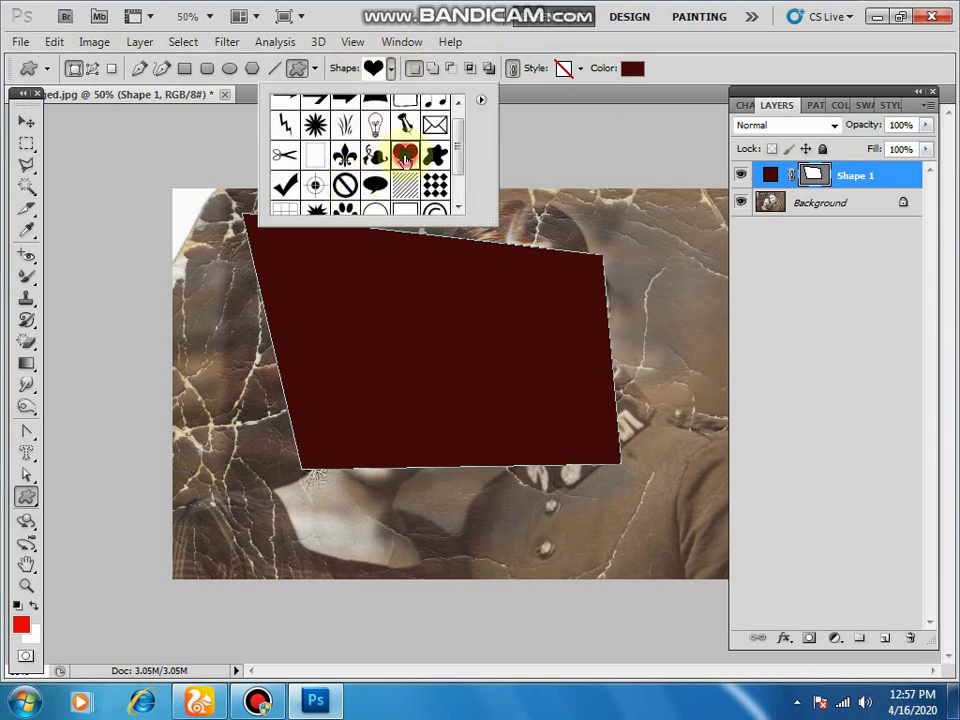
pyautogui.click(634, 70)
pyautogui.click(764, 127)
pyautogui.click(920, 98)
# Draw a red heart over the quadrilateral and move it to the upper right.
pyautogui.moveTo(364, 212); pyautogui.dragTo(578, 480)
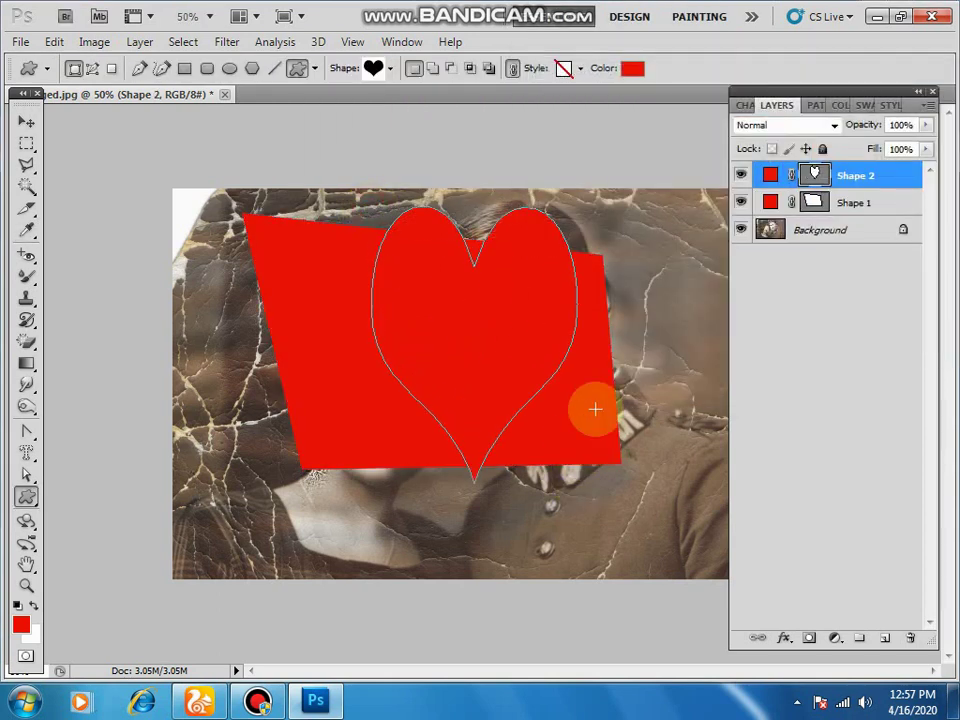
pyautogui.click(27, 121)
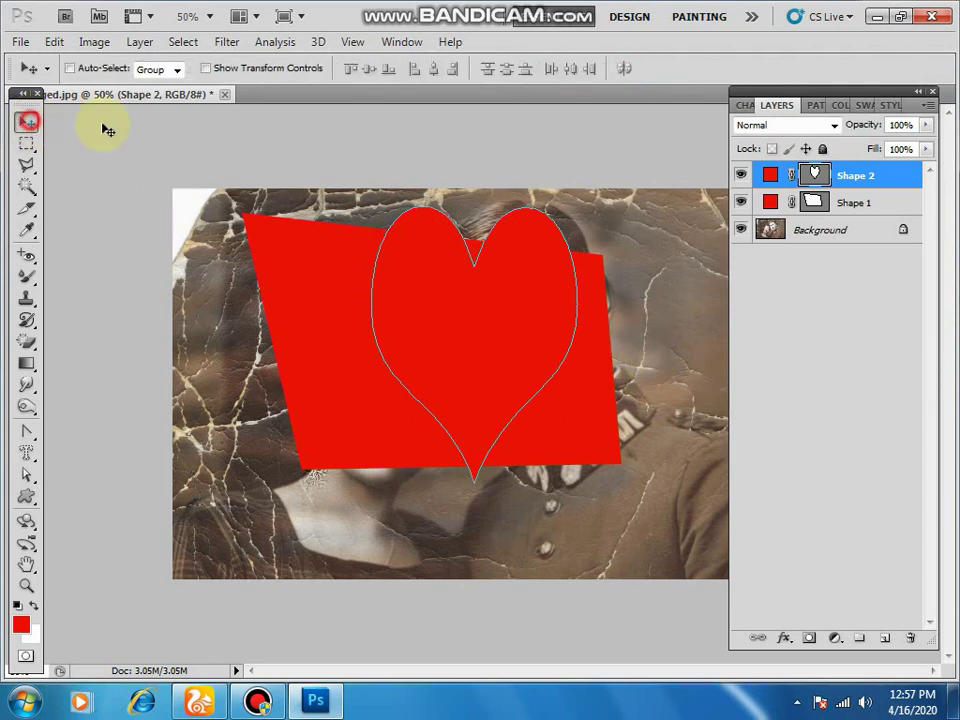
pyautogui.moveTo(617, 306); pyautogui.dragTo(722, 290)
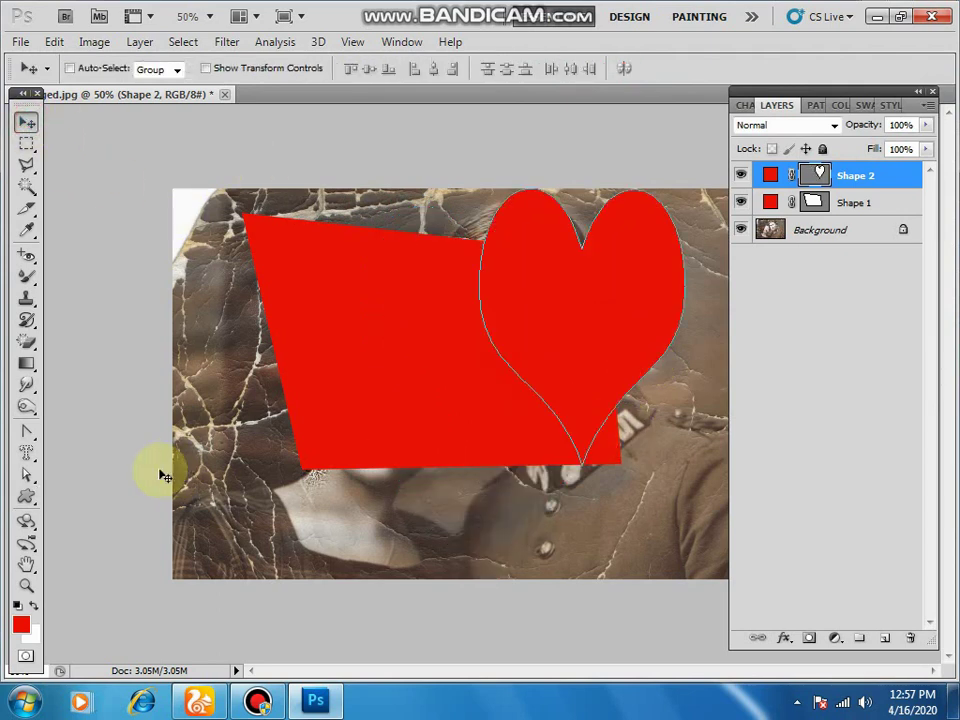
pyautogui.click(27, 568)
pyautogui.moveTo(268, 414); pyautogui.dragTo(292, 424)
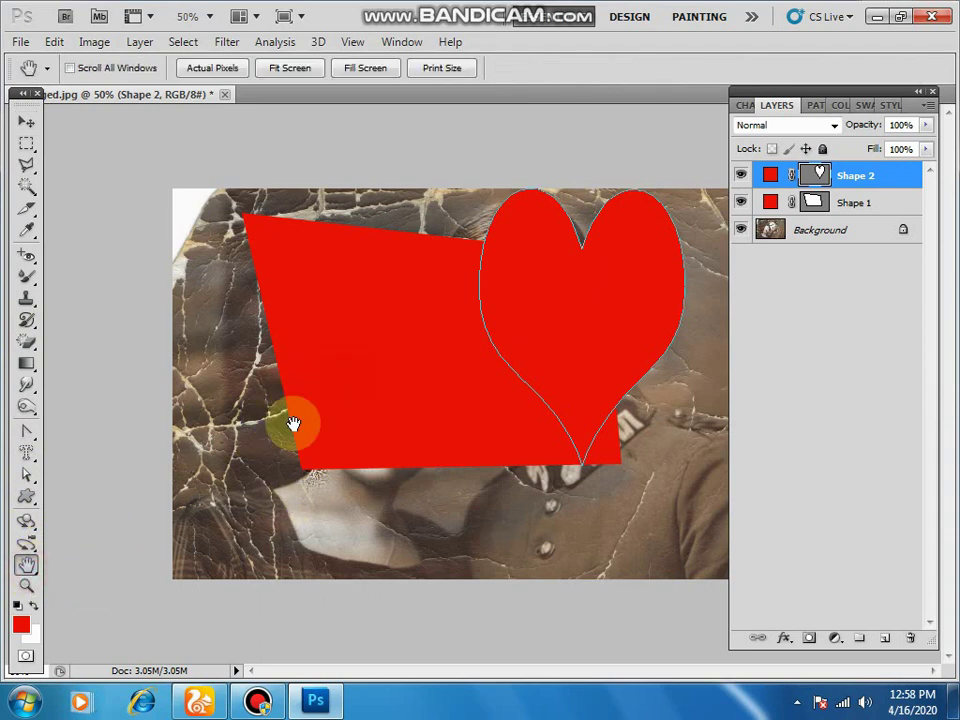
pyautogui.keyDown('ctrl'); pyautogui.click(455, 386); pyautogui.keyUp('ctrl')
pyautogui.keyDown('ctrl'); pyautogui.click(455, 386); pyautogui.keyUp('ctrl')
pyautogui.keyDown('ctrl'); pyautogui.click(455, 386); pyautogui.keyUp('ctrl')
pyautogui.moveTo(475, 293); pyautogui.dragTo(182, 536)
pyautogui.click(26, 587)
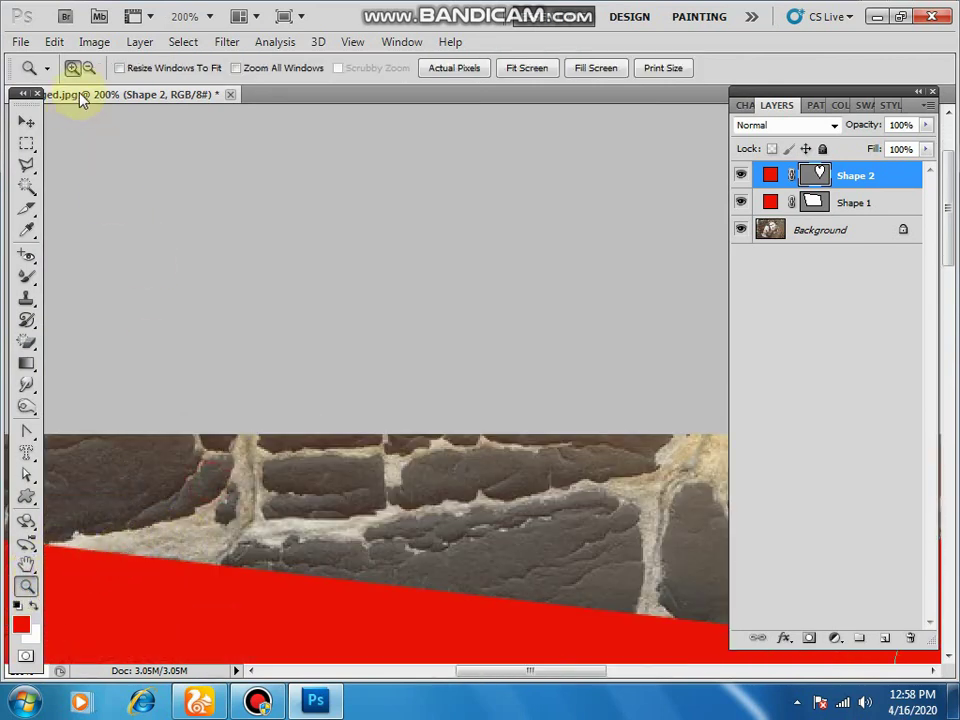
pyautogui.click(90, 67)
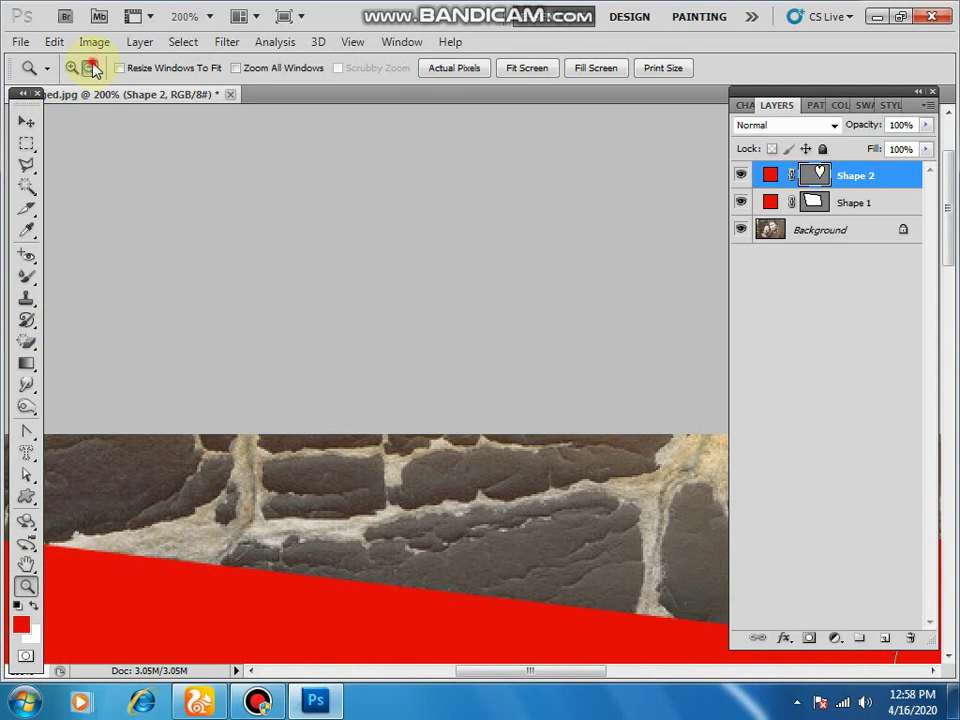
pyautogui.click(201, 416)
pyautogui.click(198, 426)
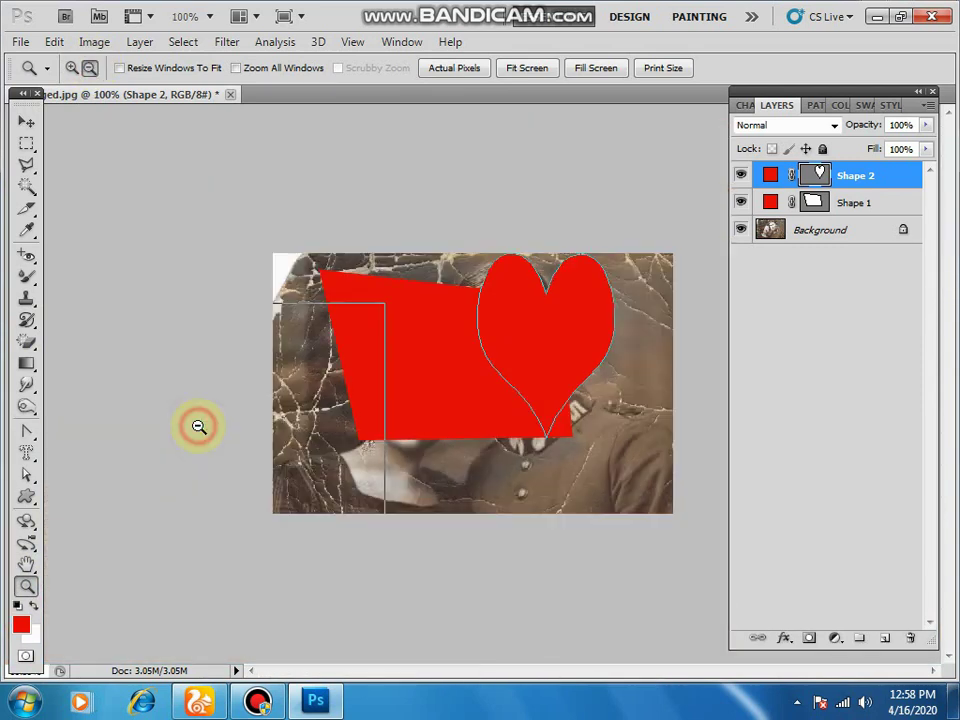
pyautogui.click(198, 426)
pyautogui.click(71, 67)
pyautogui.click(458, 389)
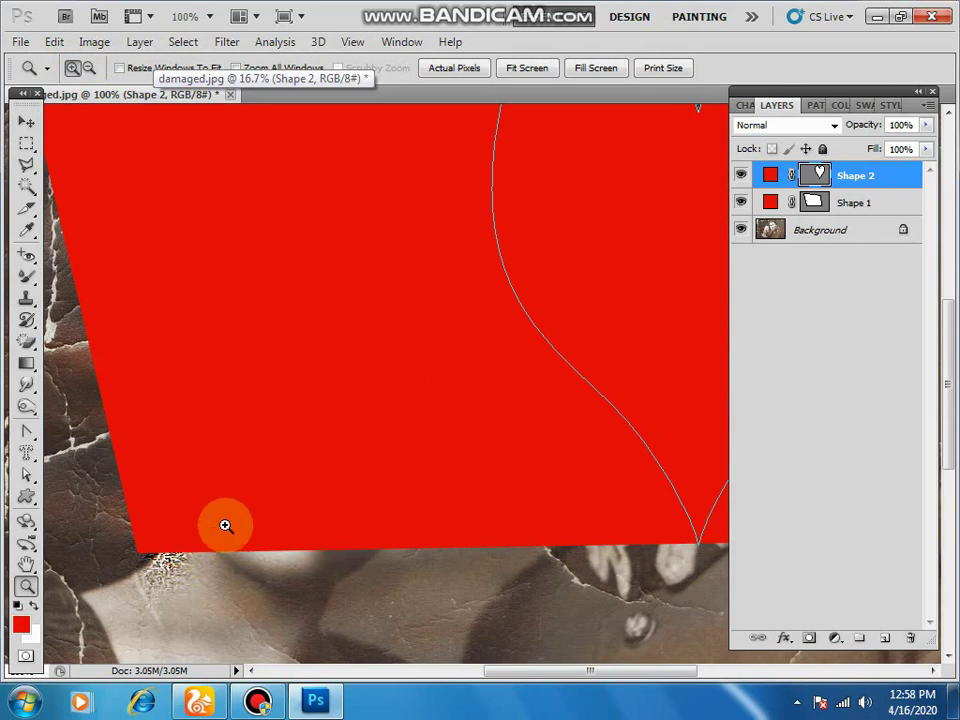
pyautogui.click(276, 706)
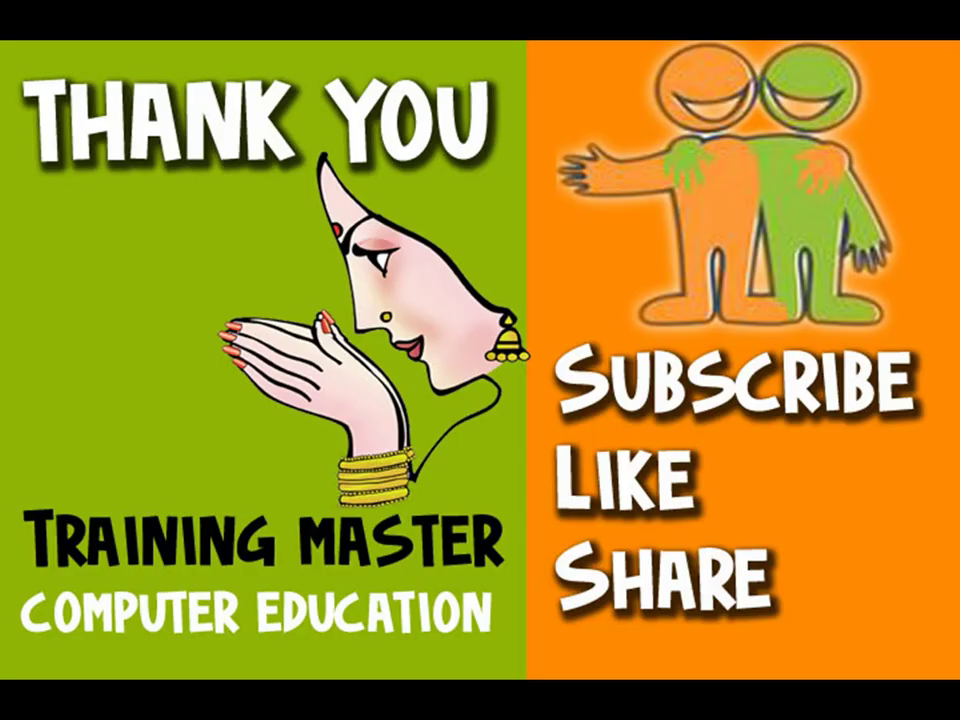